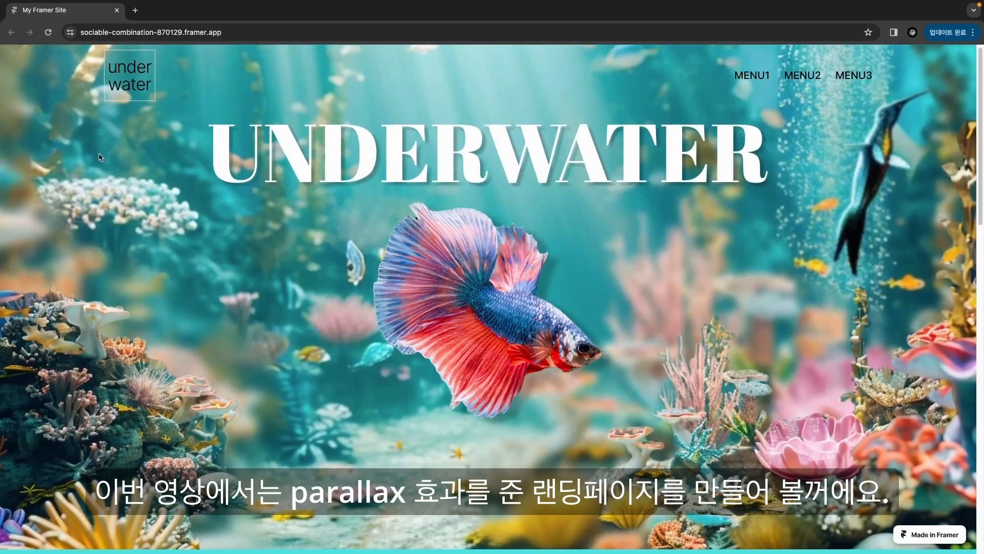
Look through the finished underwater parallax page from the hero section down to the fish sections.
{"action": "scroll", "coordinate": [100, 158], "scroll_direction": "down", "scroll_amount": 5}
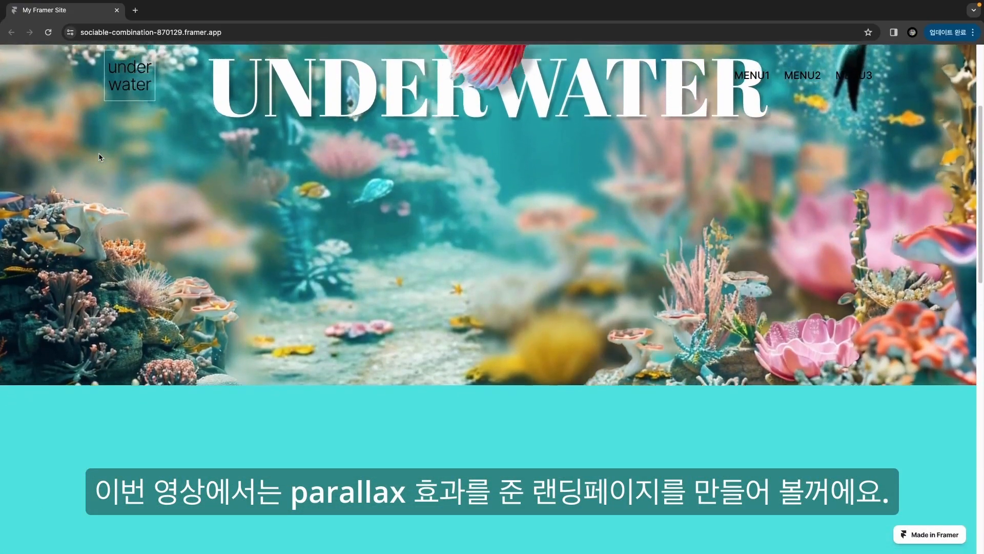
{"action": "scroll", "coordinate": [101, 157], "scroll_direction": "down", "scroll_amount": 5}
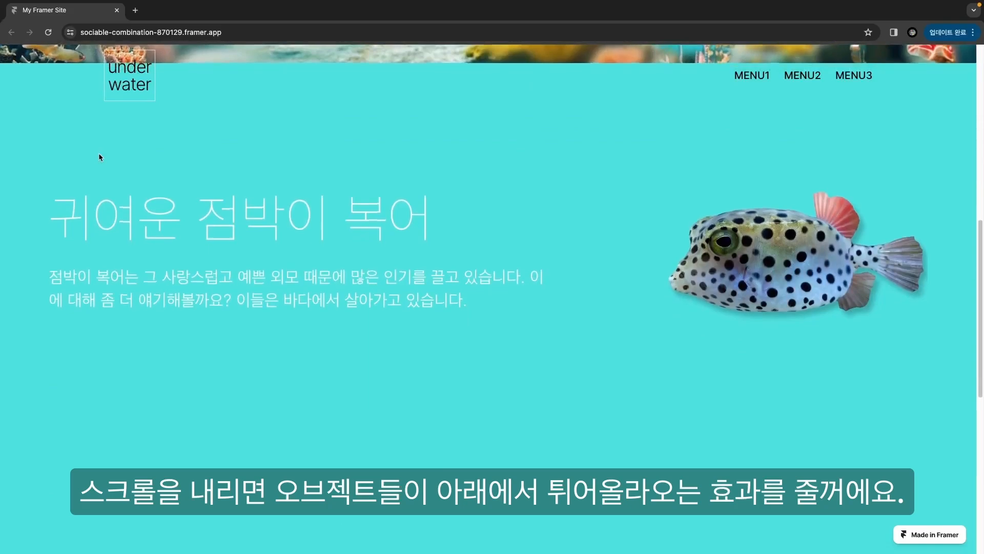
{"action": "scroll", "coordinate": [101, 157], "scroll_direction": "down", "scroll_amount": 3}
{"action": "scroll", "coordinate": [99, 157], "scroll_direction": "down", "scroll_amount": 5}
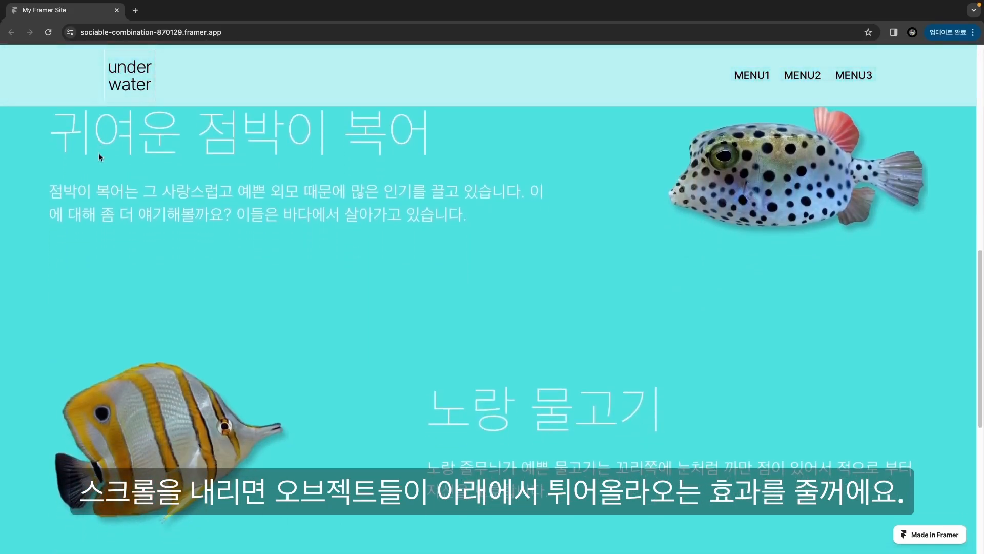
{"action": "scroll", "coordinate": [98, 156], "scroll_direction": "down", "scroll_amount": 4}
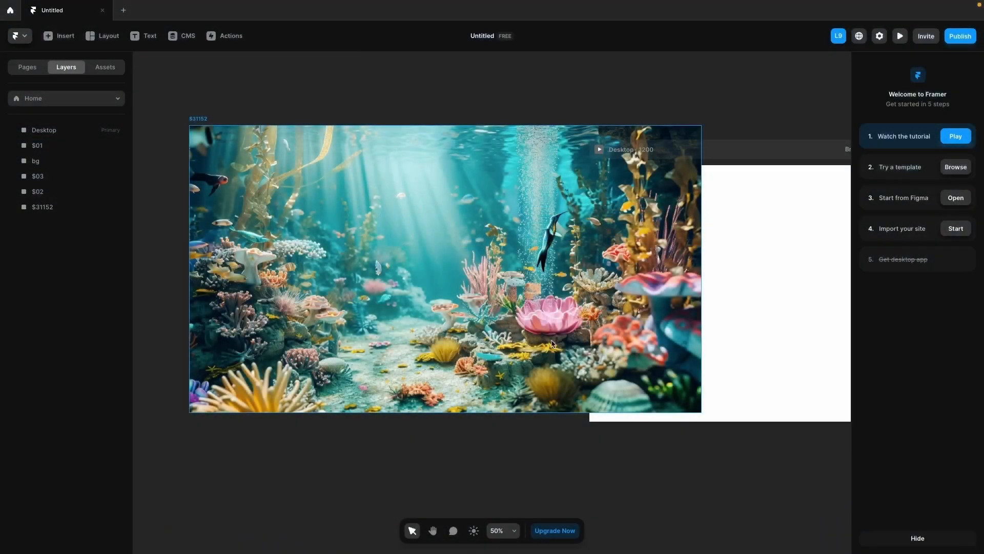
Delete the full underwater scene image $31152 from the canvas.
{"action": "left_click", "coordinate": [550, 342]}
{"action": "key", "text": "Delete"}
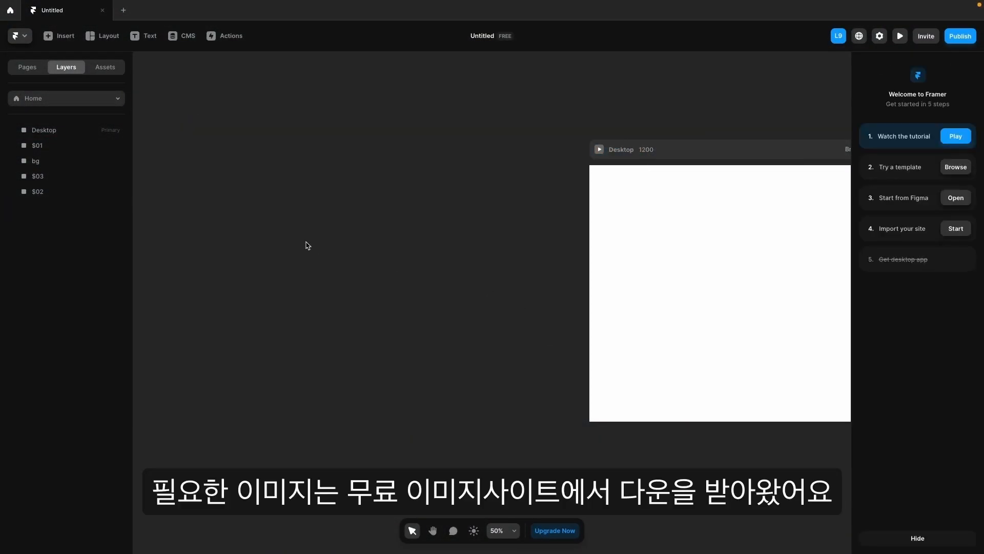
Rearrange the coral cutout images $03, $02 and $01 around the lower edge of the bg image on the canvas.
{"action": "key", "text": "space"}
{"action": "left_click_drag", "start_coordinate": [200, 198], "coordinate": [578, 322]}
{"action": "left_click_drag", "start_coordinate": [347, 241], "coordinate": [659, 460]}
{"action": "mouse_move", "coordinate": [645, 352]}
{"action": "left_mouse_down"}
{"action": "mouse_move", "coordinate": [591, 329]}
{"action": "mouse_move", "coordinate": [643, 351]}
{"action": "left_mouse_up"}
{"action": "key", "text": "v"}
{"action": "left_click", "coordinate": [585, 201]}
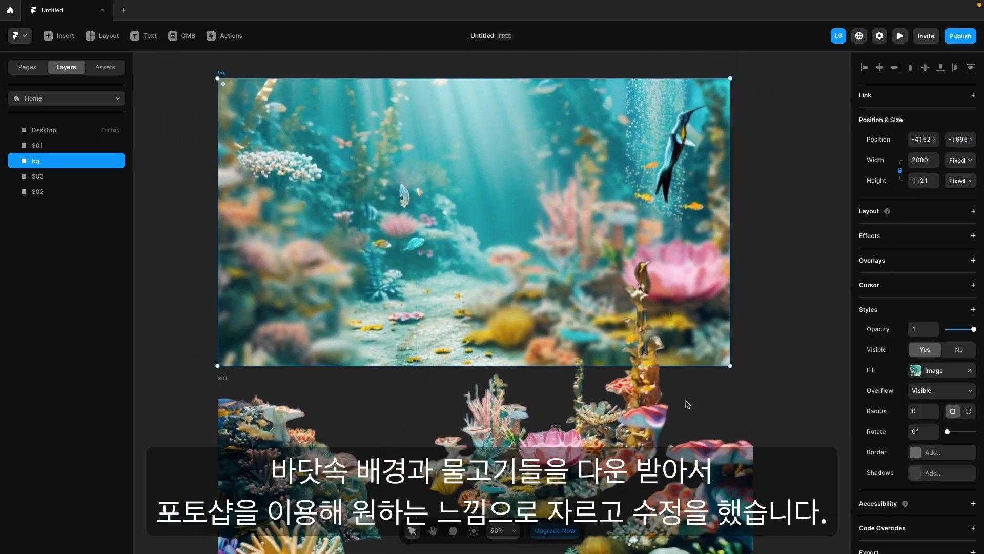
{"action": "left_click_drag", "start_coordinate": [639, 415], "coordinate": [669, 392]}
{"action": "left_click_drag", "start_coordinate": [735, 484], "coordinate": [767, 430]}
{"action": "left_click_drag", "start_coordinate": [295, 473], "coordinate": [282, 443]}
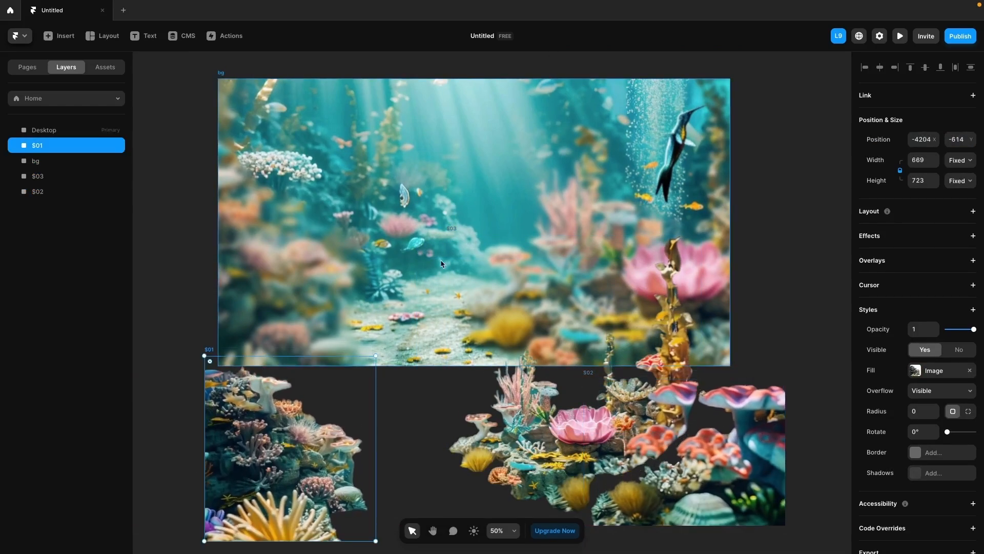
{"action": "left_click", "coordinate": [776, 239]}
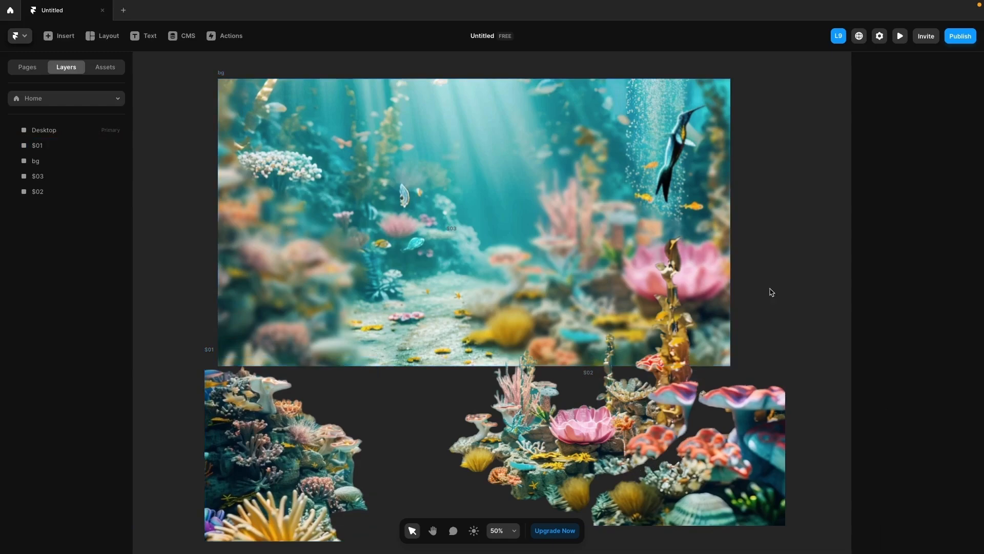
Set the Desktop breakpoint's width to 1600.
{"action": "key", "text": "space"}
{"action": "left_click_drag", "start_coordinate": [767, 317], "coordinate": [408, 263]}
{"action": "left_click_drag", "start_coordinate": [607, 351], "coordinate": [403, 352]}
{"action": "left_click_drag", "start_coordinate": [680, 421], "coordinate": [393, 237]}
{"action": "left_click_drag", "start_coordinate": [376, 356], "coordinate": [447, 270]}
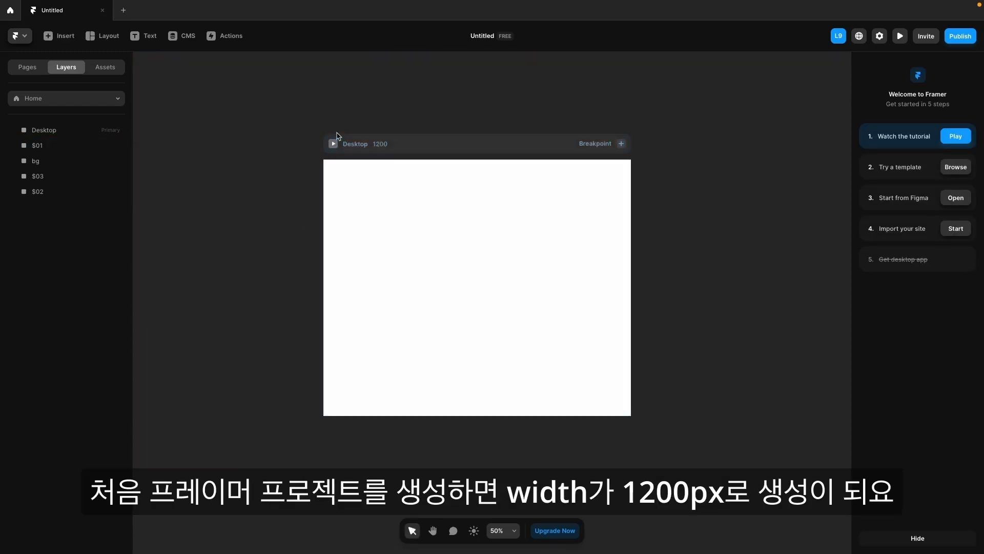
{"action": "left_click", "coordinate": [362, 144]}
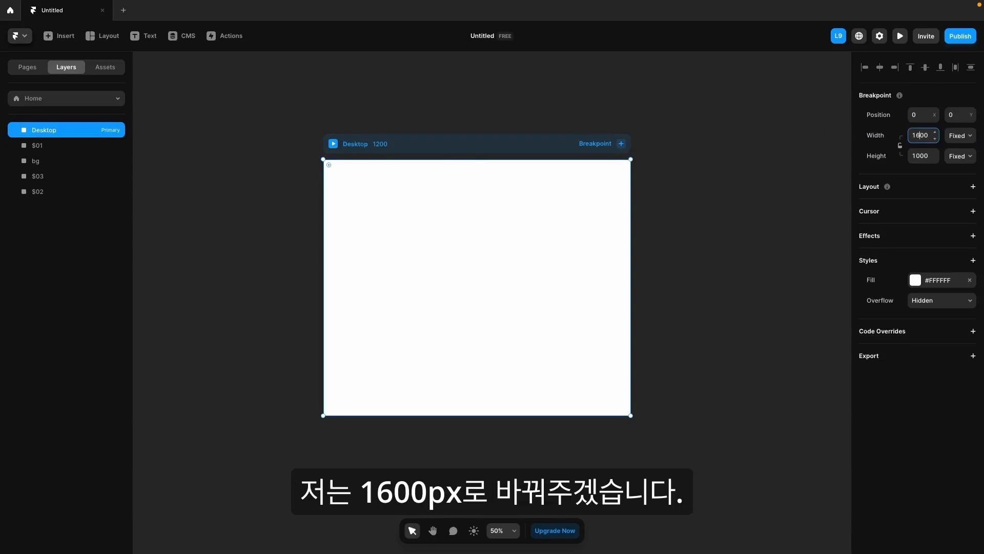
{"action": "key", "text": "Return"}
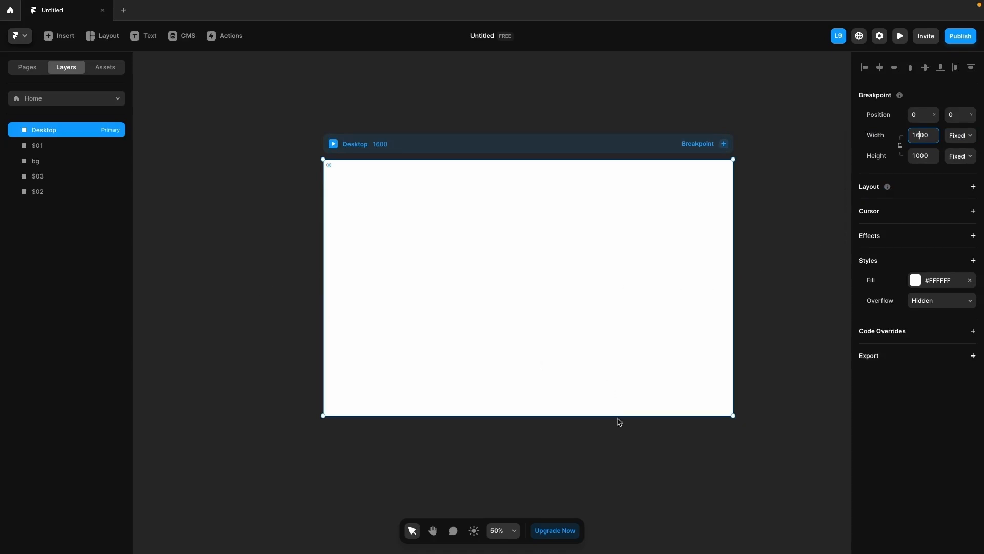
{"action": "left_click", "coordinate": [617, 453]}
Draw a frame about 1564 wide and 128 high above the Desktop breakpoint and move it inside near the page's upper edge.
{"action": "key", "text": "space"}
{"action": "left_click_drag", "start_coordinate": [615, 446], "coordinate": [575, 448]}
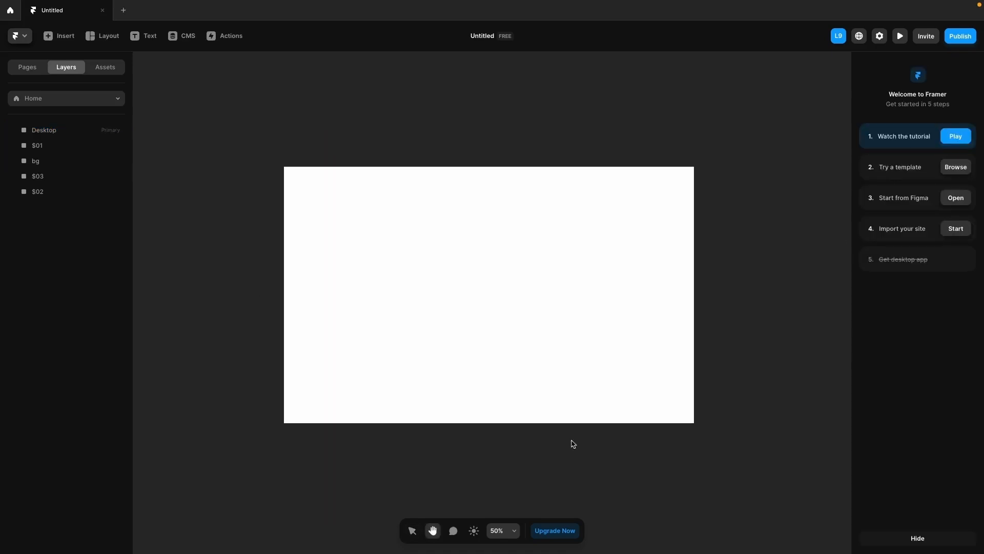
{"action": "left_click", "coordinate": [122, 36]}
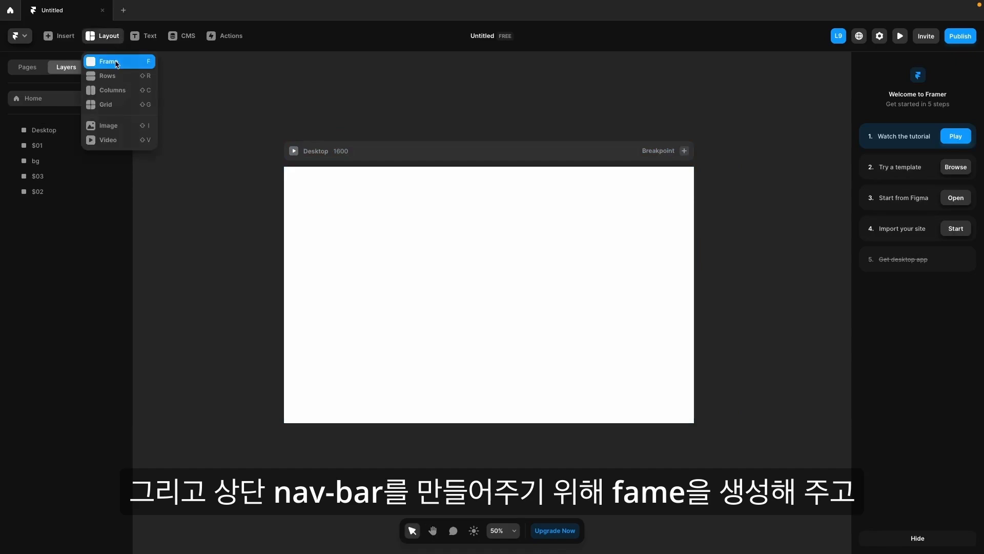
{"action": "left_click", "coordinate": [117, 64]}
{"action": "left_click_drag", "start_coordinate": [287, 95], "coordinate": [690, 130]}
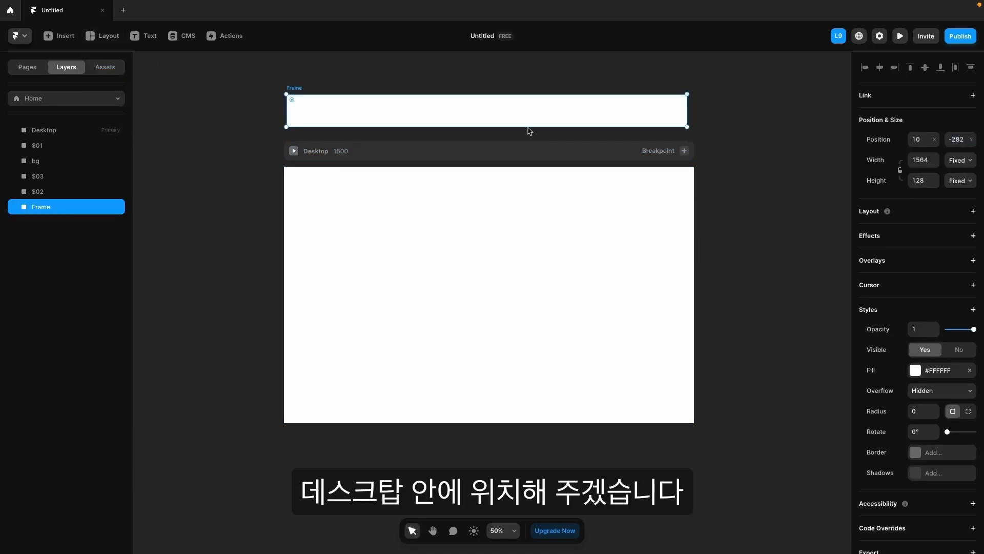
{"action": "left_click_drag", "start_coordinate": [525, 110], "coordinate": [531, 194]}
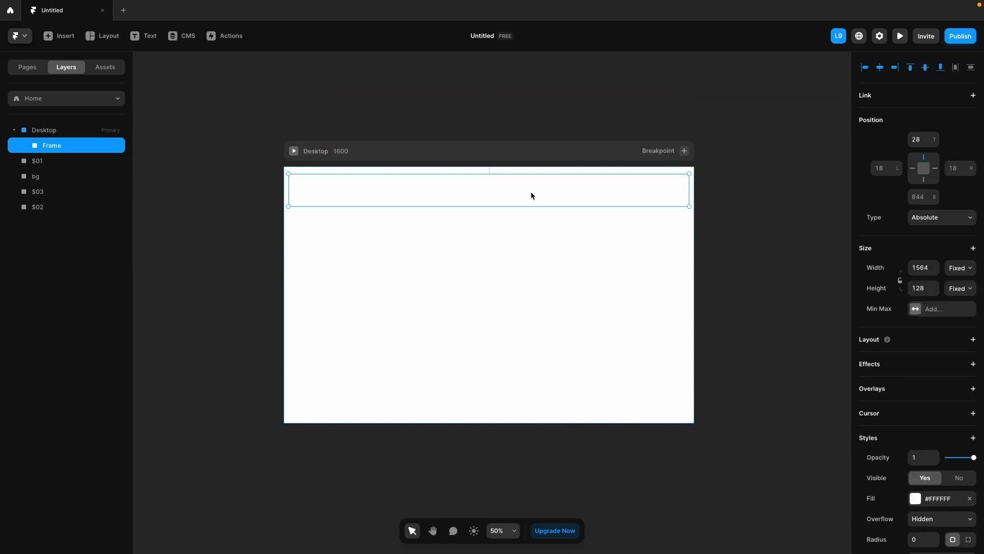
Fill the new navigation bar frame with the light grey #D9D9D9.
{"action": "scroll", "coordinate": [904, 493], "scroll_direction": "down", "scroll_amount": 1}
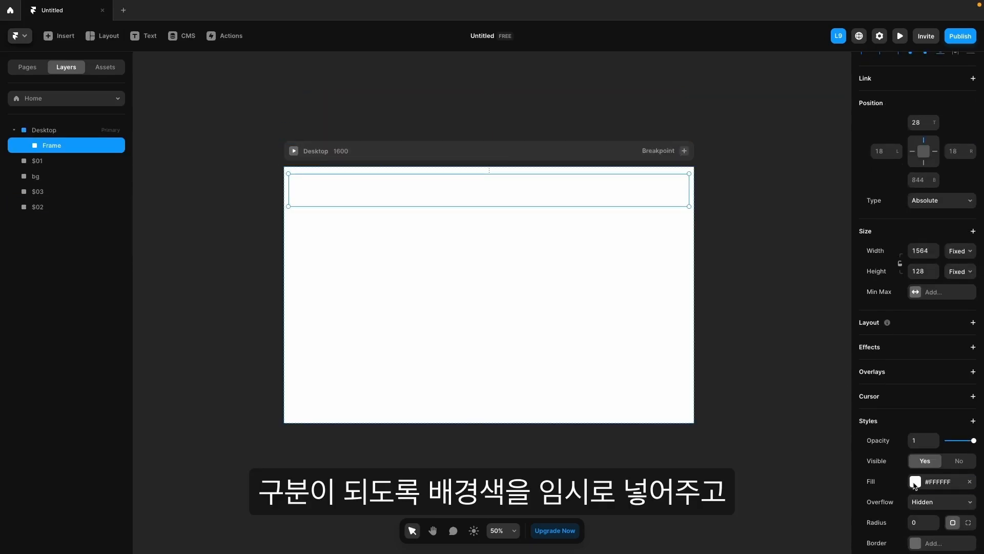
{"action": "left_click", "coordinate": [915, 482]}
{"action": "left_click", "coordinate": [726, 385]}
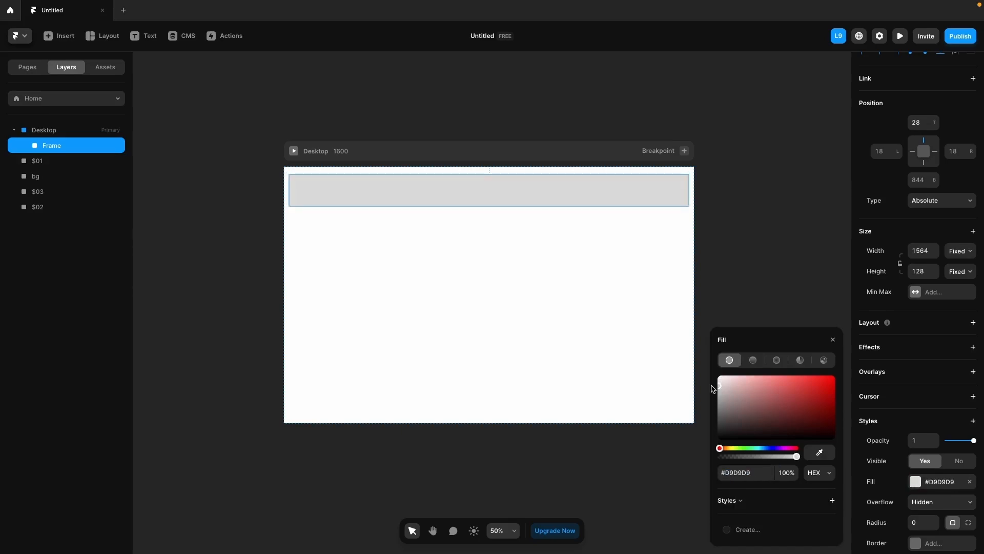
{"action": "left_click", "coordinate": [756, 264]}
Set the grey navigation frame's width to 100%.
{"action": "left_click", "coordinate": [659, 188]}
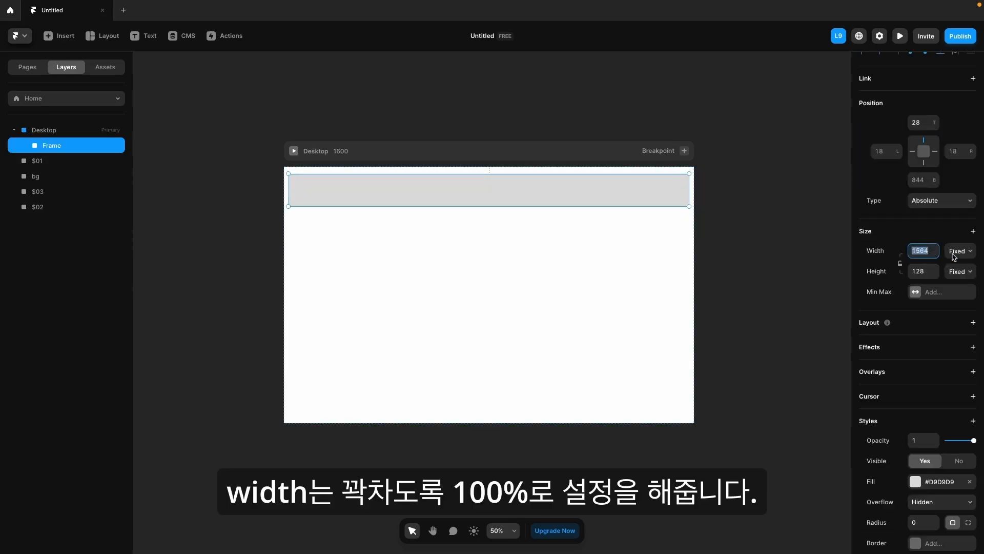
{"action": "type", "text": "%"}
{"action": "key", "text": "Return"}
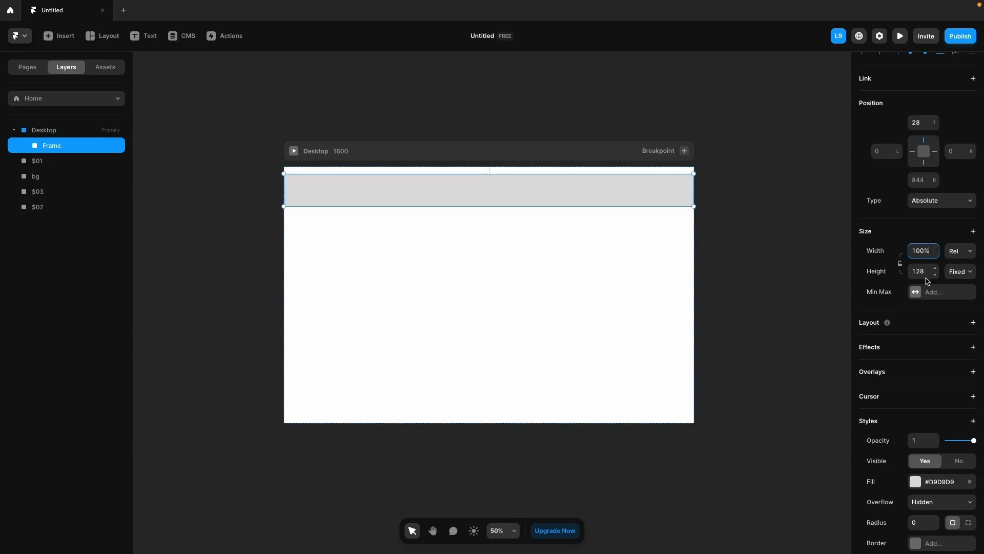
Set the grey navigation frame's top offset to 0 and its height to 100.
{"action": "left_click", "coordinate": [920, 122]}
{"action": "type", "text": "0"}
{"action": "key", "text": "Return"}
{"action": "left_click", "coordinate": [917, 272]}
{"action": "key", "text": "BackSpace"}
{"action": "type", "text": "00"}
{"action": "key", "text": "Return"}
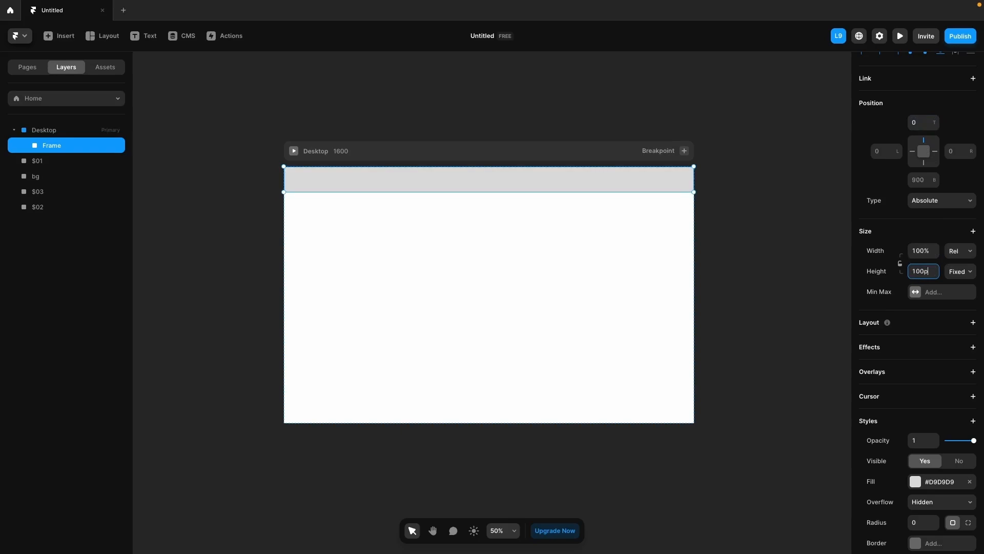
{"action": "left_click", "coordinate": [580, 194]}
{"action": "left_click", "coordinate": [463, 185]}
Draw a second frame about 1252 wide and 108 high over the navigation bar and nest it inside the grey frame.
{"action": "left_click", "coordinate": [108, 36]}
{"action": "left_click", "coordinate": [105, 61]}
{"action": "mouse_move", "coordinate": [302, 97]}
{"action": "left_mouse_down"}
{"action": "mouse_move", "coordinate": [619, 117]}
{"action": "mouse_move", "coordinate": [623, 124]}
{"action": "mouse_move", "coordinate": [577, 173]}
{"action": "mouse_move", "coordinate": [596, 179]}
{"action": "left_mouse_up"}
{"action": "left_click_drag", "start_coordinate": [490, 189], "coordinate": [476, 191]}
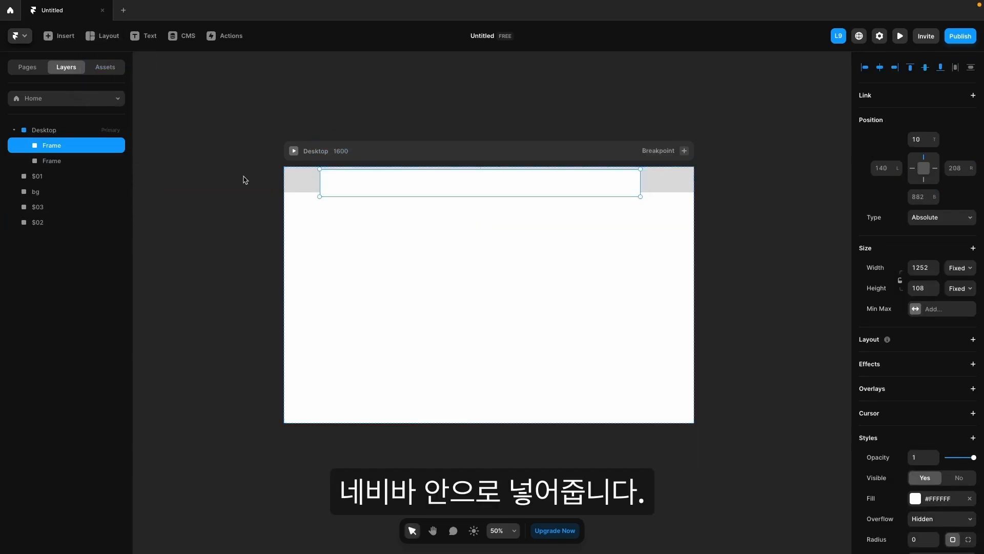
{"action": "left_click_drag", "start_coordinate": [53, 148], "coordinate": [60, 165]}
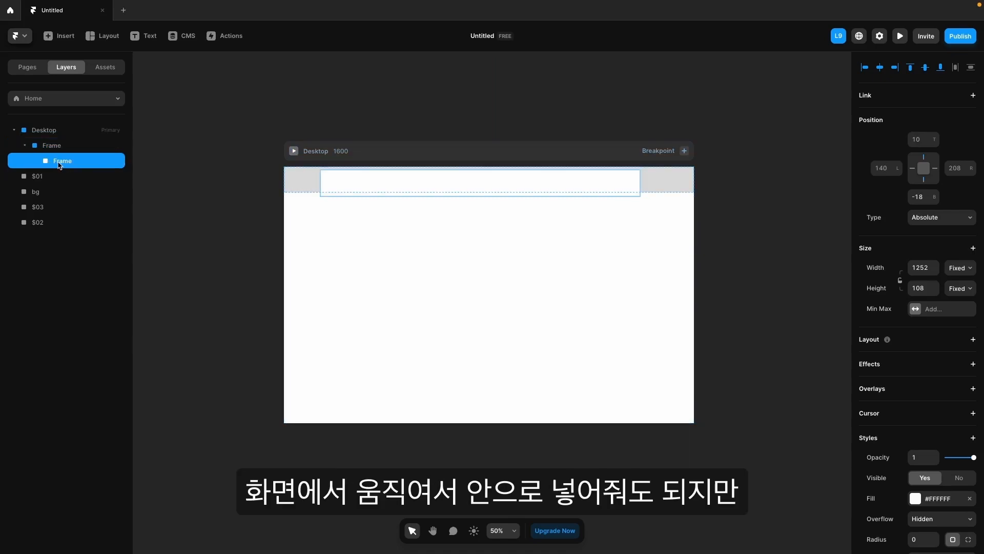
Add a horizontal stack layout to the outer grey navigation frame.
{"action": "left_click", "coordinate": [55, 148]}
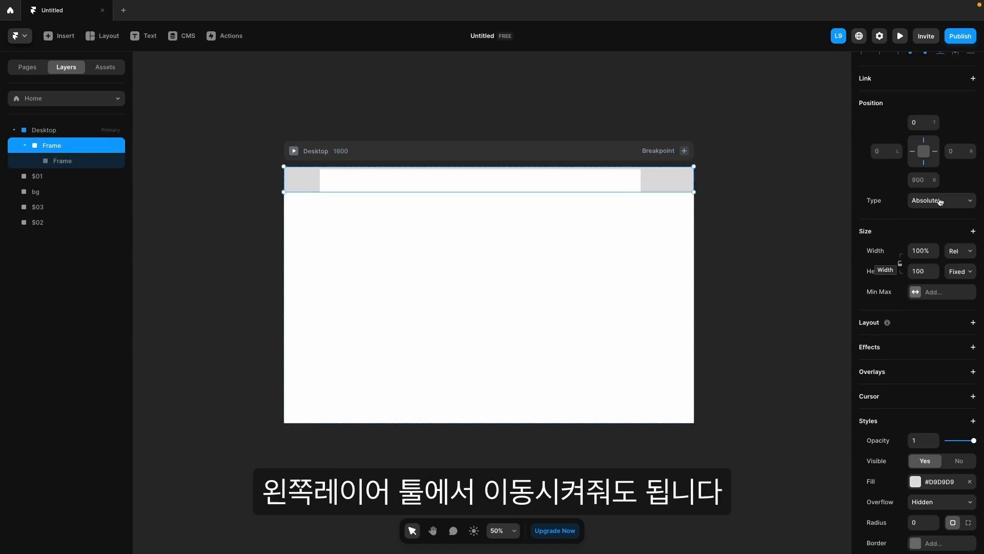
{"action": "left_click", "coordinate": [905, 326]}
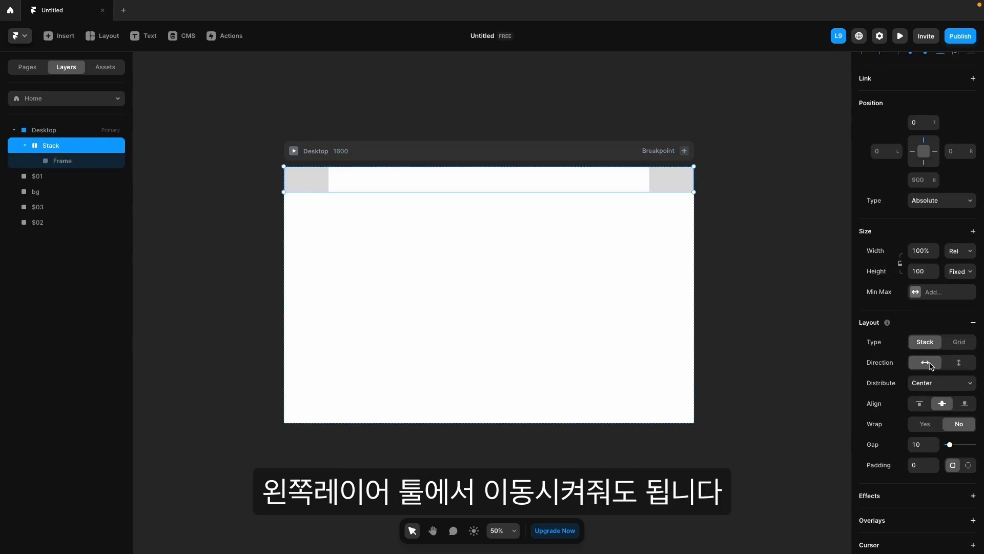
Set the inner white frame's width to 90% and its height to Fill.
{"action": "left_click", "coordinate": [489, 179]}
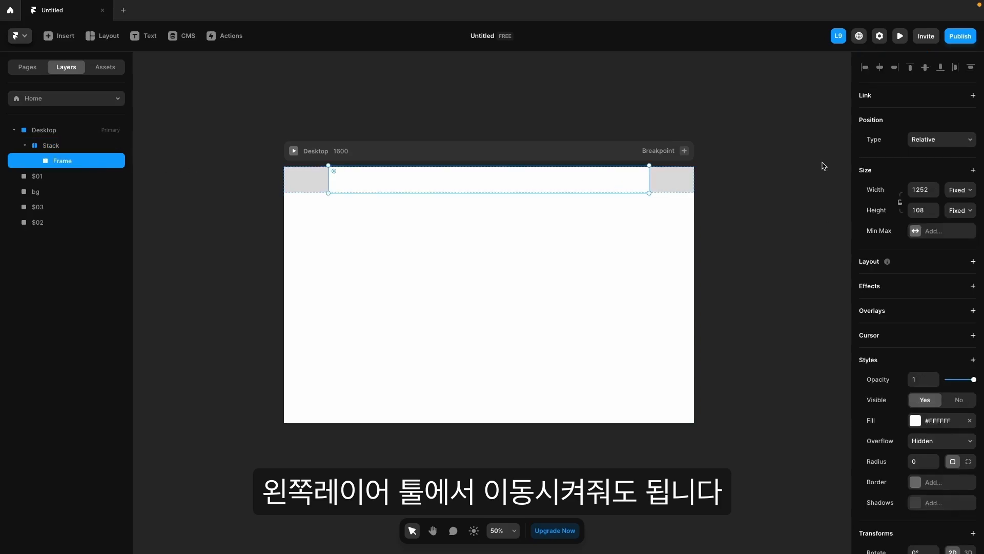
{"action": "left_click", "coordinate": [929, 190]}
{"action": "type", "text": "90%"}
{"action": "key", "text": "Return"}
{"action": "left_click", "coordinate": [957, 211]}
{"action": "left_click", "coordinate": [954, 234]}
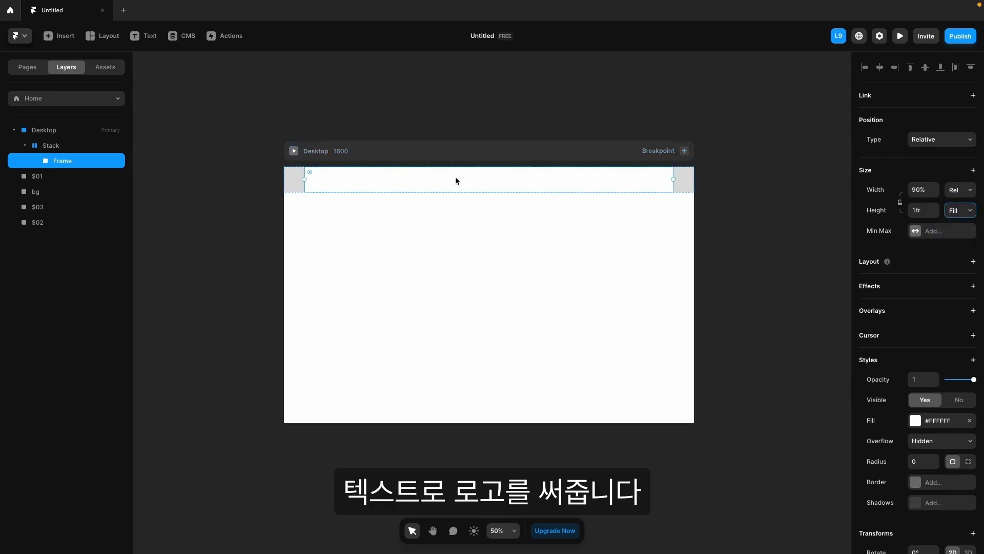
Add the text LOGO inside the inner navigation frame and set its font size to 24 pixels.
{"action": "key", "text": "t"}
{"action": "left_click", "coordinate": [402, 175]}
{"action": "type", "text": "LO"}
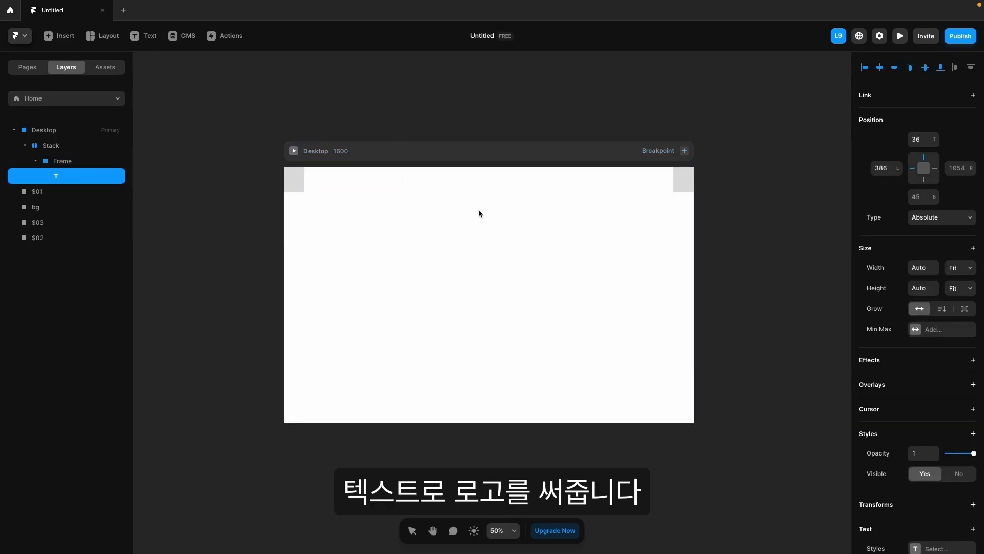
{"action": "type", "text": "GO"}
{"action": "scroll", "coordinate": [901, 428], "scroll_direction": "down", "scroll_amount": 4}
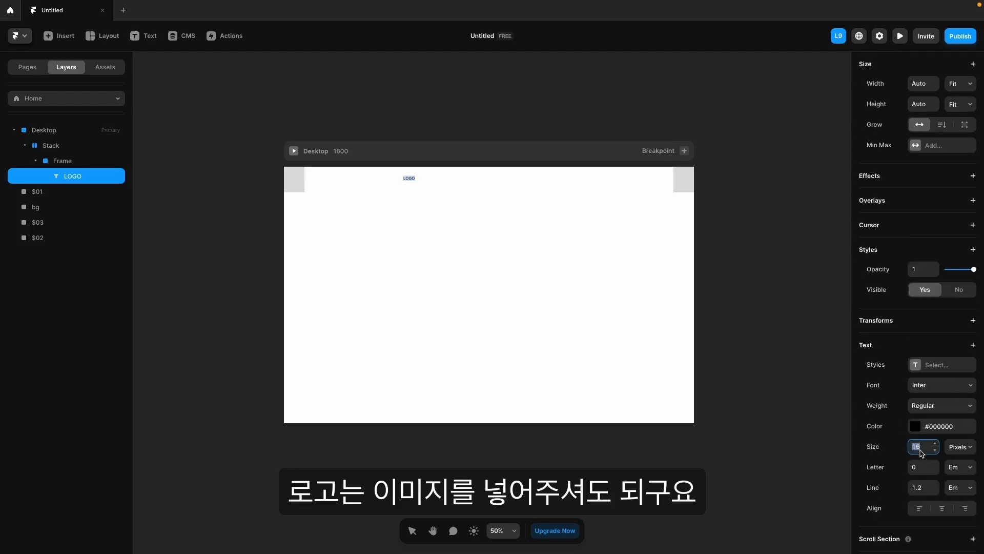
{"action": "key", "text": "Escape"}
Copy and paste the LOGO text and place the duplicate directly to the right of the original.
{"action": "right_click", "coordinate": [413, 180]}
{"action": "mouse_move", "coordinate": [492, 263]}
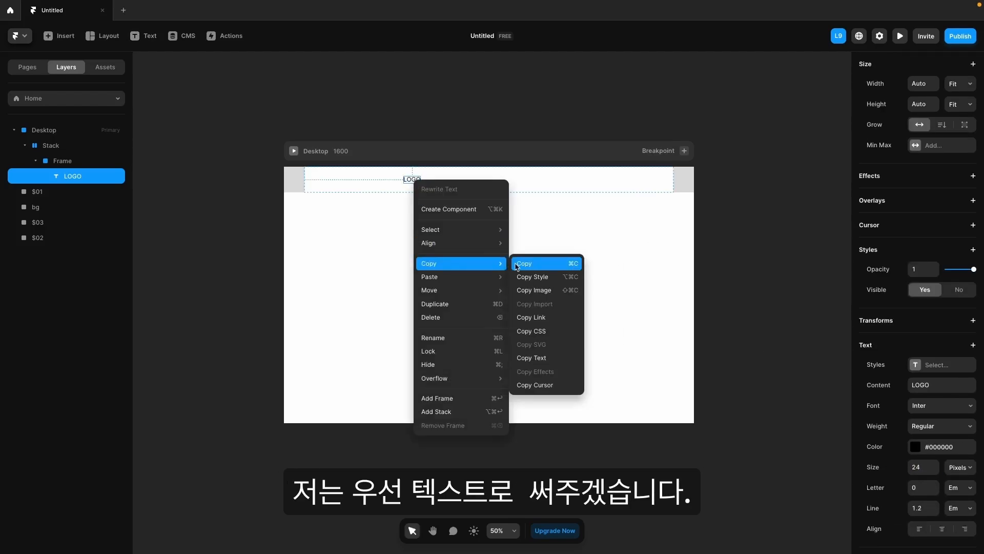
{"action": "left_click", "coordinate": [523, 263]}
{"action": "right_click", "coordinate": [433, 179]}
{"action": "mouse_move", "coordinate": [456, 270]}
{"action": "left_click", "coordinate": [544, 271]}
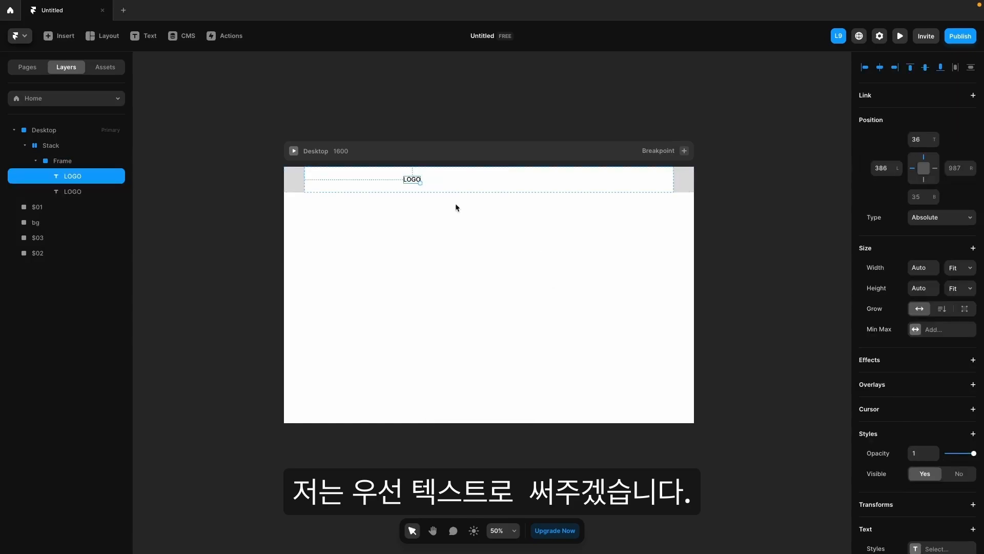
{"action": "left_click_drag", "start_coordinate": [413, 180], "coordinate": [441, 182]}
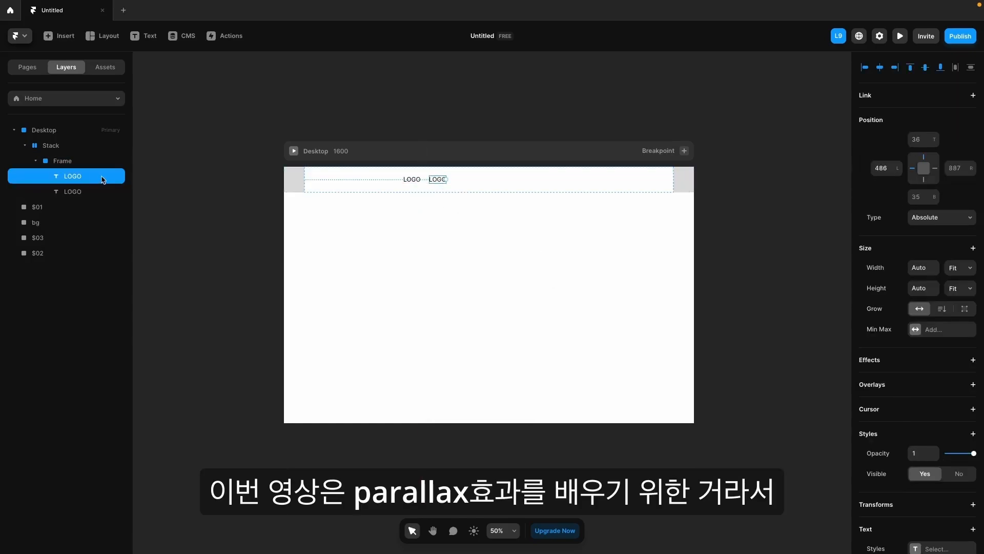
Change the duplicated LOGO text to MENU1.
{"action": "double_click", "coordinate": [438, 179]}
{"action": "type", "text": "MENU1"}
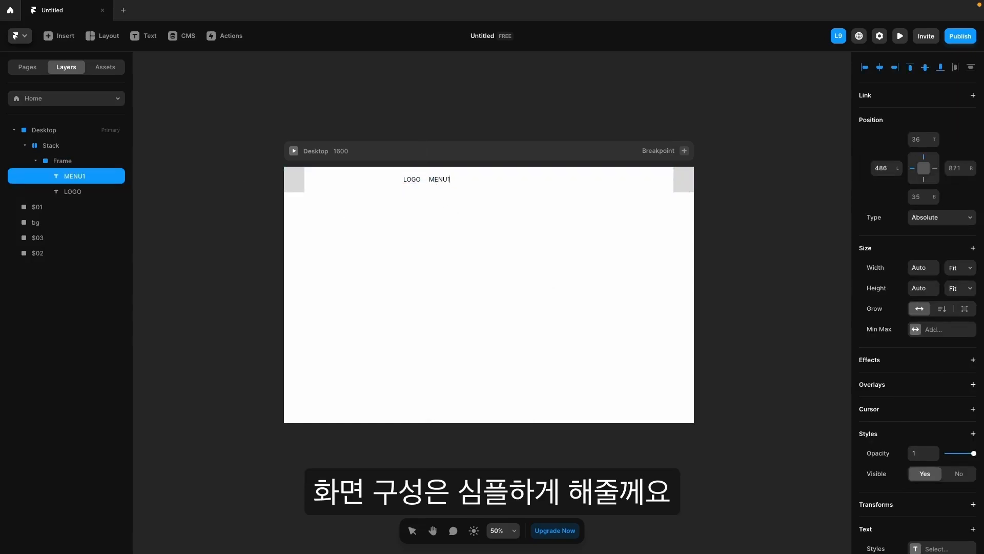
{"action": "key", "text": "Escape"}
Add a horizontal stack layout to the inner frame holding the LOGO and MENU1 texts.
{"action": "key", "text": "Escape"}
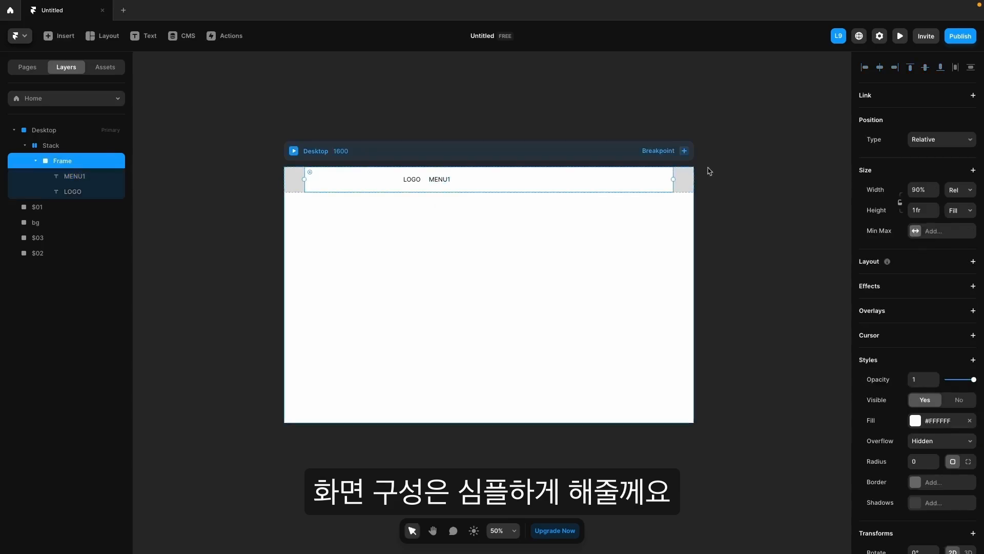
{"action": "left_click", "coordinate": [898, 266]}
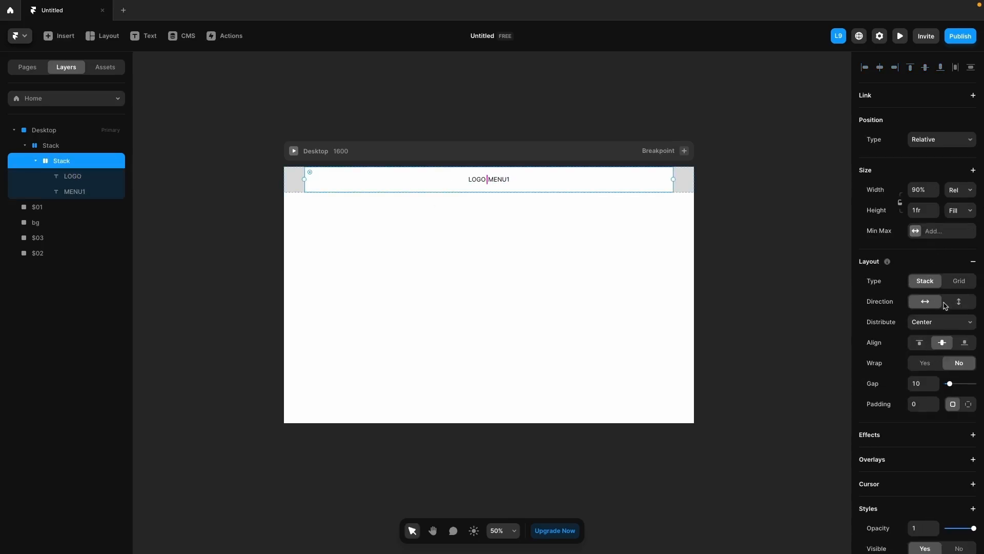
Copy the MENU1 text and paste it twice into the inner navigation stack.
{"action": "left_click", "coordinate": [501, 180]}
{"action": "right_click", "coordinate": [501, 179]}
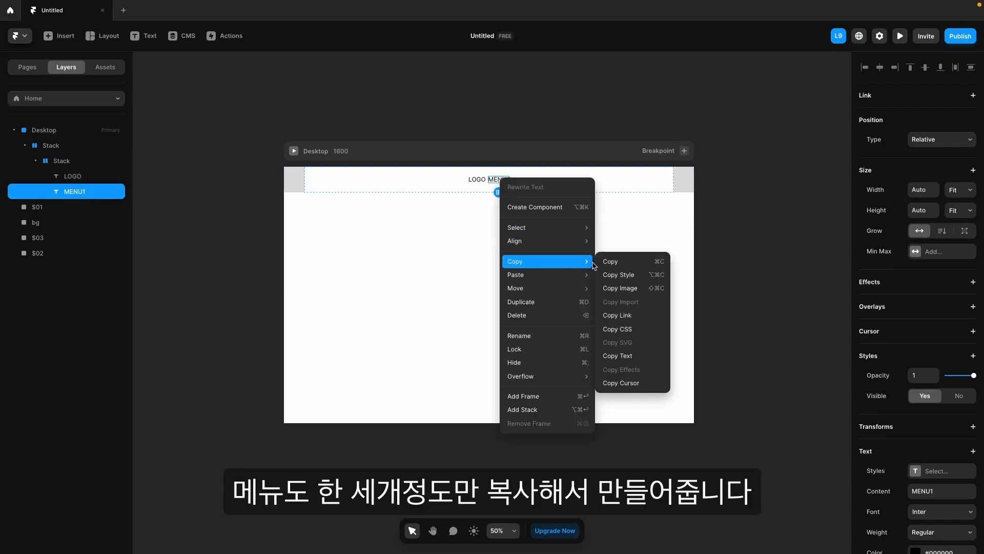
{"action": "left_click", "coordinate": [608, 261]}
{"action": "right_click", "coordinate": [551, 181]}
{"action": "mouse_move", "coordinate": [596, 283]}
{"action": "left_click", "coordinate": [656, 278]}
{"action": "right_click", "coordinate": [537, 179]}
{"action": "mouse_move", "coordinate": [583, 267]}
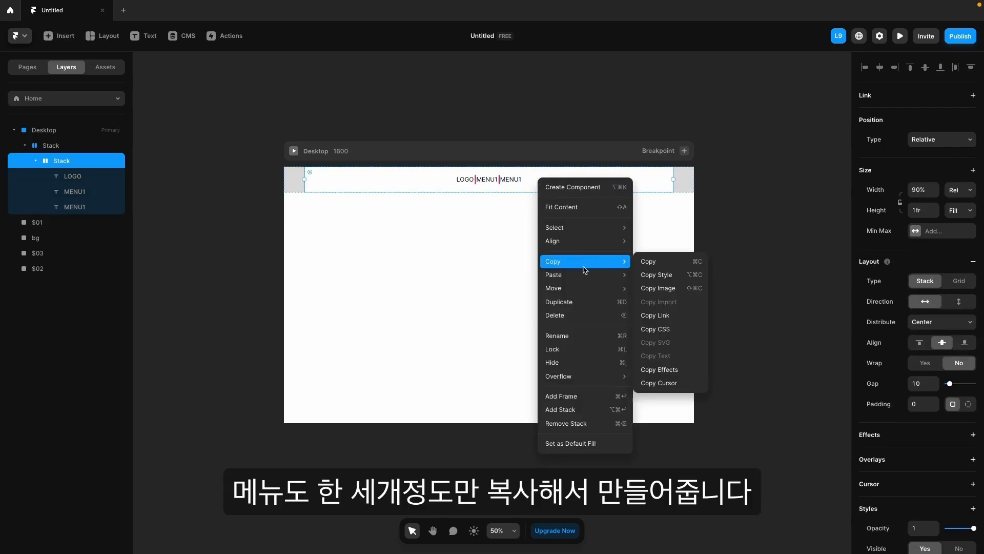
{"action": "left_click", "coordinate": [659, 274]}
Change the two duplicated MENU1 texts to MENU2 and MENU3.
{"action": "left_click", "coordinate": [505, 181]}
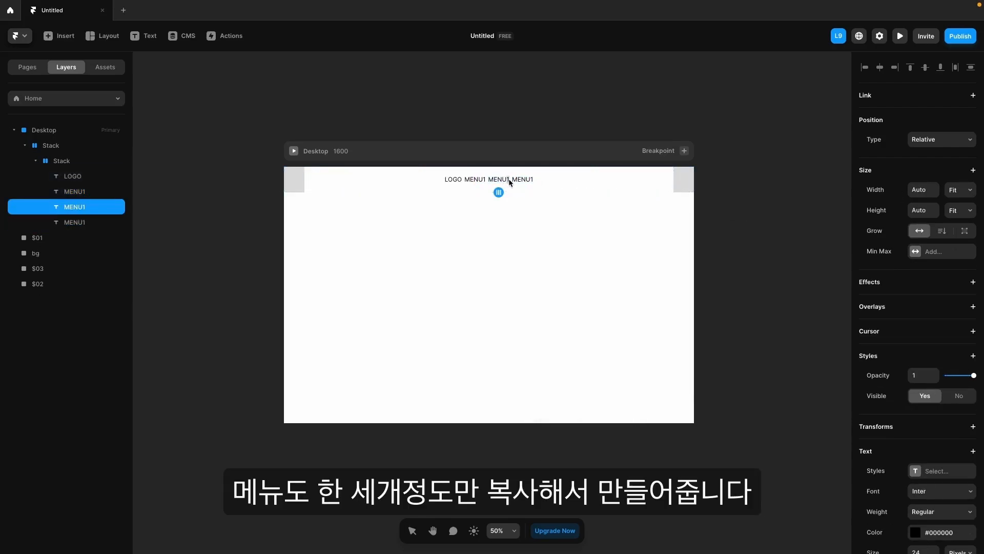
{"action": "type", "text": "2"}
{"action": "double_click", "coordinate": [531, 180]}
{"action": "type", "text": "MENU3"}
{"action": "key", "text": "Escape"}
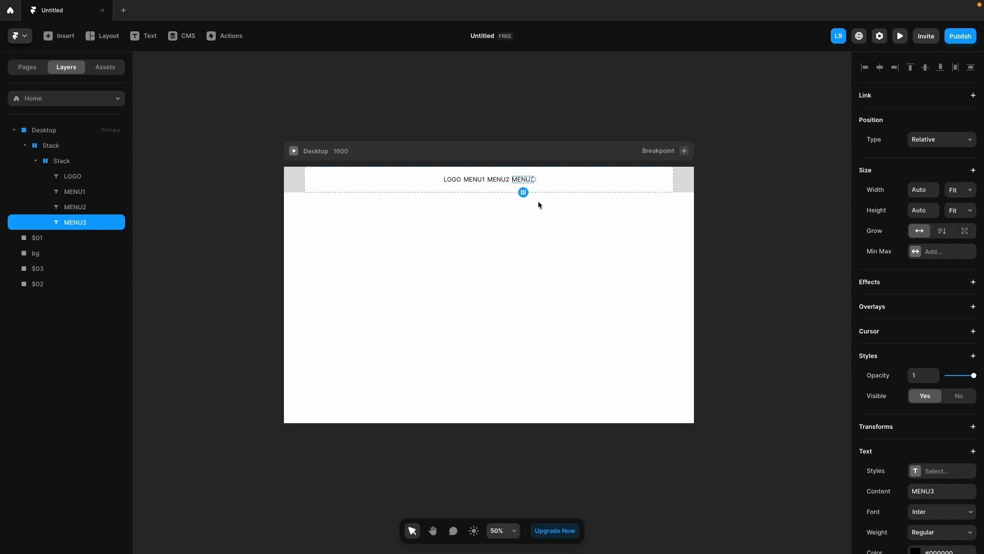
Wrap the MENU1, MENU2 and MENU3 texts in their own horizontal stack with a gap of 25.
{"action": "left_click", "coordinate": [75, 208], "text": "shift"}
{"action": "left_click", "coordinate": [74, 192], "text": "shift"}
{"action": "right_click", "coordinate": [75, 194]}
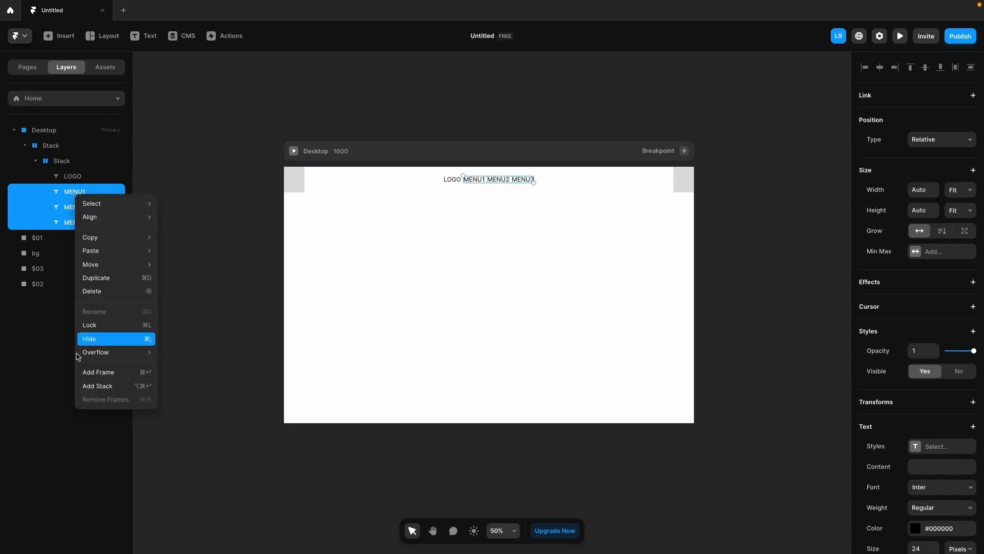
{"action": "left_click", "coordinate": [78, 386]}
{"action": "left_click_drag", "start_coordinate": [948, 384], "coordinate": [954, 384]}
Change the width and height sizing modes of the stack holding the three menu texts.
{"action": "left_click", "coordinate": [960, 190]}
{"action": "left_click", "coordinate": [955, 222]}
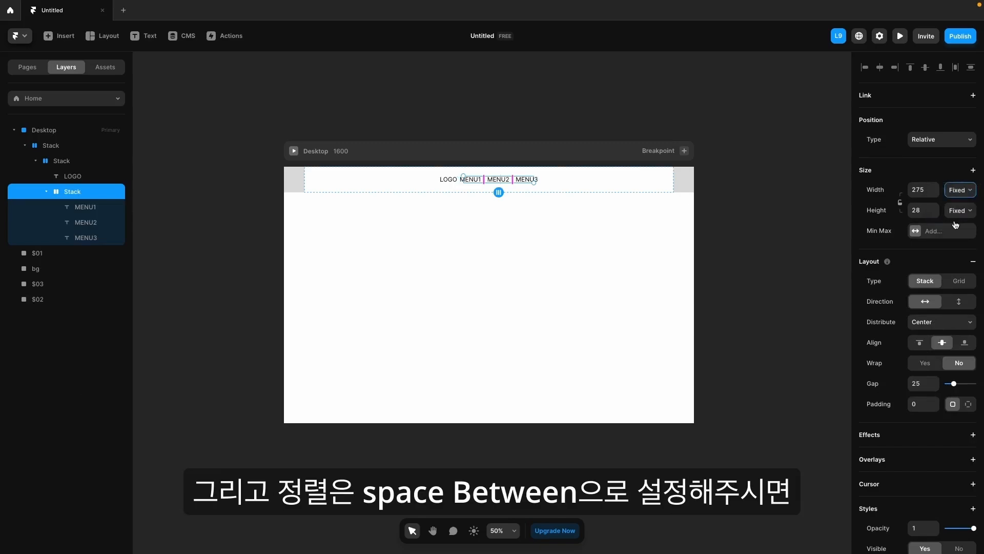
{"action": "left_click", "coordinate": [960, 210]}
{"action": "left_click", "coordinate": [962, 235]}
Set the distribution of the stack holding LOGO and the menu group to Space Between.
{"action": "left_click", "coordinate": [80, 178]}
{"action": "left_click", "coordinate": [50, 162]}
{"action": "left_click", "coordinate": [950, 322]}
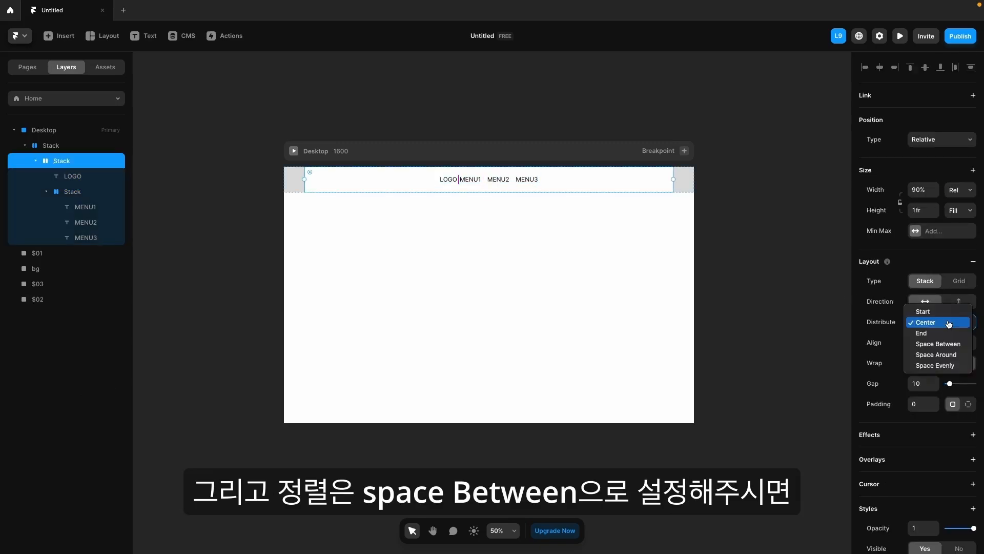
{"action": "left_click", "coordinate": [947, 349]}
Make the white fill of the inner navigation stack fully transparent.
{"action": "scroll", "coordinate": [923, 472], "scroll_direction": "down", "scroll_amount": 5}
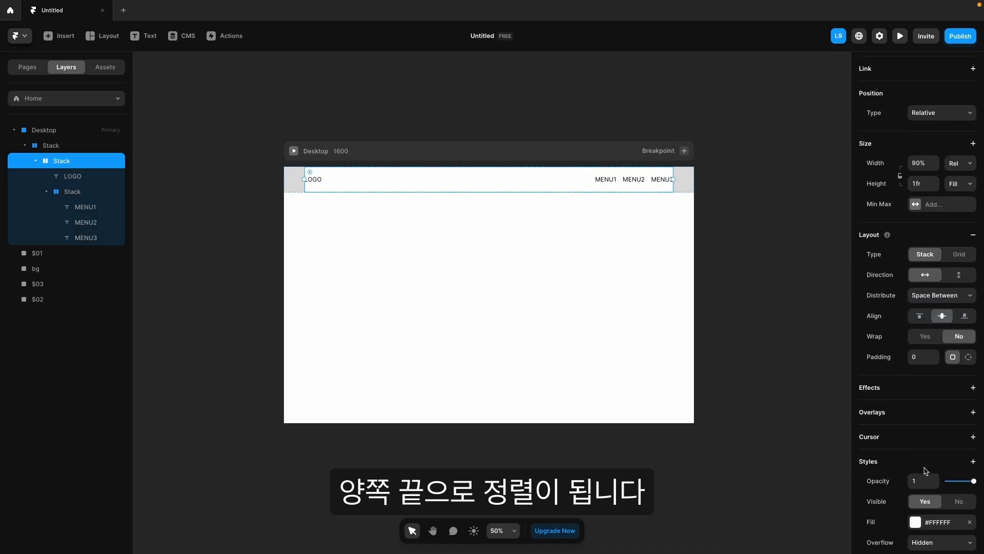
{"action": "left_click", "coordinate": [915, 411]}
{"action": "left_click_drag", "start_coordinate": [796, 456], "coordinate": [716, 457]}
{"action": "left_click", "coordinate": [641, 239]}
{"action": "left_click", "coordinate": [485, 185]}
{"action": "left_click", "coordinate": [52, 149]}
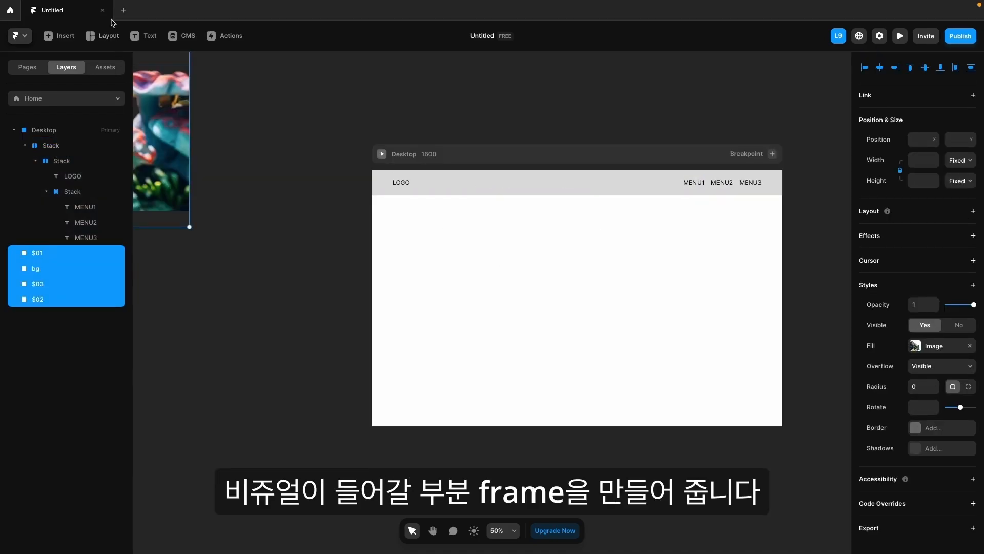
Draw a frame of about 1642 × 990 pixels over the Desktop page and align it roughly with the page.
{"action": "left_click", "coordinate": [105, 35]}
{"action": "left_click", "coordinate": [117, 60]}
{"action": "left_click_drag", "start_coordinate": [368, 175], "coordinate": [787, 425]}
{"action": "left_click_drag", "start_coordinate": [574, 284], "coordinate": [580, 330]}
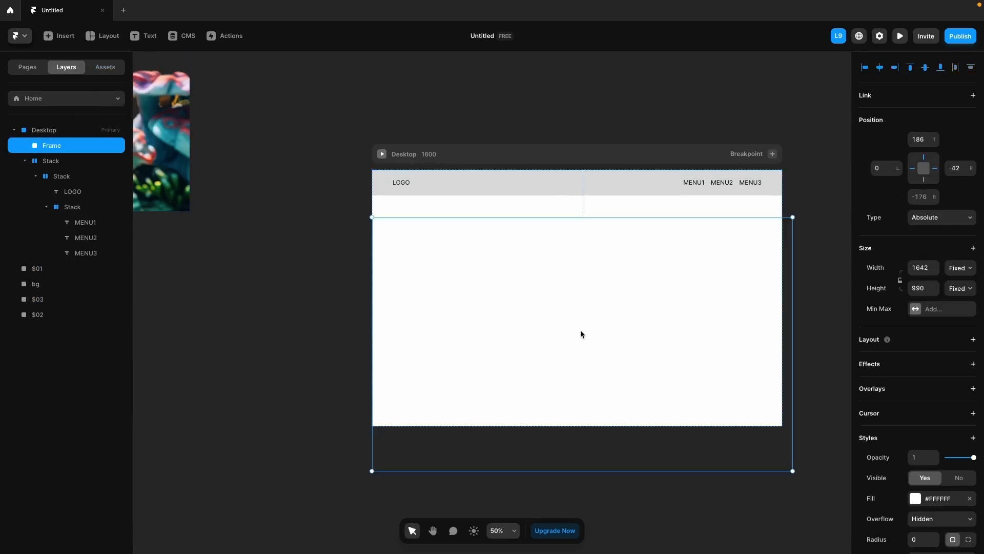
{"action": "left_click_drag", "start_coordinate": [693, 280], "coordinate": [683, 241]}
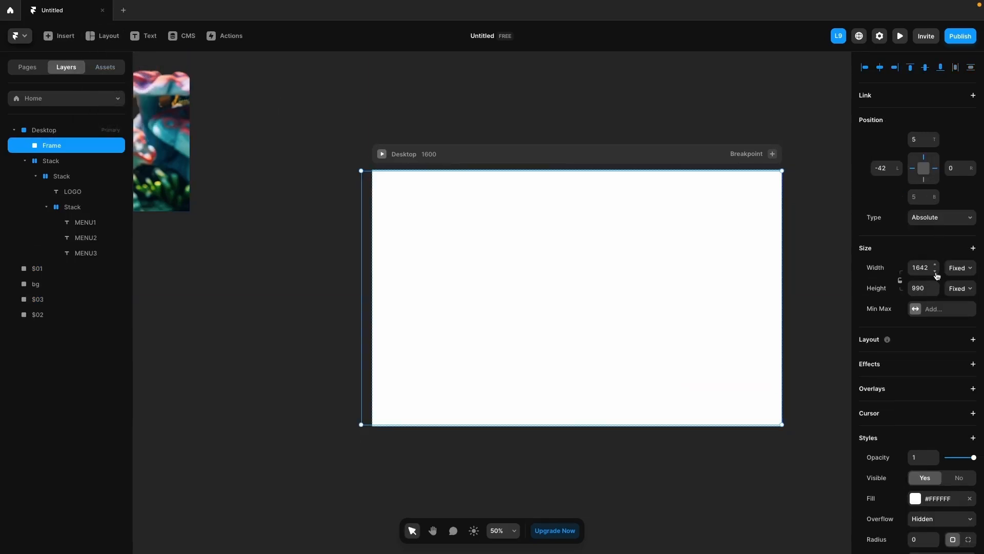
Set the new frame's width to 100% and its height to 100vh of the viewport.
{"action": "type", "text": "%"}
{"action": "key", "text": "Return"}
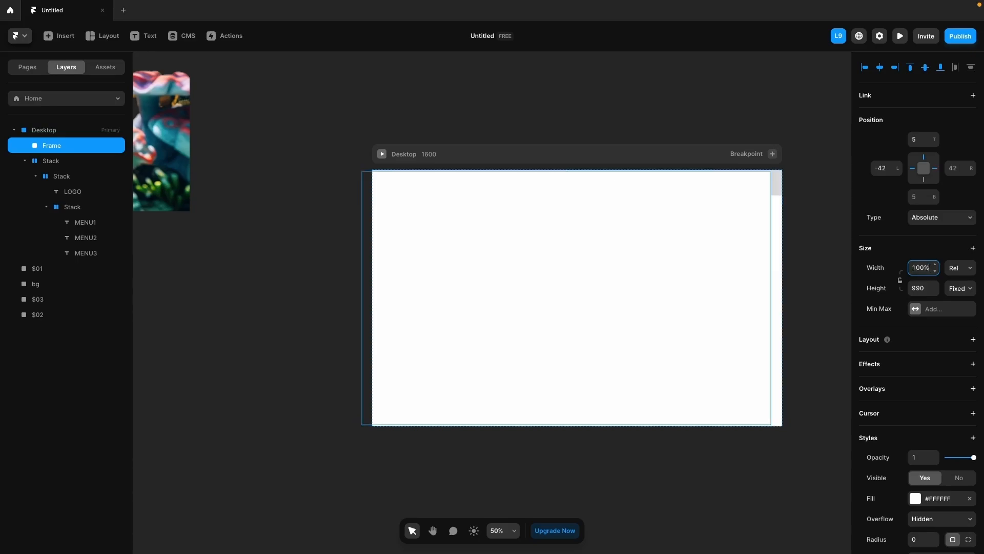
{"action": "left_click", "coordinate": [960, 288]}
{"action": "left_click", "coordinate": [953, 333]}
Set the new frame's top and left position offsets to 0.
{"action": "left_click", "coordinate": [917, 140]}
{"action": "type", "text": "0"}
{"action": "left_click", "coordinate": [885, 169]}
{"action": "type", "text": "0"}
{"action": "key", "text": "Return"}
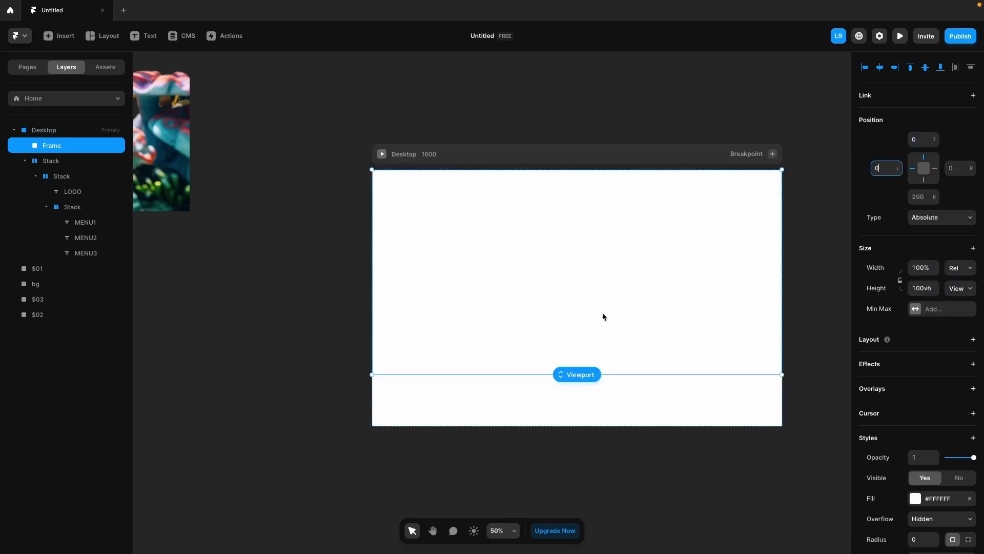
Replace the frame's solid fill with the image bg.jpg.
{"action": "scroll", "coordinate": [925, 465], "scroll_direction": "down", "scroll_amount": 3}
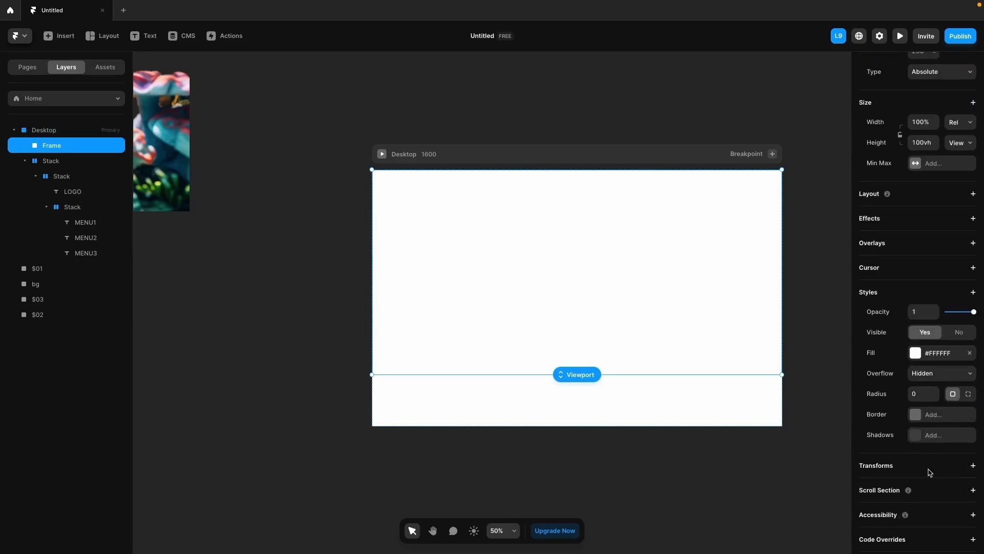
{"action": "left_click", "coordinate": [938, 353]}
{"action": "left_click", "coordinate": [823, 330]}
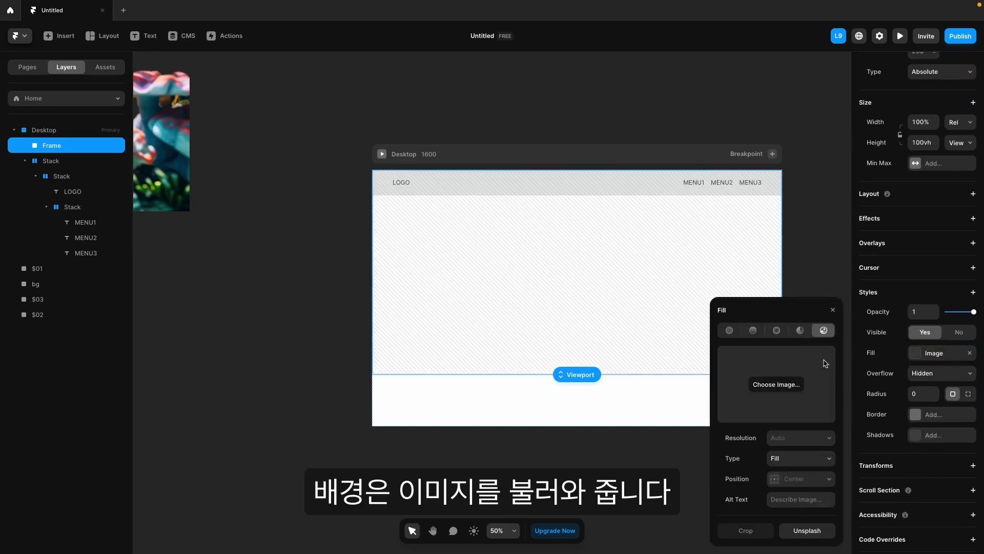
{"action": "left_click", "coordinate": [784, 387]}
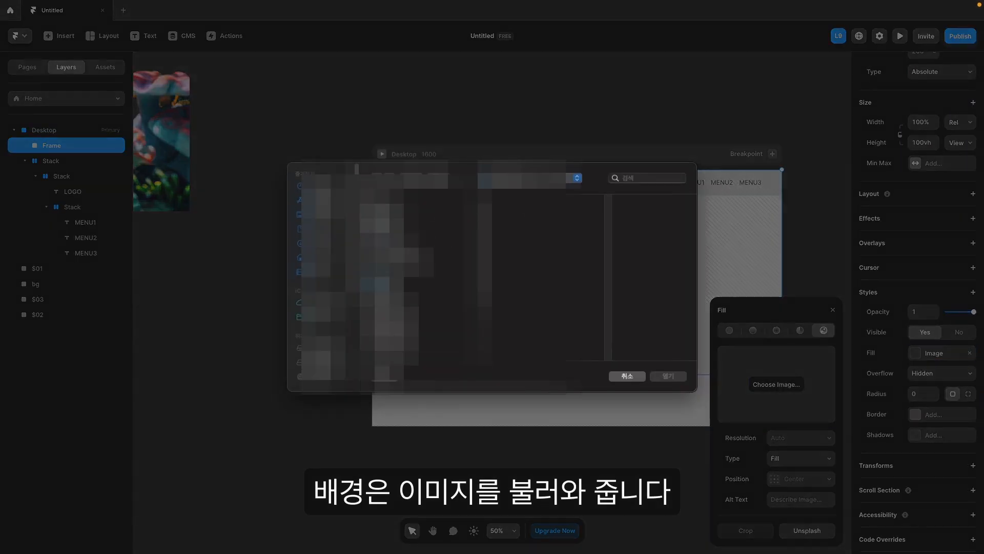
{"action": "left_click", "coordinate": [390, 281]}
{"action": "left_click", "coordinate": [528, 245]}
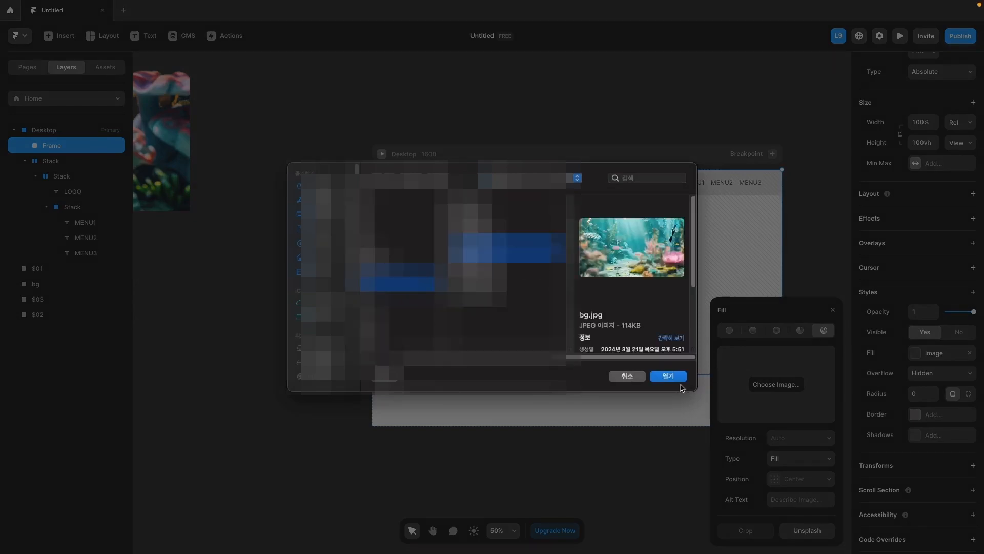
{"action": "left_click", "coordinate": [675, 376]}
{"action": "left_click", "coordinate": [943, 354]}
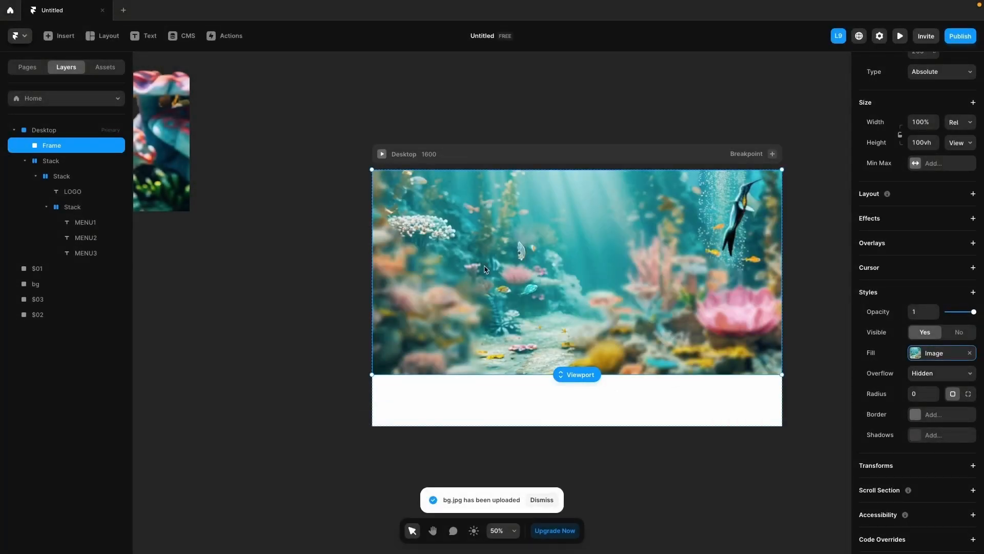
Add a stack layout to the frame filled with the underwater background image.
{"action": "left_click", "coordinate": [172, 178]}
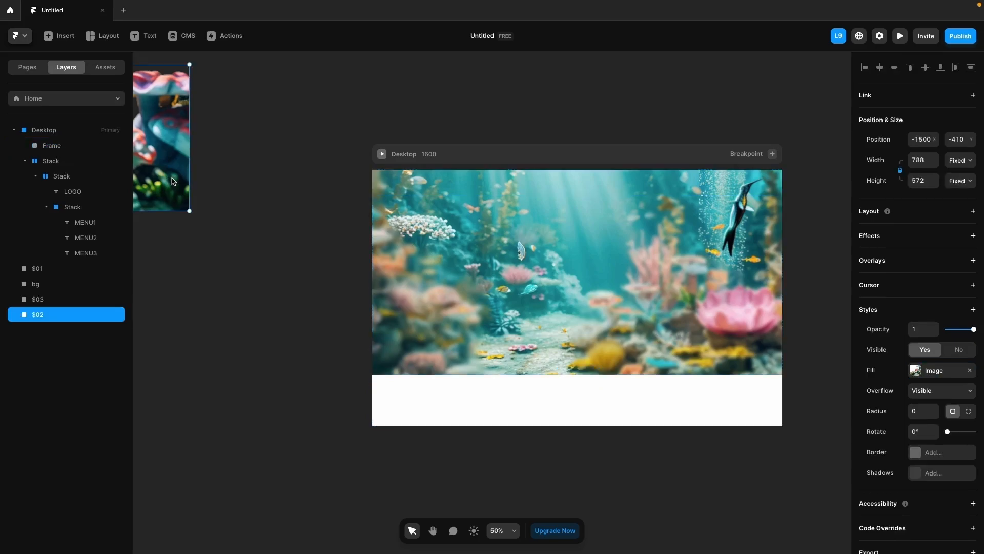
{"action": "left_click", "coordinate": [51, 148]}
{"action": "left_click", "coordinate": [908, 194]}
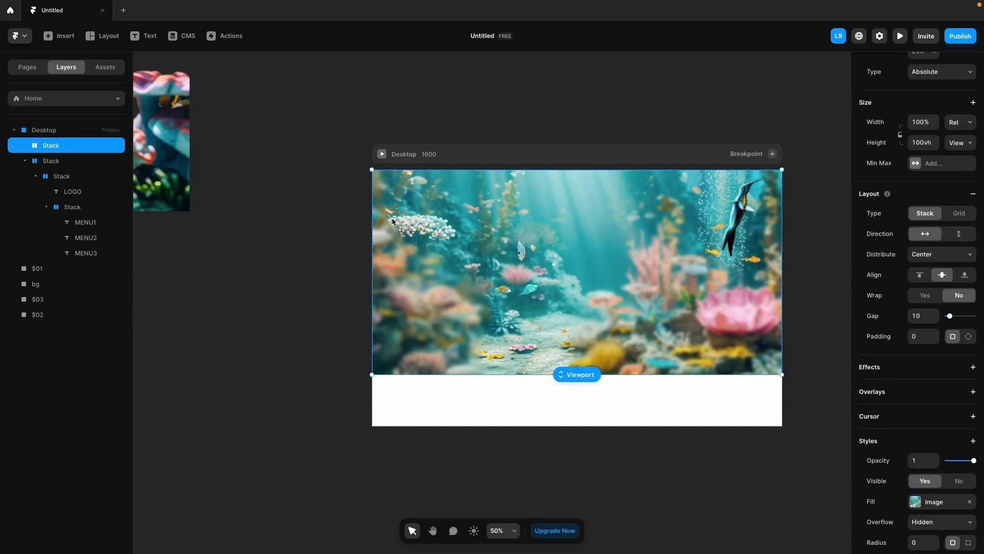
Delete the loose bg image from the canvas outside the Desktop page.
{"action": "left_click", "coordinate": [182, 160]}
{"action": "left_click_drag", "start_coordinate": [231, 251], "coordinate": [580, 324]}
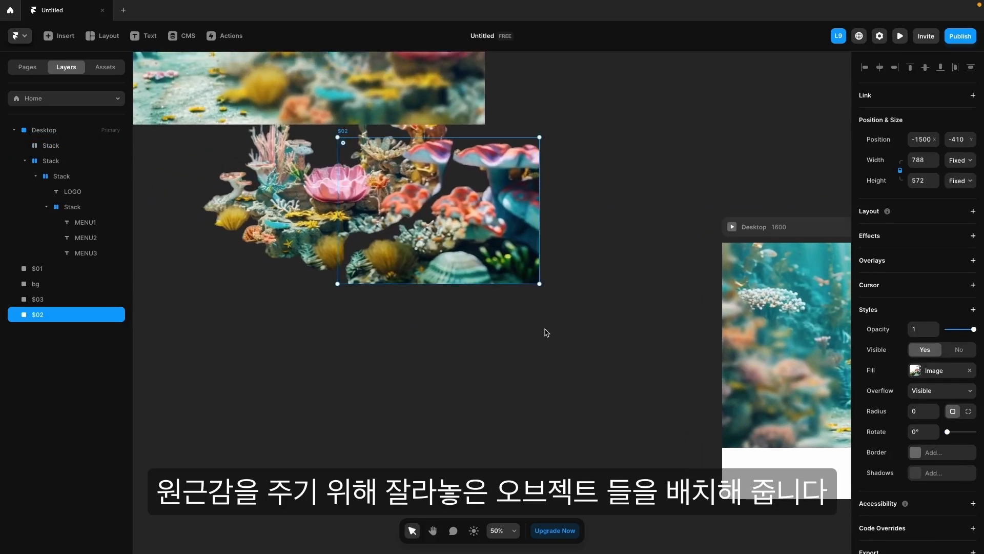
{"action": "left_click_drag", "start_coordinate": [307, 101], "coordinate": [494, 179]}
{"action": "left_click", "coordinate": [494, 230]}
{"action": "left_click", "coordinate": [482, 177]}
{"action": "key", "text": "BackSpace"}
{"action": "left_click_drag", "start_coordinate": [687, 418], "coordinate": [287, 287]}
{"action": "left_click_drag", "start_coordinate": [566, 413], "coordinate": [329, 349]}
{"action": "left_click_drag", "start_coordinate": [359, 241], "coordinate": [577, 159]}
{"action": "left_click_drag", "start_coordinate": [701, 313], "coordinate": [466, 323]}
{"action": "left_click", "coordinate": [617, 160]}
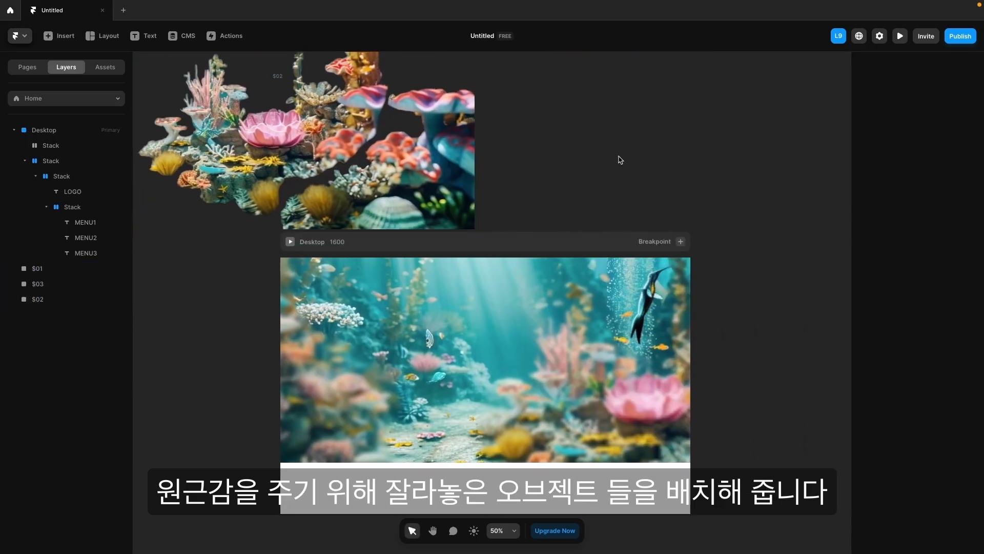
Move the $02 coral image into the background stack, set its position type to Absolute, and scale it down in the lower-right corner.
{"action": "left_click", "coordinate": [425, 178]}
{"action": "left_click_drag", "start_coordinate": [425, 180], "coordinate": [633, 416]}
{"action": "left_click", "coordinate": [942, 141]}
{"action": "left_click", "coordinate": [942, 129]}
{"action": "left_click_drag", "start_coordinate": [536, 355], "coordinate": [660, 395]}
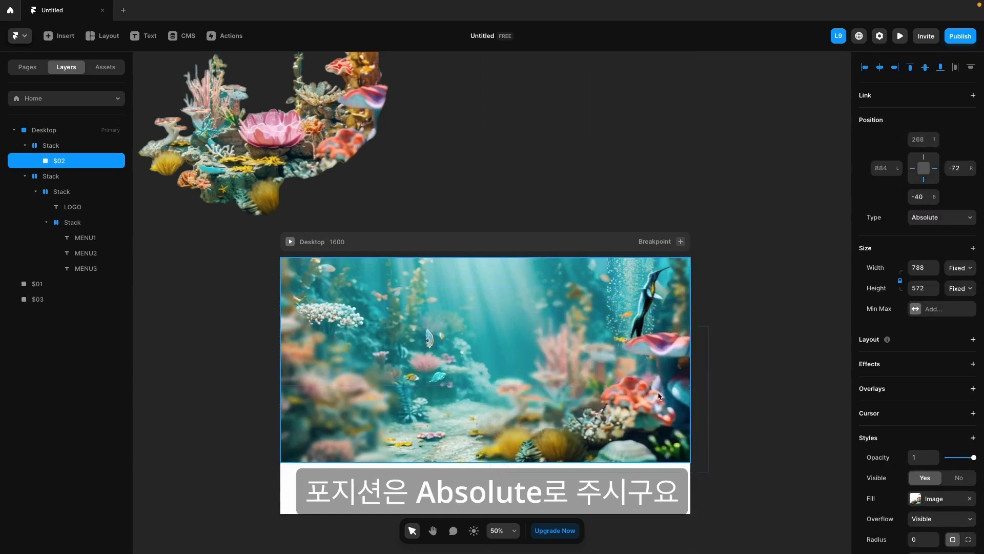
{"action": "left_click_drag", "start_coordinate": [709, 326], "coordinate": [678, 348]}
{"action": "left_click_drag", "start_coordinate": [597, 399], "coordinate": [676, 328]}
{"action": "left_click_drag", "start_coordinate": [601, 397], "coordinate": [615, 387]}
Add the $03 coral image to the background stack with an Absolute position and fit it beside the $02 corals at the lower right.
{"action": "left_click_drag", "start_coordinate": [331, 96], "coordinate": [651, 351]}
{"action": "left_click_drag", "start_coordinate": [529, 398], "coordinate": [570, 352]}
{"action": "left_click_drag", "start_coordinate": [747, 245], "coordinate": [717, 318]}
{"action": "mouse_move", "coordinate": [45, 146]}
{"action": "left_mouse_down"}
{"action": "mouse_move", "coordinate": [54, 180]}
{"action": "mouse_move", "coordinate": [60, 155]}
{"action": "left_mouse_up"}
{"action": "left_click_drag", "start_coordinate": [562, 338], "coordinate": [713, 281]}
{"action": "left_click", "coordinate": [940, 140]}
{"action": "left_click", "coordinate": [937, 130]}
{"action": "left_click_drag", "start_coordinate": [538, 334], "coordinate": [640, 360]}
{"action": "left_click_drag", "start_coordinate": [763, 187], "coordinate": [753, 198]}
Add the $01 coral image to the background stack with an Absolute position and fit it into the lower-left corner.
{"action": "left_click", "coordinate": [270, 169]}
{"action": "left_click_drag", "start_coordinate": [269, 169], "coordinate": [398, 254]}
{"action": "left_click_drag", "start_coordinate": [215, 169], "coordinate": [604, 355]}
{"action": "left_click_drag", "start_coordinate": [604, 355], "coordinate": [455, 276]}
{"action": "left_click", "coordinate": [943, 142]}
{"action": "left_click", "coordinate": [937, 127]}
{"action": "left_click_drag", "start_coordinate": [564, 266], "coordinate": [440, 282]}
{"action": "left_click_drag", "start_coordinate": [497, 213], "coordinate": [449, 267]}
{"action": "key", "text": "Escape"}
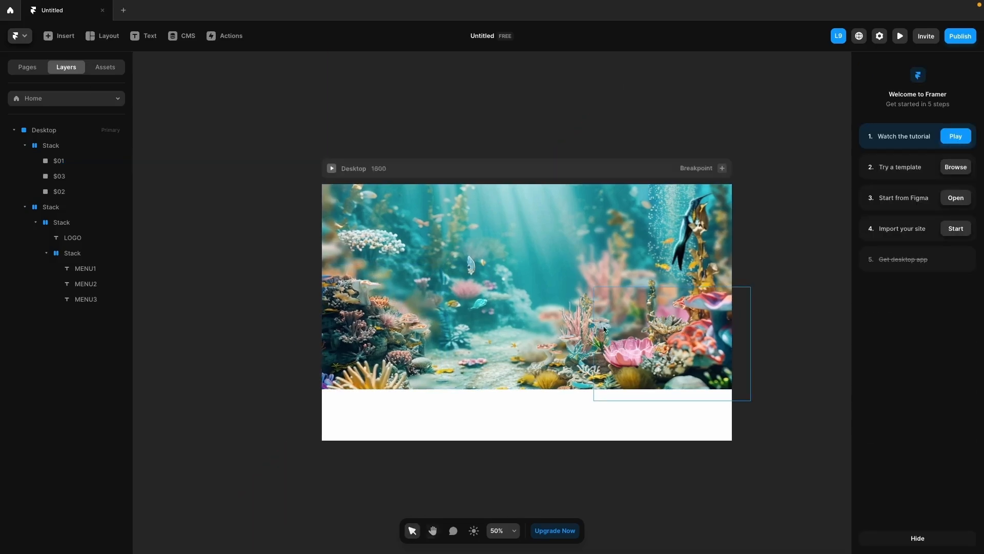
Change the Desktop page's height from fixed to fitting its content.
{"action": "left_click", "coordinate": [36, 134]}
{"action": "left_click", "coordinate": [960, 156]}
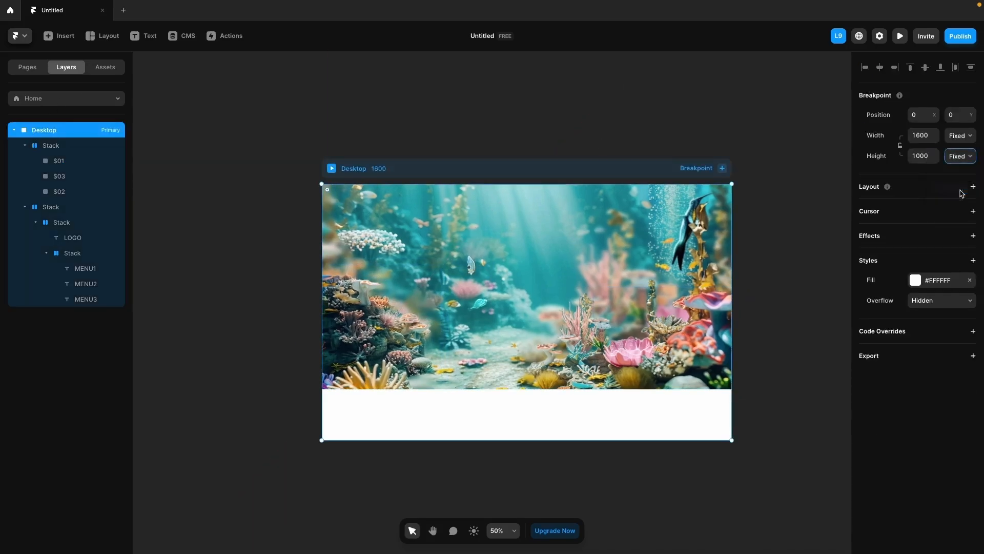
{"action": "left_click", "coordinate": [962, 196]}
{"action": "key", "text": "Escape"}
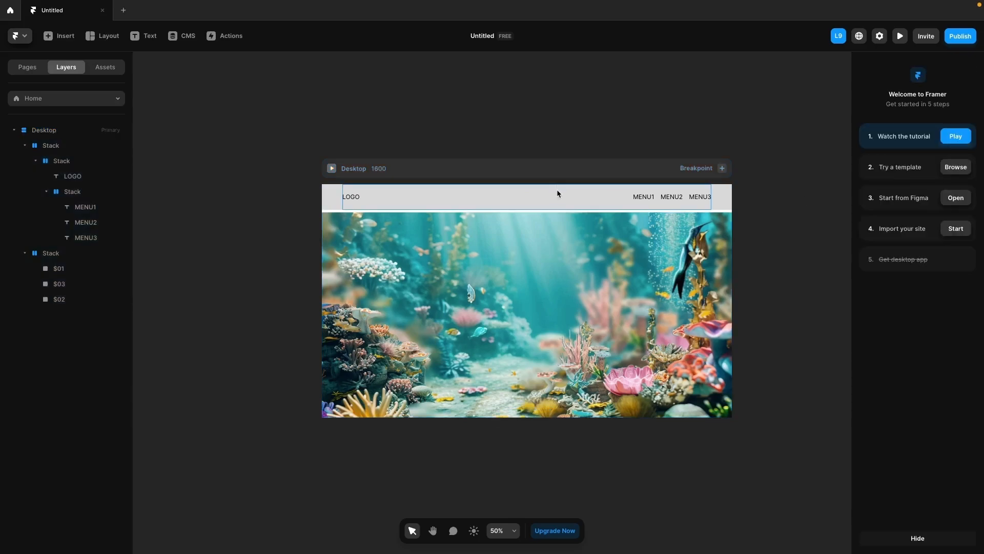
Set the position type of the outer navigation bar stack to Fixed.
{"action": "left_click", "coordinate": [369, 198]}
{"action": "left_click", "coordinate": [48, 147]}
{"action": "left_click", "coordinate": [63, 162]}
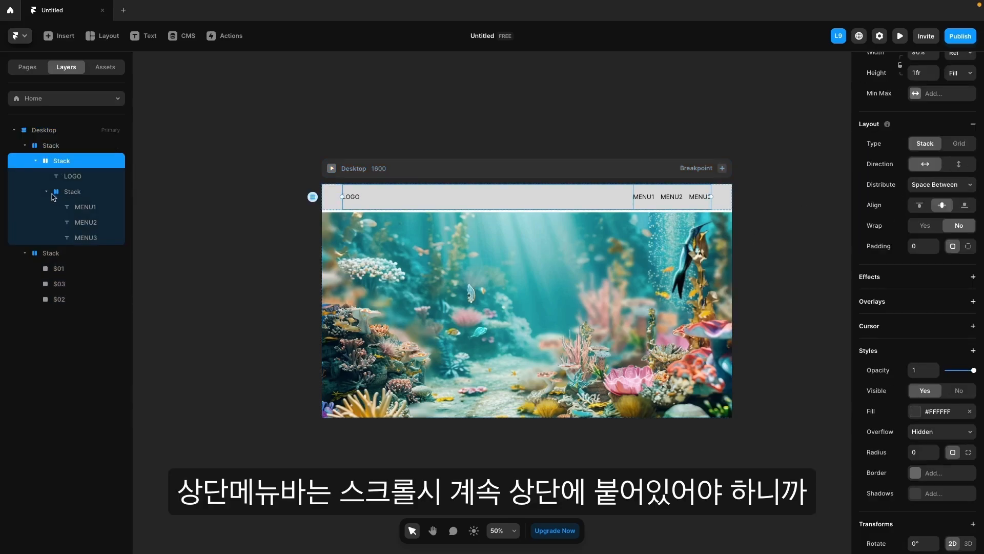
{"action": "left_click", "coordinate": [36, 161]}
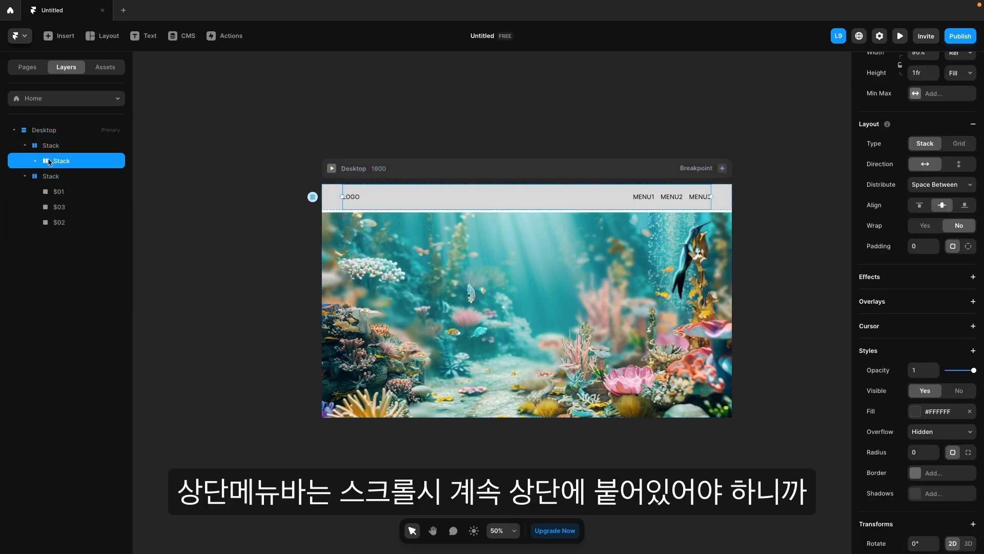
{"action": "left_click", "coordinate": [51, 147]}
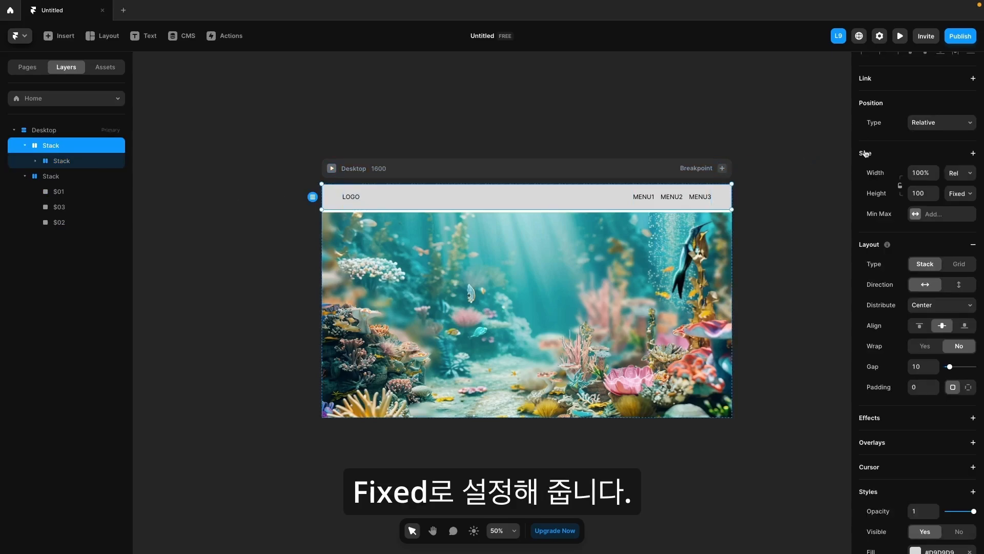
{"action": "left_click", "coordinate": [938, 122]}
{"action": "left_click", "coordinate": [923, 133]}
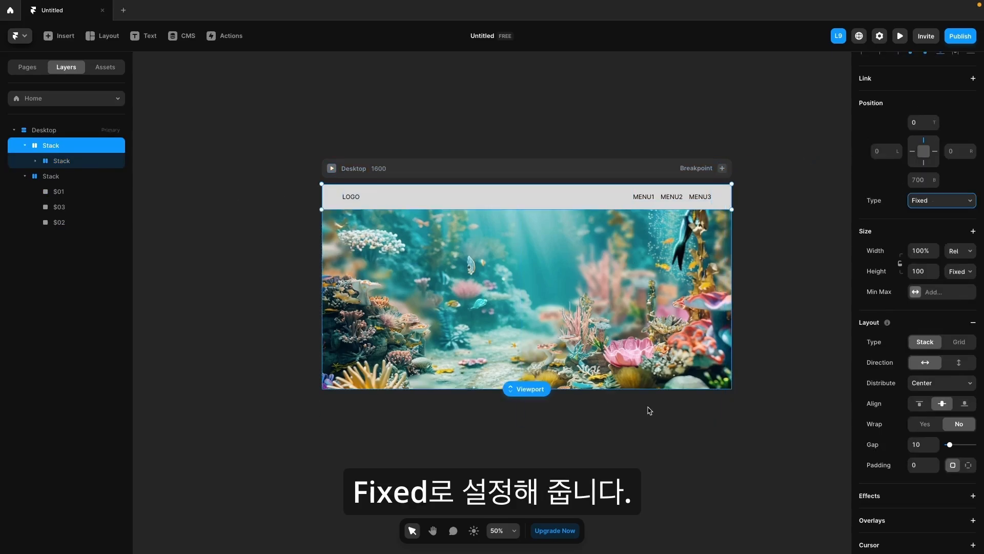
Set the opacity of the navigation bar's grey fill to 0%.
{"action": "scroll", "coordinate": [855, 450], "scroll_direction": "down", "scroll_amount": 3}
{"action": "left_click", "coordinate": [915, 483]}
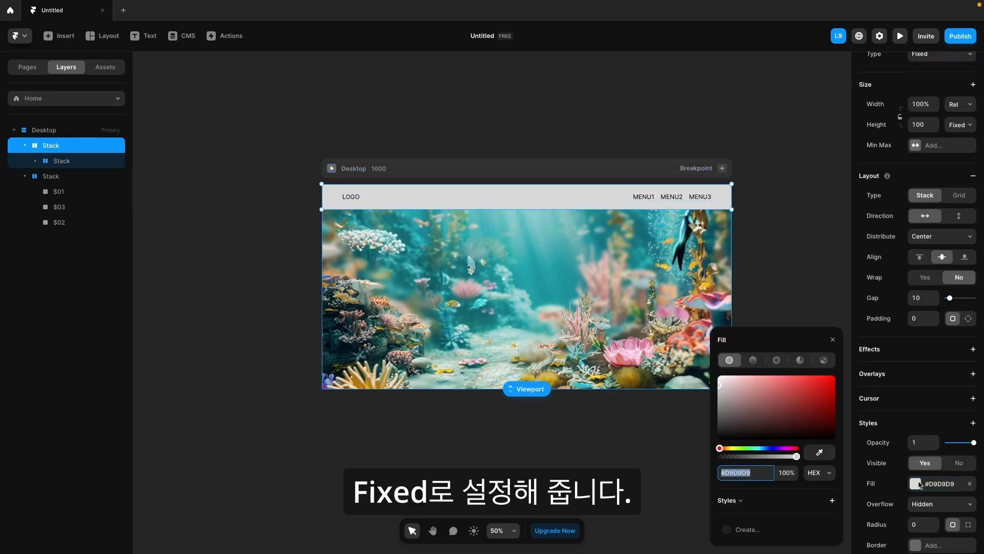
{"action": "left_click", "coordinate": [788, 471]}
{"action": "type", "text": "0"}
{"action": "left_click", "coordinate": [618, 453]}
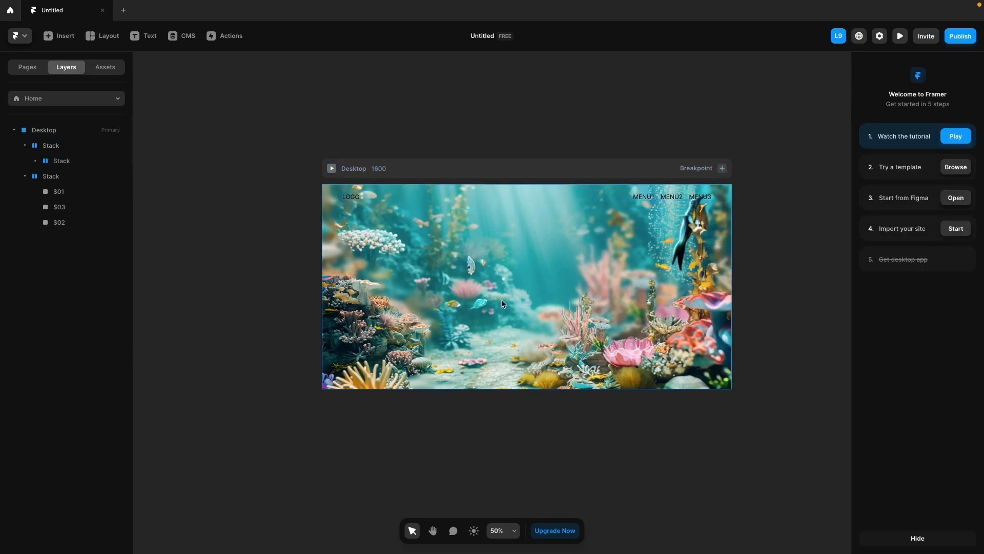
Add the fish01 image to the background stack and set its position type to Absolute.
{"action": "key", "text": "super+0"}
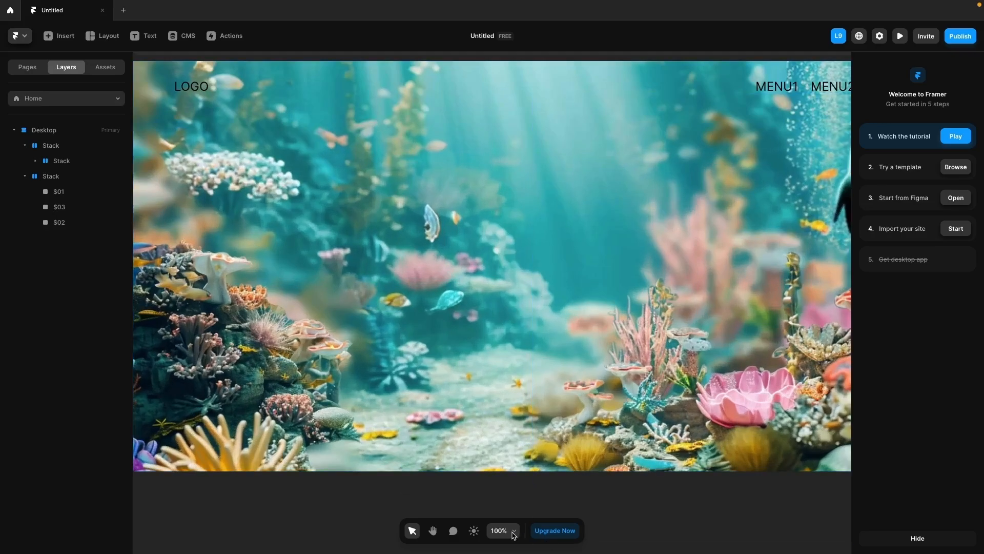
{"action": "key", "text": "super+minus"}
{"action": "key", "text": "space"}
{"action": "left_click_drag", "start_coordinate": [540, 265], "coordinate": [520, 288]}
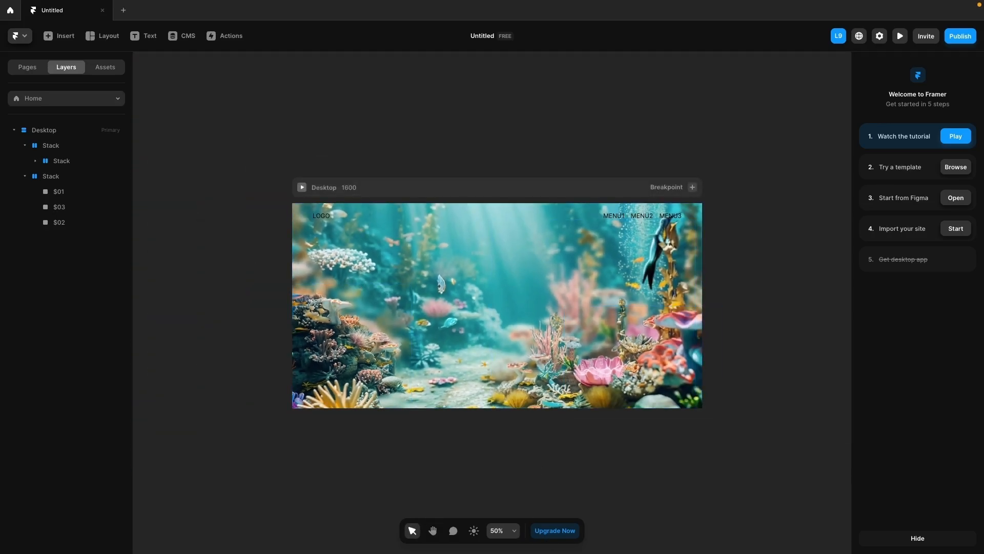
{"action": "left_click_drag", "start_coordinate": [0, 267], "coordinate": [283, 301]}
{"action": "left_click_drag", "start_coordinate": [356, 203], "coordinate": [313, 244]}
{"action": "left_click_drag", "start_coordinate": [251, 331], "coordinate": [449, 350]}
{"action": "left_click", "coordinate": [942, 139]}
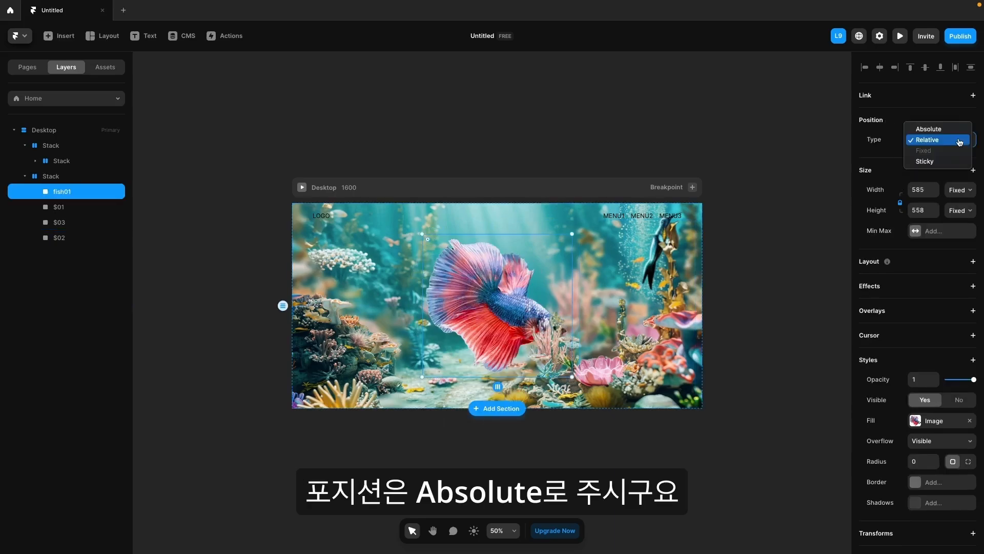
{"action": "left_click", "coordinate": [938, 127]}
Shrink the fish01 image to about 474 by 451 and place it in front of the coral images near the hero's center.
{"action": "left_click_drag", "start_coordinate": [573, 234], "coordinate": [544, 262]}
{"action": "left_click_drag", "start_coordinate": [487, 315], "coordinate": [493, 306]}
{"action": "left_click_drag", "start_coordinate": [57, 193], "coordinate": [60, 238]}
{"action": "left_click_drag", "start_coordinate": [507, 321], "coordinate": [512, 334]}
Resize the $01 coral image to about 450 by 486, keeping it in the hero's lower-left corner.
{"action": "left_click", "coordinate": [340, 351]}
{"action": "left_click_drag", "start_coordinate": [412, 285], "coordinate": [406, 291]}
{"action": "left_click_drag", "start_coordinate": [342, 349], "coordinate": [341, 350]}
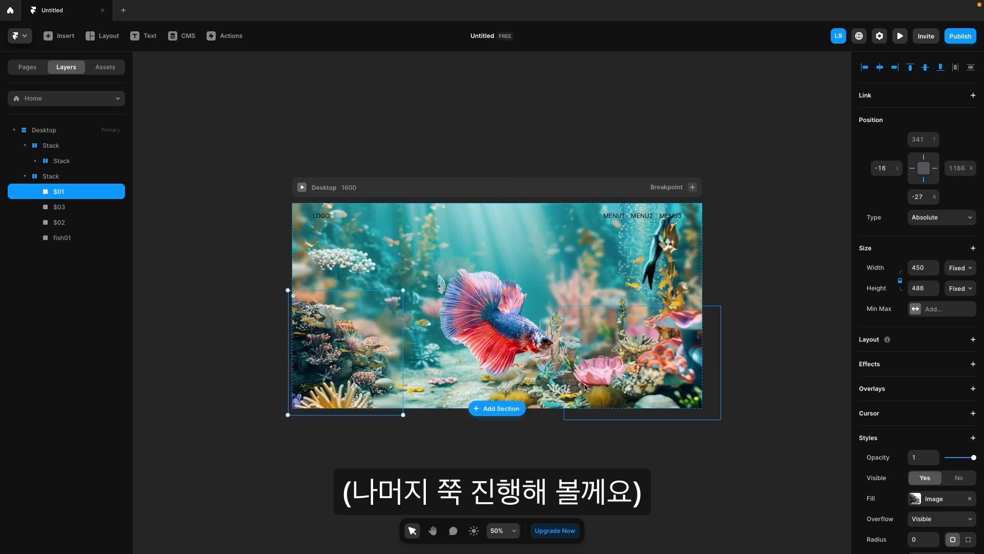
Nudge the $03 coral image rightward to a left offset of 792.
{"action": "left_click", "coordinate": [549, 388]}
{"action": "key", "text": "Right"}
{"action": "key", "text": "Right"}
{"action": "key", "text": "Right"}
{"action": "key", "text": "Right"}
{"action": "key", "text": "Right"}
{"action": "key", "text": "Right"}
{"action": "key", "text": "Right"}
{"action": "key", "text": "Right"}
{"action": "key", "text": "Right"}
{"action": "key", "text": "Right"}
{"action": "key", "text": "Right"}
{"action": "key", "text": "Right"}
{"action": "key", "text": "Right"}
{"action": "key", "text": "Right"}
{"action": "key", "text": "Right"}
{"action": "key", "text": "Right"}
{"action": "key", "text": "Right"}
{"action": "key", "text": "Right"}
{"action": "key", "text": "Right"}
{"action": "key", "text": "Right"}
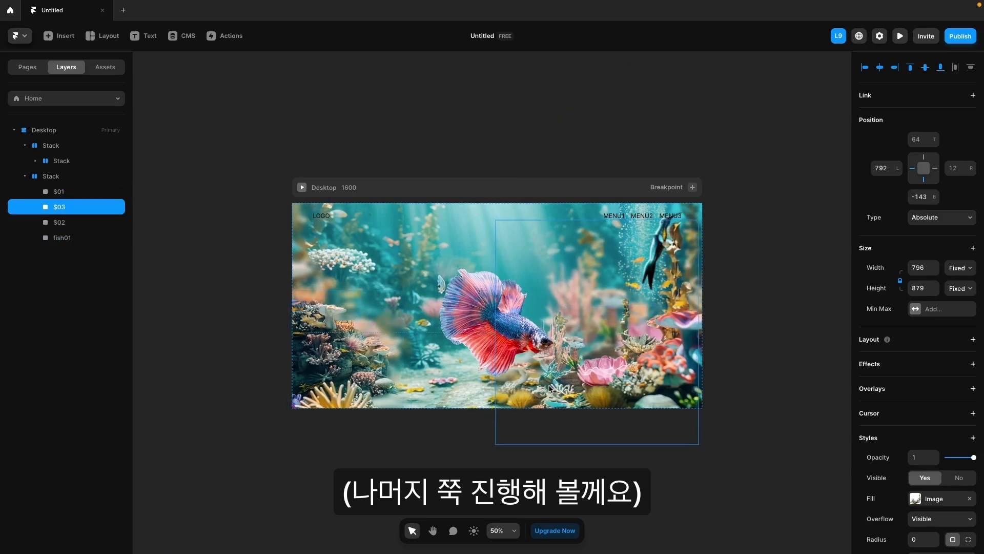
Shrink the $03 coral image slightly and reposition it in the lower-right area of the hero.
{"action": "left_click_drag", "start_coordinate": [498, 445], "coordinate": [510, 432]}
{"action": "left_click_drag", "start_coordinate": [615, 385], "coordinate": [608, 389]}
{"action": "key", "text": "super+z"}
{"action": "left_click", "coordinate": [554, 374]}
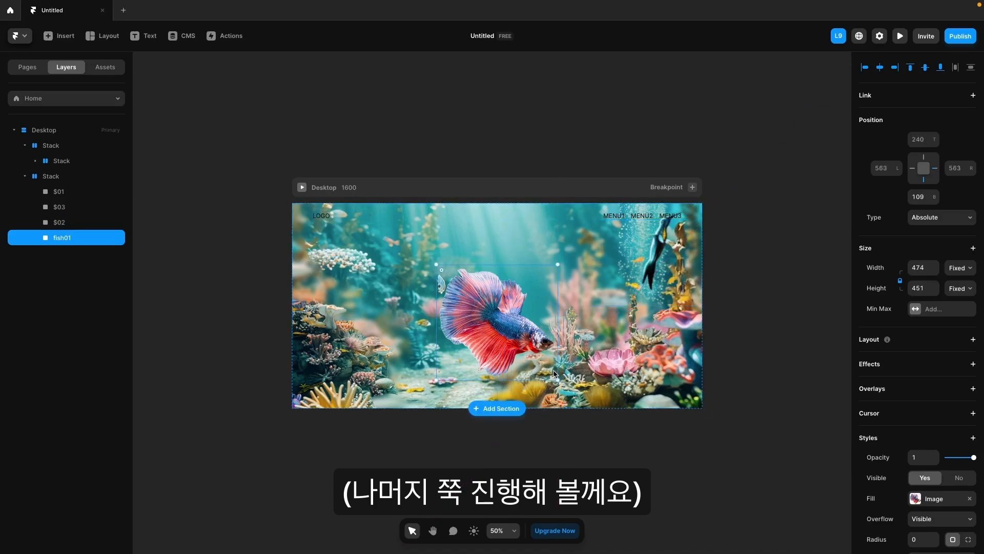
{"action": "left_click", "coordinate": [554, 373]}
{"action": "left_click", "coordinate": [750, 211]}
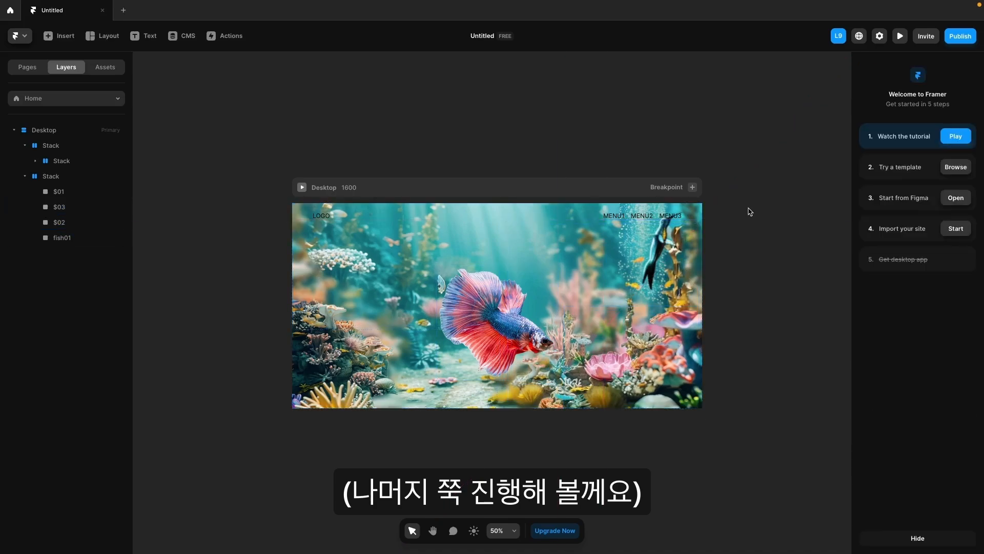
Add an UNDER title text in front of the fish image in the background stack, with its position type set to Absolute.
{"action": "left_click", "coordinate": [149, 35]}
{"action": "left_click", "coordinate": [432, 244]}
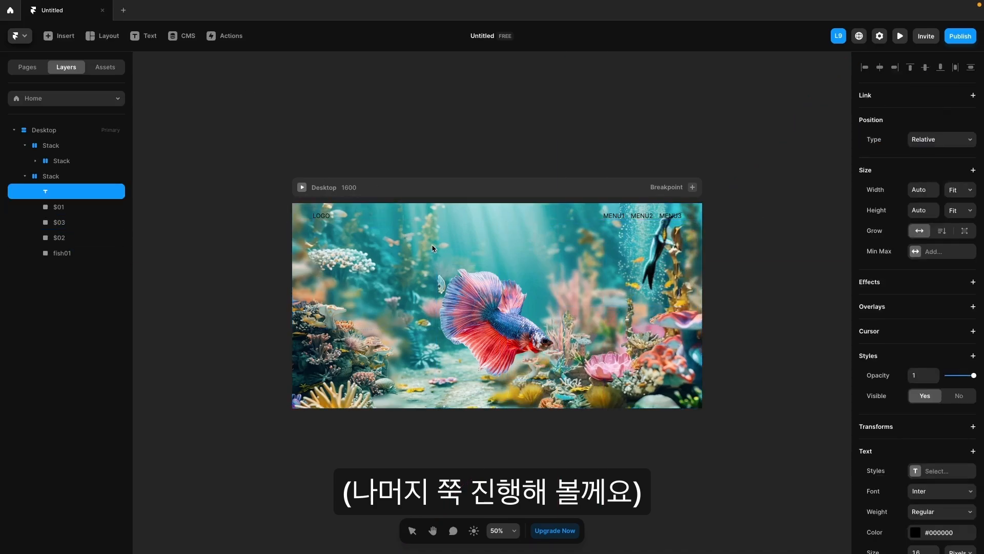
{"action": "type", "text": "UN"}
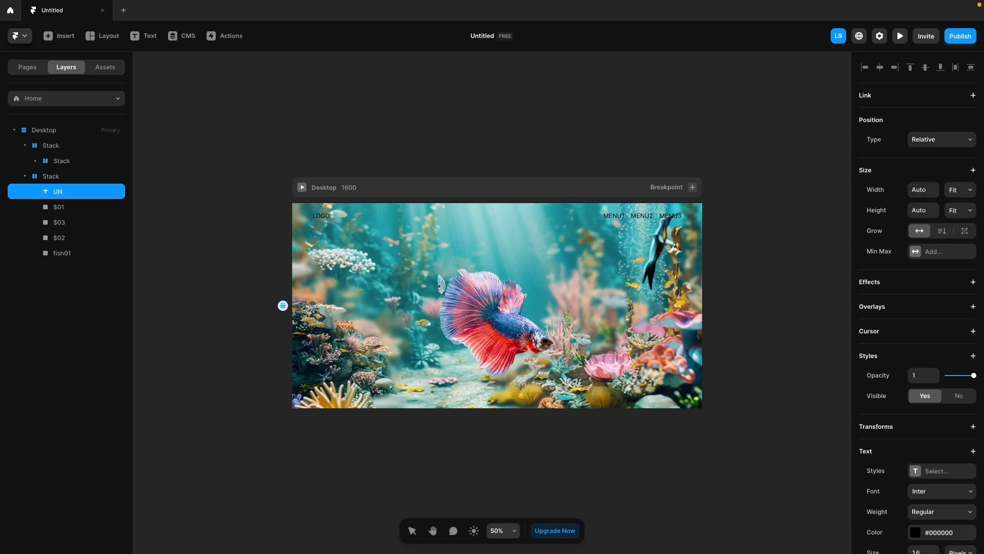
{"action": "type", "text": "DER"}
{"action": "left_click_drag", "start_coordinate": [64, 191], "coordinate": [70, 264]}
{"action": "left_click", "coordinate": [941, 140]}
{"action": "left_click", "coordinate": [928, 129]}
Set the UNDER text's font size to 160 pixels.
{"action": "scroll", "coordinate": [902, 426], "scroll_direction": "down", "scroll_amount": 5}
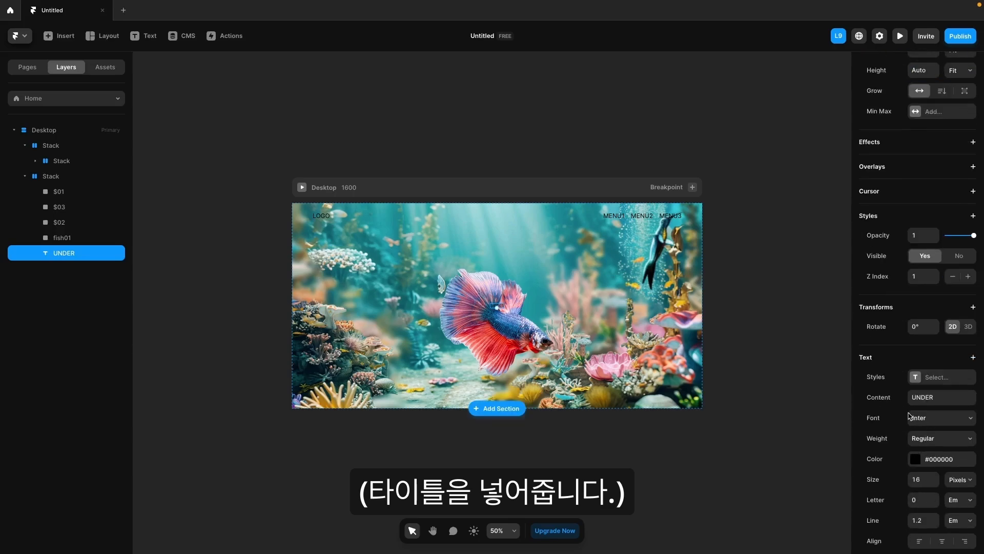
{"action": "scroll", "coordinate": [909, 415], "scroll_direction": "down", "scroll_amount": 1}
{"action": "left_click", "coordinate": [924, 455]}
{"action": "type", "text": "200"}
{"action": "key", "text": "Return"}
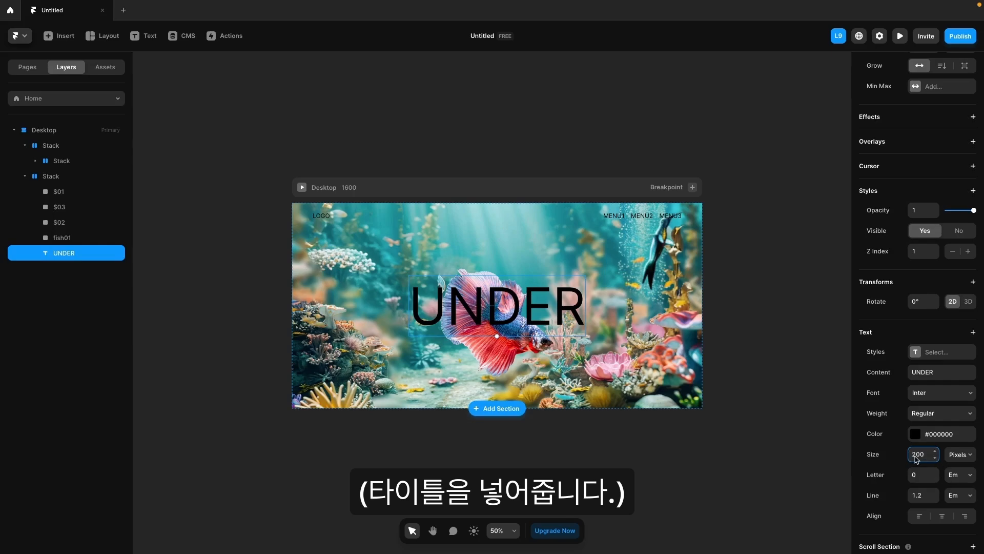
{"action": "type", "text": "6"}
{"action": "key", "text": "Return"}
Move the title up above the fish and extend its text to UNDERWATER.
{"action": "left_click_drag", "start_coordinate": [538, 306], "coordinate": [496, 275]}
{"action": "double_click", "coordinate": [496, 275]}
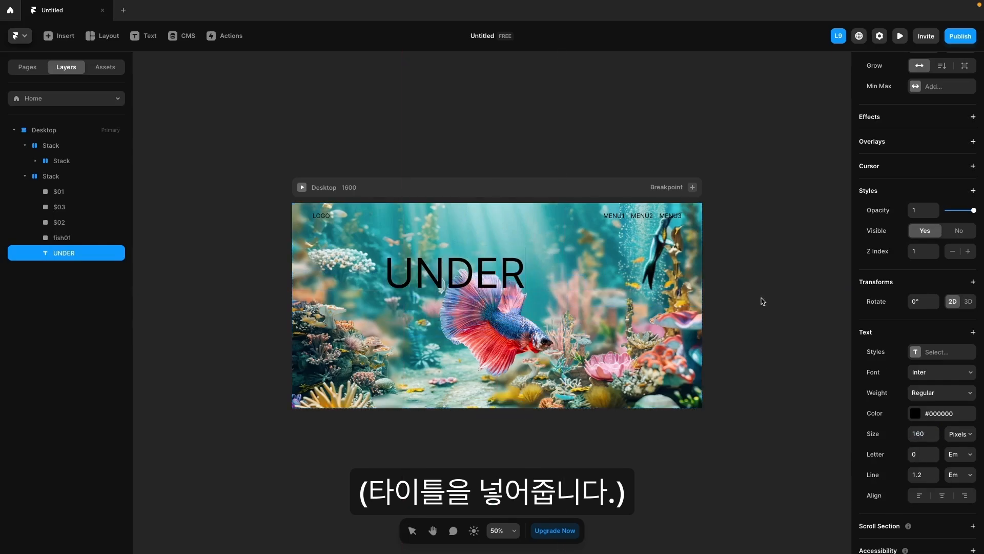
{"action": "type", "text": "WATER"}
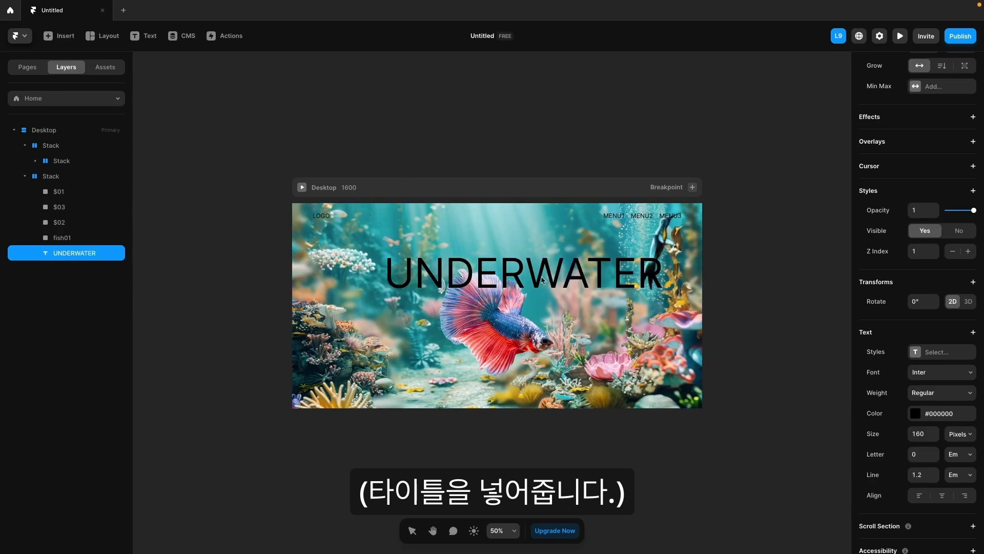
Center-align the UNDERWATER title text and change its font to Abril Fatface.
{"action": "key", "text": "ctrl+a"}
{"action": "left_click", "coordinate": [942, 498]}
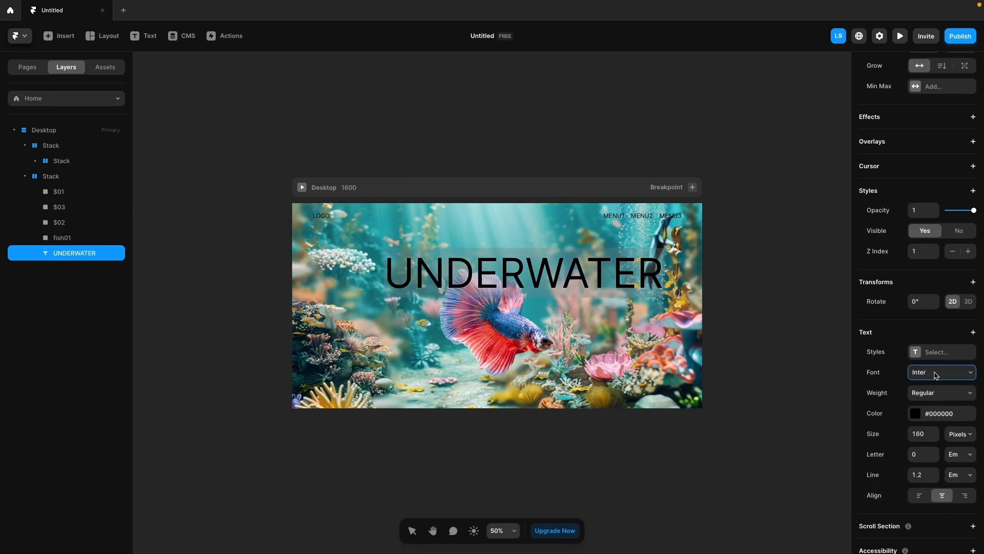
{"action": "left_click", "coordinate": [936, 374]}
{"action": "type", "text": "abril"}
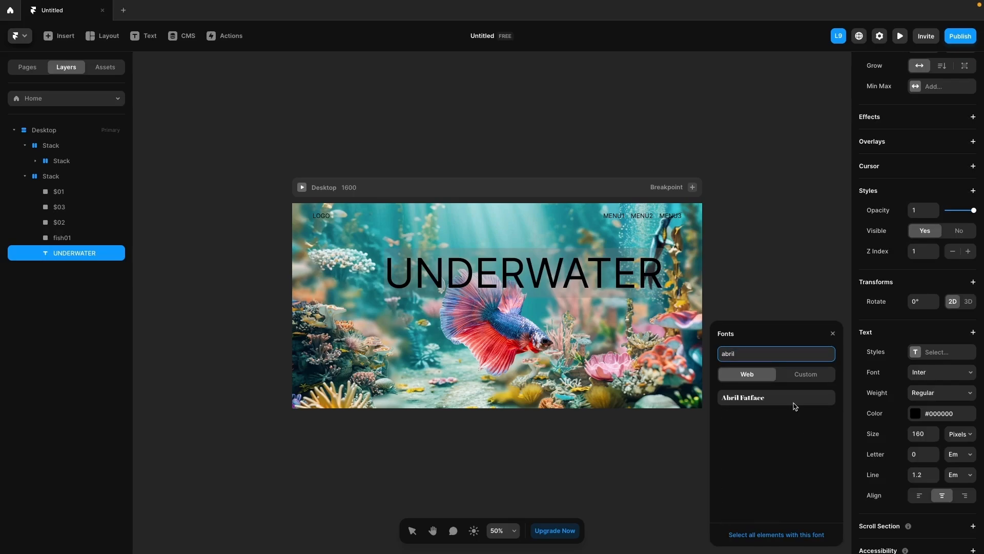
{"action": "left_click", "coordinate": [794, 405]}
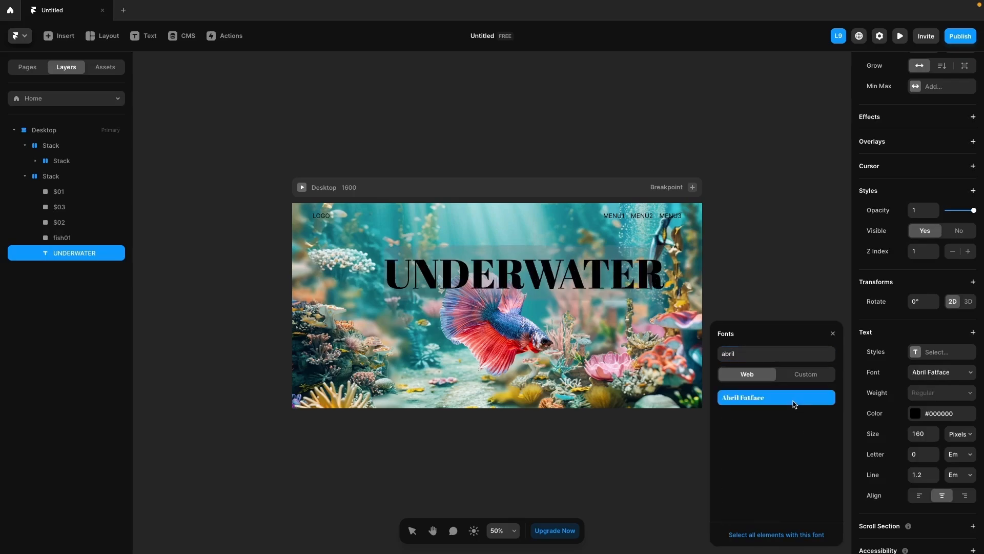
{"action": "left_click", "coordinate": [833, 333]}
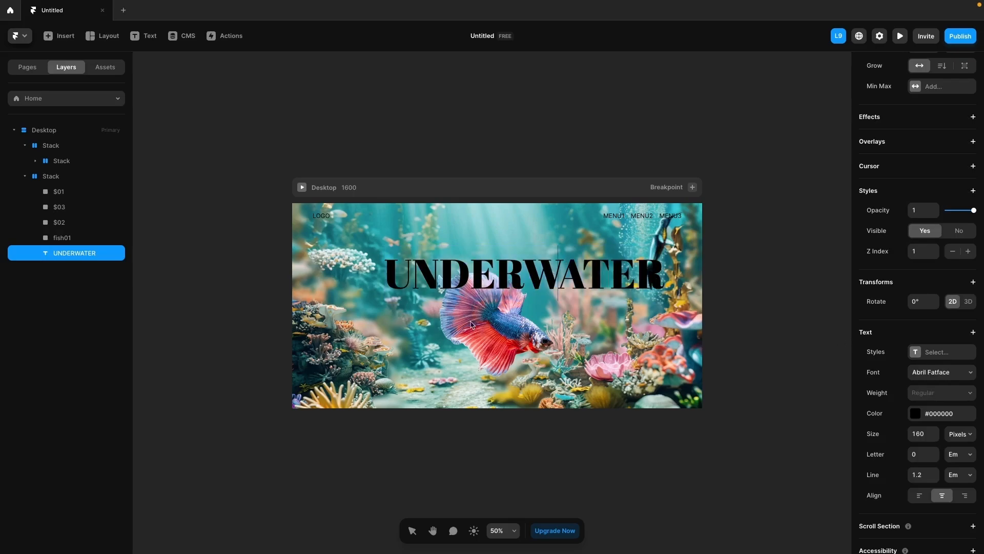
Shift the UNDERWATER title closer to the hero's center and layer it behind the fish image.
{"action": "key", "text": "Escape"}
{"action": "left_click_drag", "start_coordinate": [425, 280], "coordinate": [408, 278]}
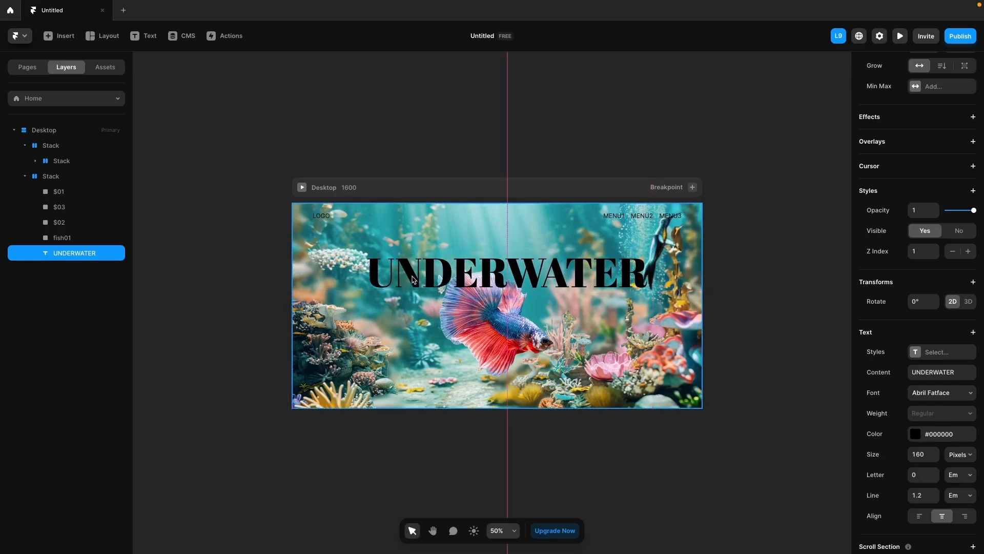
{"action": "left_click_drag", "start_coordinate": [82, 258], "coordinate": [81, 231]}
Color the UNDERWATER title white (#FFFFFF) and center it horizontally in the upper part of the hero.
{"action": "left_click", "coordinate": [915, 437]}
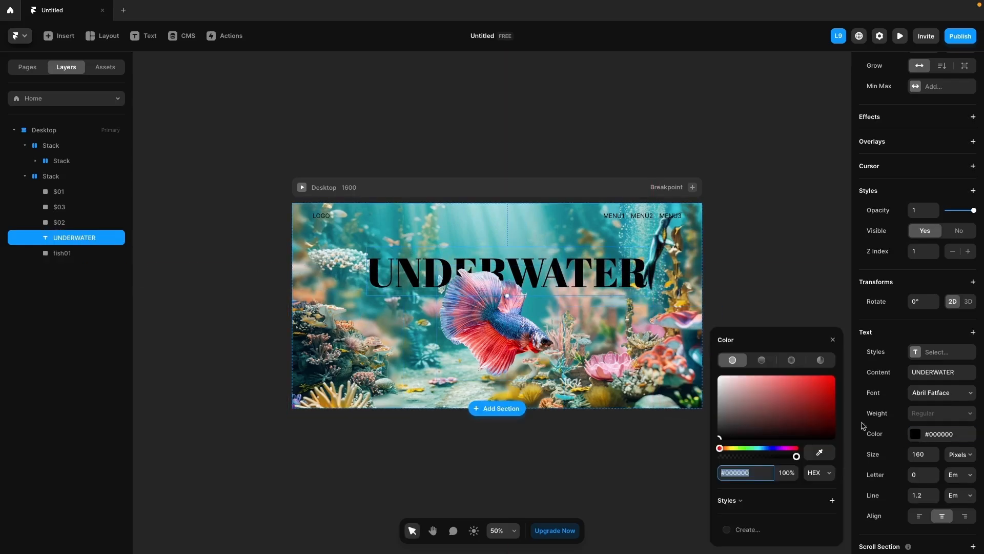
{"action": "left_click_drag", "start_coordinate": [733, 395], "coordinate": [708, 373]}
{"action": "left_click", "coordinate": [708, 373]}
{"action": "left_click_drag", "start_coordinate": [588, 271], "coordinate": [573, 263]}
Add a text shadow to the UNDERWATER title with X 6, Y 8 and Blur 6.
{"action": "scroll", "coordinate": [942, 440], "scroll_direction": "down", "scroll_amount": 1}
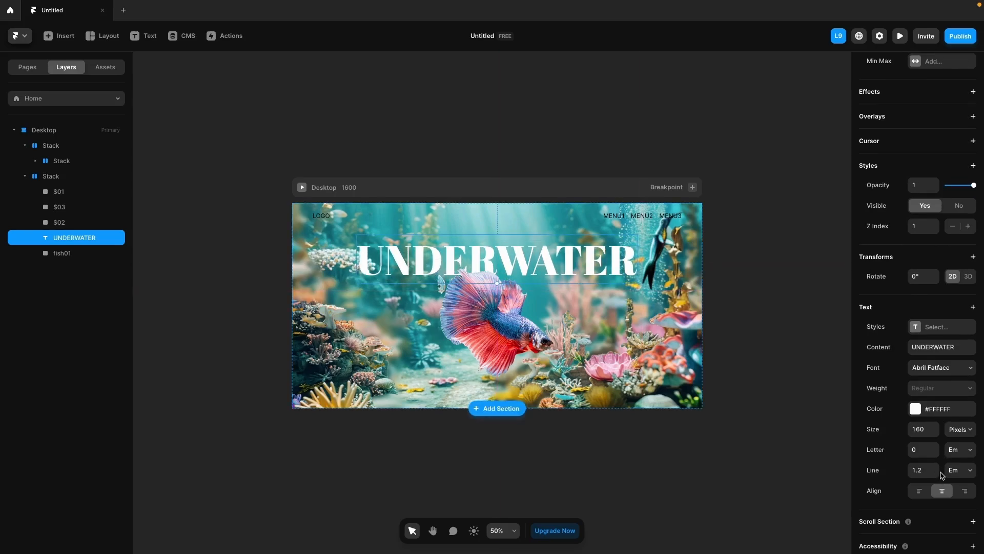
{"action": "left_click", "coordinate": [973, 306]}
{"action": "left_click", "coordinate": [963, 323]}
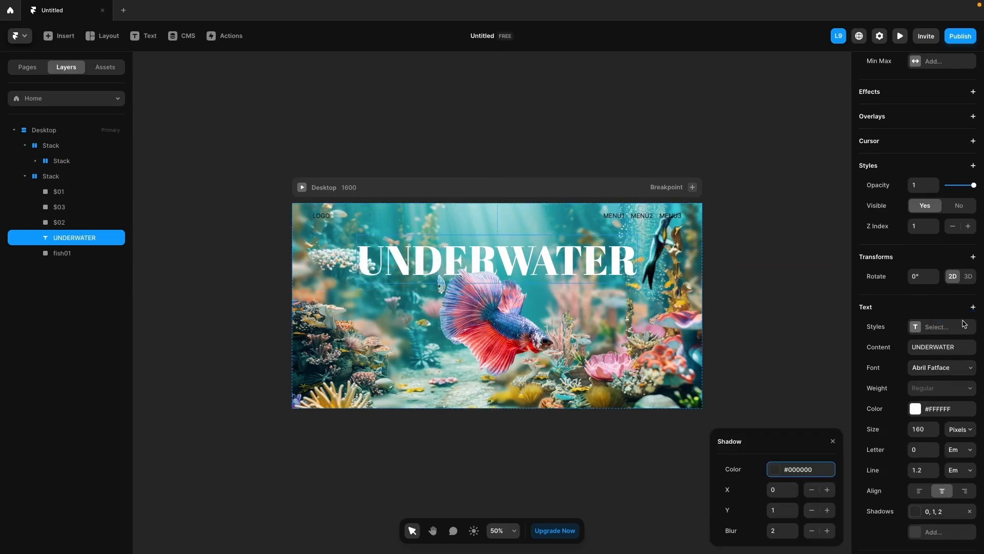
{"action": "left_click", "coordinate": [779, 493]}
{"action": "type", "text": "6"}
{"action": "left_click", "coordinate": [779, 512]}
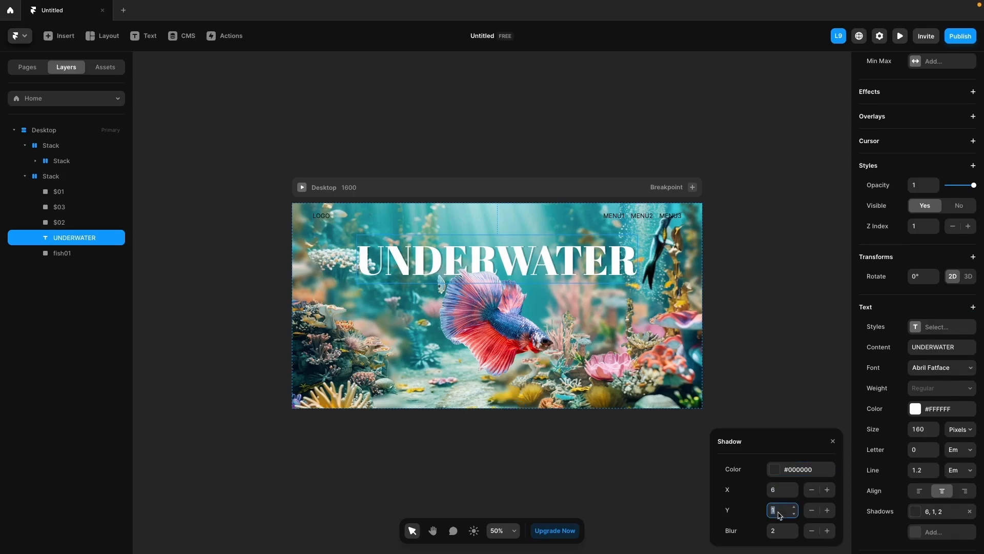
{"action": "type", "text": "8"}
{"action": "left_click", "coordinate": [776, 532]}
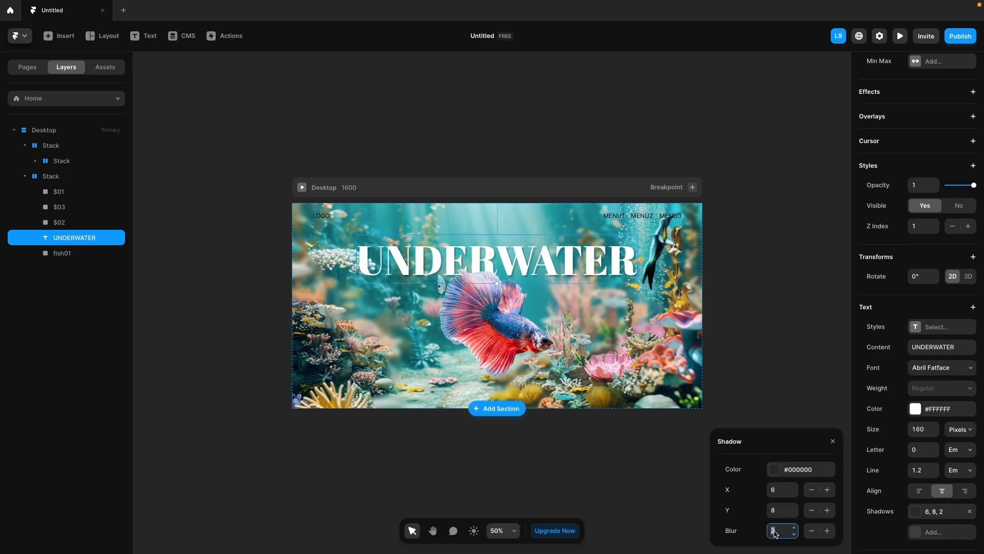
Fine-tune the title's shadow to X 7, Y 8 and Blur 5.
{"action": "left_click", "coordinate": [782, 512]}
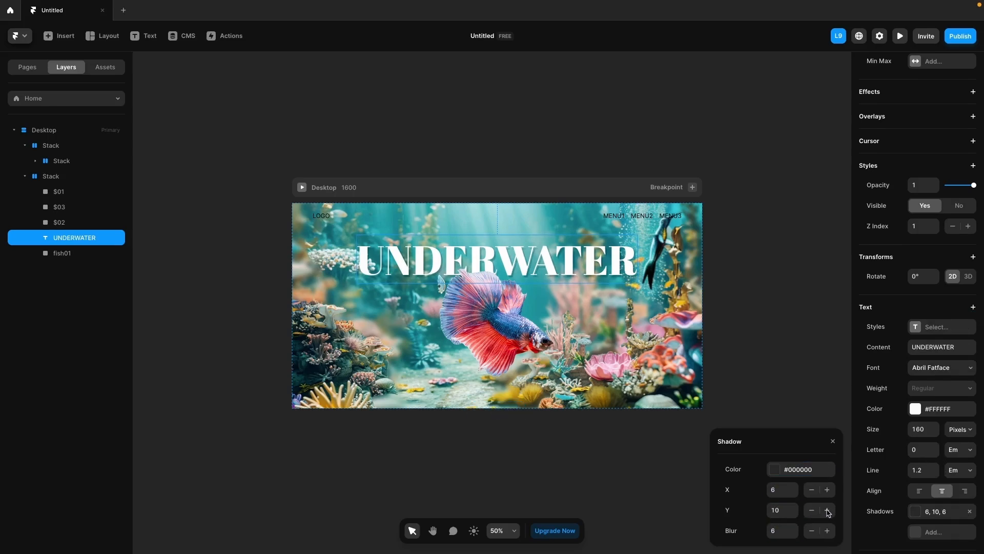
{"action": "left_click", "coordinate": [828, 491]}
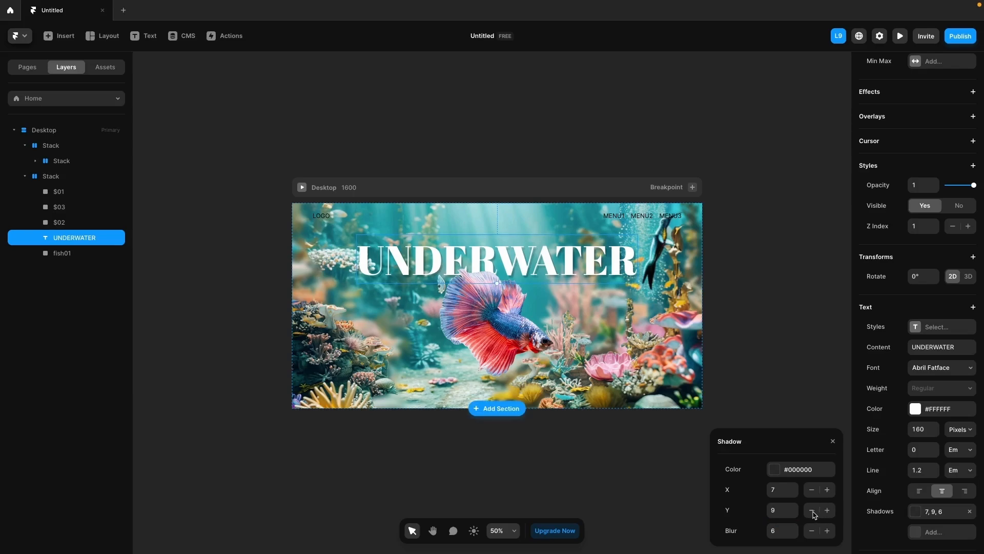
{"action": "left_click", "coordinate": [812, 511]}
{"action": "left_click", "coordinate": [812, 531]}
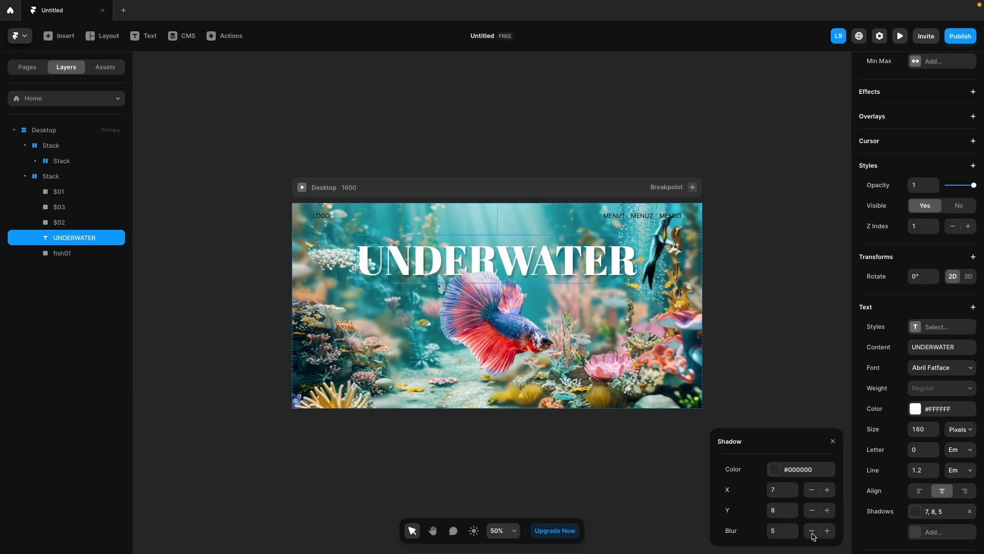
{"action": "left_click", "coordinate": [730, 268]}
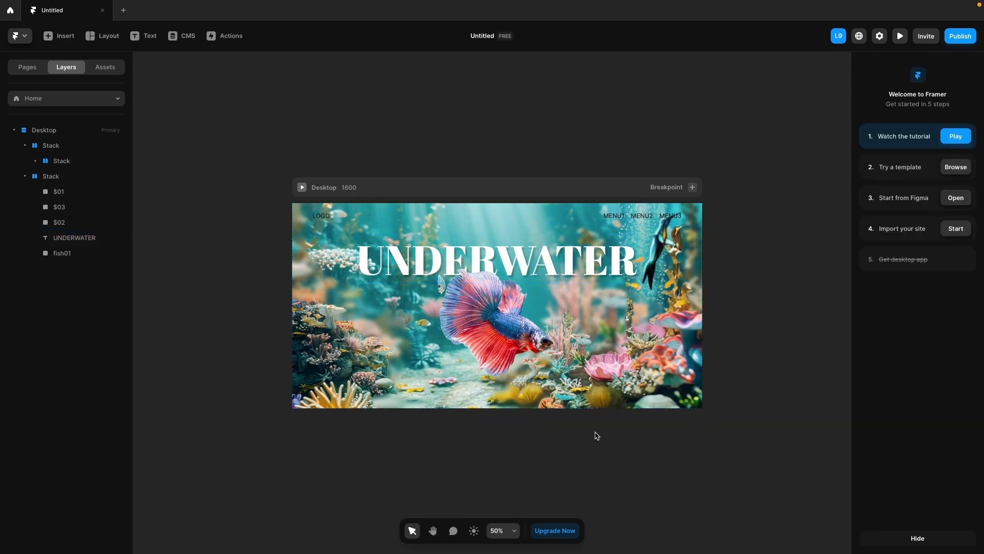
Draw a frame about 1584 by 580 and place it in the Desktop page directly below the background stack.
{"action": "scroll", "coordinate": [597, 435], "scroll_direction": "down", "scroll_amount": 3}
{"action": "scroll", "coordinate": [615, 426], "scroll_direction": "up", "scroll_amount": 1}
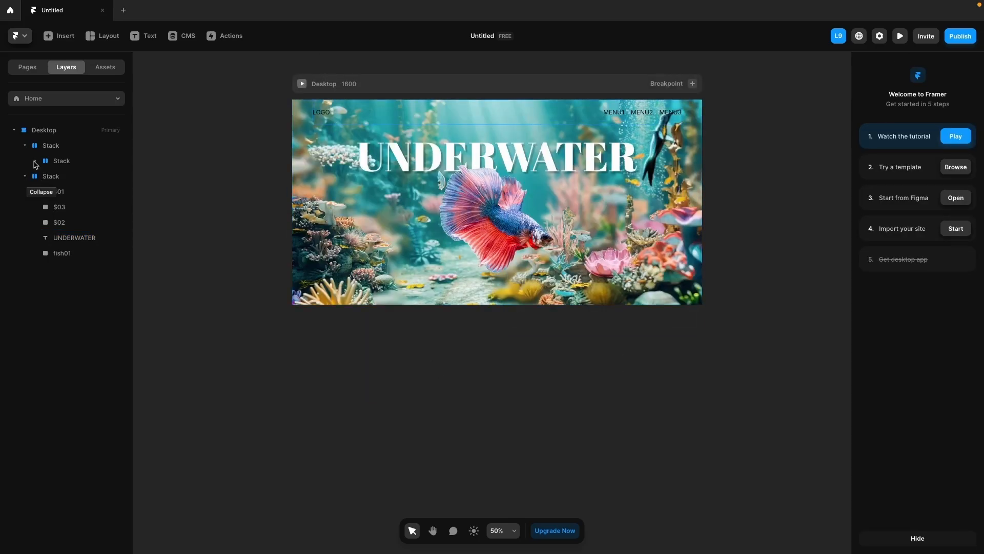
{"action": "left_click", "coordinate": [108, 36]}
{"action": "left_click", "coordinate": [114, 60]}
{"action": "left_click_drag", "start_coordinate": [296, 340], "coordinate": [703, 491]}
{"action": "left_click_drag", "start_coordinate": [500, 444], "coordinate": [500, 284]}
{"action": "mouse_move", "coordinate": [61, 187]}
{"action": "left_mouse_down"}
{"action": "mouse_move", "coordinate": [54, 199]}
{"action": "mouse_move", "coordinate": [36, 177]}
{"action": "mouse_move", "coordinate": [47, 193]}
{"action": "mouse_move", "coordinate": [47, 176]}
{"action": "left_mouse_up"}
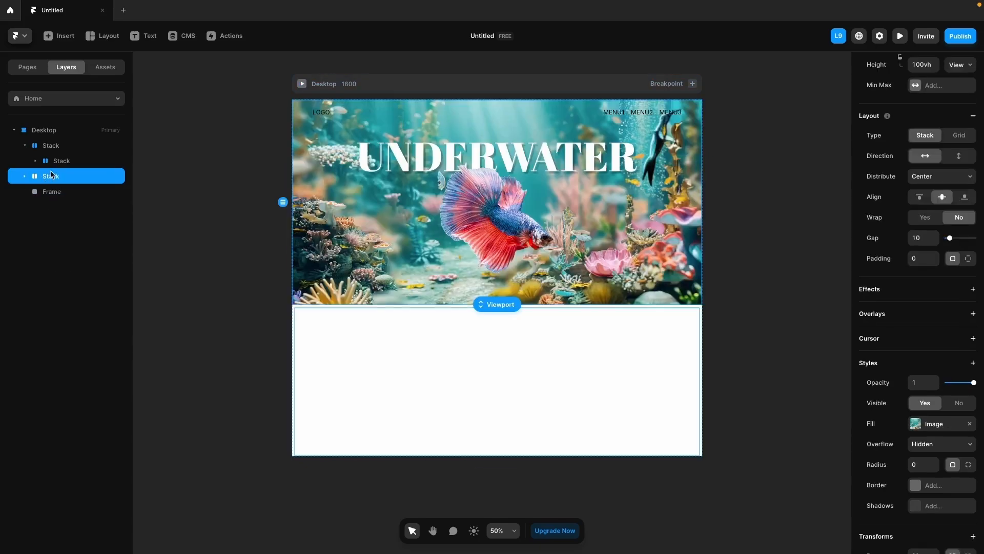
Turn the new frame below the hero into a stack and set its width to 100%.
{"action": "left_click", "coordinate": [50, 192]}
{"action": "left_click", "coordinate": [925, 265]}
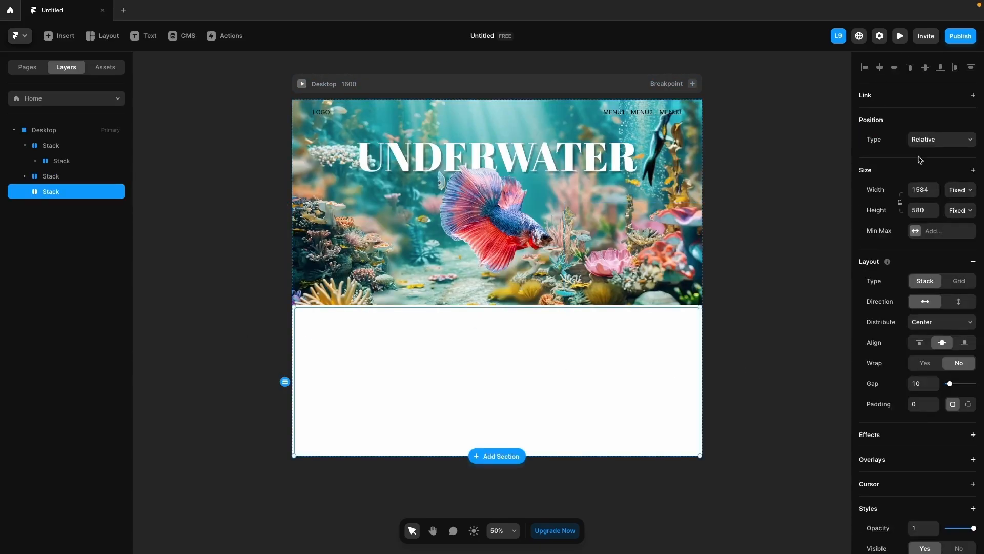
{"action": "left_click", "coordinate": [929, 195]}
{"action": "type", "text": "100"}
{"action": "key", "text": "Return"}
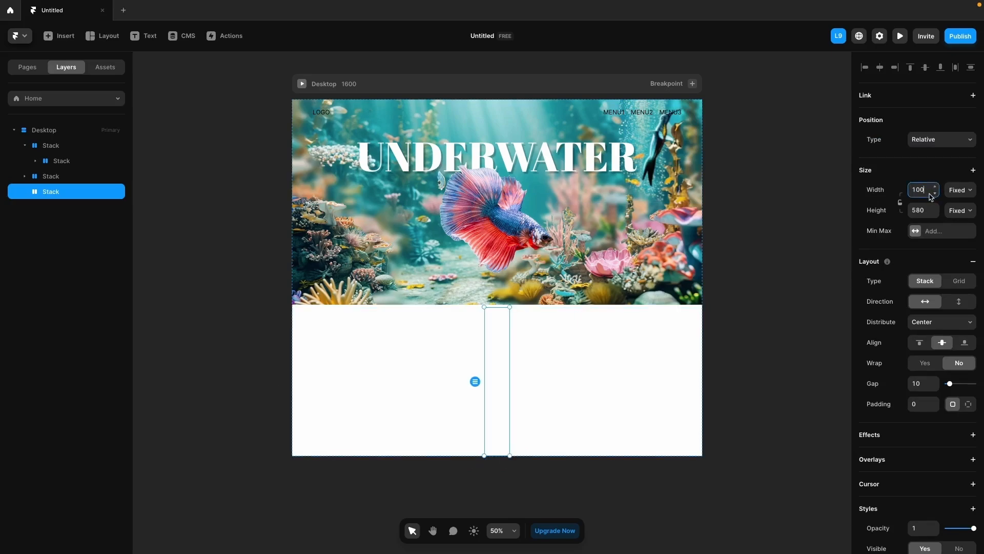
{"action": "type", "text": "%"}
{"action": "key", "text": "Return"}
Set the lower stack's fixed height to 1500.
{"action": "left_click", "coordinate": [959, 210]}
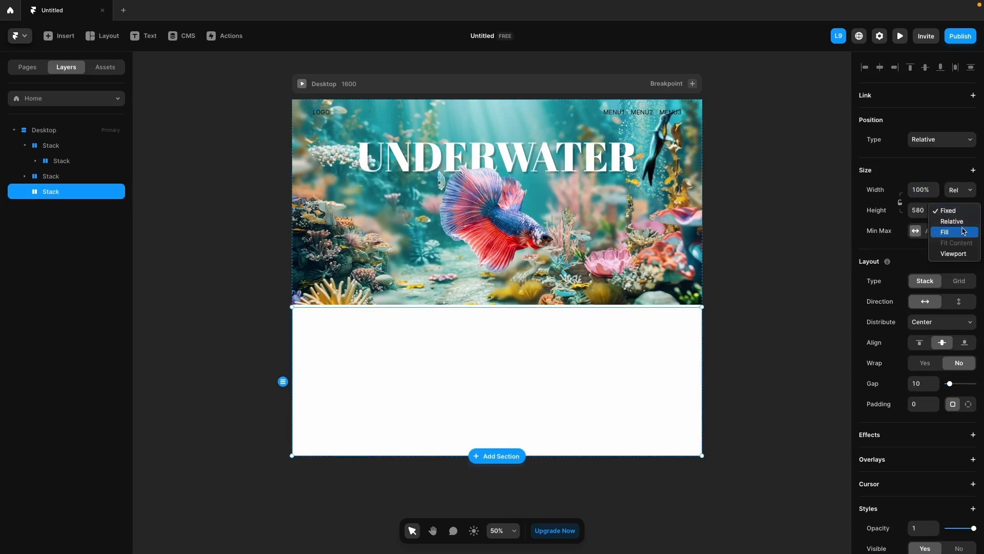
{"action": "left_click", "coordinate": [918, 210]}
{"action": "left_click", "coordinate": [923, 211]}
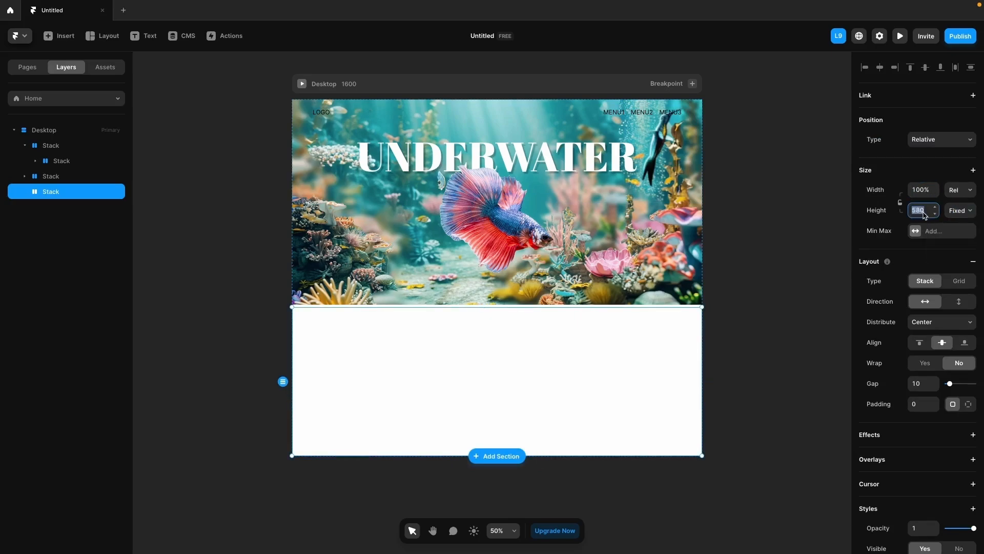
{"action": "key", "text": "Return"}
{"action": "left_click_drag", "start_coordinate": [722, 202], "coordinate": [594, 386]}
{"action": "left_click_drag", "start_coordinate": [522, 398], "coordinate": [522, 392]}
Set the Desktop page's gap to 0 and select the white stack below the hero.
{"action": "left_click", "coordinate": [51, 132]}
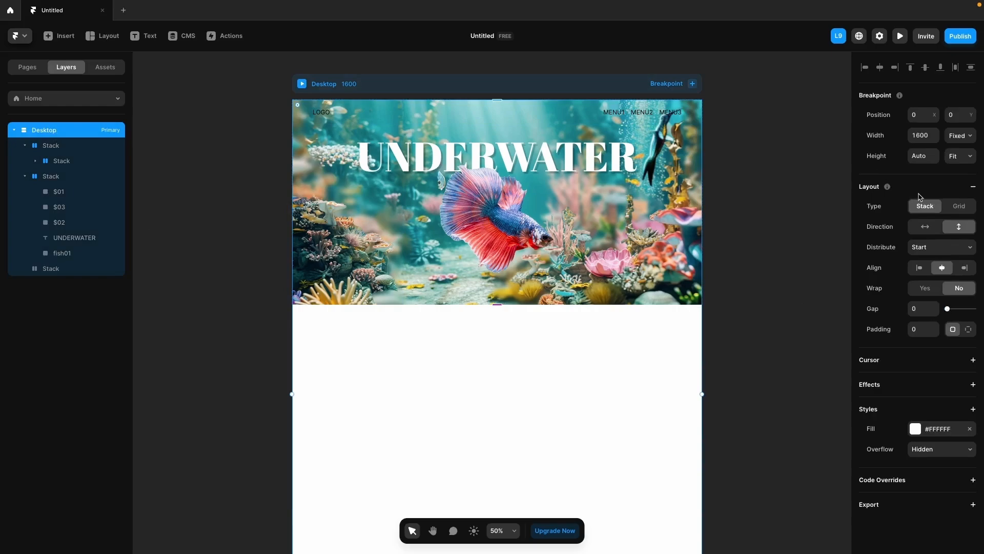
{"action": "left_click", "coordinate": [753, 242]}
{"action": "left_click", "coordinate": [631, 383]}
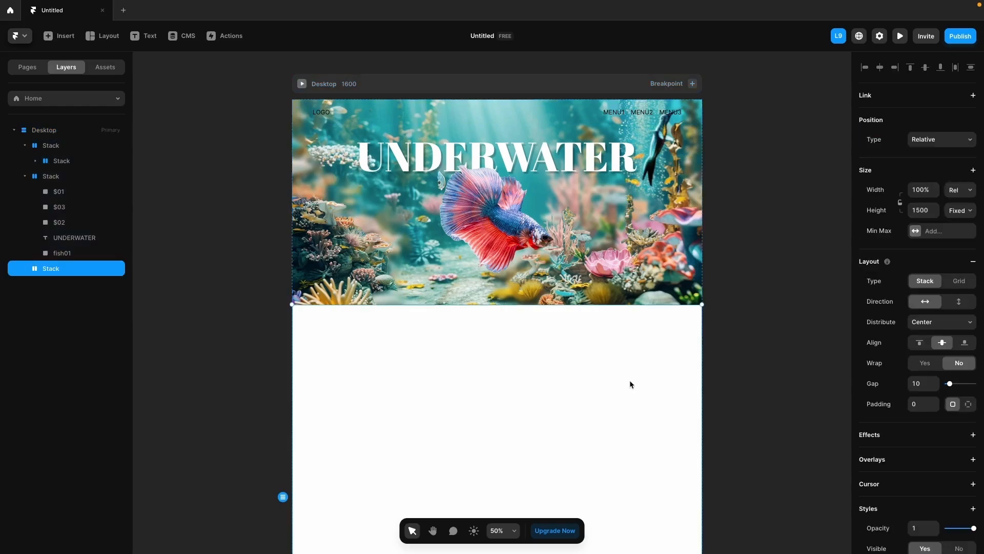
Set the fill colour of the white stack below the hero to #6fe8e8.
{"action": "scroll", "coordinate": [630, 382], "scroll_direction": "down", "scroll_amount": 3}
{"action": "scroll", "coordinate": [630, 382], "scroll_direction": "up", "scroll_amount": 2}
{"action": "key", "text": "Escape"}
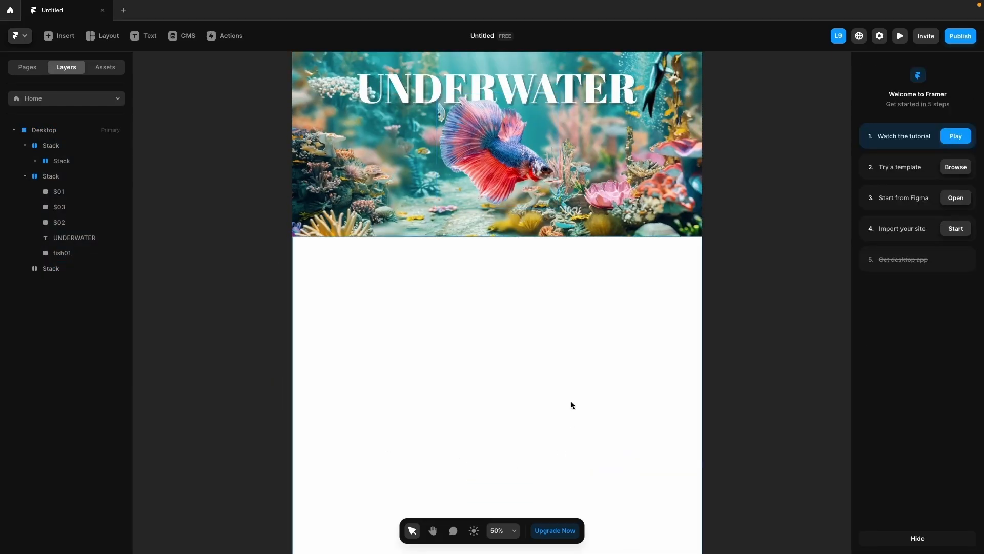
{"action": "left_click", "coordinate": [571, 405]}
{"action": "left_click", "coordinate": [916, 434]}
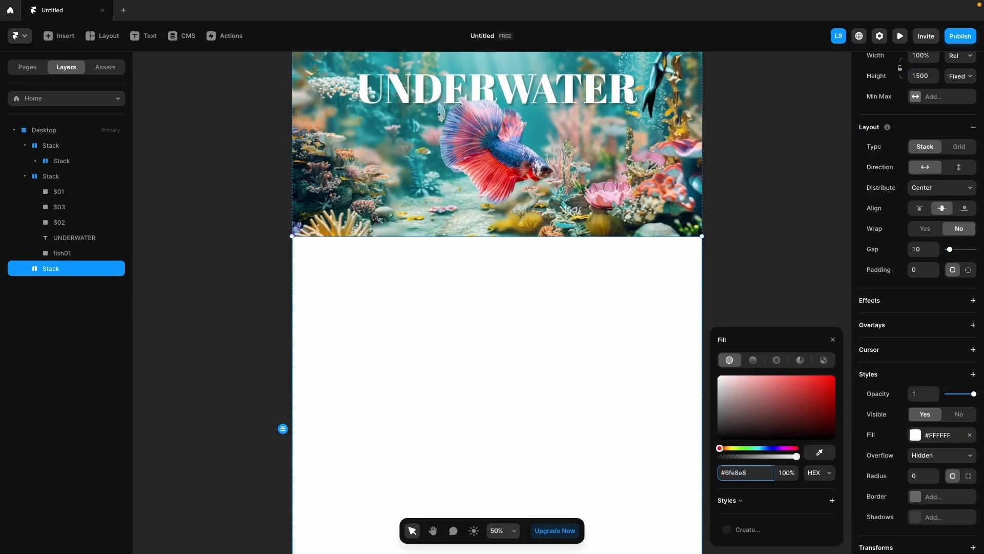
{"action": "key", "text": "Return"}
{"action": "key", "text": "Escape"}
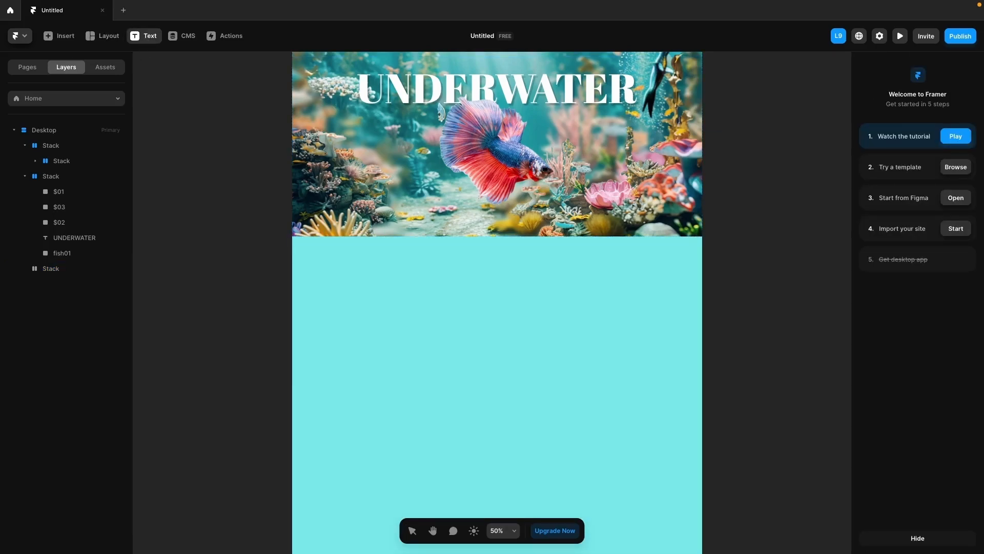
Import the images fish02.png and fish03.png onto the canvas.
{"action": "left_click_drag", "start_coordinate": [216, 295], "coordinate": [229, 296]}
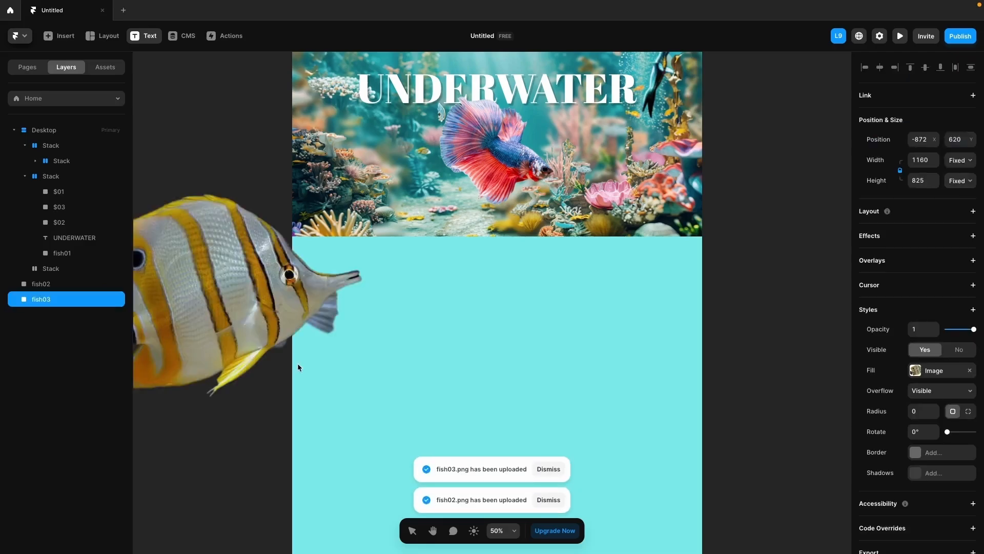
{"action": "left_click_drag", "start_coordinate": [247, 425], "coordinate": [384, 412]}
{"action": "key", "text": "Escape"}
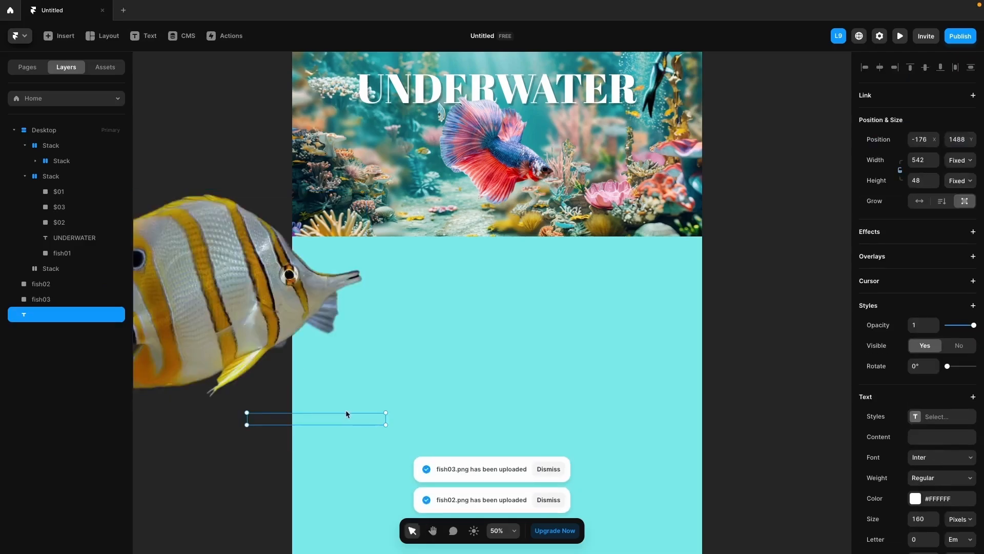
{"action": "key", "text": "BackSpace"}
Move the spotted fish02 image into the turquoise stack below the hero and wrap it in its own stack.
{"action": "left_click", "coordinate": [246, 298]}
{"action": "left_click_drag", "start_coordinate": [223, 314], "coordinate": [481, 445]}
{"action": "scroll", "coordinate": [481, 430], "scroll_direction": "down", "scroll_amount": 5}
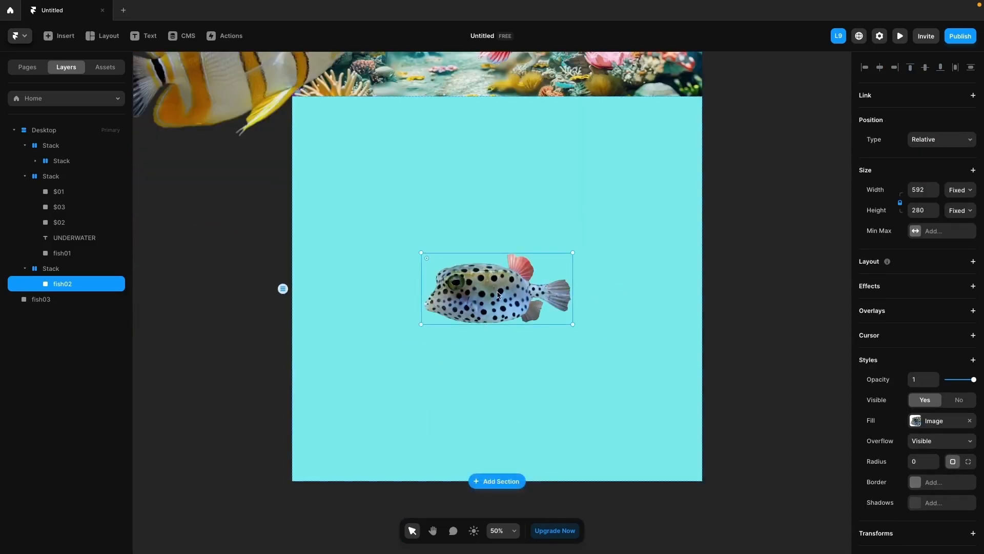
{"action": "right_click", "coordinate": [496, 294]}
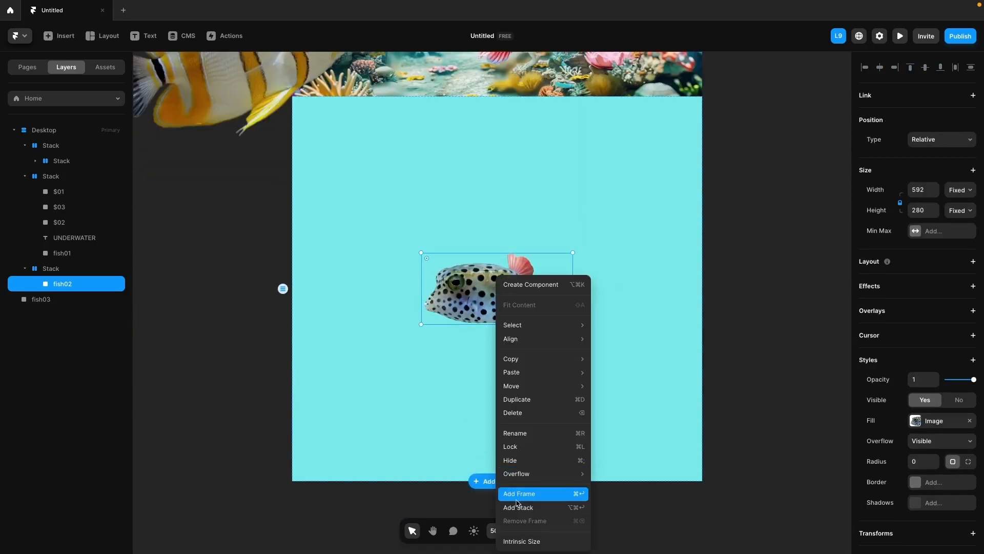
{"action": "left_click", "coordinate": [533, 493]}
{"action": "left_click", "coordinate": [73, 299]}
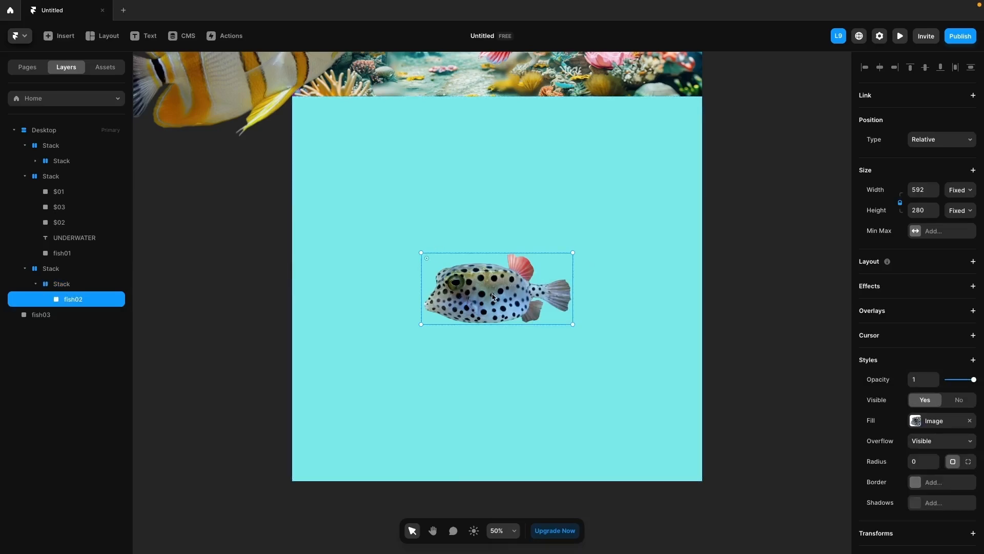
Add the text "귀여운 점박이 복어" beside the spotted fish in the turquoise stack.
{"action": "key", "text": "t"}
{"action": "left_click", "coordinate": [373, 205]}
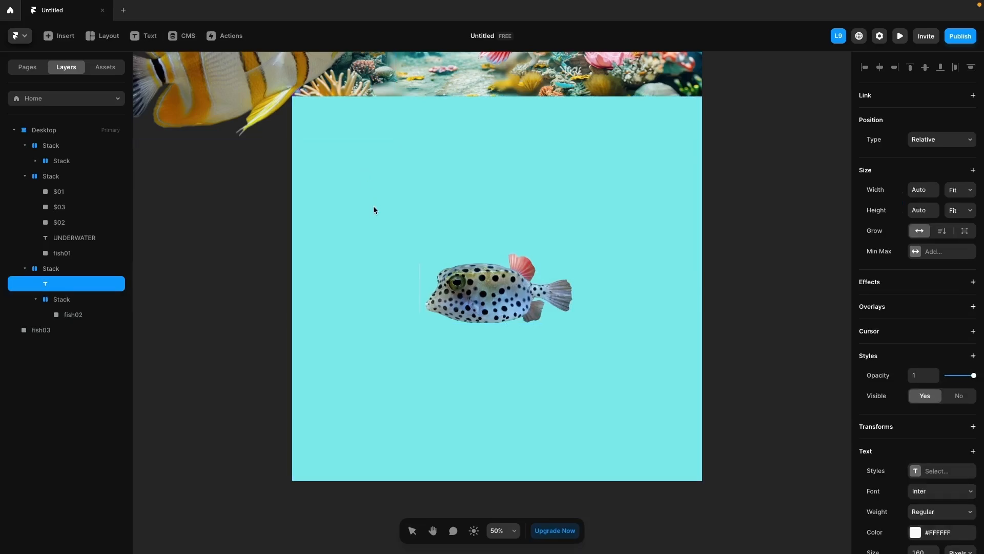
{"action": "type", "text": "rn"}
{"action": "type", "text": "여운 점박이 복어"}
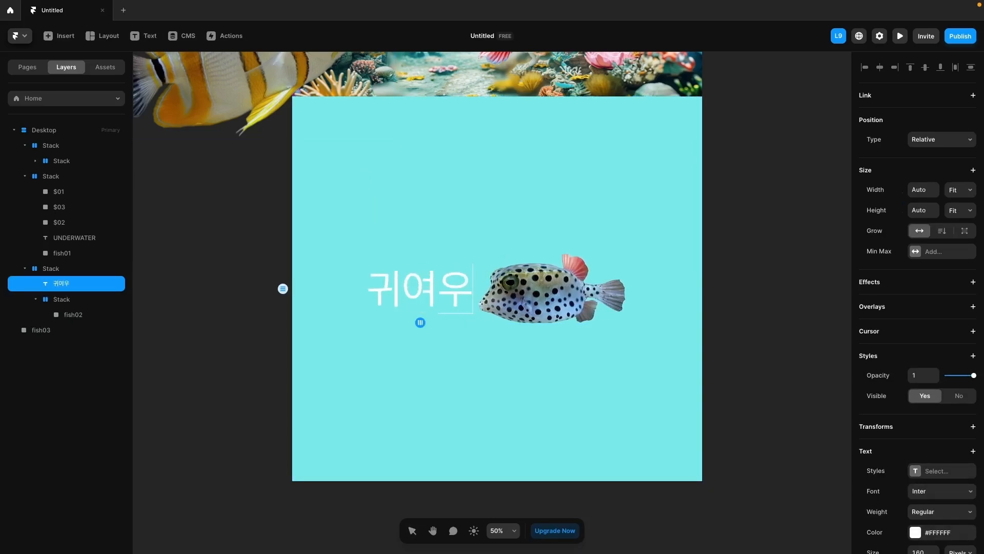
Set the "귀여운 점박이 복어" text to size 100 in the Nanum Gothic font.
{"action": "key", "text": "ctrl+a"}
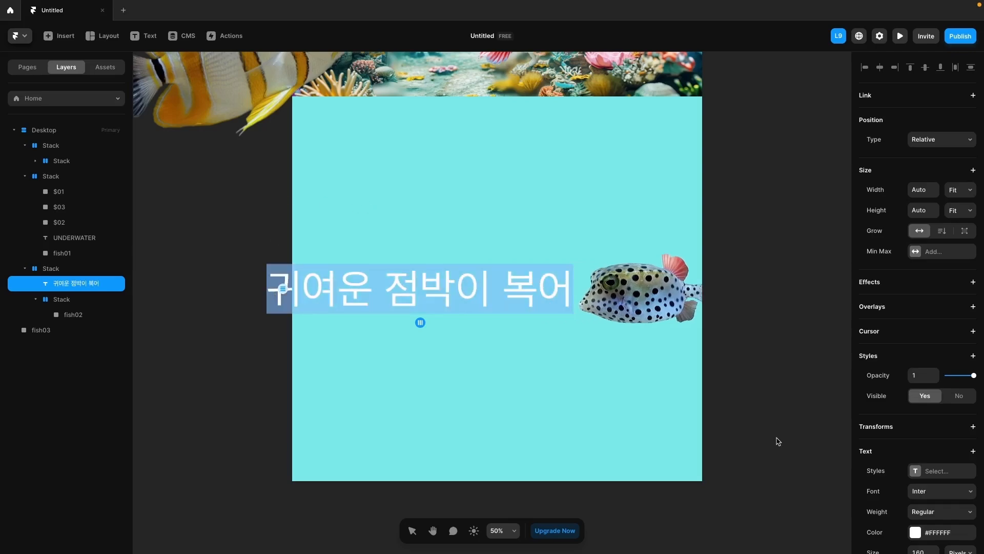
{"action": "scroll", "coordinate": [923, 473], "scroll_direction": "down", "scroll_amount": 3}
{"action": "left_click", "coordinate": [924, 422]}
{"action": "type", "text": "100"}
{"action": "key", "text": "Return"}
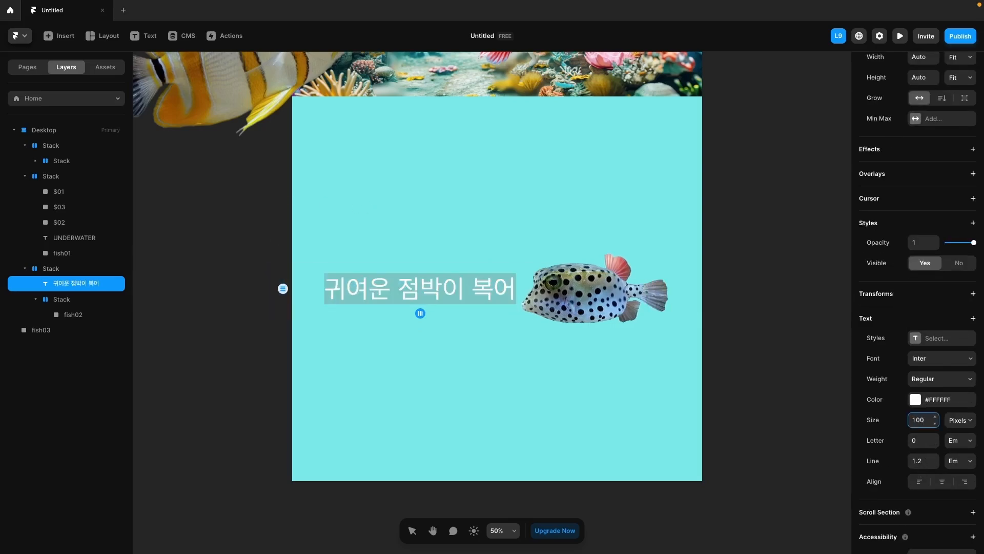
{"action": "left_click", "coordinate": [945, 363]}
{"action": "type", "text": "nanum"}
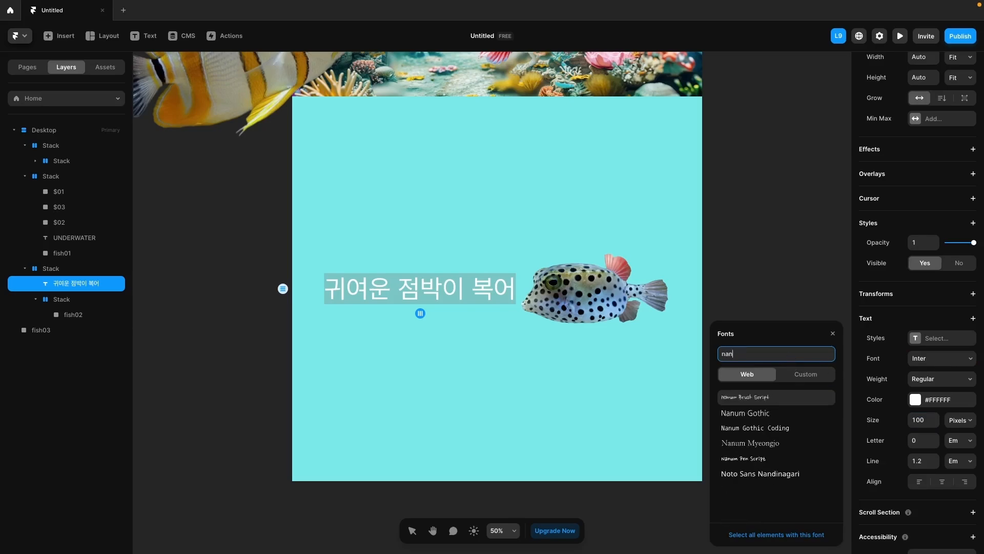
{"action": "left_click", "coordinate": [765, 414]}
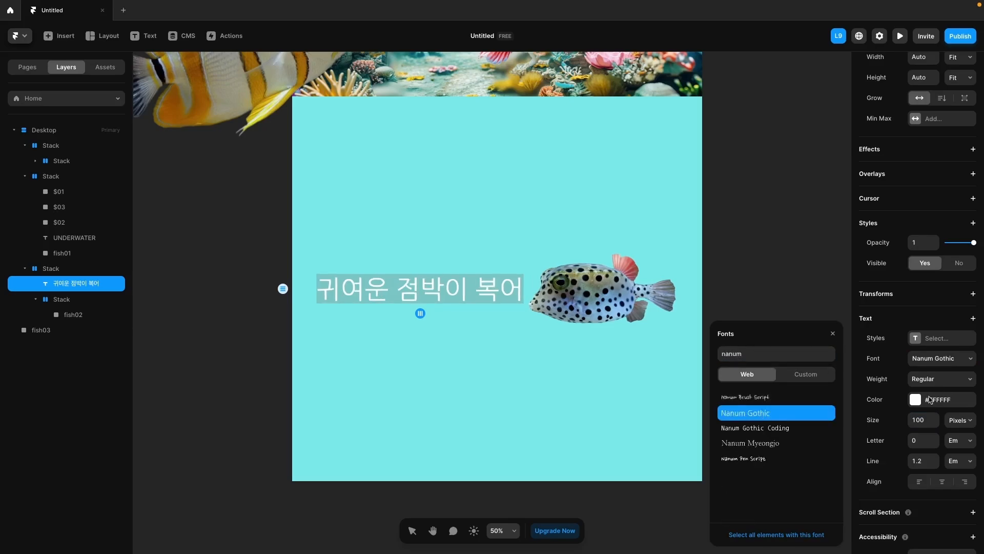
{"action": "left_click", "coordinate": [955, 380]}
{"action": "left_click", "coordinate": [952, 381]}
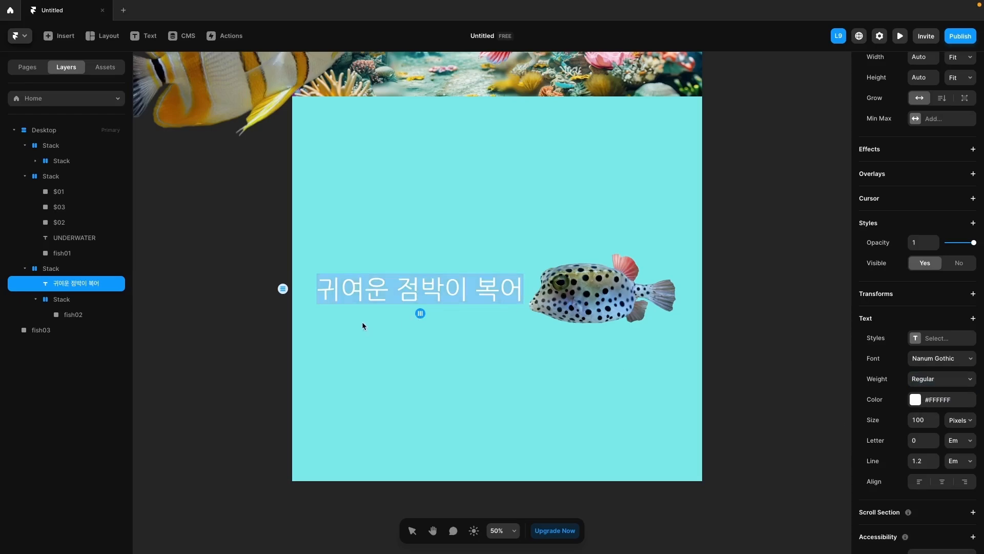
Add a second text reading "텍스트" to the turquoise stack, before the "귀여운 점박이 복어" heading.
{"action": "key", "text": "Escape"}
{"action": "key", "text": "t"}
{"action": "left_click", "coordinate": [330, 313]}
{"action": "type", "text": "wj"}
{"action": "key", "text": "BackSpace"}
{"action": "key", "text": "BackSpace"}
{"action": "type", "text": "텍스트"}
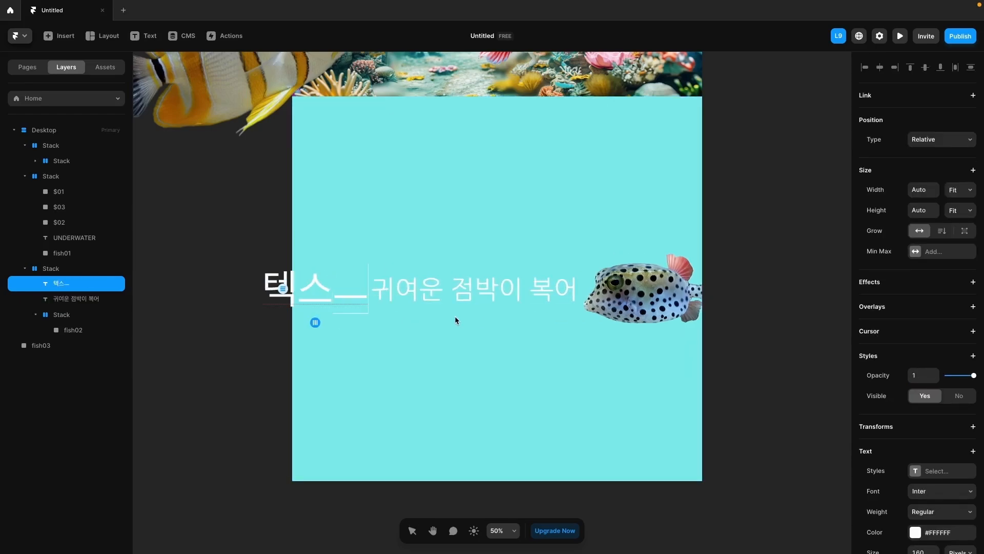
Set the "텍스트" text to size 30 in the Nanum Gothic font.
{"action": "double_click", "coordinate": [269, 291]}
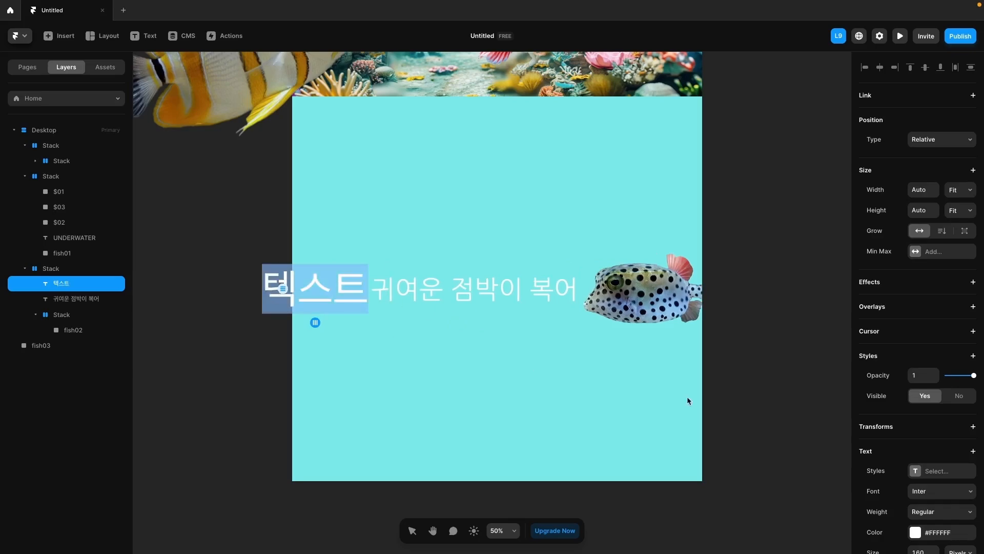
{"action": "scroll", "coordinate": [917, 492], "scroll_direction": "down", "scroll_amount": 3}
{"action": "left_click", "coordinate": [927, 398]}
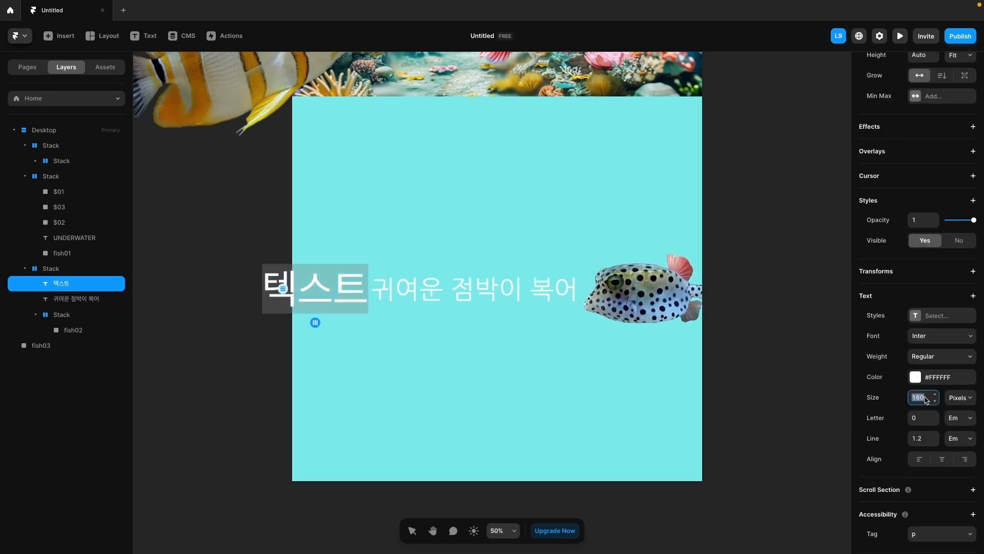
{"action": "type", "text": "30"}
{"action": "key", "text": "Return"}
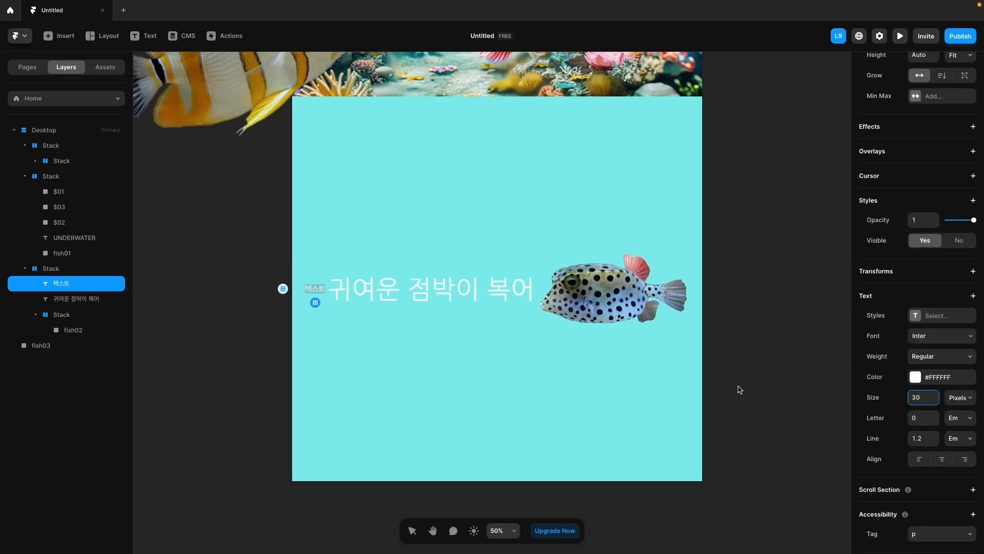
{"action": "left_click", "coordinate": [946, 339]}
{"action": "type", "text": "nanu"}
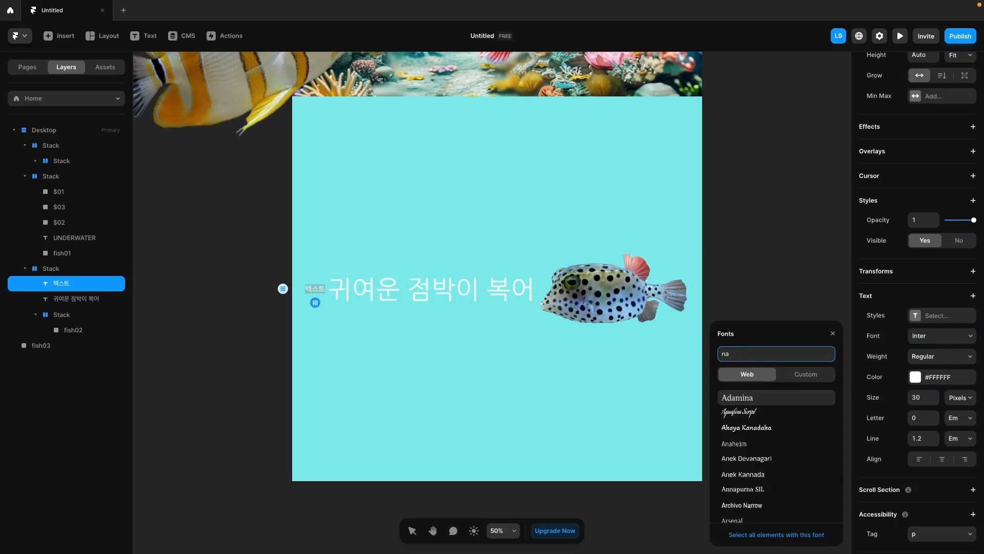
{"action": "left_click", "coordinate": [759, 414]}
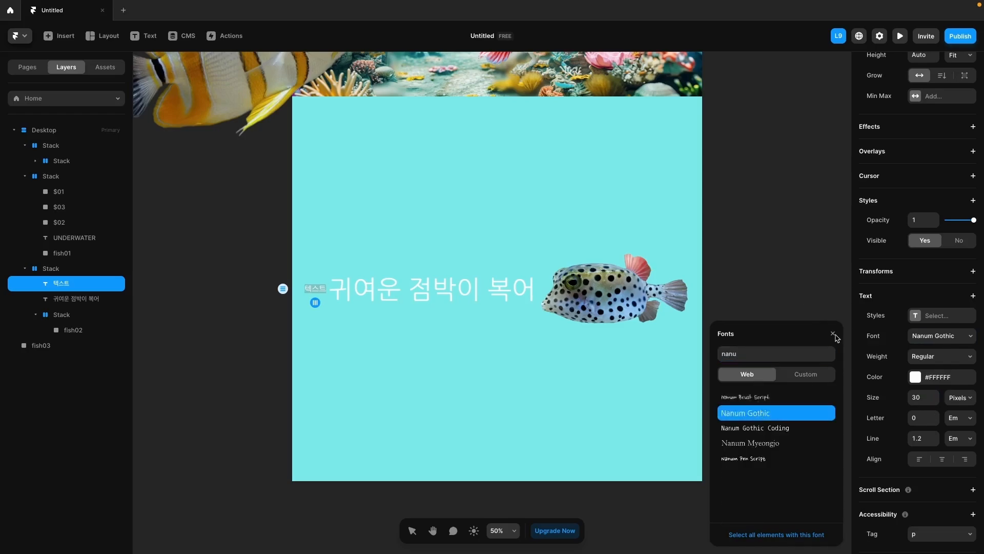
{"action": "left_click", "coordinate": [833, 334]}
Wrap both texts in a vertical stack and place "텍스트" below the heading.
{"action": "left_click", "coordinate": [82, 298]}
{"action": "left_click", "coordinate": [63, 285], "text": "shift"}
{"action": "right_click", "coordinate": [64, 287]}
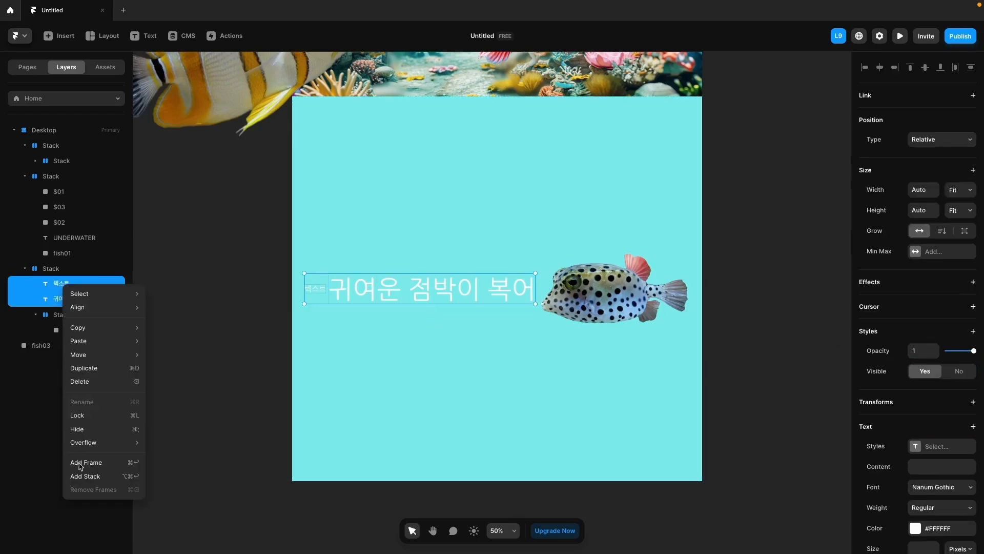
{"action": "left_click", "coordinate": [89, 475]}
{"action": "left_click_drag", "start_coordinate": [88, 298], "coordinate": [75, 322]}
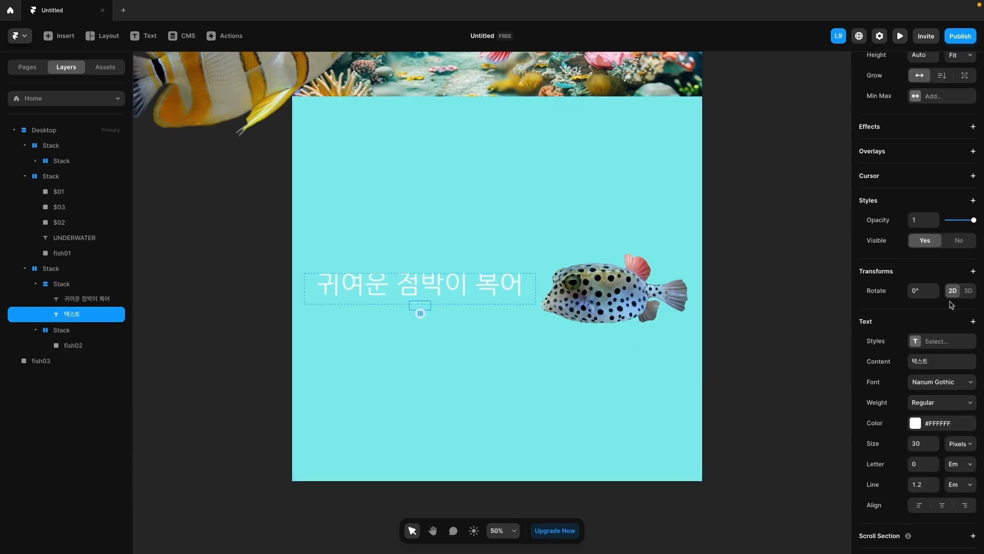
{"action": "scroll", "coordinate": [964, 403], "scroll_direction": "up", "scroll_amount": 3}
Set the text stack's height to Fit and its gap to 45.
{"action": "left_click", "coordinate": [87, 284]}
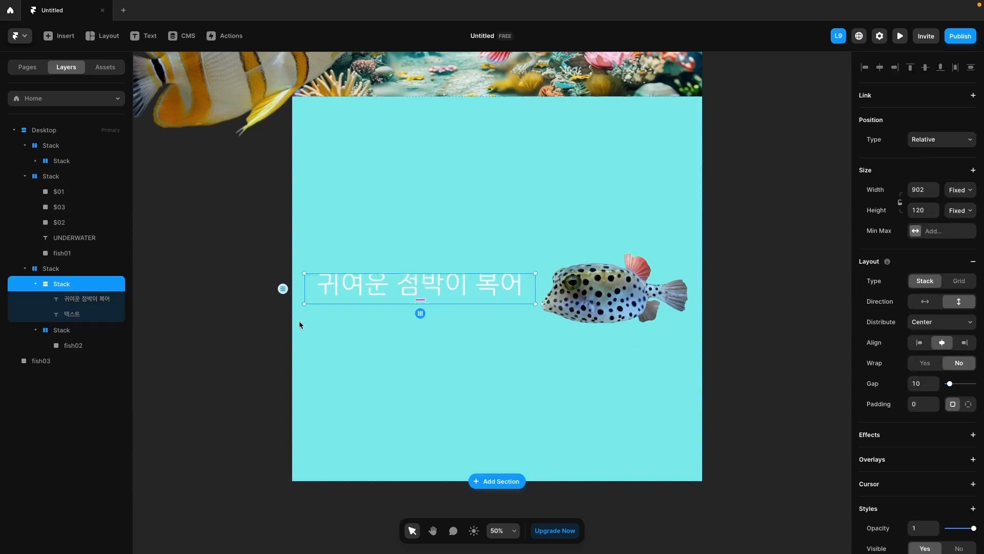
{"action": "left_click_drag", "start_coordinate": [950, 384], "coordinate": [962, 384]}
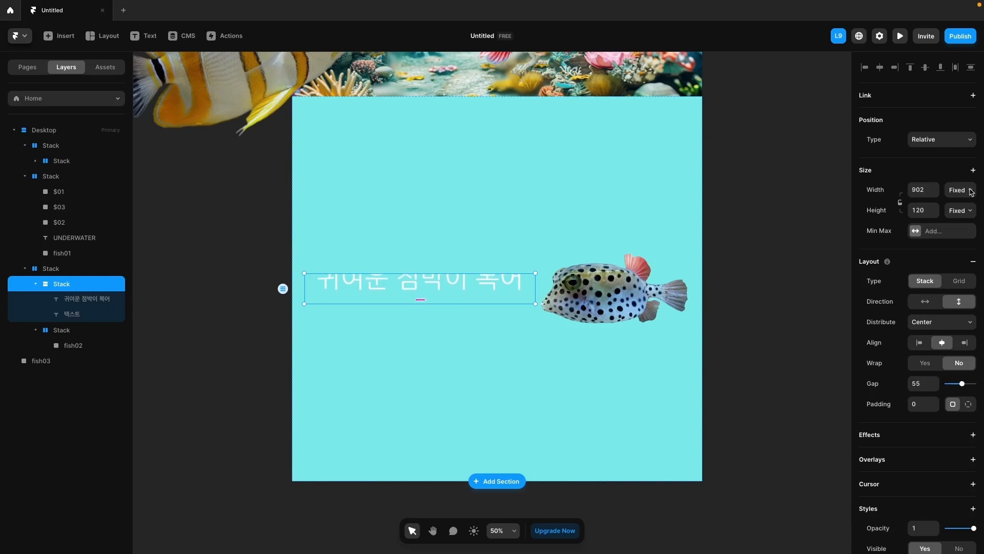
{"action": "left_click", "coordinate": [962, 210]}
{"action": "left_click", "coordinate": [957, 245]}
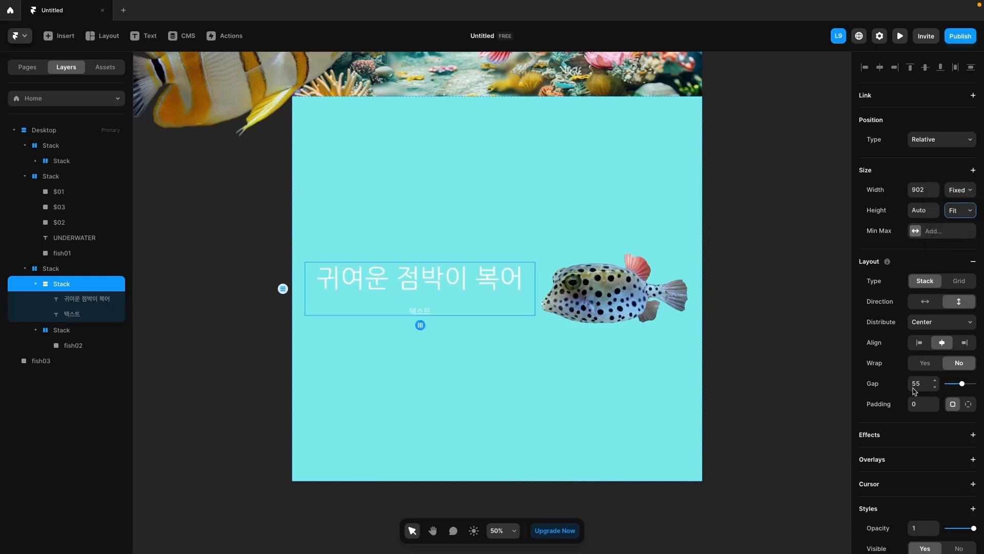
{"action": "left_click_drag", "start_coordinate": [962, 384], "coordinate": [958, 385]}
{"action": "left_click", "coordinate": [923, 385]}
{"action": "type", "text": "45"}
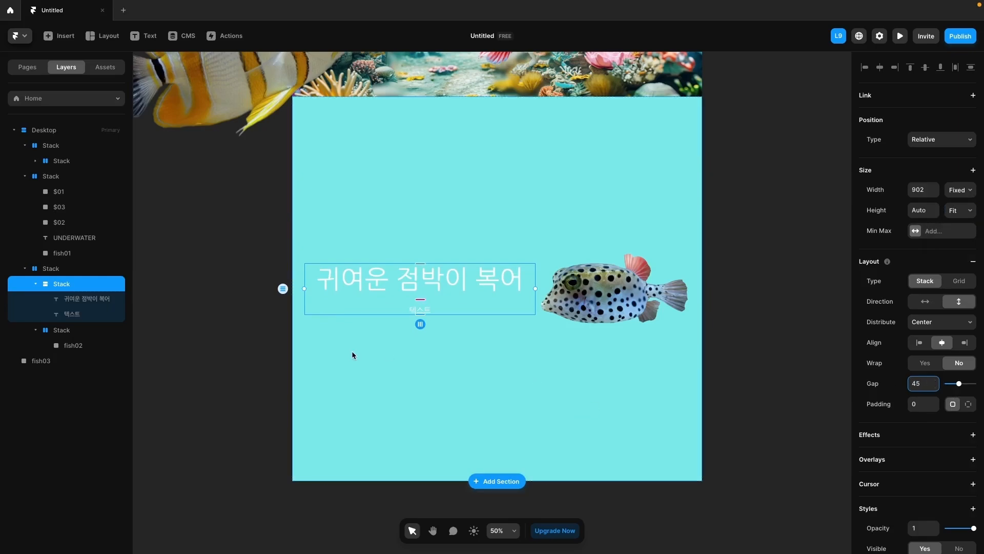
{"action": "scroll", "coordinate": [929, 485], "scroll_direction": "down", "scroll_amount": 5}
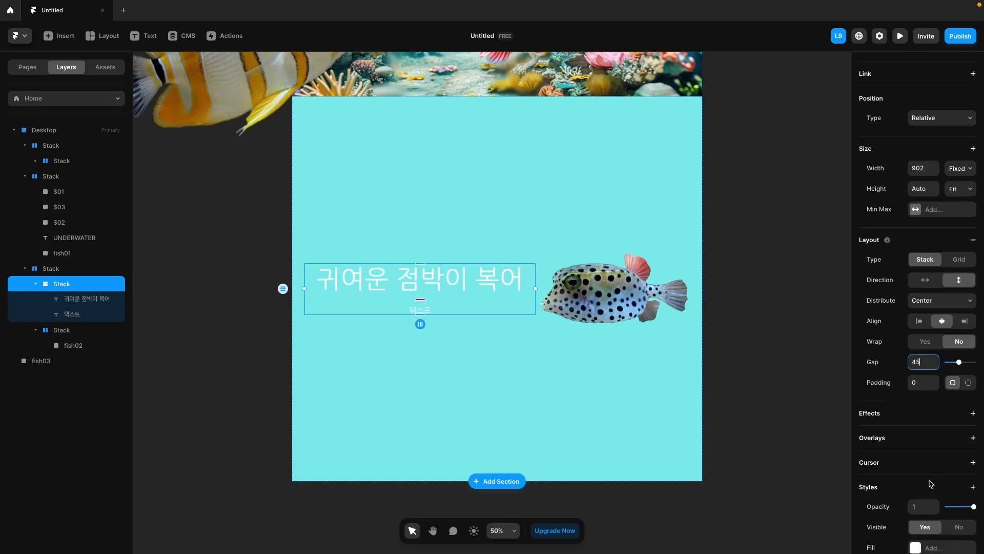
{"action": "left_click", "coordinate": [417, 274]}
{"action": "left_click", "coordinate": [427, 311]}
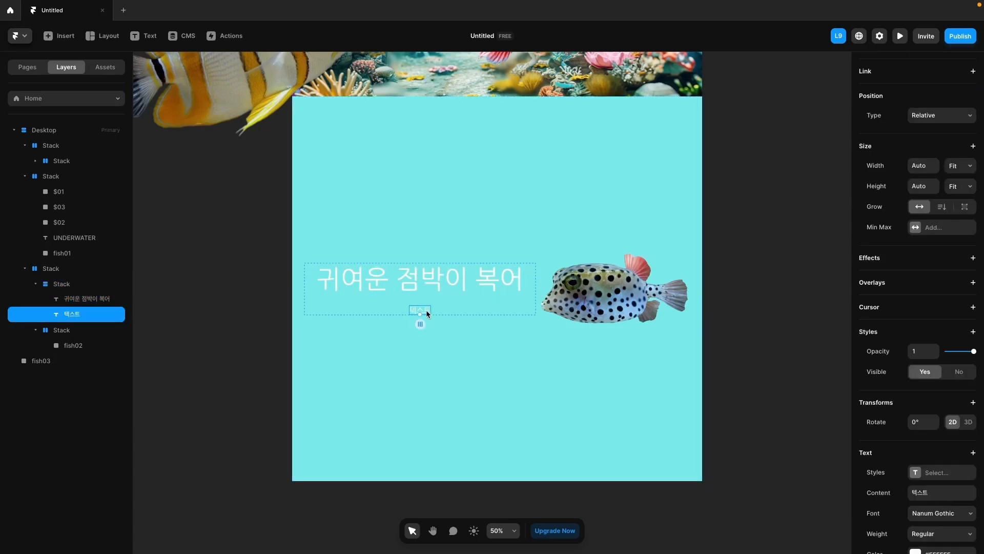
{"action": "scroll", "coordinate": [922, 479], "scroll_direction": "down", "scroll_amount": 5}
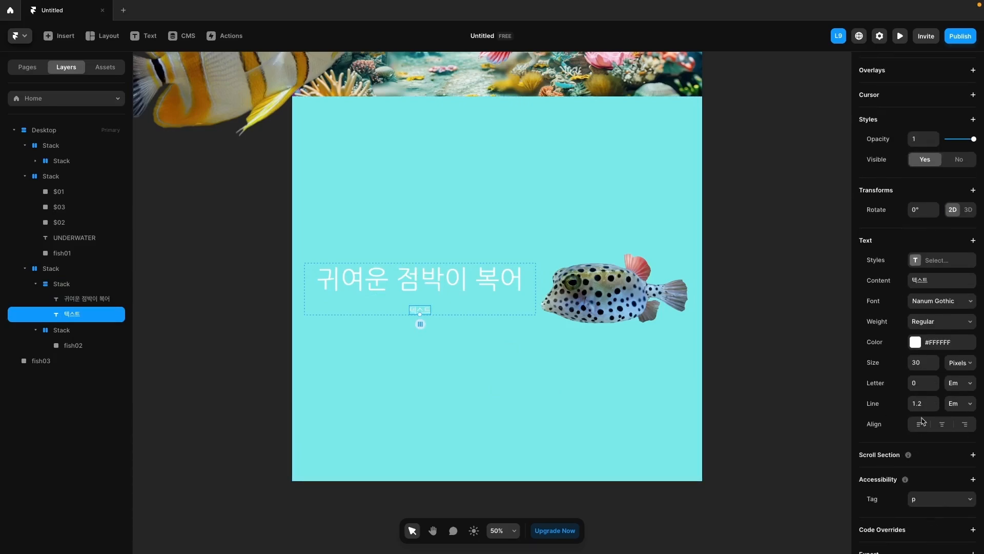
{"action": "key", "text": "Escape"}
{"action": "scroll", "coordinate": [938, 323], "scroll_direction": "up", "scroll_amount": 5}
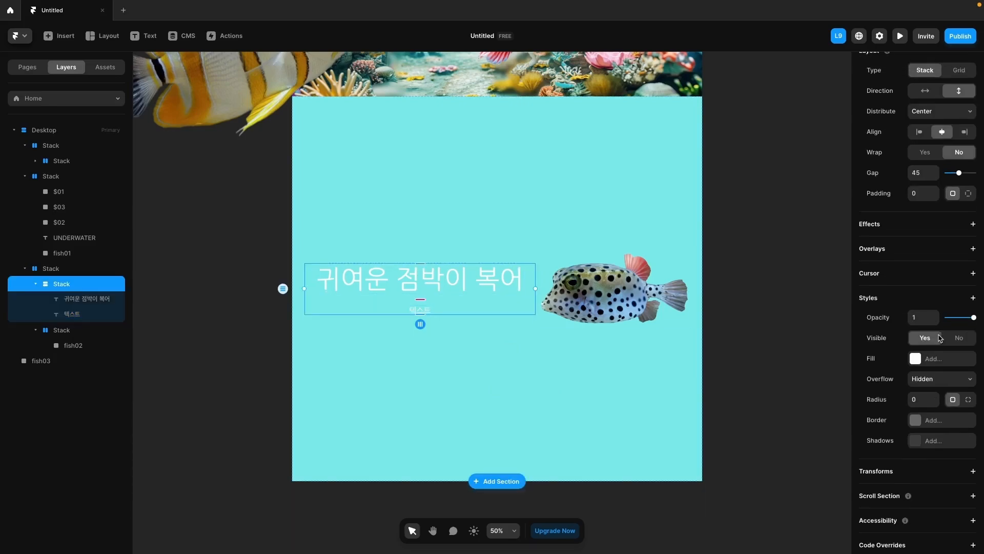
Try the Start distribution on the text stack and restore it to Center.
{"action": "left_click", "coordinate": [939, 322]}
{"action": "left_click", "coordinate": [939, 312]}
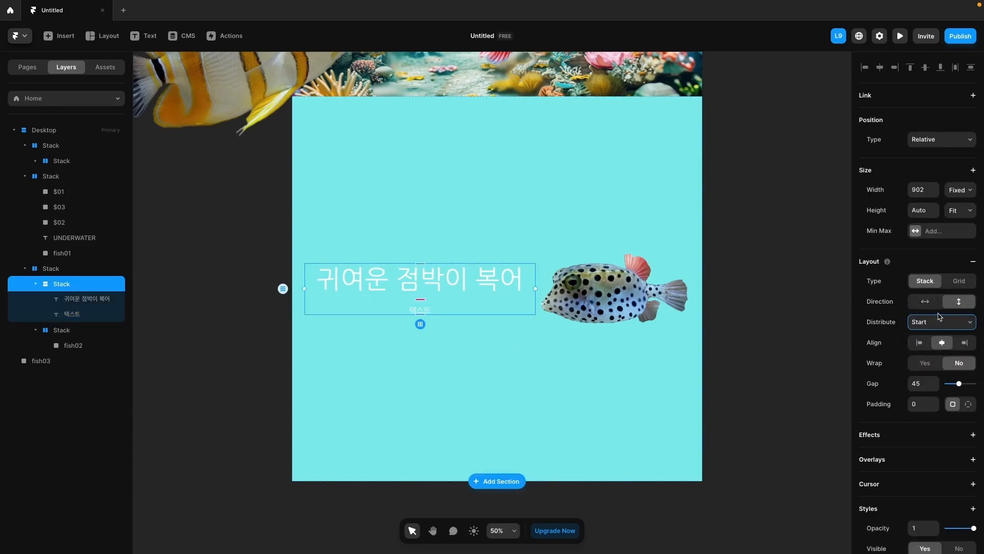
{"action": "scroll", "coordinate": [942, 320], "scroll_direction": "down", "scroll_amount": 1}
{"action": "left_click", "coordinate": [942, 291]}
{"action": "left_click", "coordinate": [934, 299]}
{"action": "scroll", "coordinate": [939, 419], "scroll_direction": "down", "scroll_amount": 5}
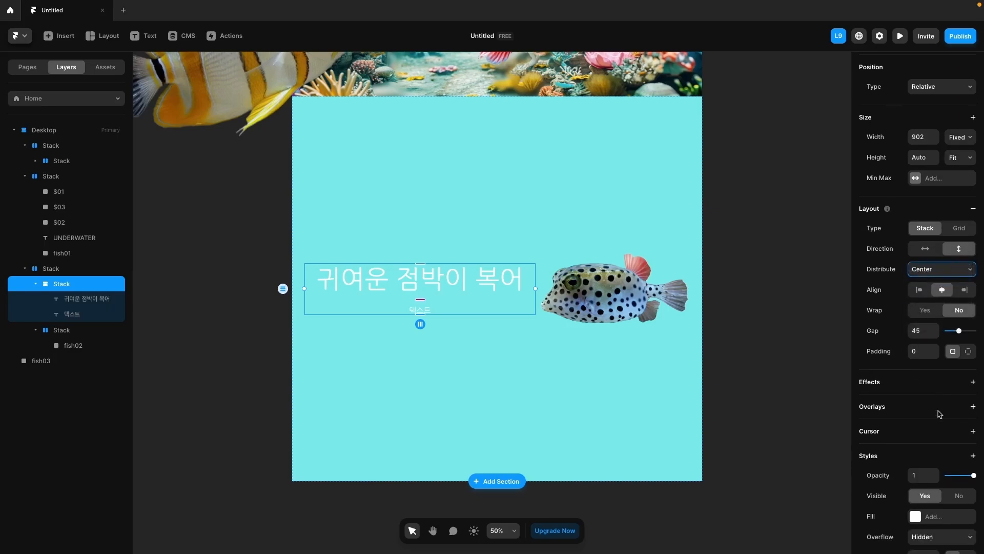
{"action": "scroll", "coordinate": [940, 413], "scroll_direction": "up", "scroll_amount": 6}
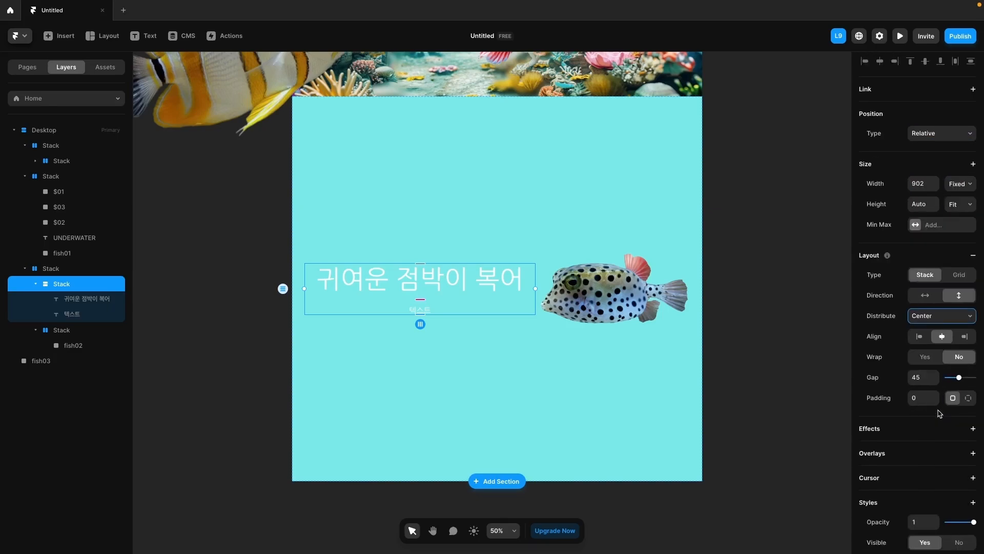
{"action": "left_click", "coordinate": [106, 302]}
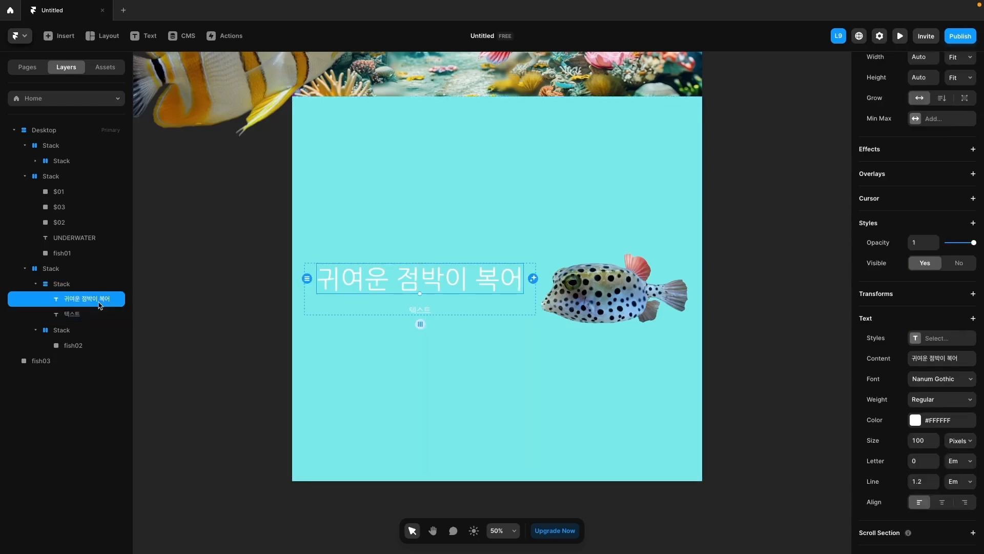
{"action": "scroll", "coordinate": [906, 473], "scroll_direction": "up", "scroll_amount": 4}
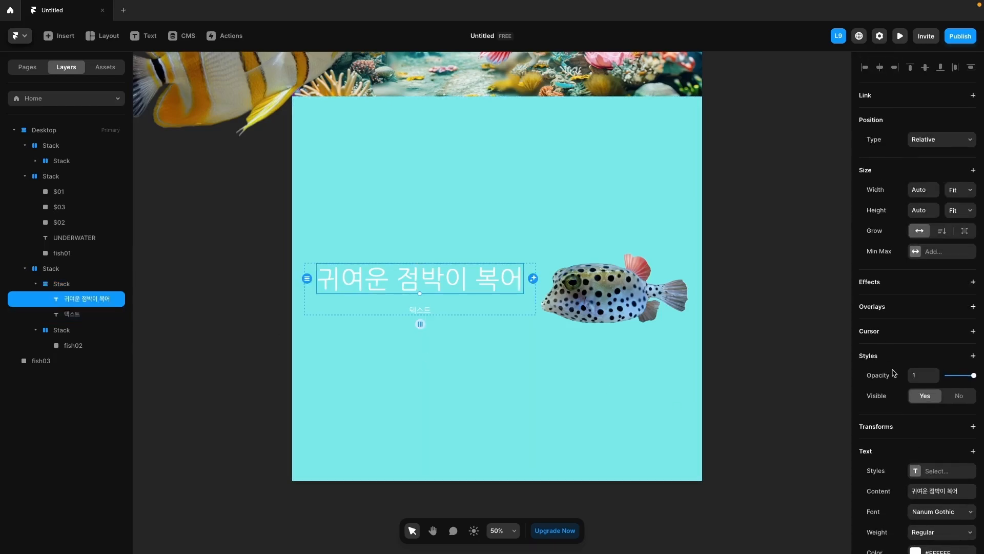
{"action": "scroll", "coordinate": [893, 372], "scroll_direction": "down", "scroll_amount": 7}
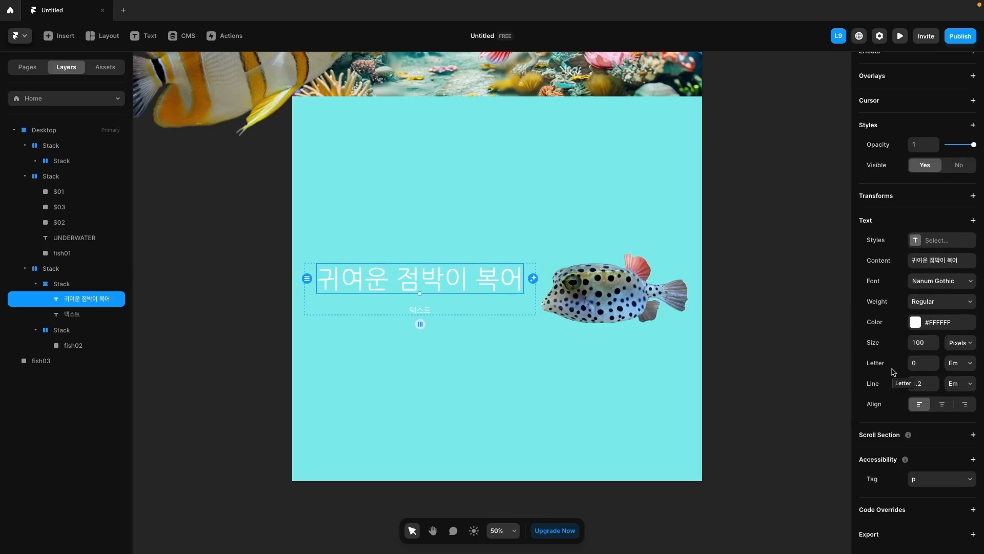
Align the text stack left, set its distribution to Start, and set its gap to 40.
{"action": "key", "text": "Escape"}
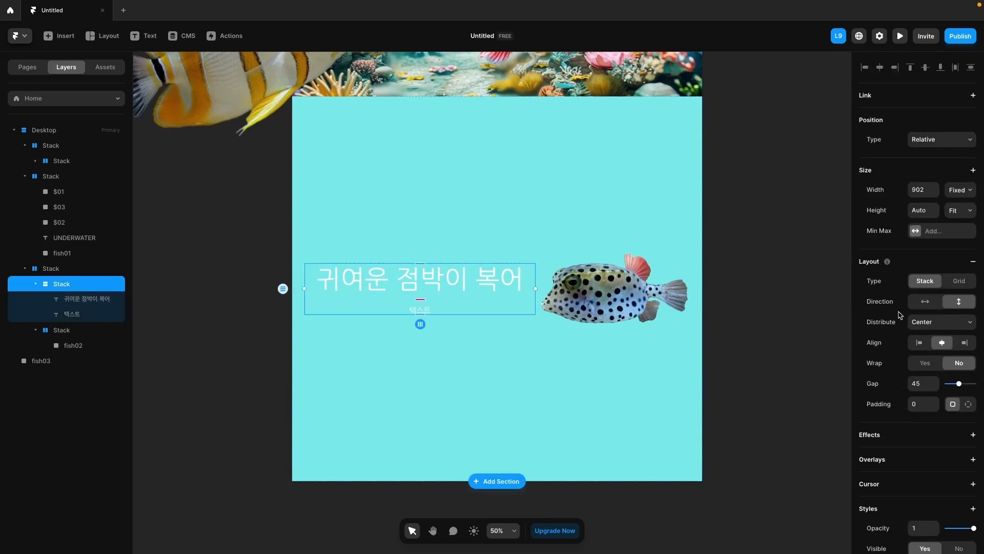
{"action": "left_click", "coordinate": [918, 342]}
{"action": "left_click", "coordinate": [934, 327]}
{"action": "left_click", "coordinate": [929, 310]}
{"action": "double_click", "coordinate": [923, 384]}
{"action": "type", "text": "40"}
{"action": "key", "text": "Return"}
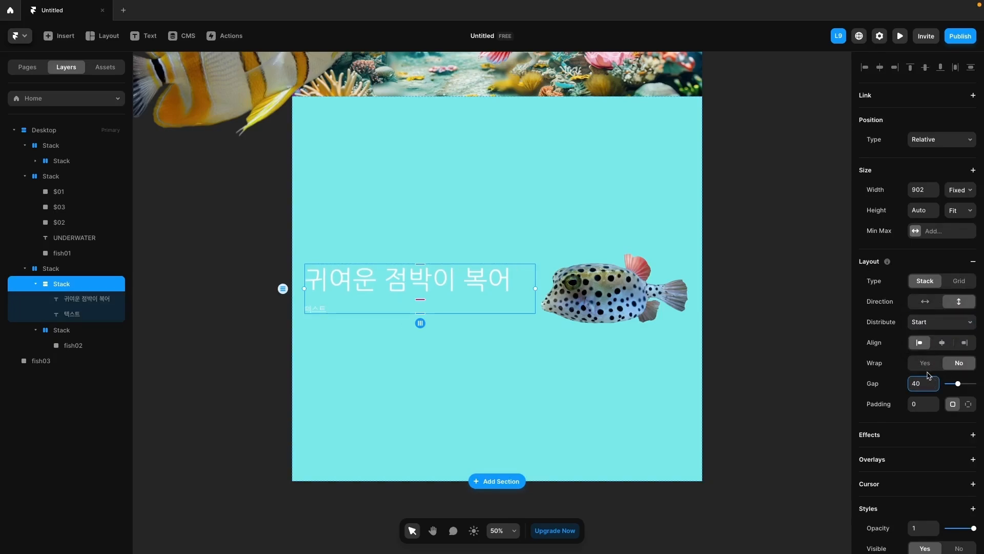
Wrap the text stack and the fish02 stack together in a new horizontal stack.
{"action": "left_click", "coordinate": [604, 302]}
{"action": "left_click", "coordinate": [110, 283]}
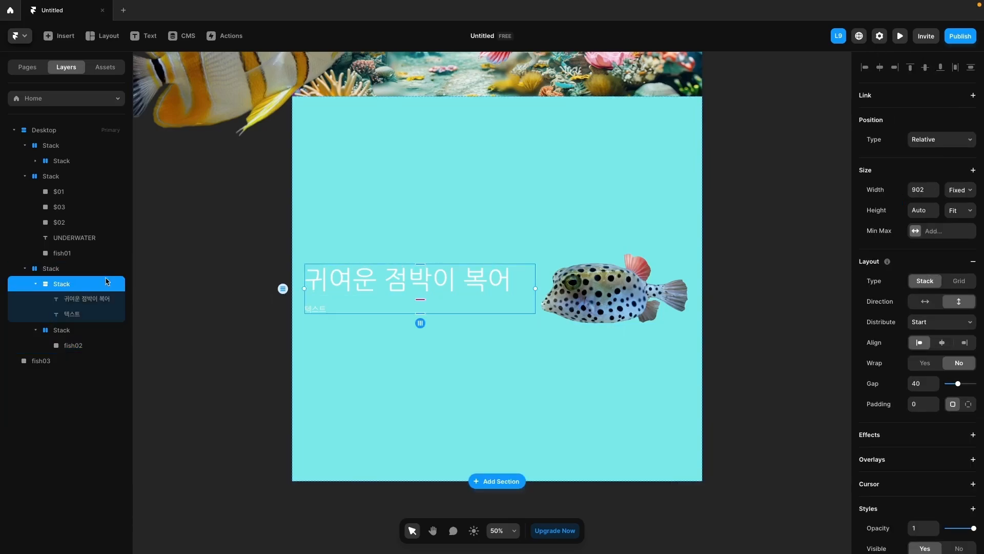
{"action": "left_click", "coordinate": [61, 268]}
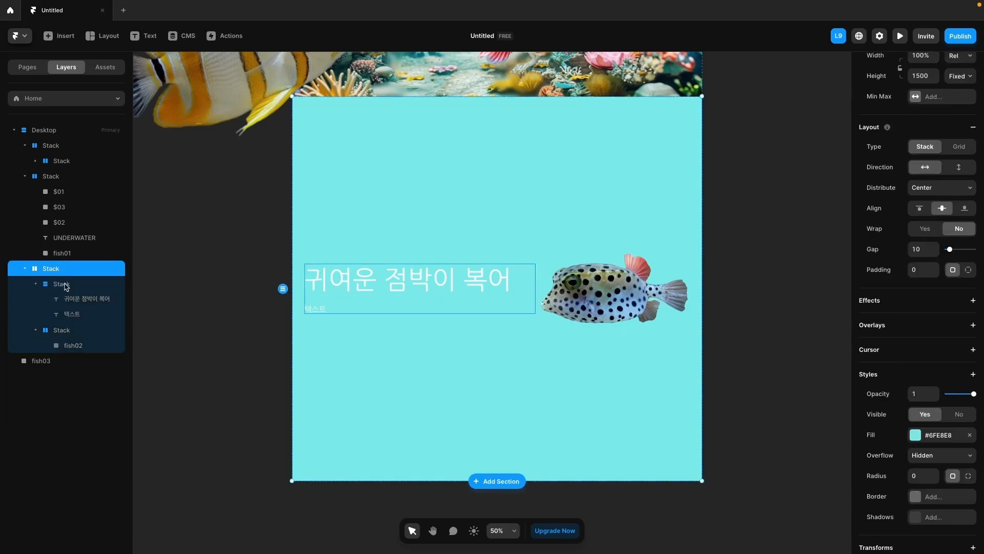
{"action": "left_click", "coordinate": [66, 284]}
{"action": "left_click", "coordinate": [67, 331]}
{"action": "left_click", "coordinate": [35, 284]}
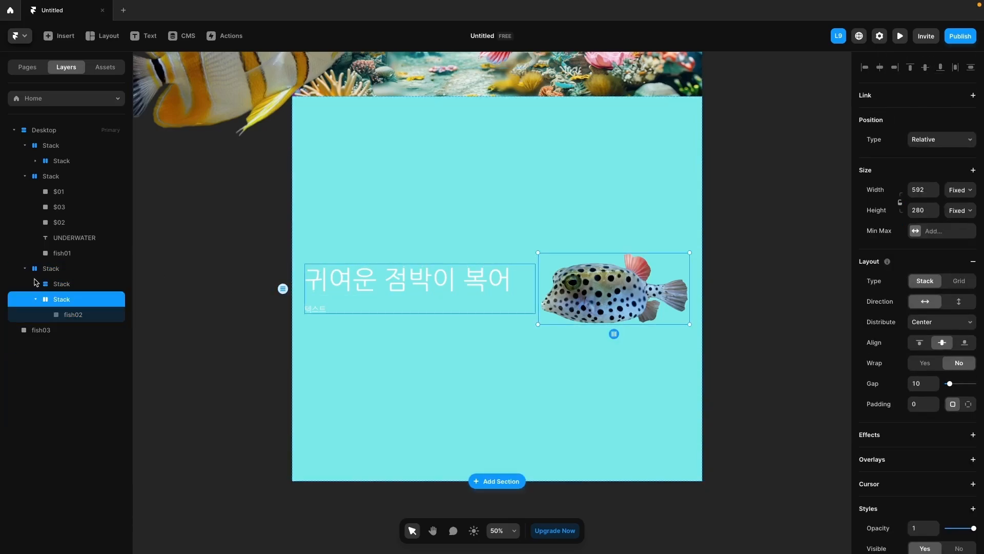
{"action": "left_click", "coordinate": [62, 289], "text": "shift"}
{"action": "right_click", "coordinate": [61, 288]}
{"action": "left_click", "coordinate": [95, 478]}
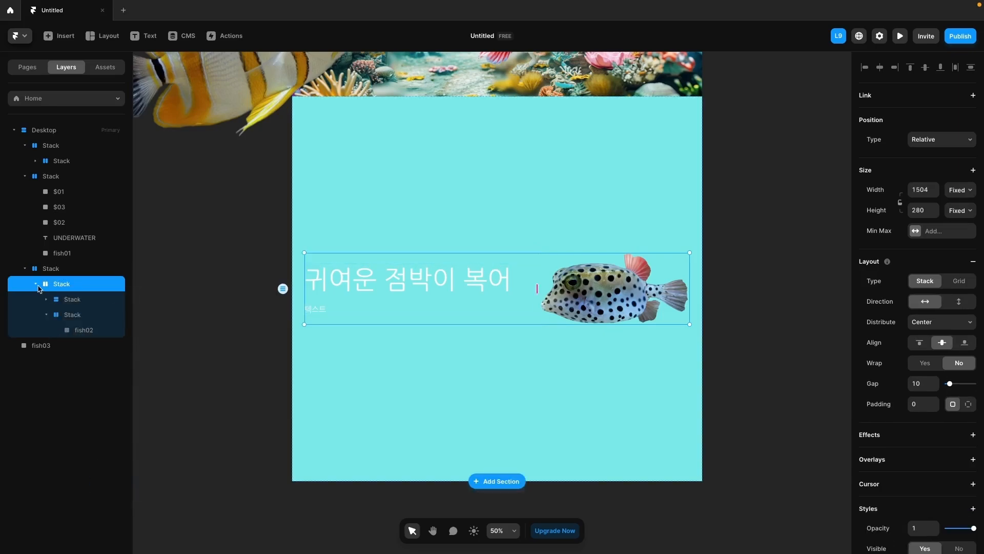
Set the new wrapping stack's width to 90% and its height to Fit.
{"action": "left_click", "coordinate": [926, 190]}
{"action": "type", "text": "90%"}
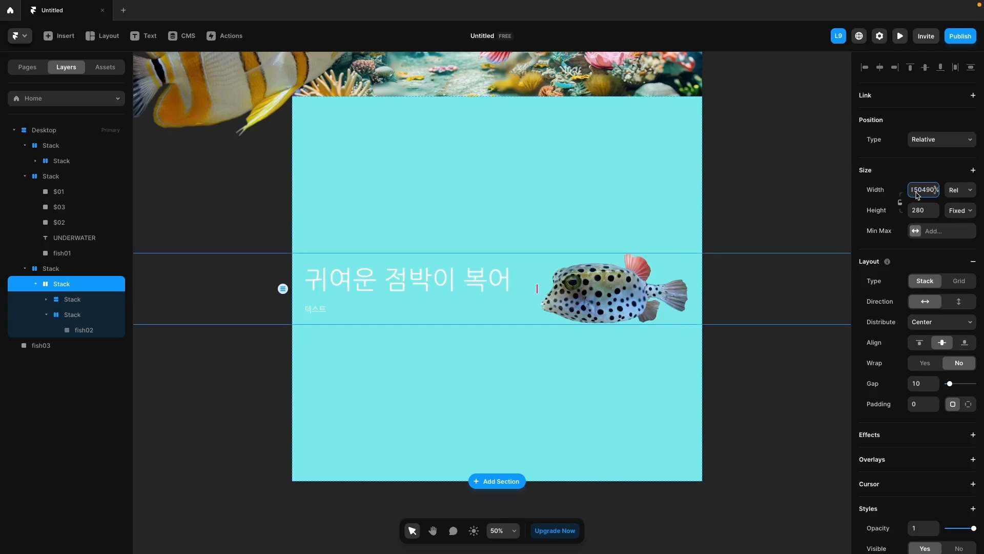
{"action": "left_click_drag", "start_coordinate": [927, 190], "coordinate": [907, 190]}
{"action": "key", "text": "BackSpace"}
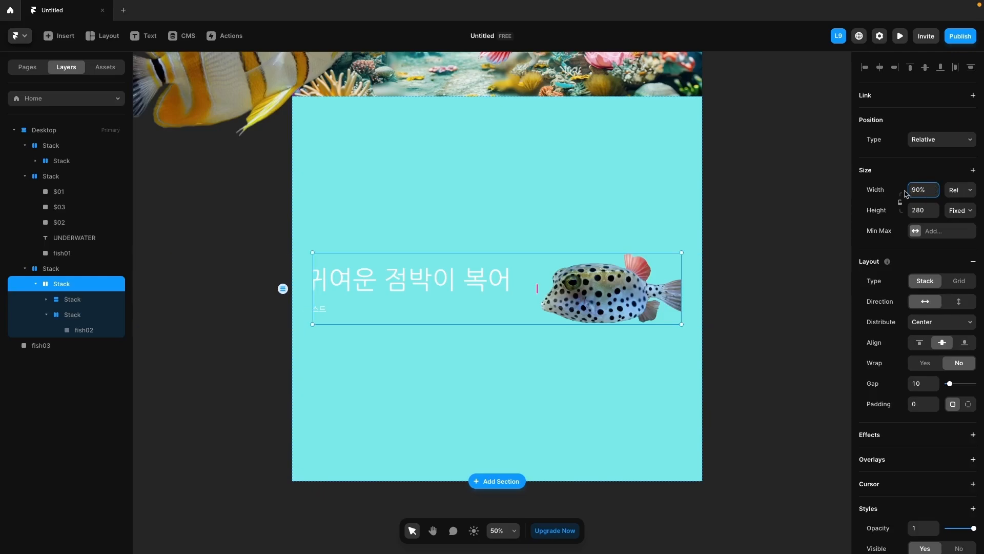
{"action": "left_click", "coordinate": [960, 210]}
{"action": "left_click", "coordinate": [957, 239]}
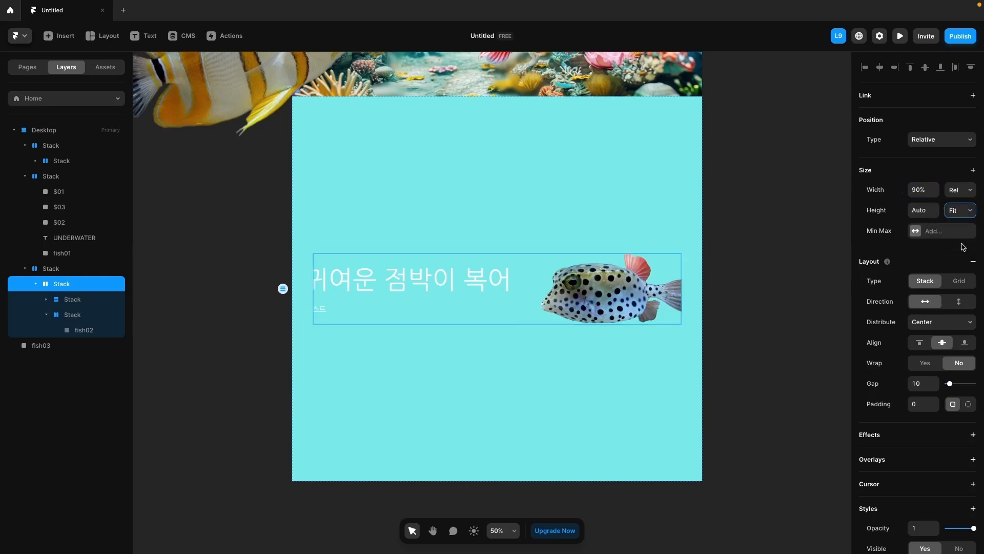
Set the text stack's width to Fit and the wrapping stack's gap to 30.
{"action": "left_click", "coordinate": [80, 304]}
{"action": "left_click", "coordinate": [960, 190]}
{"action": "left_click", "coordinate": [961, 221]}
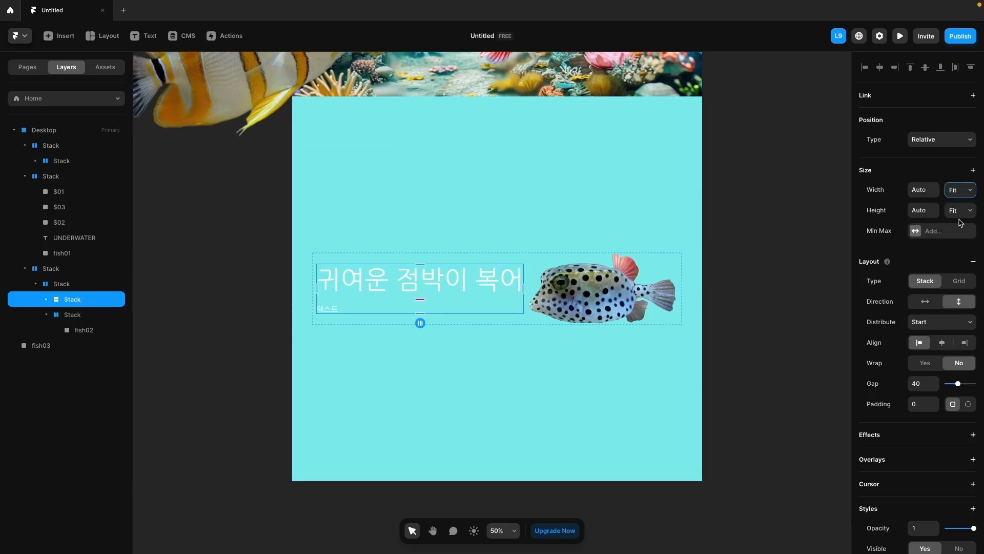
{"action": "left_click", "coordinate": [73, 287]}
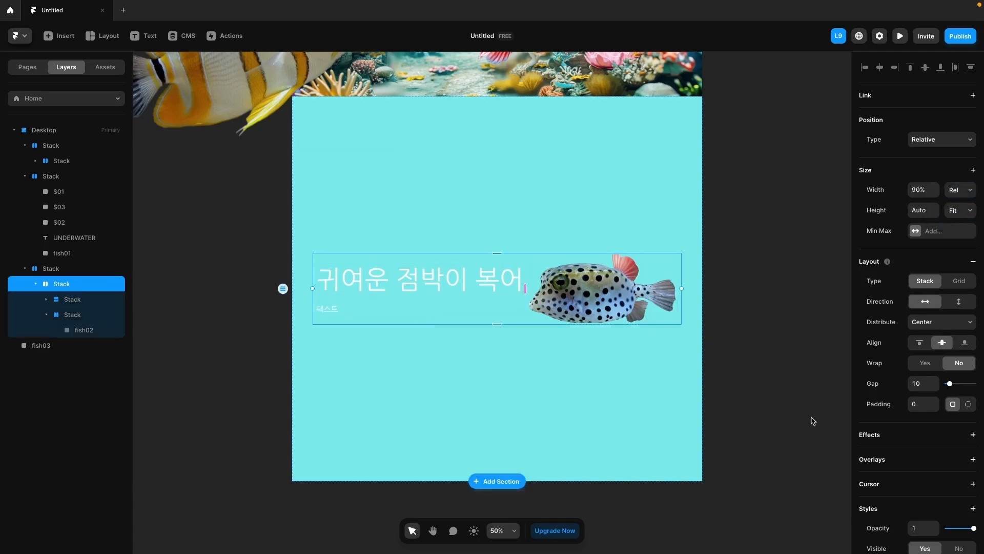
{"action": "left_click_drag", "start_coordinate": [950, 385], "coordinate": [956, 385]}
Replace "텍스트" with "점박이 복어는 귀여운 외모 때문에 인기가 많습니다. 바다에서 어떻게 살아가고 있는지 알아 볼까요?".
{"action": "left_click", "coordinate": [76, 312]}
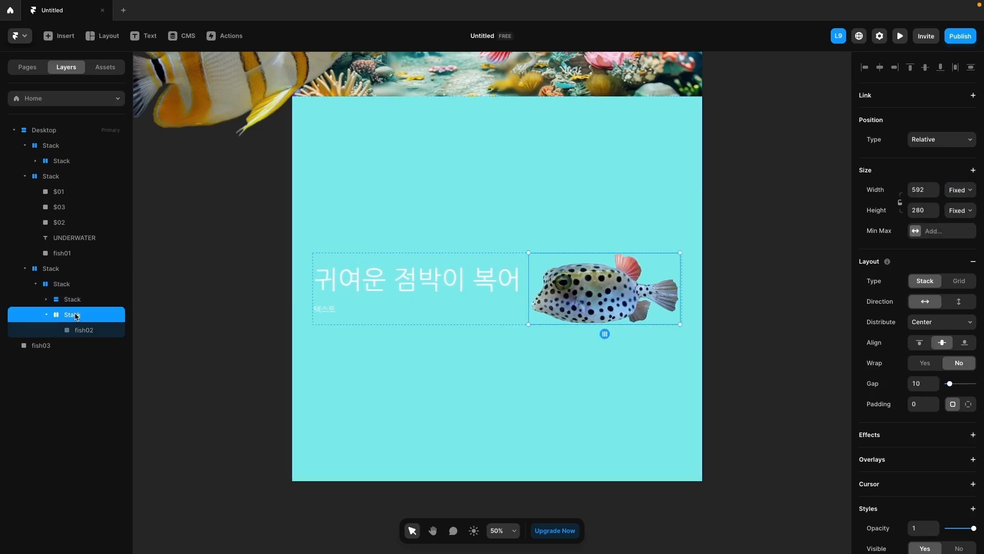
{"action": "left_click", "coordinate": [76, 303]}
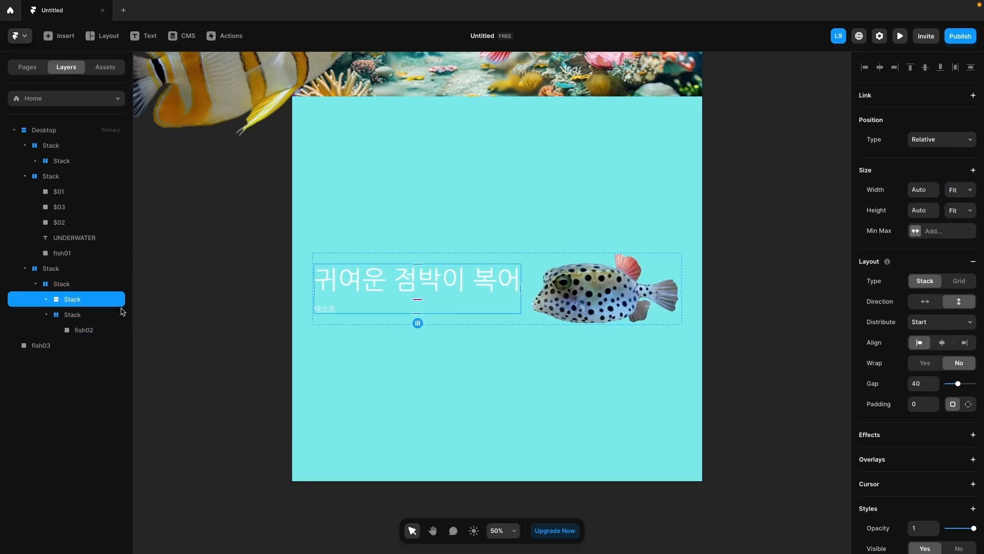
{"action": "double_click", "coordinate": [324, 310]}
{"action": "double_click", "coordinate": [328, 309]}
{"action": "type", "text": "점박이 복어는 귀여운 외모 때문에 인기가 많습니다."}
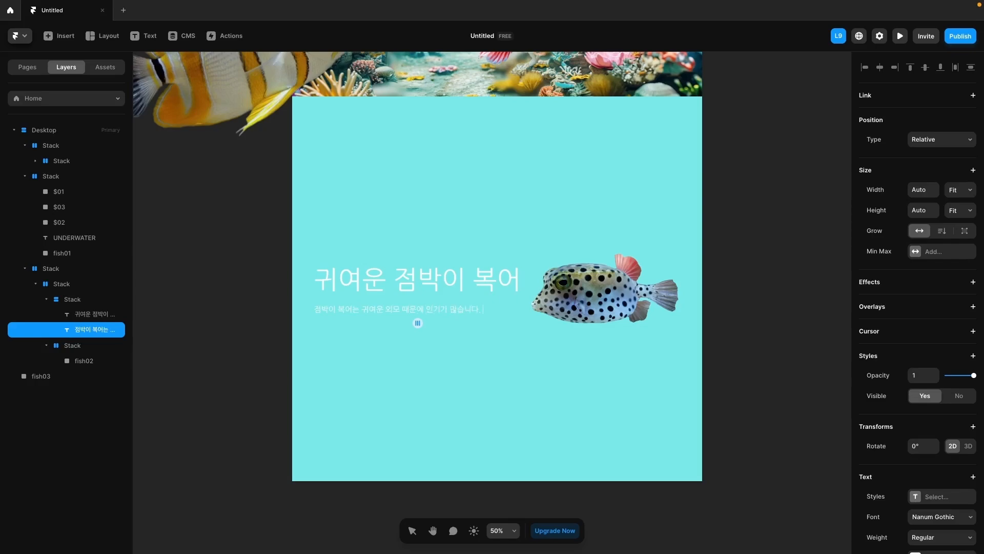
{"action": "type", "text": "에서 어떻게 살아가고 있는지"}
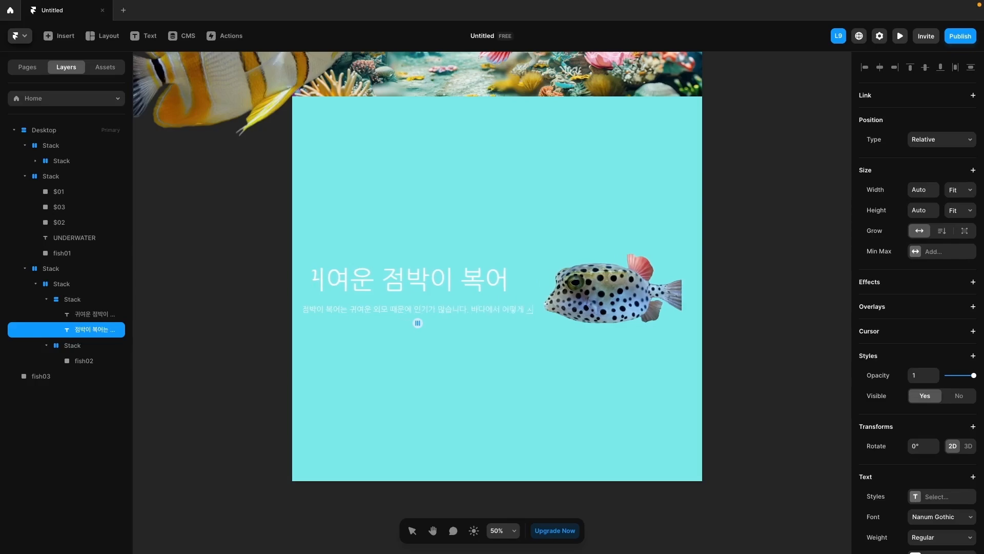
{"action": "type", "text": " 알아 볼까요?"}
{"action": "key", "text": "Escape"}
Try a 60% width on the text stack and narrow it to the width of its heading.
{"action": "left_click", "coordinate": [577, 302]}
{"action": "left_click", "coordinate": [927, 191]}
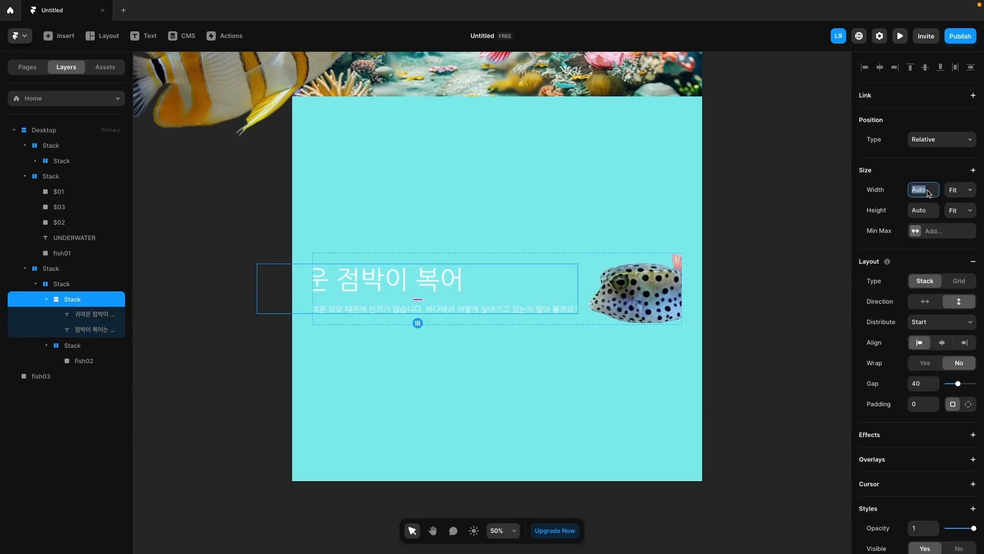
{"action": "type", "text": "60%"}
{"action": "key", "text": "Return"}
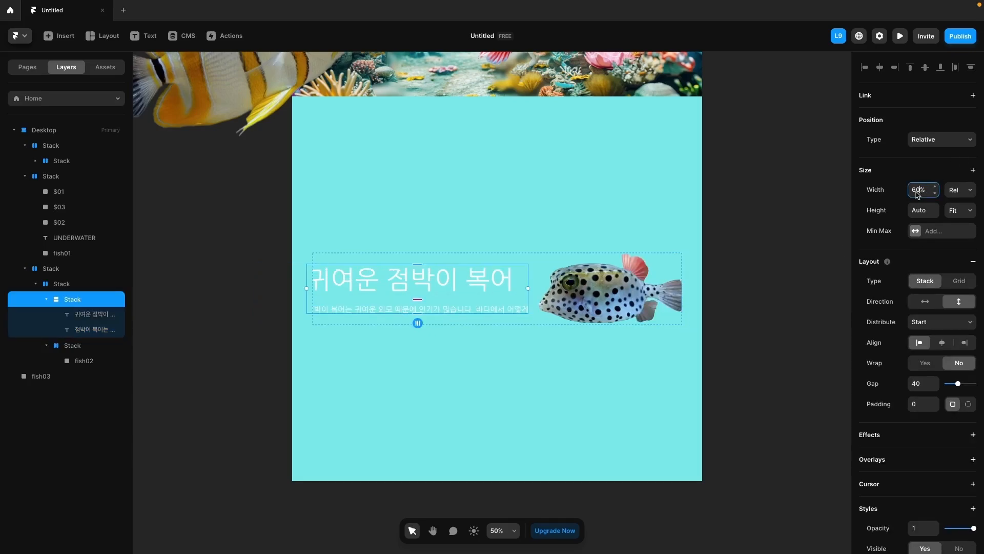
{"action": "left_click", "coordinate": [936, 193]}
{"action": "left_click", "coordinate": [965, 209]}
{"action": "left_click", "coordinate": [965, 209]}
Set the description text's width to Fill so it wraps below the heading.
{"action": "left_click", "coordinate": [497, 306]}
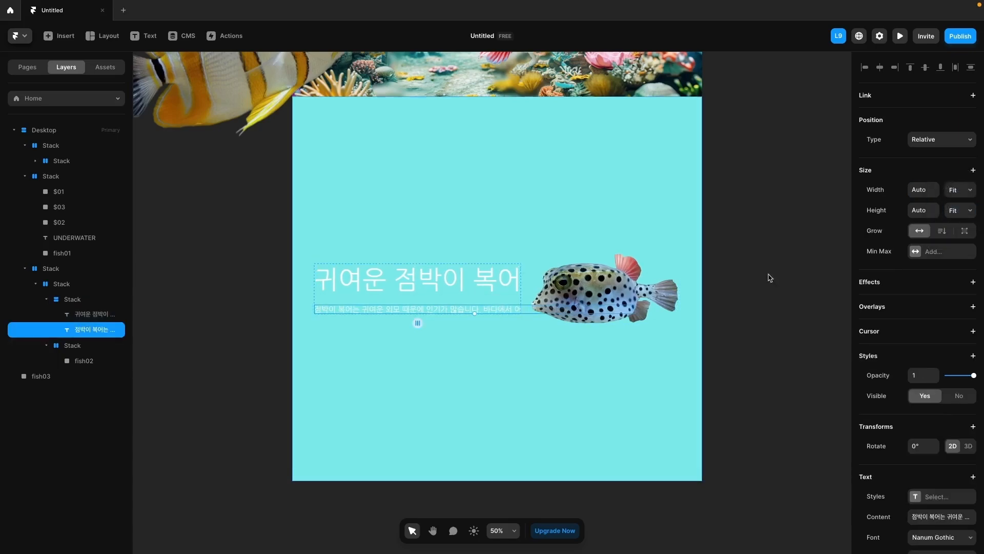
{"action": "left_click", "coordinate": [930, 191]}
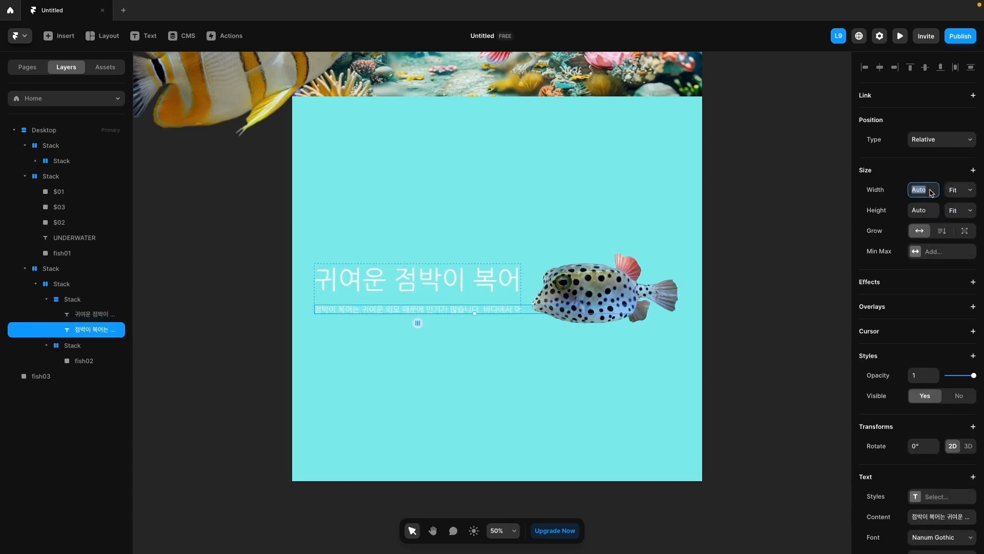
{"action": "left_click", "coordinate": [960, 189]}
{"action": "left_click", "coordinate": [956, 180]}
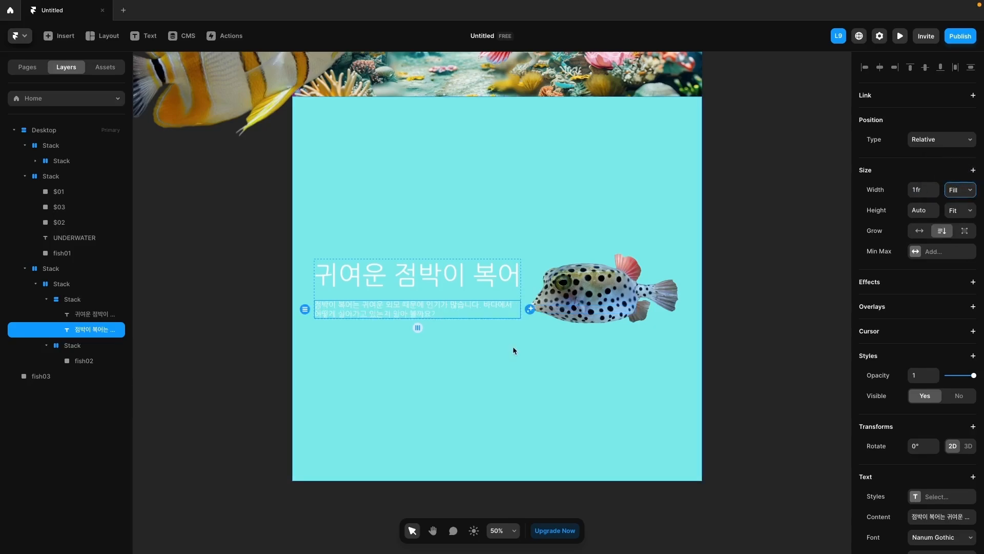
{"action": "left_click", "coordinate": [622, 327]}
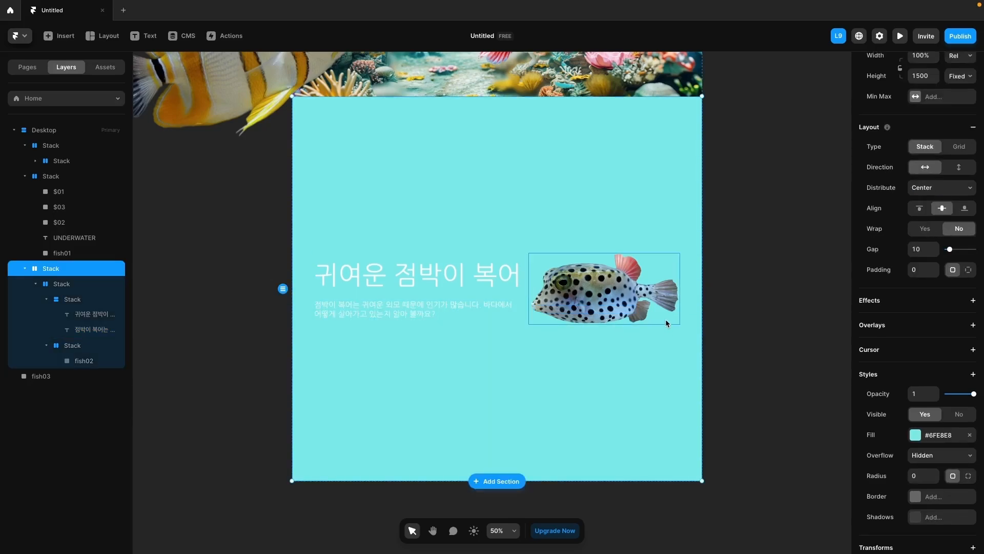
Try rewriting the description text with the AI rewrite feature and undo the rewrites.
{"action": "left_click", "coordinate": [477, 310]}
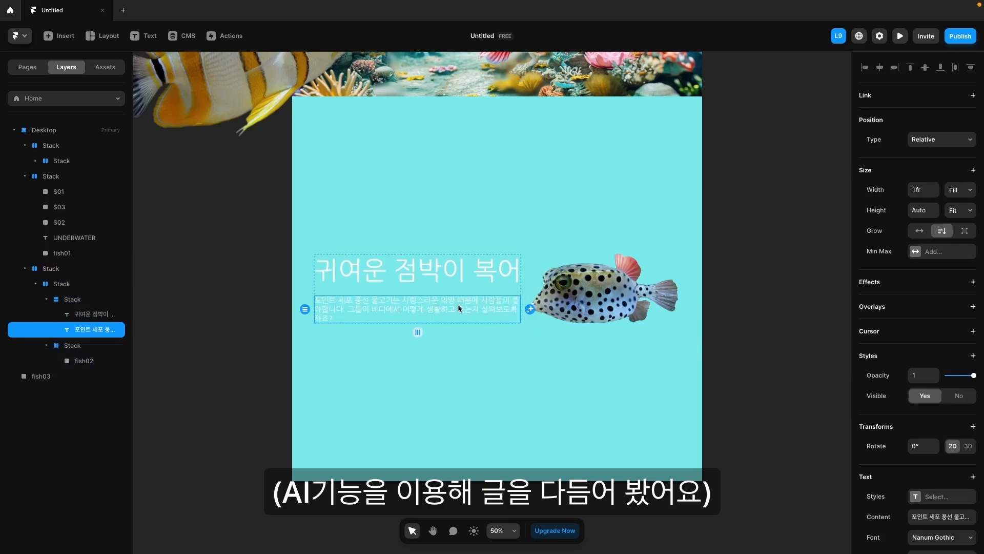
{"action": "left_click", "coordinate": [530, 309]}
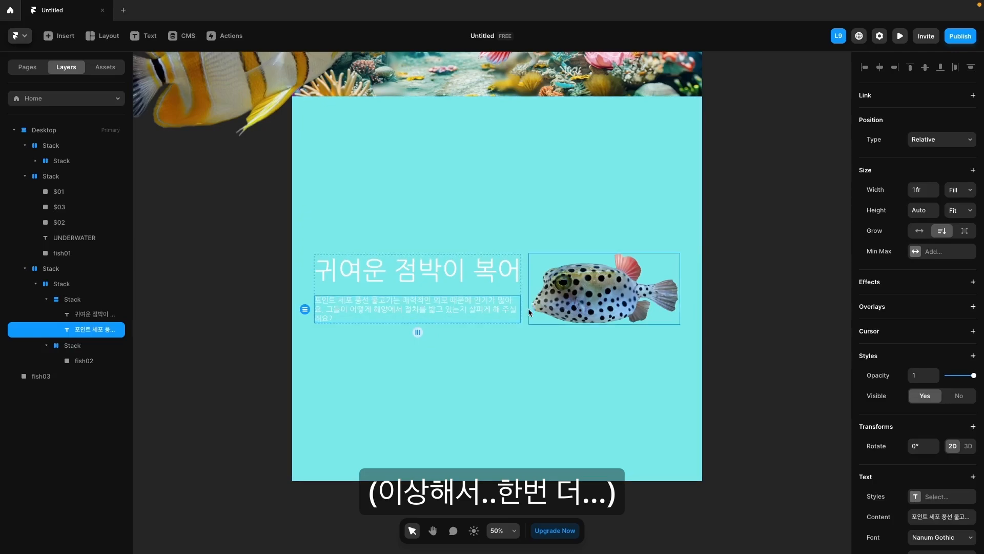
{"action": "left_click", "coordinate": [528, 309]}
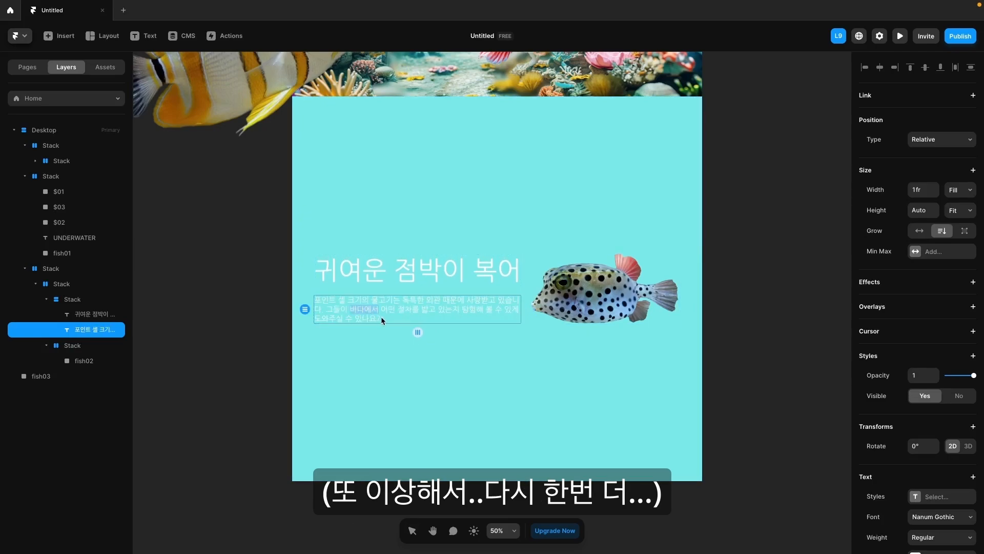
{"action": "key", "text": "super+z"}
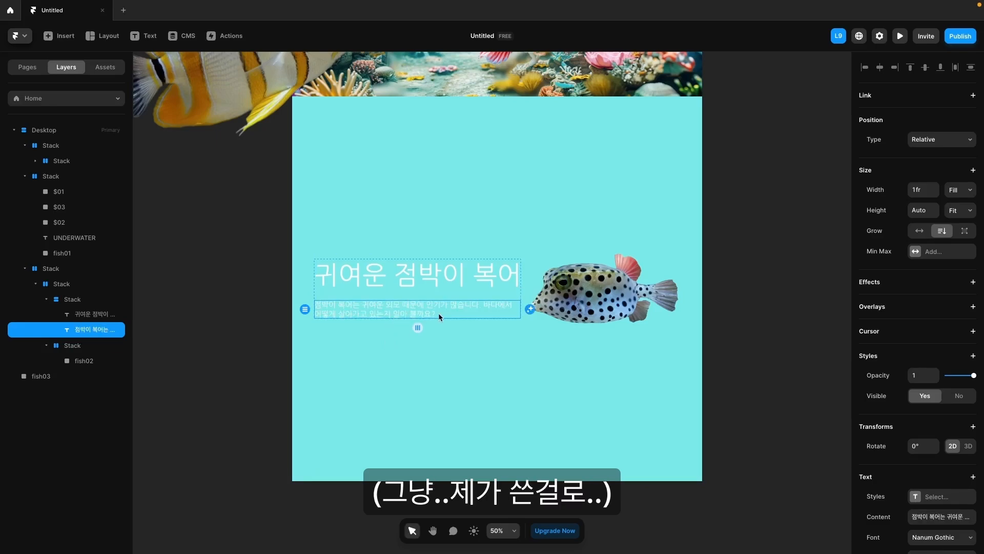
Set the turquoise section's stack direction to vertical and duplicate the text-and-fish stack inside it.
{"action": "left_click", "coordinate": [442, 357]}
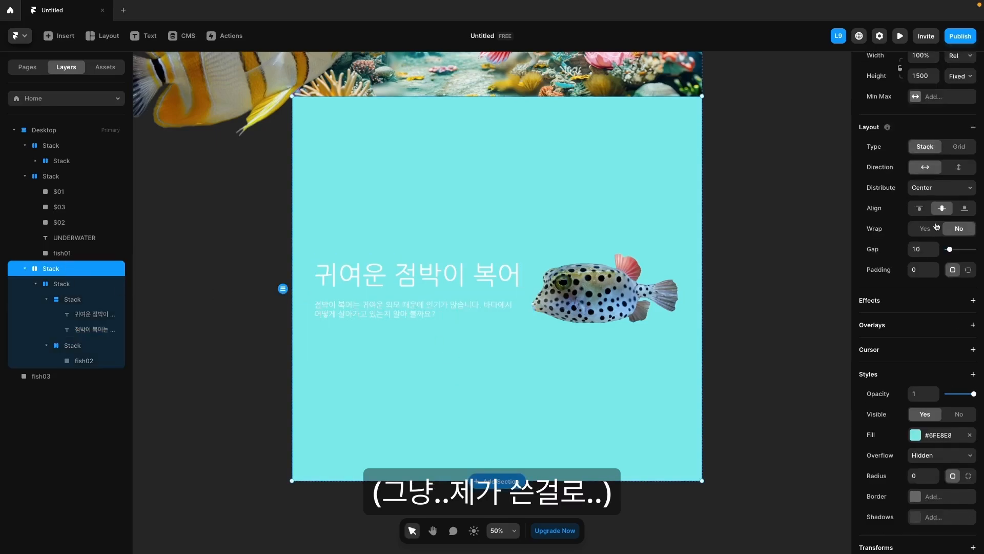
{"action": "left_click", "coordinate": [958, 166]}
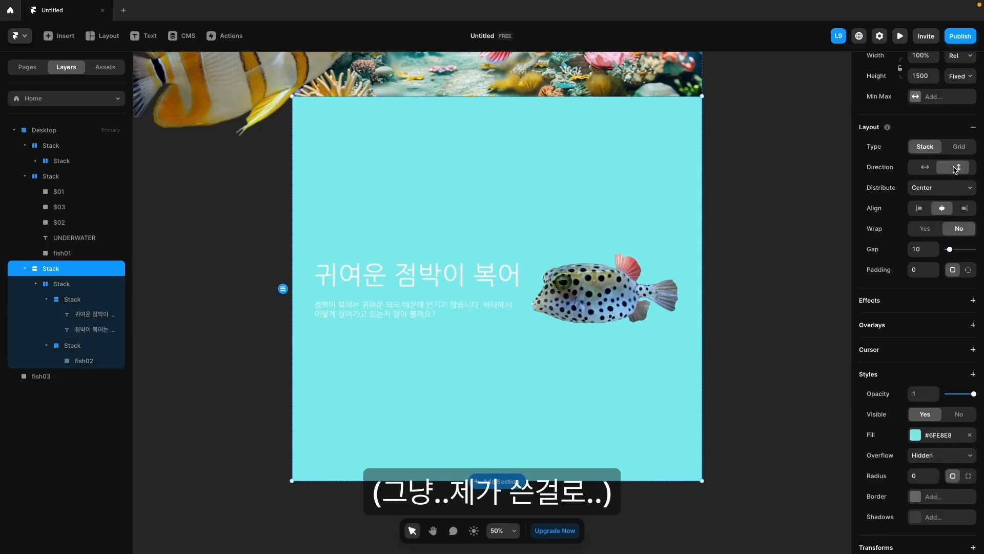
{"action": "left_click", "coordinate": [59, 285]}
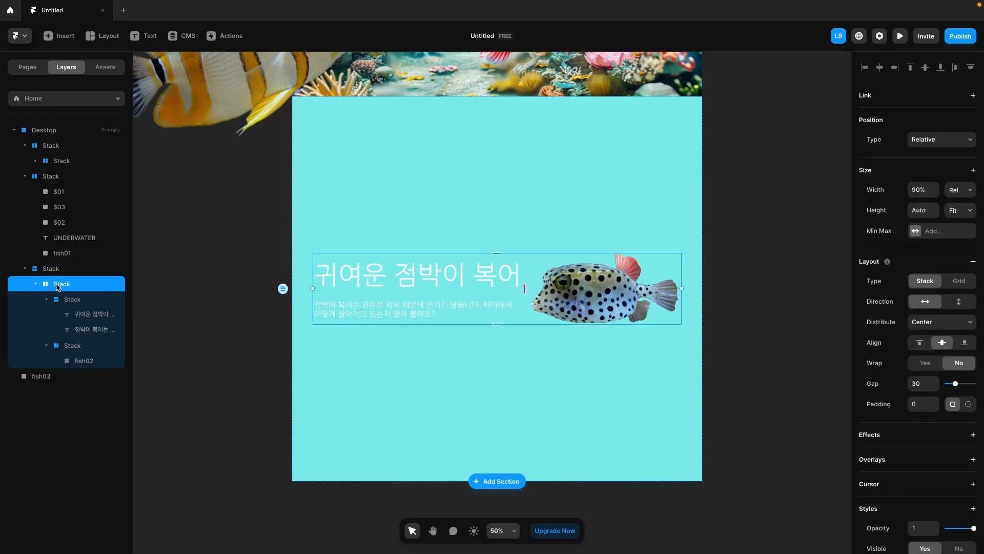
{"action": "right_click", "coordinate": [64, 283]}
{"action": "mouse_move", "coordinate": [100, 367]}
{"action": "left_click", "coordinate": [185, 361]}
{"action": "right_click", "coordinate": [72, 285]}
{"action": "left_click", "coordinate": [50, 268]}
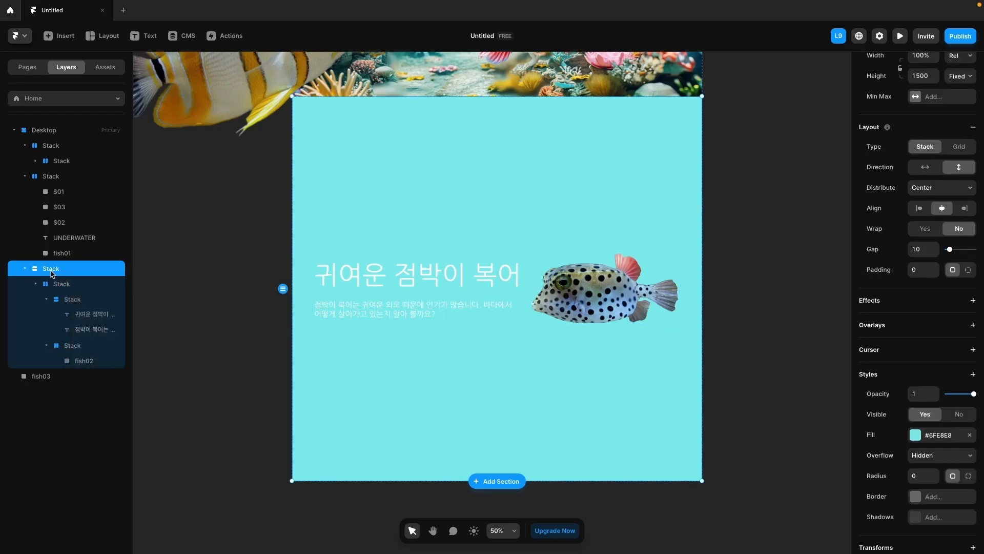
{"action": "right_click", "coordinate": [49, 271]}
{"action": "left_click", "coordinate": [175, 373]}
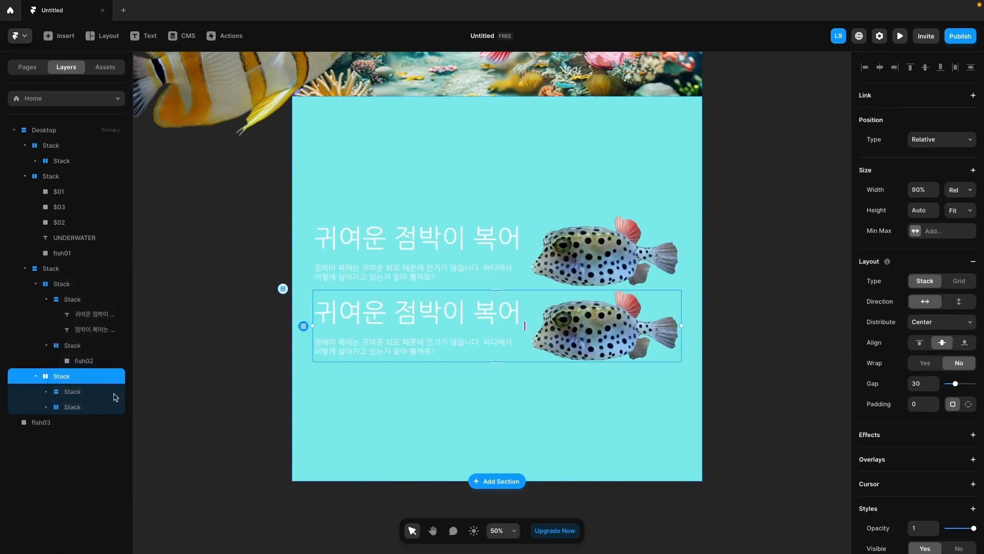
Set the gap between the two rows in the turquoise section's stack to 100.
{"action": "left_click", "coordinate": [35, 284]}
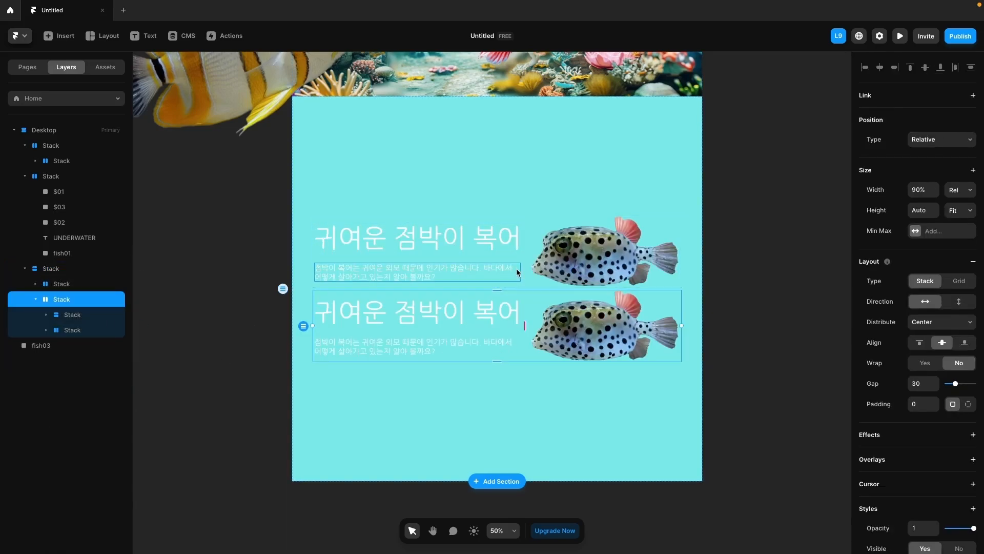
{"action": "left_click", "coordinate": [61, 268]}
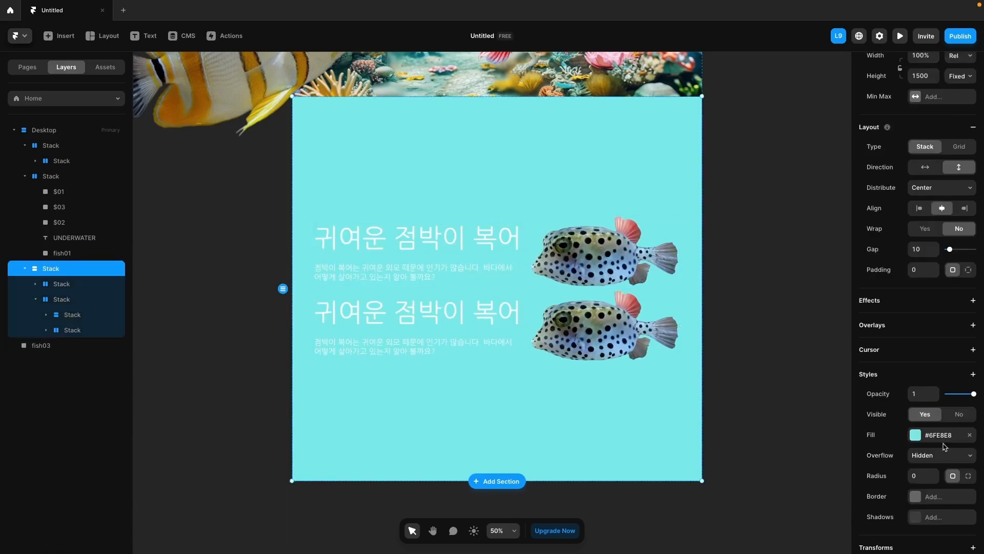
{"action": "left_click_drag", "start_coordinate": [949, 250], "coordinate": [979, 252]}
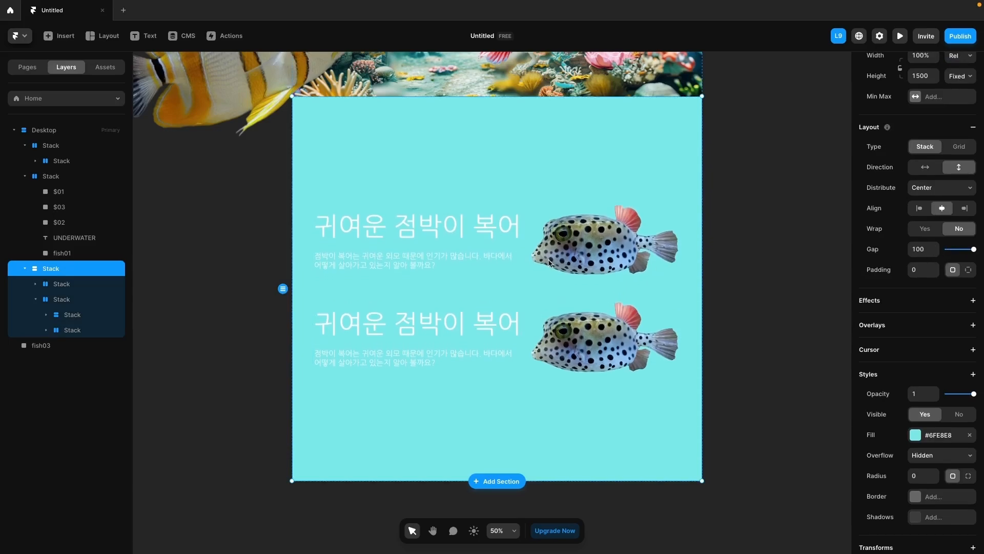
Replace the spotted fish in the second row with the fish03 image, scaled down and nested in the row's image stack.
{"action": "left_click", "coordinate": [65, 285]}
{"action": "left_click", "coordinate": [578, 350]}
{"action": "left_click_drag", "start_coordinate": [226, 66], "coordinate": [255, 369]}
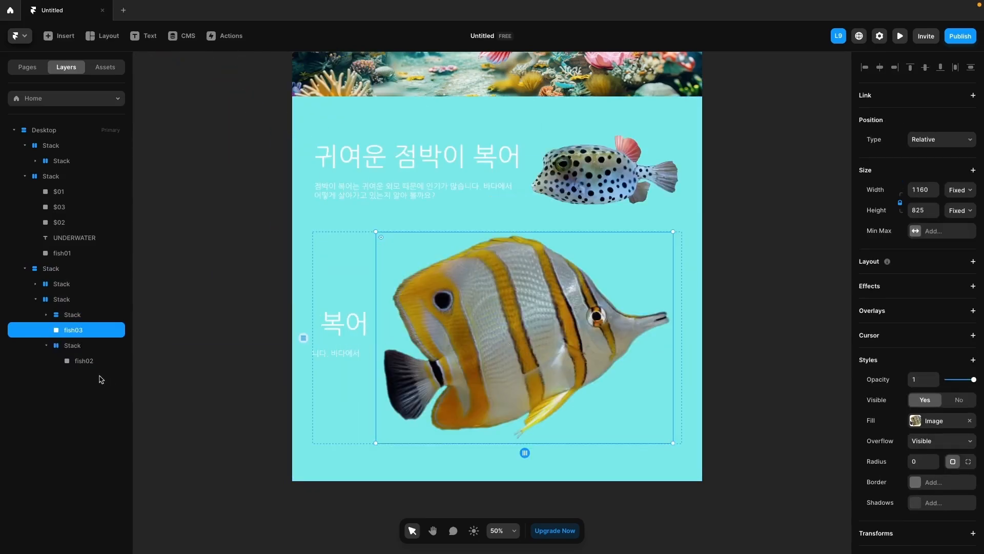
{"action": "left_click_drag", "start_coordinate": [76, 333], "coordinate": [96, 357]}
{"action": "left_click_drag", "start_coordinate": [666, 445], "coordinate": [590, 373]}
{"action": "left_click", "coordinate": [83, 361]}
{"action": "key", "text": "Delete"}
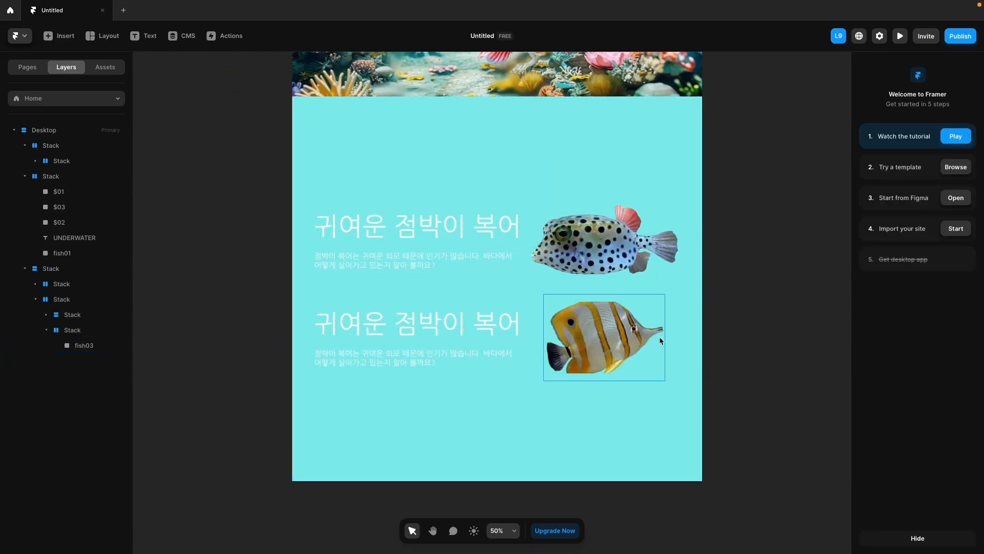
Set the width and height of the stack wrapping the yellow fish to Fit Content.
{"action": "left_click", "coordinate": [103, 344]}
{"action": "key", "text": "Escape"}
{"action": "left_click", "coordinate": [960, 190]}
{"action": "left_click", "coordinate": [965, 221]}
{"action": "left_click", "coordinate": [960, 210]}
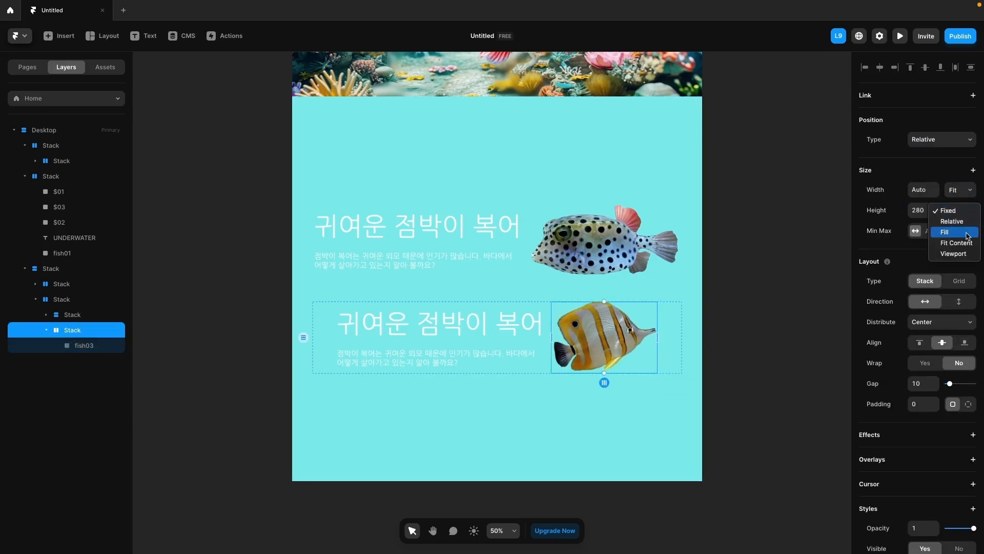
{"action": "left_click", "coordinate": [955, 242]}
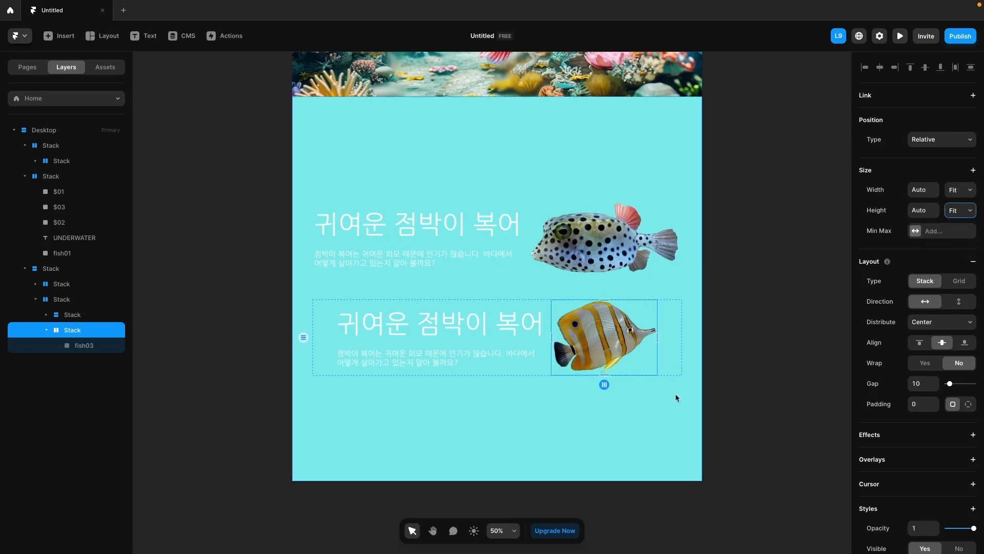
Set the distribution of both fish-and-text row stacks to Space Between.
{"action": "left_click", "coordinate": [521, 269]}
{"action": "scroll", "coordinate": [949, 307], "scroll_direction": "down", "scroll_amount": 1}
{"action": "left_click", "coordinate": [949, 306]}
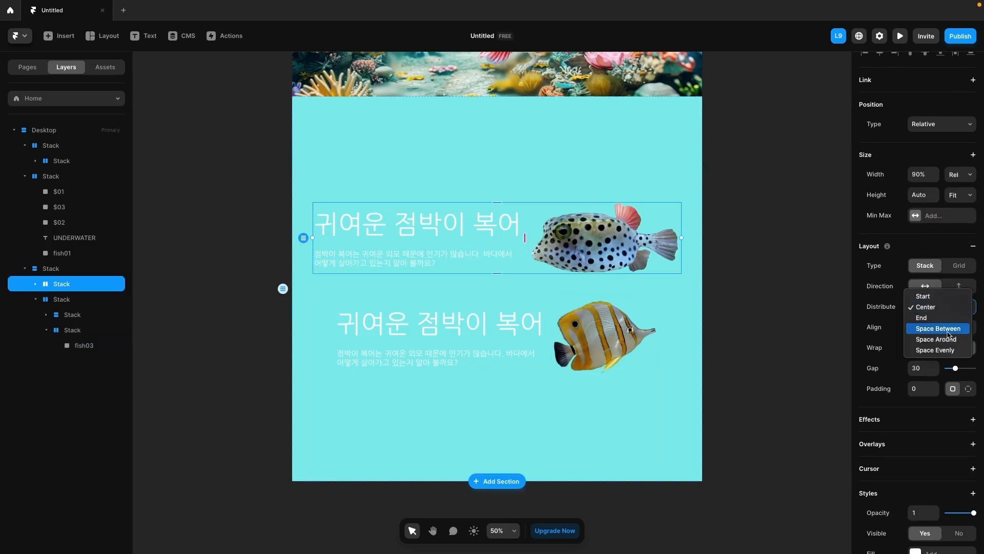
{"action": "left_click", "coordinate": [949, 330]}
{"action": "left_click", "coordinate": [530, 366]}
{"action": "left_click", "coordinate": [924, 320]}
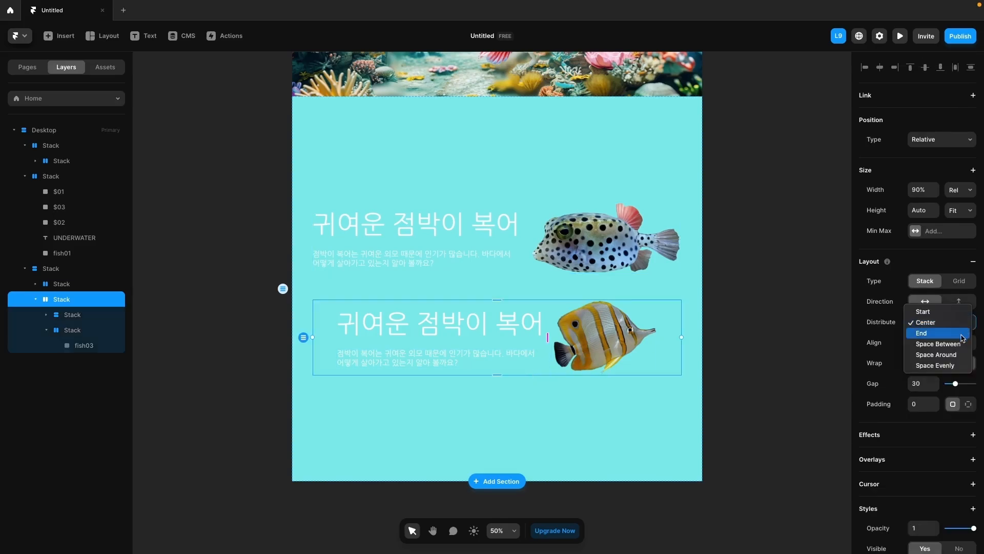
{"action": "left_click", "coordinate": [943, 345]}
{"action": "scroll", "coordinate": [938, 379], "scroll_direction": "down", "scroll_amount": 3}
{"action": "scroll", "coordinate": [943, 387], "scroll_direction": "up", "scroll_amount": 1}
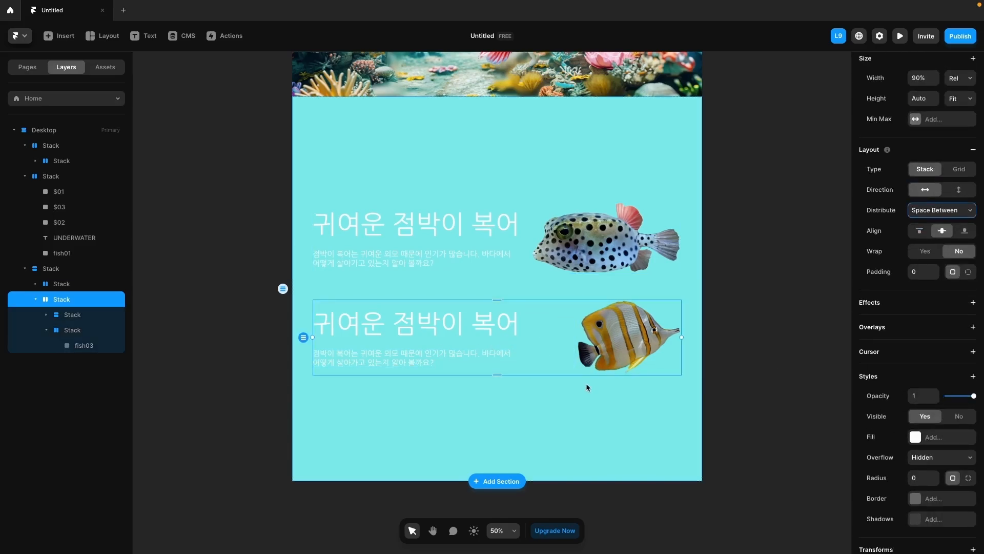
Enlarge the yellow fish slightly and move its stack ahead of the text stack in the second row.
{"action": "left_click", "coordinate": [75, 316]}
{"action": "left_click", "coordinate": [75, 307]}
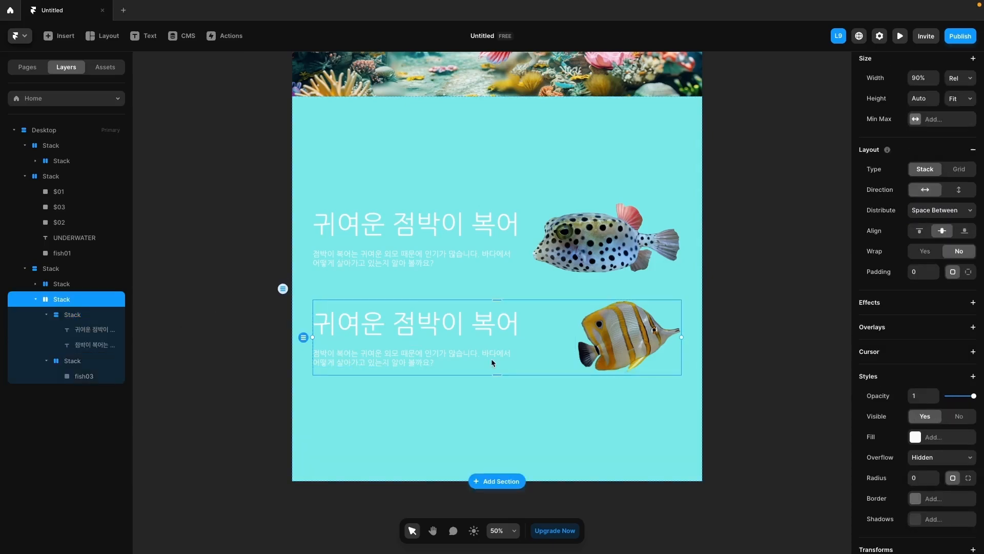
{"action": "left_click", "coordinate": [84, 377]}
{"action": "left_click_drag", "start_coordinate": [575, 299], "coordinate": [569, 296]}
{"action": "mouse_move", "coordinate": [568, 378]}
{"action": "left_mouse_down"}
{"action": "mouse_move", "coordinate": [546, 390]}
{"action": "mouse_move", "coordinate": [553, 383]}
{"action": "left_mouse_up"}
{"action": "left_click", "coordinate": [48, 363]}
{"action": "left_click_drag", "start_coordinate": [47, 362], "coordinate": [51, 313]}
Change the second row's heading to "노랑 물고기".
{"action": "left_click", "coordinate": [596, 328]}
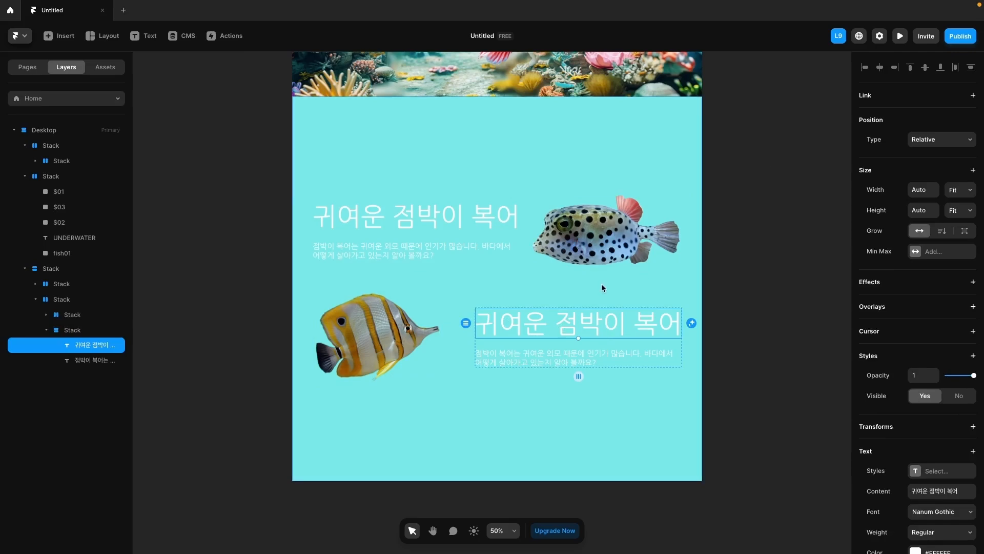
{"action": "double_click", "coordinate": [576, 326]}
{"action": "left_click_drag", "start_coordinate": [478, 327], "coordinate": [675, 334]}
{"action": "type", "text": "노랑 물고기"}
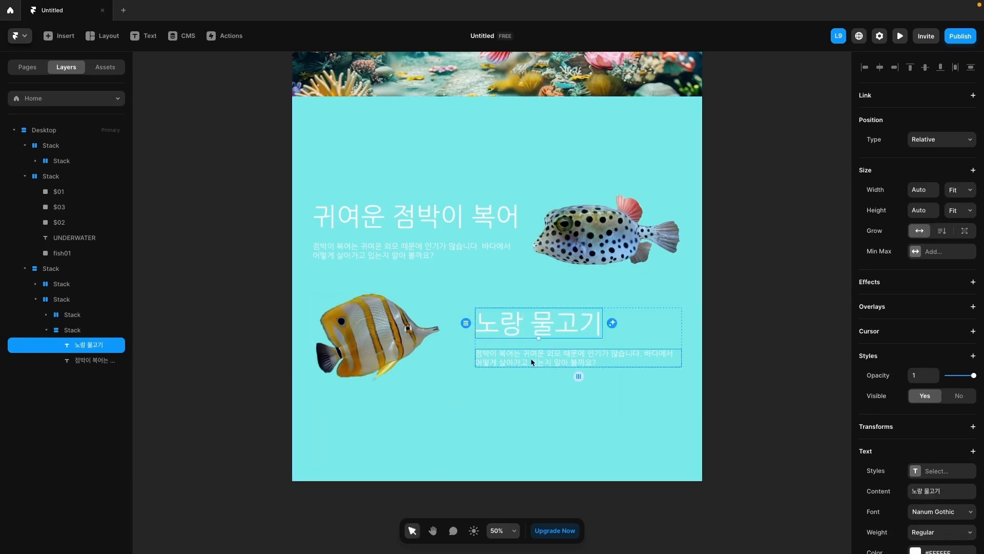
Replace the second row's description with "노랑 줄무늬가 예쁜 물고기는 꼬리쪽에 눈처럼 까만 점이 있어서 적으로 부터 자신을 보호합니다".
{"action": "double_click", "coordinate": [538, 359]}
{"action": "left_click_drag", "start_coordinate": [599, 362], "coordinate": [478, 353]}
{"action": "type", "text": "놀"}
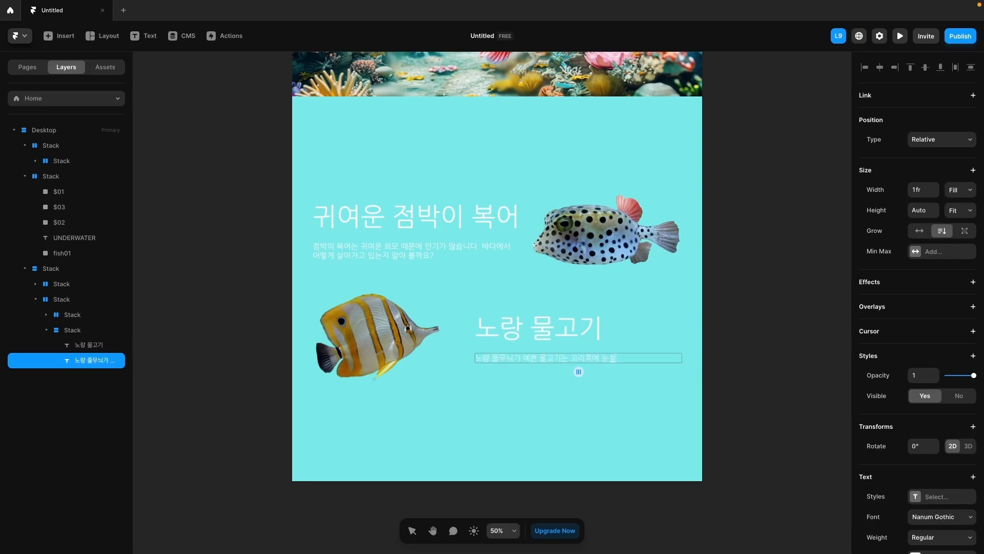
{"action": "type", "text": "적으로 부터 자신을 보호합니다"}
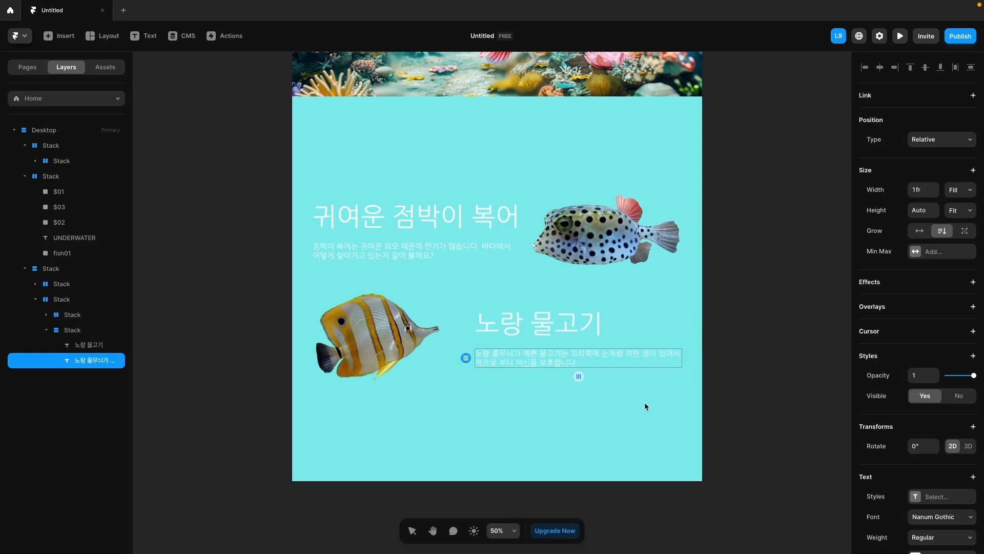
Set the line height of the yellow fish's description to 1.5 em.
{"action": "scroll", "coordinate": [947, 481], "scroll_direction": "down", "scroll_amount": 5}
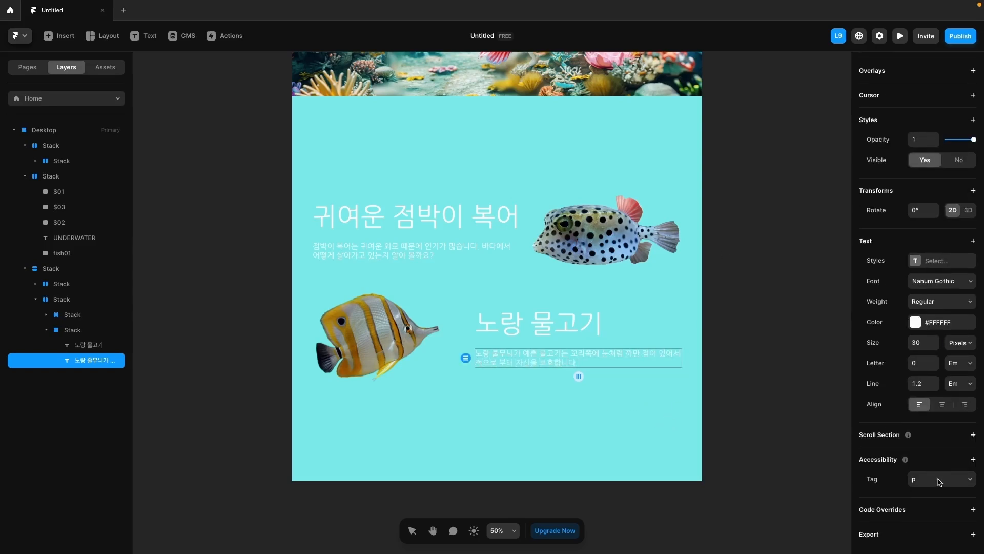
{"action": "left_click", "coordinate": [935, 381]}
{"action": "left_click", "coordinate": [935, 381]}
{"action": "left_click", "coordinate": [935, 382]}
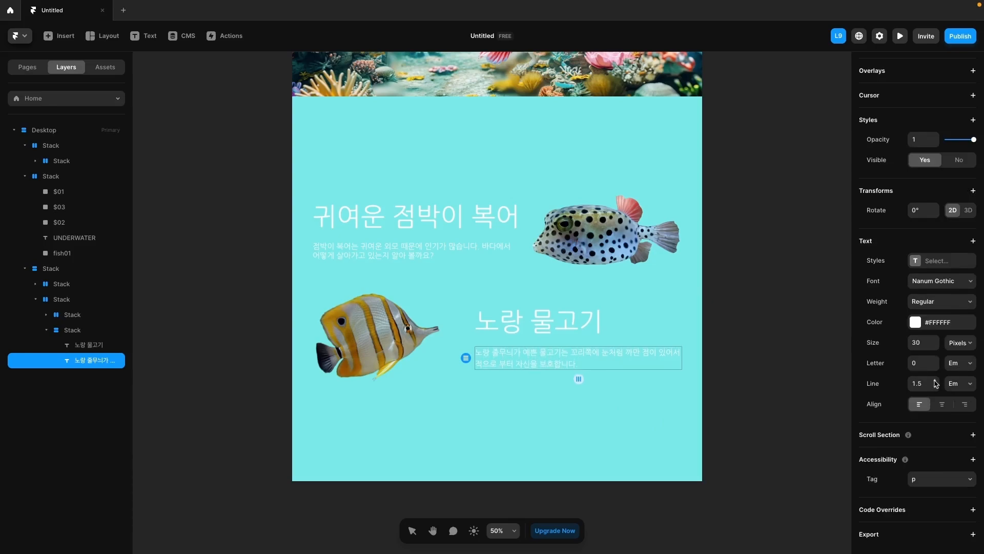
Set the line height of the spotted fish's description to 1.5 em.
{"action": "left_click", "coordinate": [437, 254]}
{"action": "double_click", "coordinate": [475, 254]}
{"action": "left_click_drag", "start_coordinate": [475, 254], "coordinate": [282, 241]}
{"action": "scroll", "coordinate": [896, 502], "scroll_direction": "down", "scroll_amount": 5}
{"action": "left_click", "coordinate": [935, 381]}
{"action": "left_click", "coordinate": [936, 381]}
{"action": "left_click", "coordinate": [936, 381]}
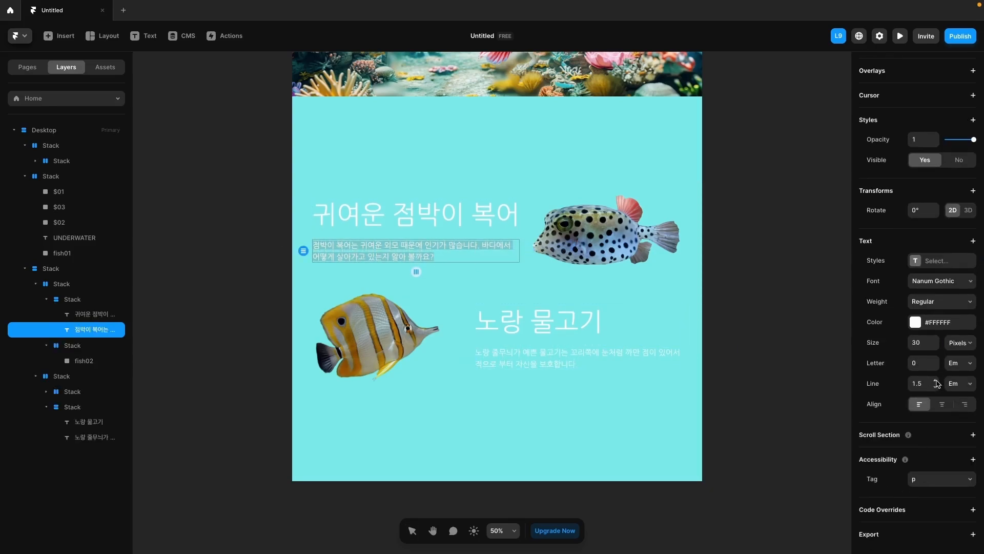
Try the AI rewrite on the yellow fish's description and undo it.
{"action": "left_click", "coordinate": [609, 294]}
{"action": "left_click", "coordinate": [663, 364]}
{"action": "left_click", "coordinate": [689, 359]}
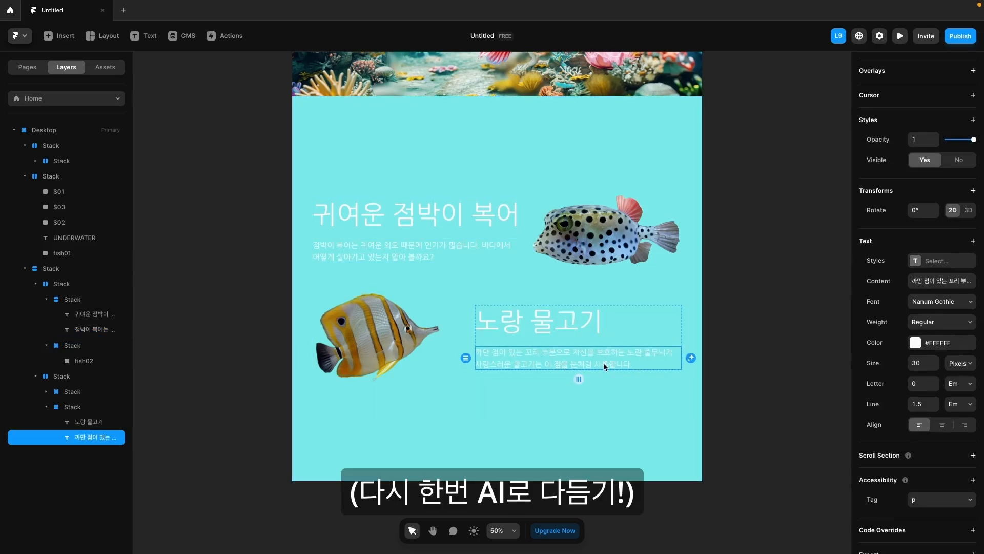
{"action": "key", "text": "super+z"}
{"action": "left_click", "coordinate": [732, 387]}
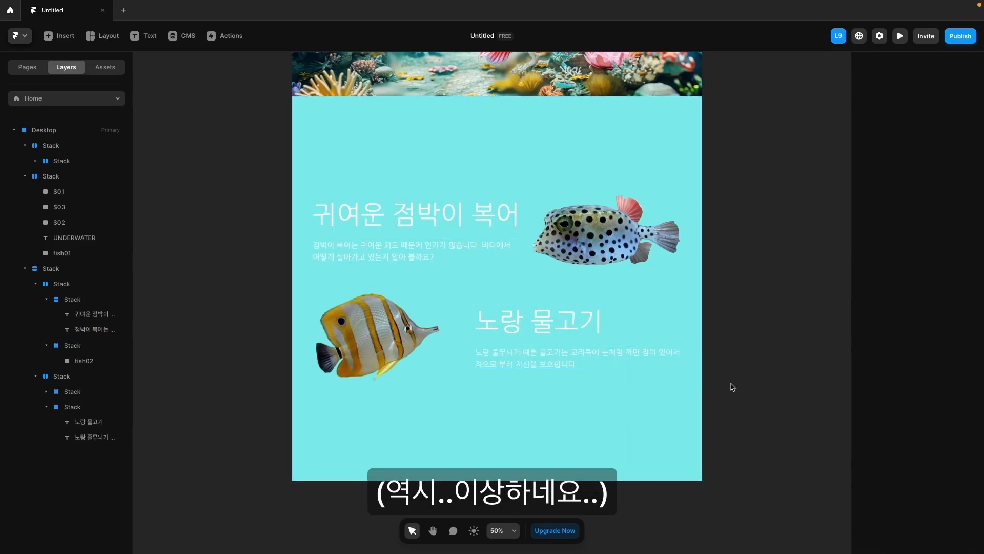
Set the turquoise section's height to 1300.
{"action": "left_click", "coordinate": [684, 148]}
{"action": "scroll", "coordinate": [923, 194], "scroll_direction": "up", "scroll_amount": 3}
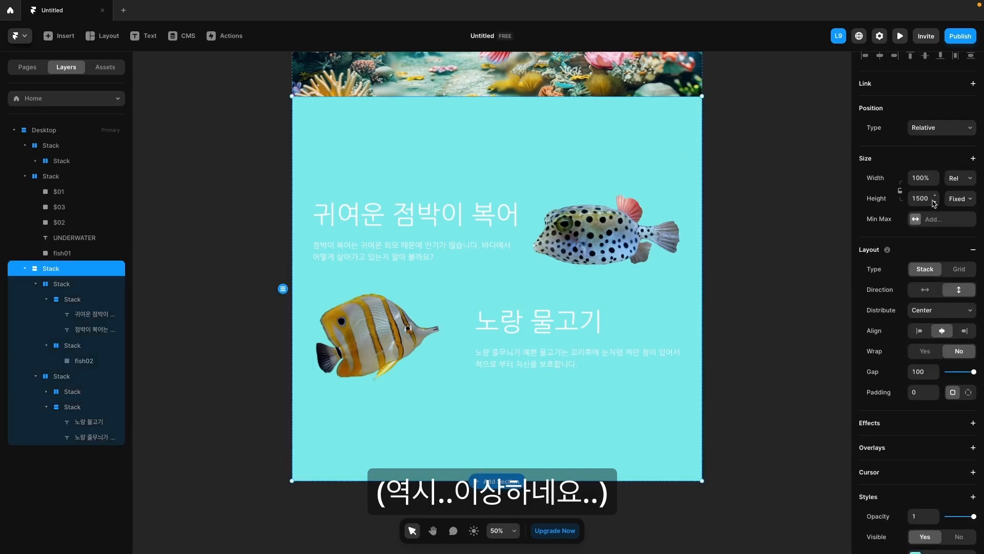
{"action": "left_click", "coordinate": [922, 198]}
{"action": "left_click", "coordinate": [921, 198]}
{"action": "key", "text": "BackSpace"}
{"action": "type", "text": "3"}
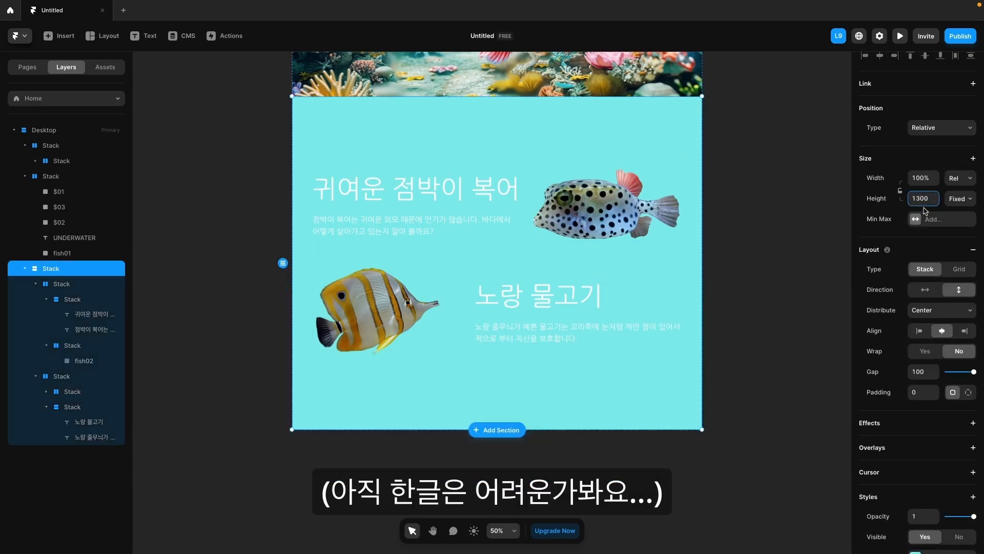
{"action": "left_click", "coordinate": [784, 289]}
Draw a frame about 1592 × 276 and place it in the page directly below the turquoise section.
{"action": "left_click", "coordinate": [398, 409]}
{"action": "left_click", "coordinate": [83, 474]}
{"action": "left_click", "coordinate": [115, 37]}
{"action": "left_click", "coordinate": [118, 63]}
{"action": "left_click_drag", "start_coordinate": [294, 443], "coordinate": [689, 503]}
{"action": "left_click_drag", "start_coordinate": [524, 484], "coordinate": [525, 441]}
{"action": "left_click_drag", "start_coordinate": [34, 456], "coordinate": [37, 300]}
{"action": "scroll", "coordinate": [580, 353], "scroll_direction": "down", "scroll_amount": 5}
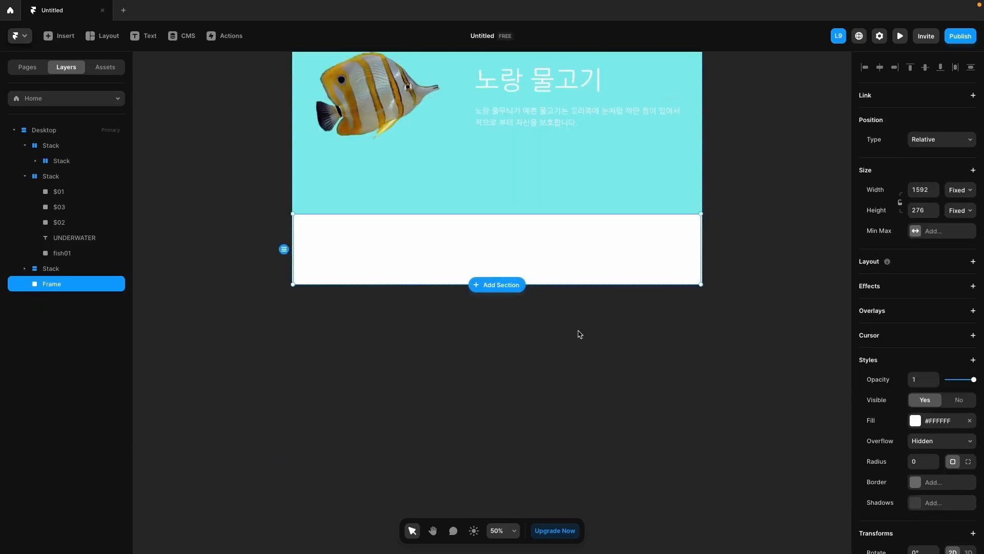
Set the new frame's width to Fill and its height to 500.
{"action": "left_click", "coordinate": [968, 192]}
{"action": "left_click", "coordinate": [955, 212]}
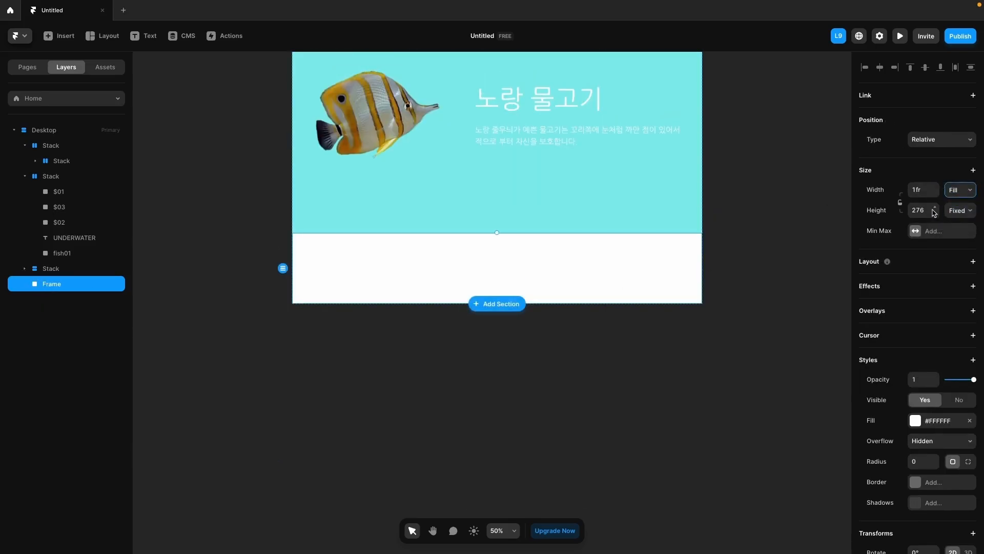
{"action": "left_click", "coordinate": [920, 213]}
{"action": "type", "text": "500"}
{"action": "key", "text": "Return"}
{"action": "left_click", "coordinate": [703, 458]}
{"action": "left_click", "coordinate": [603, 333]}
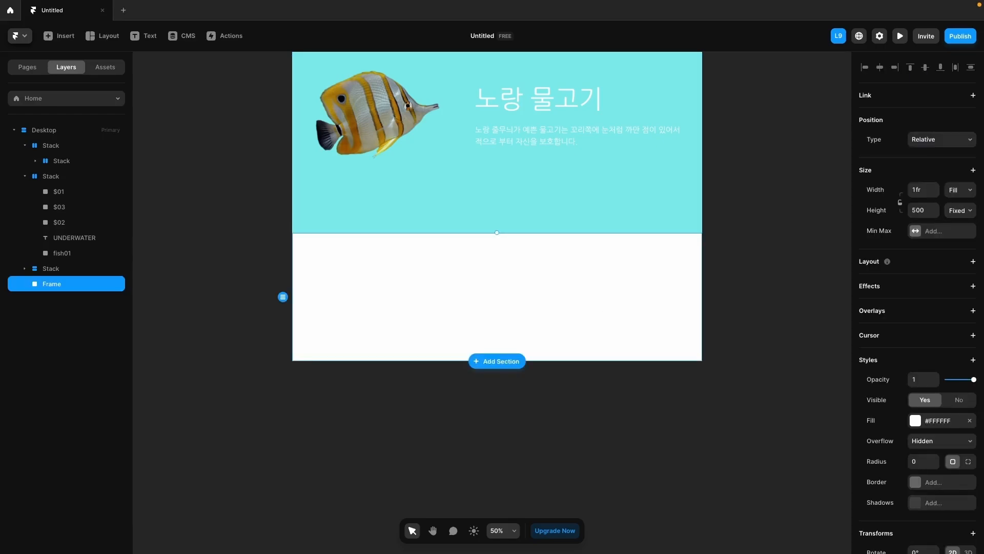
Fill the bottom frame with the image footer.jpg.
{"action": "left_click", "coordinate": [916, 421]}
{"action": "left_click", "coordinate": [823, 330]}
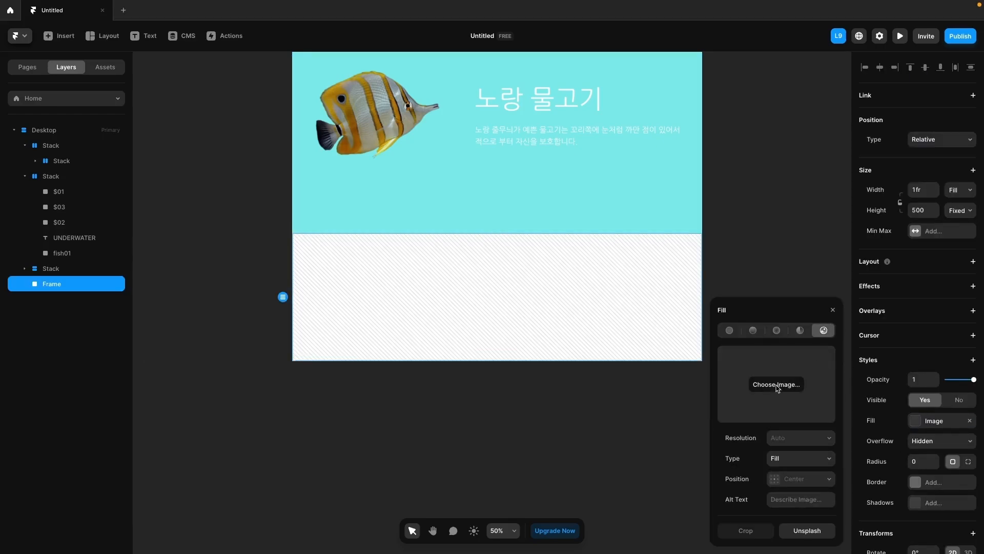
{"action": "left_click", "coordinate": [776, 384]}
{"action": "left_click", "coordinate": [659, 377]}
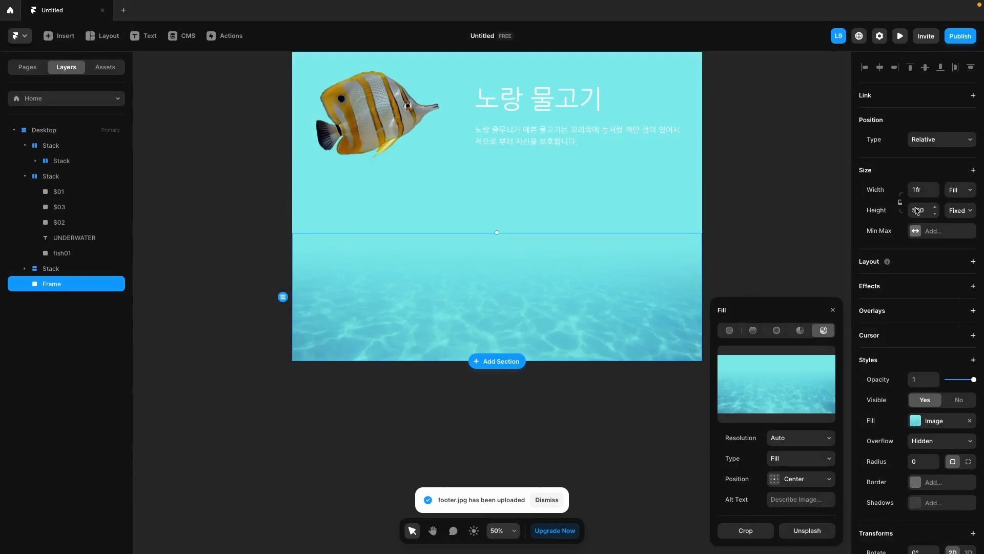
Adjust the height of the footer image frame, settling on 600.
{"action": "left_click", "coordinate": [916, 211]}
{"action": "left_click", "coordinate": [760, 294]}
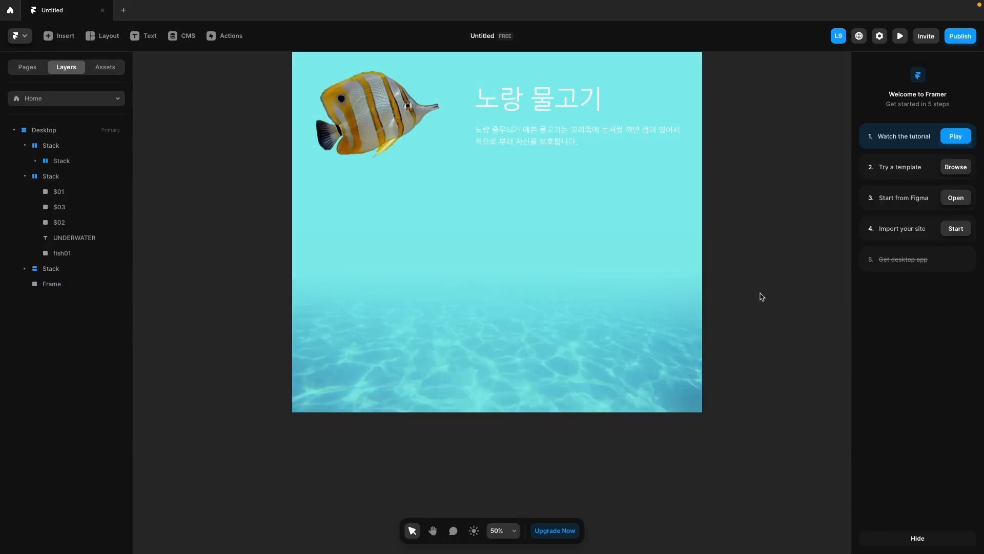
{"action": "left_click", "coordinate": [687, 302]}
{"action": "left_click", "coordinate": [919, 211]}
{"action": "left_click_drag", "start_coordinate": [917, 211], "coordinate": [910, 211]}
{"action": "type", "text": "600"}
{"action": "left_click", "coordinate": [787, 251]}
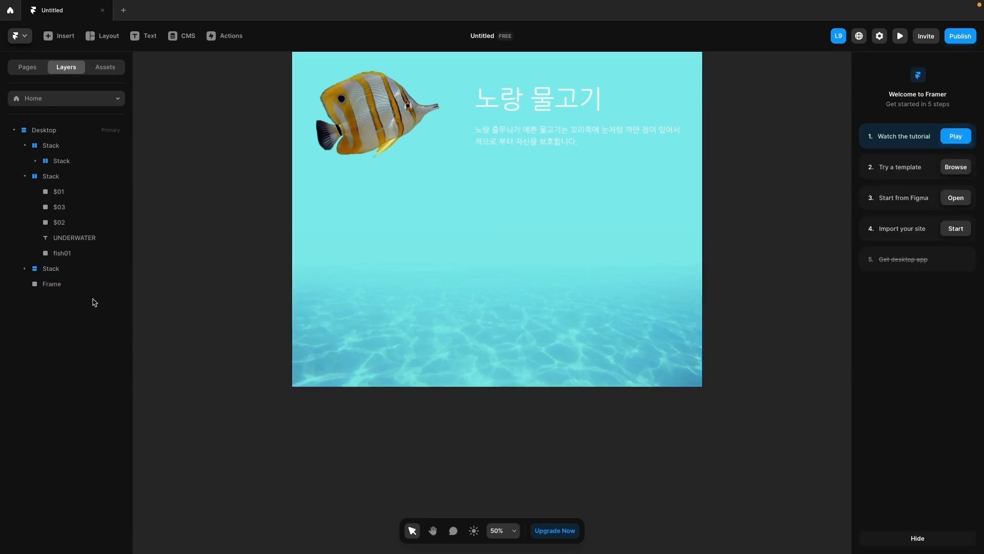
Add the text "CONTACT US" inside the footer frame.
{"action": "left_click", "coordinate": [139, 38]}
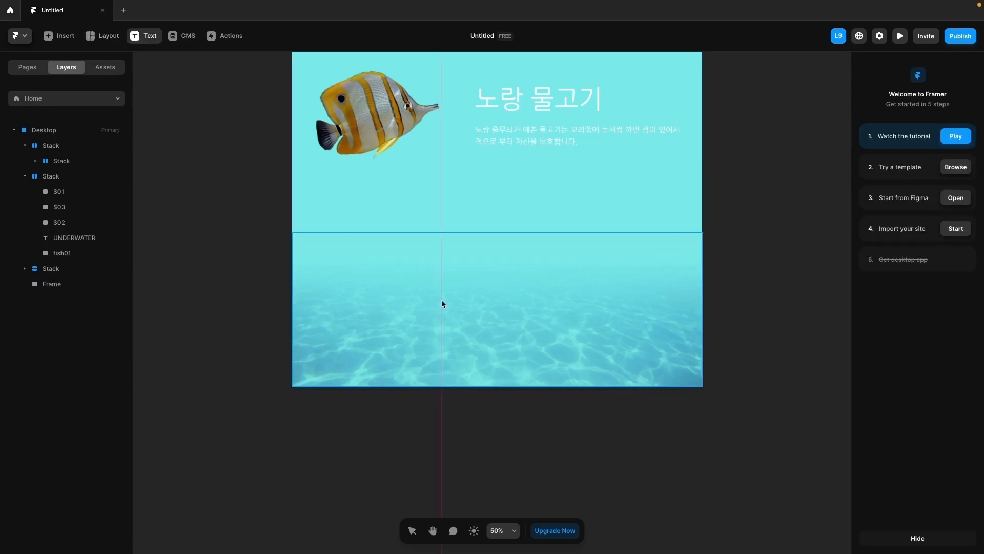
{"action": "left_click", "coordinate": [457, 316]}
{"action": "type", "text": "c"}
{"action": "type", "text": "CONTACT US"}
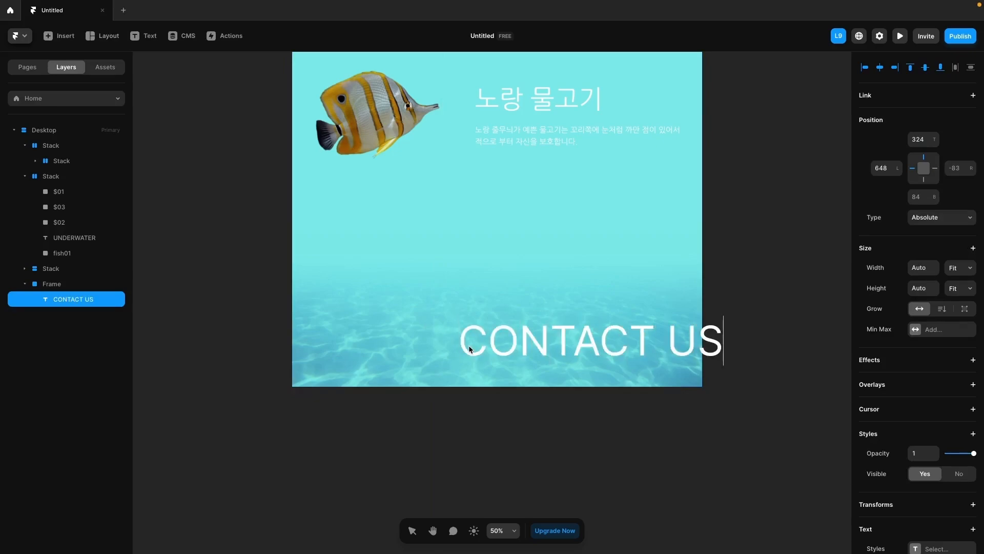
Set the font size of the "CONTACT US" text to 60 pixels.
{"action": "key", "text": "ctrl+a"}
{"action": "scroll", "coordinate": [929, 460], "scroll_direction": "down", "scroll_amount": 5}
{"action": "left_click", "coordinate": [923, 342]}
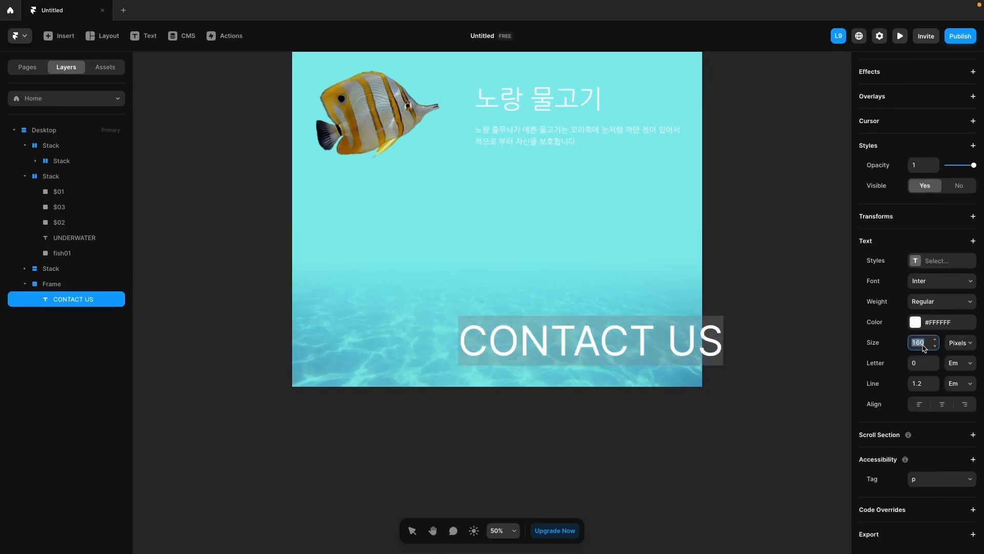
{"action": "type", "text": "30"}
{"action": "key", "text": "Return"}
{"action": "left_click_drag", "start_coordinate": [923, 344], "coordinate": [910, 342]}
{"action": "type", "text": "60"}
{"action": "key", "text": "Return"}
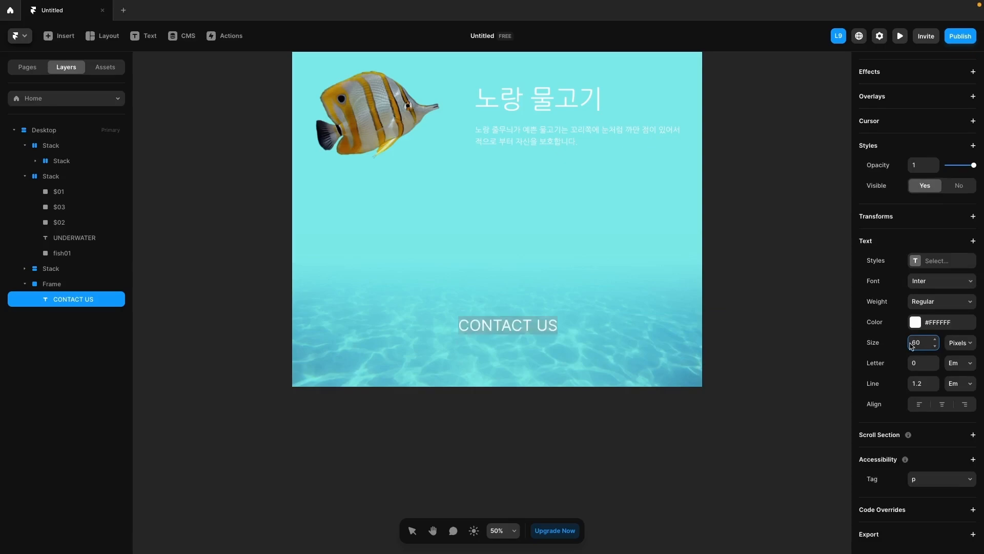
Wrap the "CONTACT US" text in a frame of its own.
{"action": "right_click", "coordinate": [94, 299]}
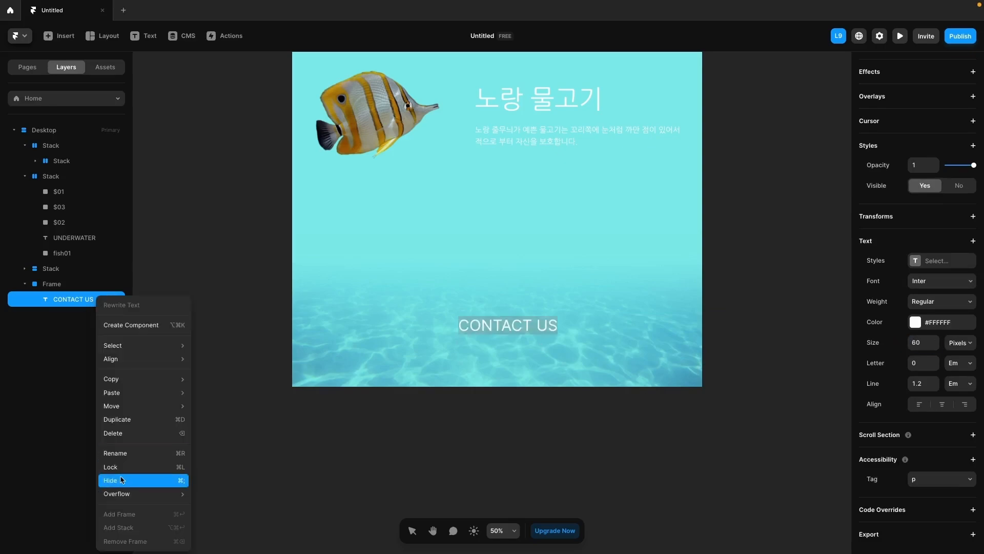
{"action": "left_click", "coordinate": [272, 439]}
{"action": "key", "text": "Escape"}
{"action": "right_click", "coordinate": [483, 325]}
{"action": "left_click", "coordinate": [505, 514]}
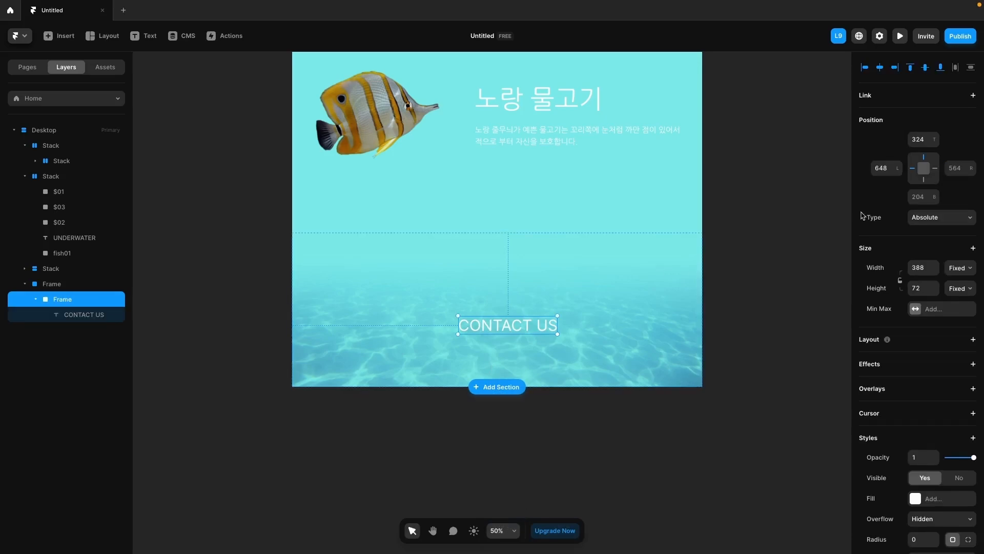
Resize the frame around the "CONTACT US" text to 550 wide and 100 high.
{"action": "left_click", "coordinate": [922, 292]}
{"action": "type", "text": "100"}
{"action": "key", "text": "Return"}
{"action": "left_click", "coordinate": [926, 274]}
{"action": "type", "text": "550"}
Give the "CONTACT US" frame a white #FFFFFF fill and a corner radius of 50.
{"action": "scroll", "coordinate": [917, 308], "scroll_direction": "down", "scroll_amount": 3}
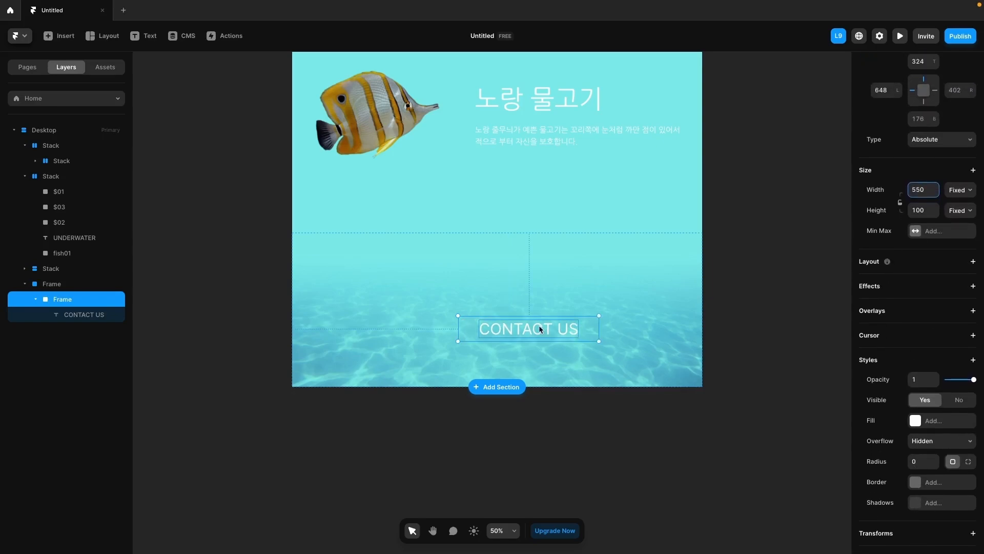
{"action": "left_click", "coordinate": [925, 421]}
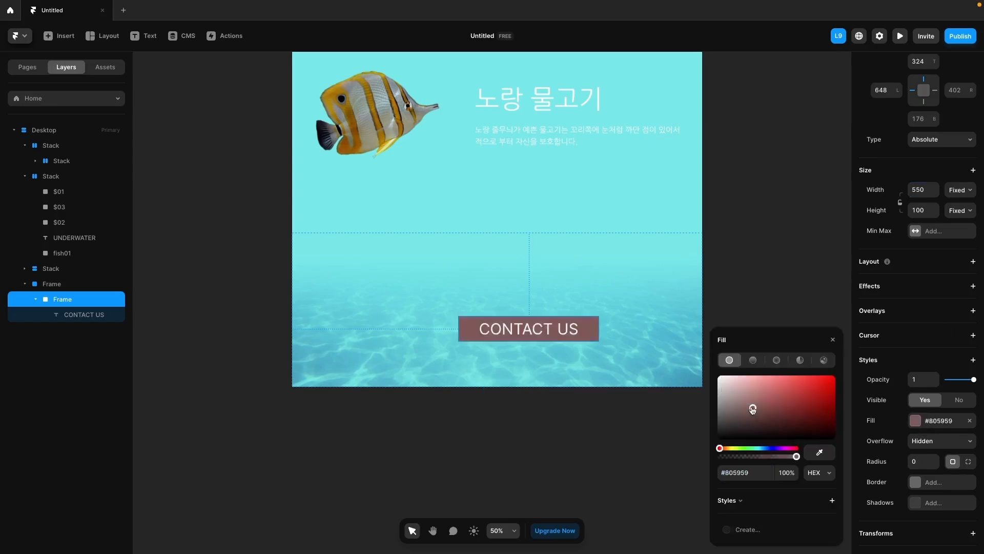
{"action": "left_click", "coordinate": [922, 464]}
{"action": "type", "text": "50"}
{"action": "key", "text": "Return"}
{"action": "left_click", "coordinate": [633, 397]}
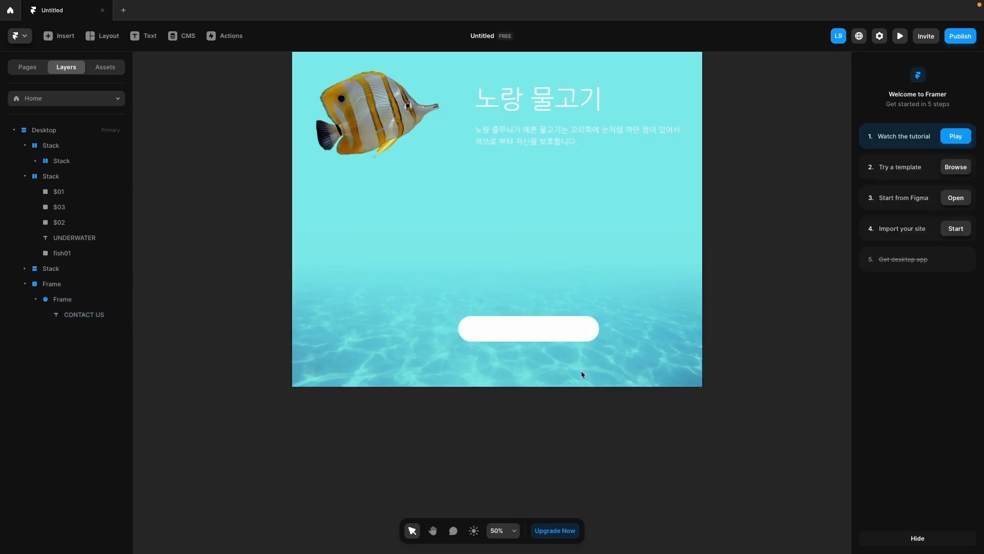
Recolor the "CONTACT US" text to teal #50A8B5, starting from a color sampled off the footer image.
{"action": "left_click", "coordinate": [95, 314]}
{"action": "left_click", "coordinate": [915, 368]}
{"action": "left_click", "coordinate": [819, 451]}
{"action": "left_click", "coordinate": [650, 344]}
{"action": "left_click_drag", "start_coordinate": [792, 388], "coordinate": [781, 396]}
Try the Bold weight on the "CONTACT US" text, settling on Medium.
{"action": "left_click", "coordinate": [950, 351]}
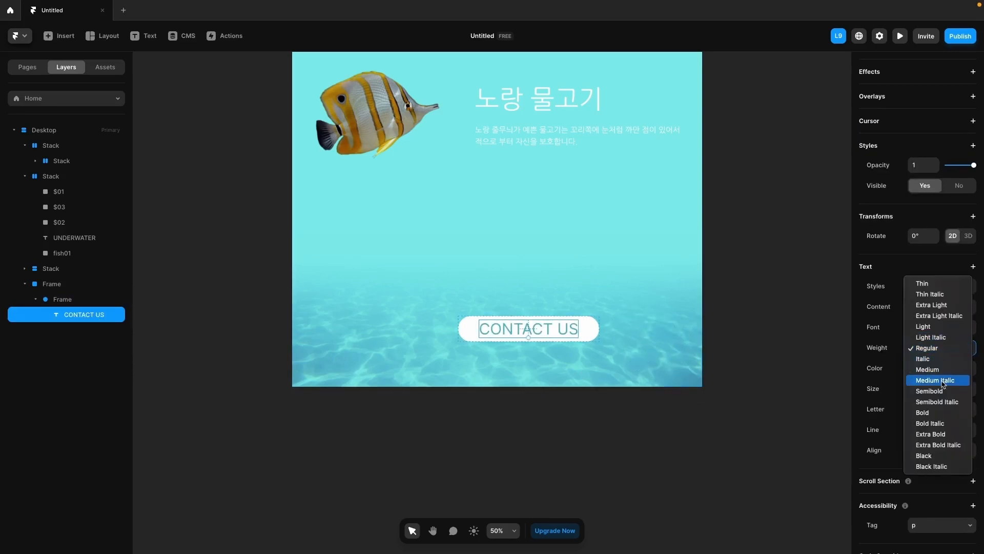
{"action": "left_click", "coordinate": [925, 412]}
{"action": "left_click", "coordinate": [764, 408]}
{"action": "left_click", "coordinate": [567, 336]}
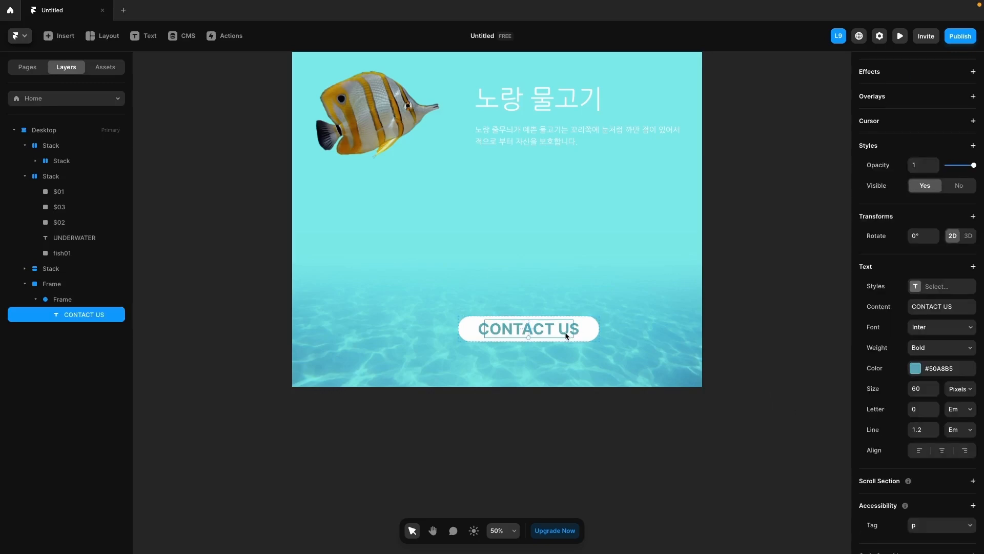
{"action": "left_click", "coordinate": [951, 353]}
{"action": "left_click", "coordinate": [947, 310]}
{"action": "left_click", "coordinate": [744, 426]}
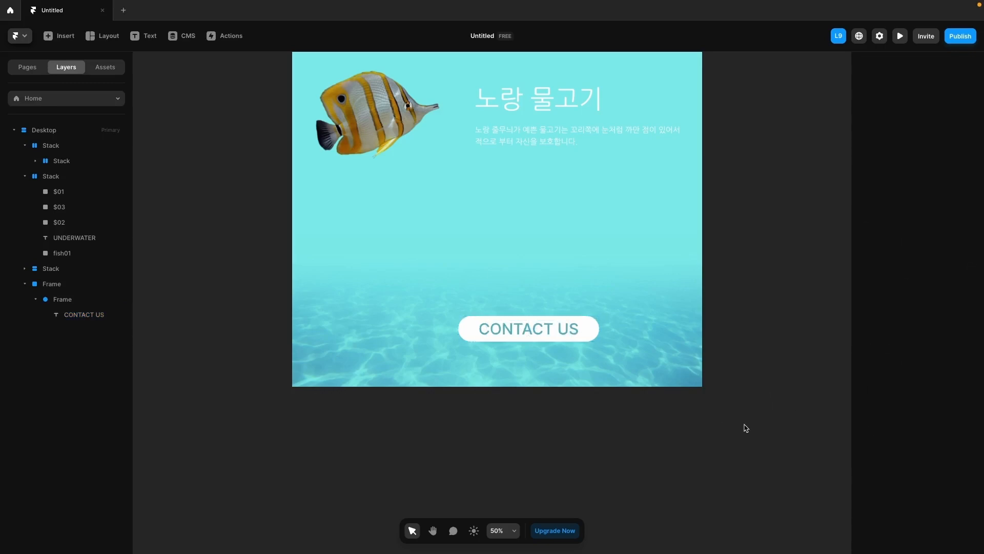
Apply a vertical stack layout to the footer image frame to center the contact button.
{"action": "left_click", "coordinate": [566, 331]}
{"action": "left_click", "coordinate": [590, 329]}
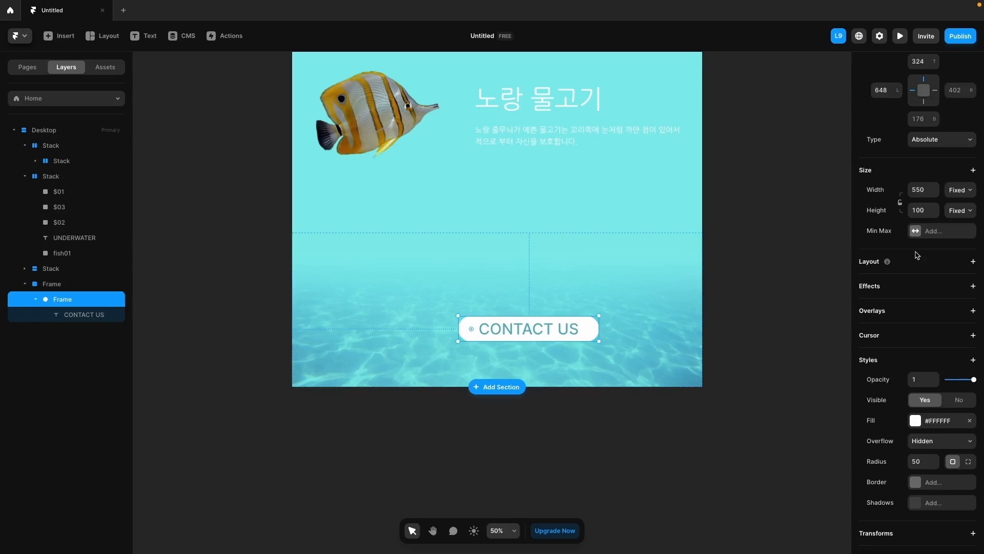
{"action": "scroll", "coordinate": [918, 316], "scroll_direction": "up", "scroll_amount": 1}
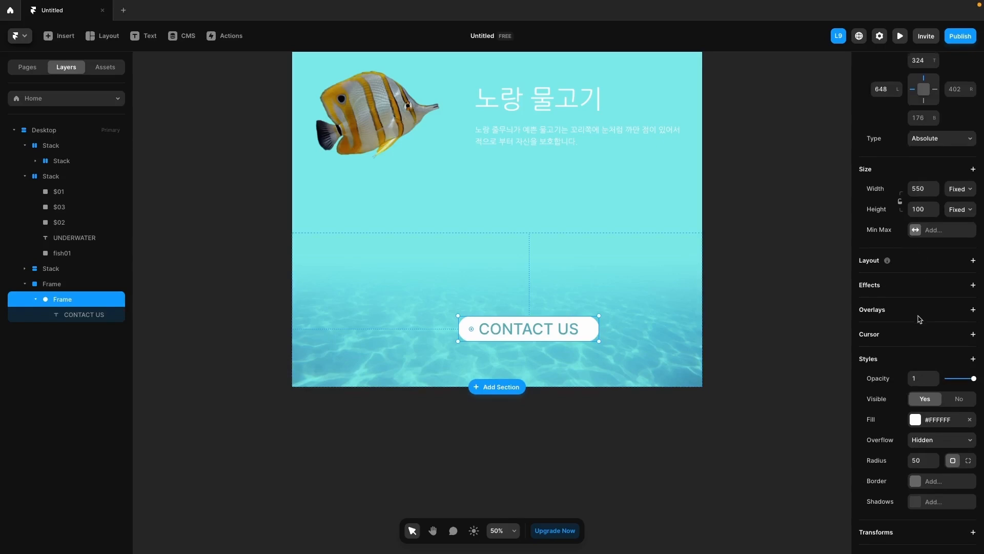
{"action": "left_click", "coordinate": [82, 282]}
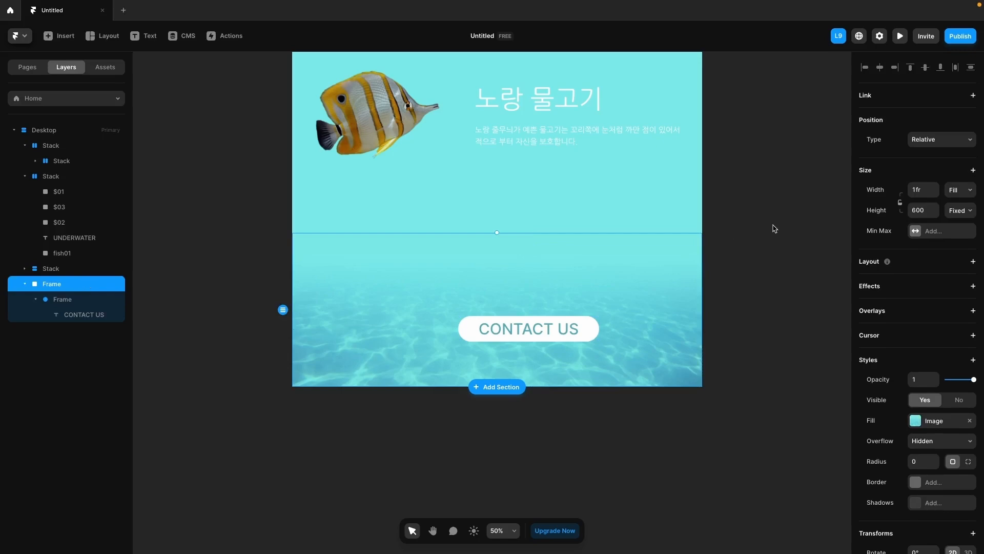
{"action": "left_click", "coordinate": [878, 265]}
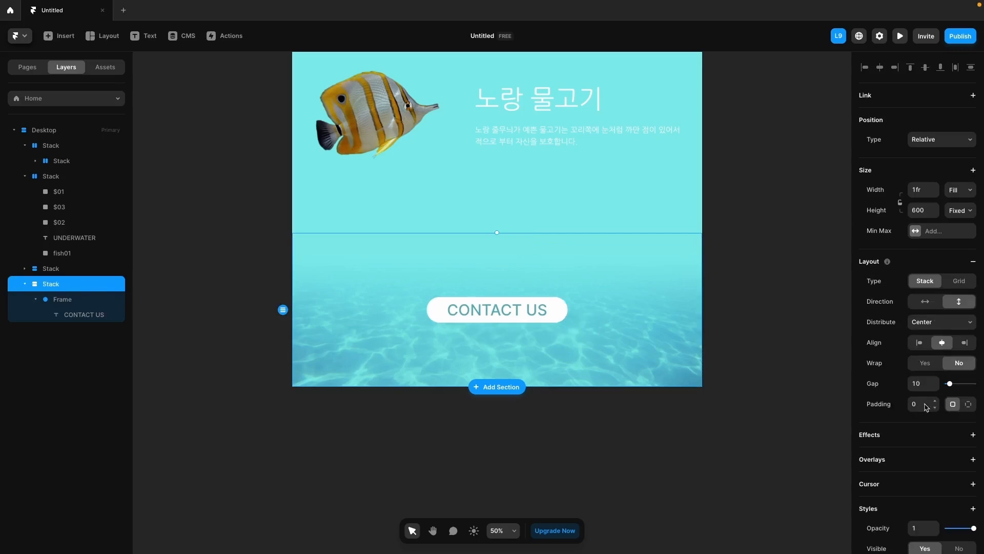
Switch the footer stack to per-side padding and set its top padding to 50.
{"action": "left_click", "coordinate": [968, 404]}
{"action": "left_click", "coordinate": [915, 425]}
{"action": "type", "text": "50"}
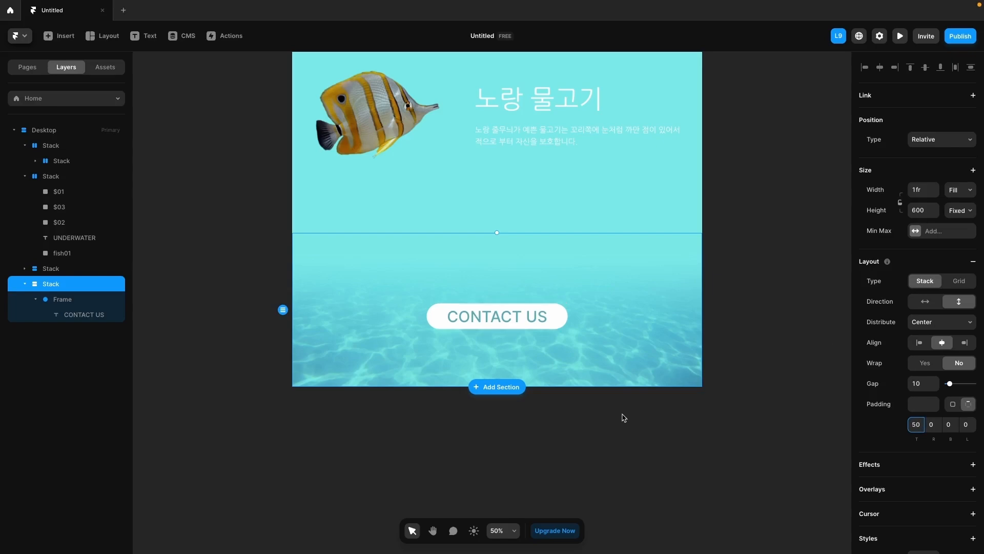
{"action": "left_click", "coordinate": [703, 408]}
Set the font size of the "CONTACT US" text to 50 pixels.
{"action": "left_click", "coordinate": [518, 322]}
{"action": "left_click", "coordinate": [918, 389]}
{"action": "type", "text": "50"}
{"action": "key", "text": "Return"}
{"action": "left_click", "coordinate": [752, 396]}
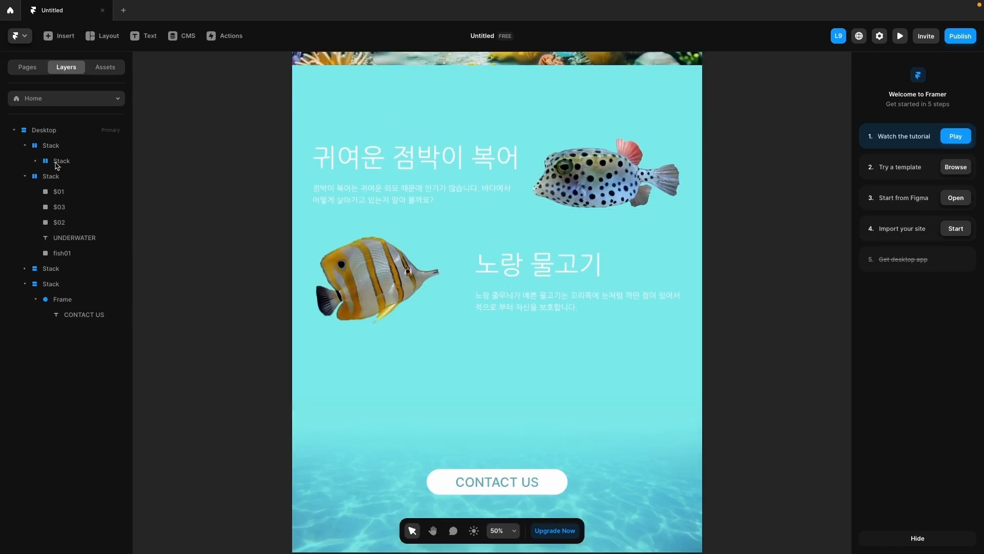
Increase the gap between the two fish rows in their parent stack, trying 150 and settling on 170.
{"action": "left_click", "coordinate": [54, 176]}
{"action": "left_click", "coordinate": [50, 269]}
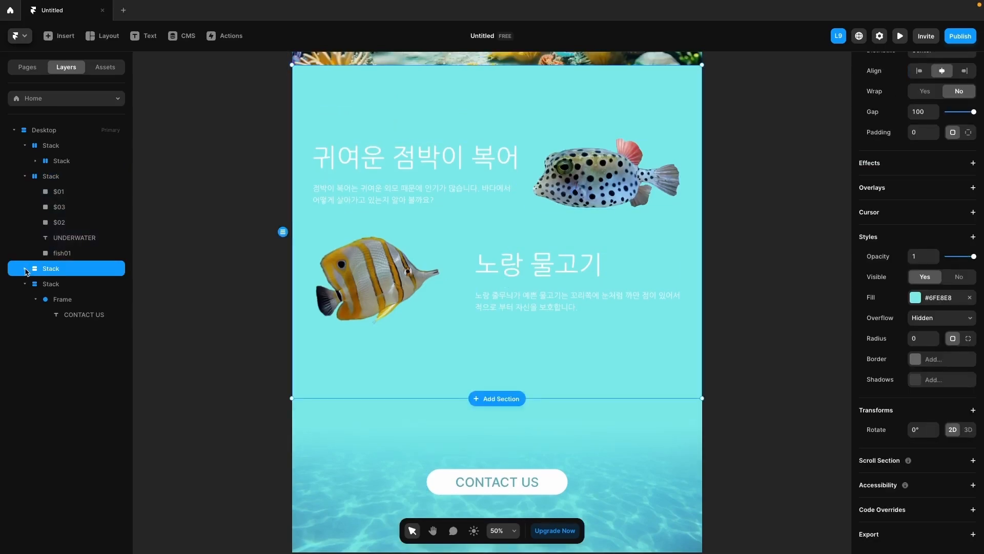
{"action": "left_click", "coordinate": [26, 269]}
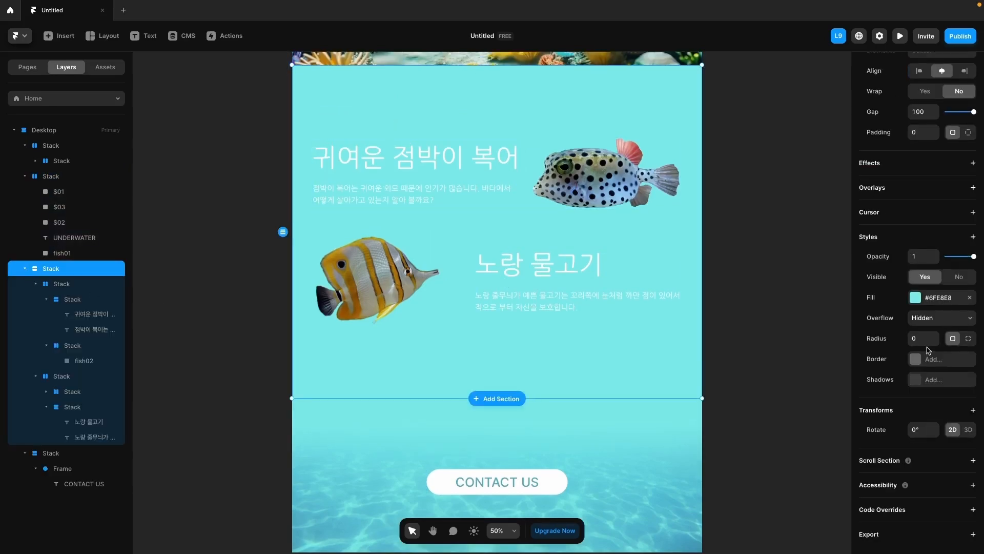
{"action": "scroll", "coordinate": [928, 350], "scroll_direction": "up", "scroll_amount": 3}
{"action": "left_click", "coordinate": [916, 207]}
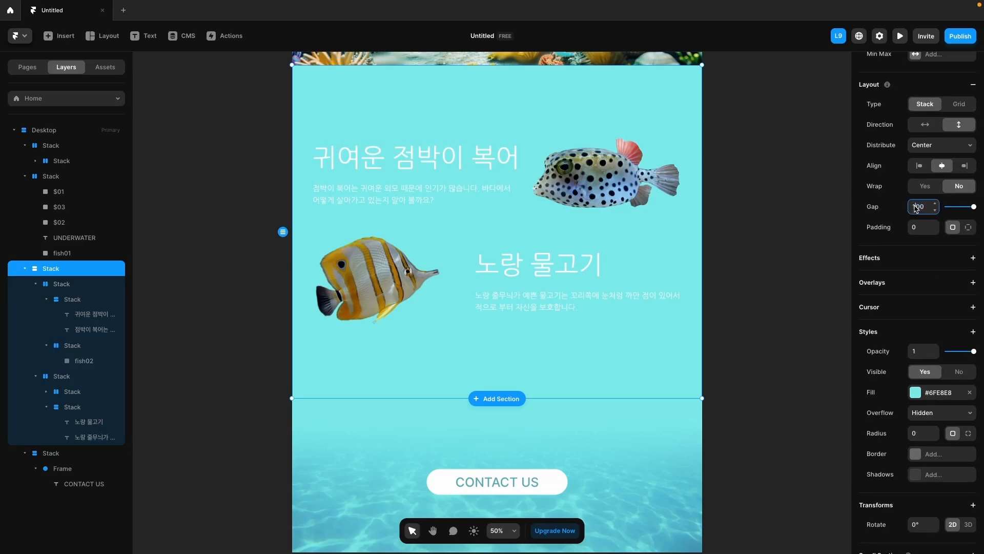
{"action": "type", "text": "150"}
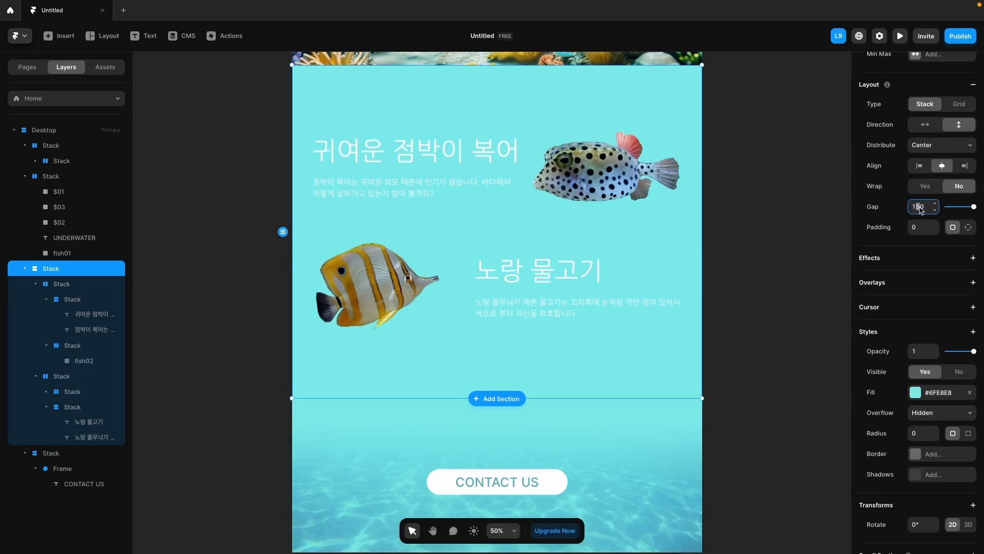
{"action": "key", "text": "Delete"}
{"action": "type", "text": "7"}
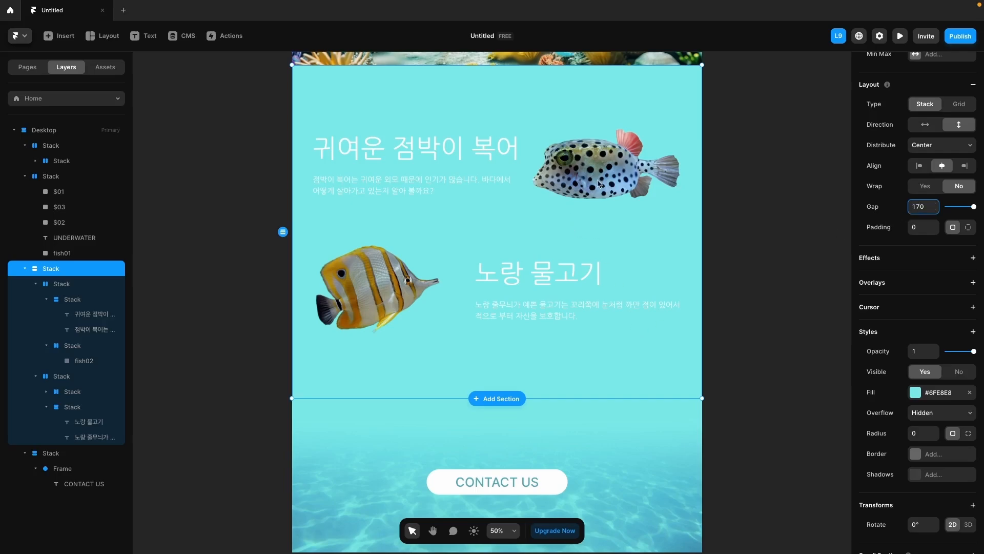
Scale the spotted fish image down to about 505 by 238.
{"action": "left_click", "coordinate": [583, 175]}
{"action": "left_click", "coordinate": [581, 176]}
{"action": "left_click_drag", "start_coordinate": [533, 199], "coordinate": [547, 189]}
Set both the width and height of the stack holding the fish02 image to Fit.
{"action": "left_click", "coordinate": [83, 361]}
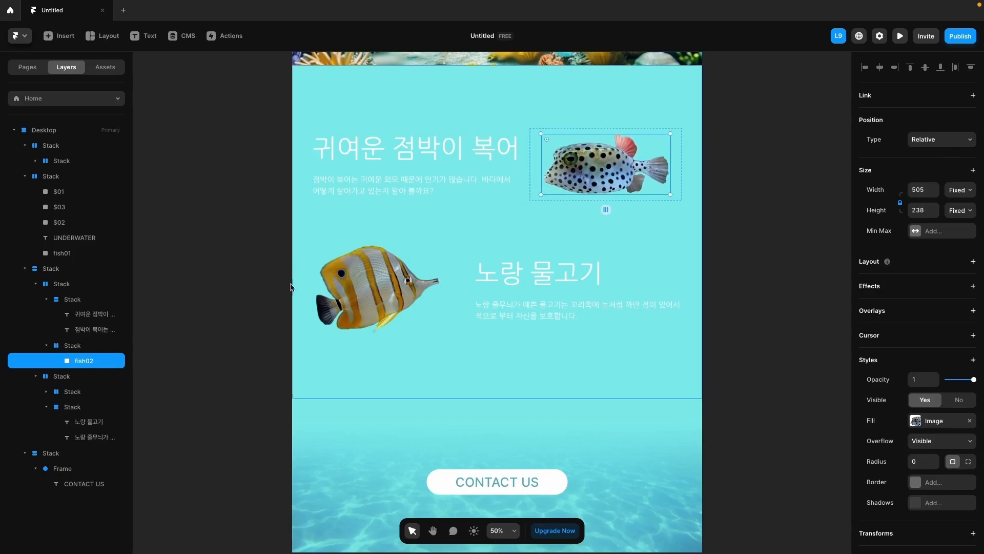
{"action": "left_click", "coordinate": [80, 347]}
{"action": "left_click", "coordinate": [959, 190]}
{"action": "left_click", "coordinate": [957, 221]}
{"action": "left_click", "coordinate": [959, 210]}
{"action": "left_click", "coordinate": [958, 242]}
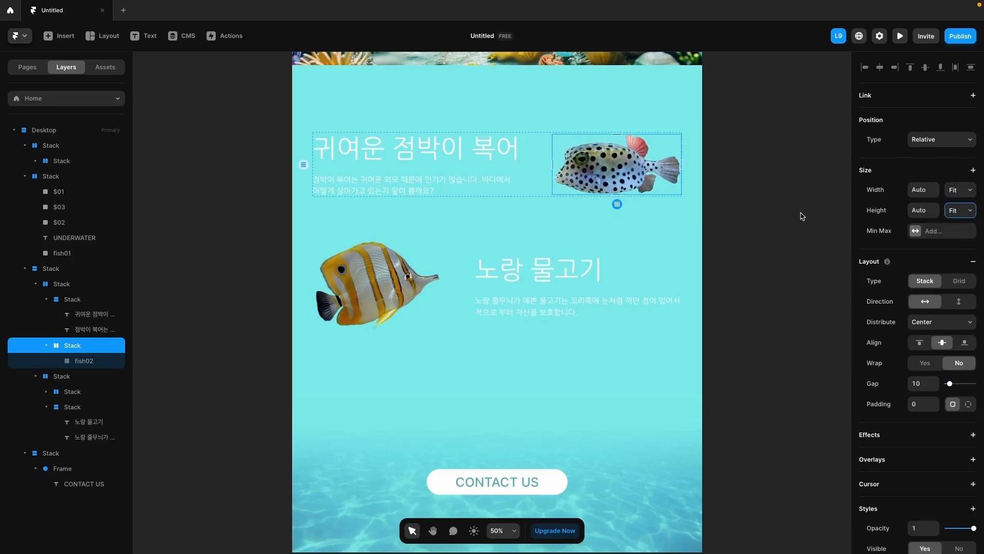
Resize the spotted fish image to about 530 by 250 and the yellow striped fish to about 484 by 344.
{"action": "left_click", "coordinate": [606, 169]}
{"action": "left_click_drag", "start_coordinate": [552, 195], "coordinate": [547, 198]}
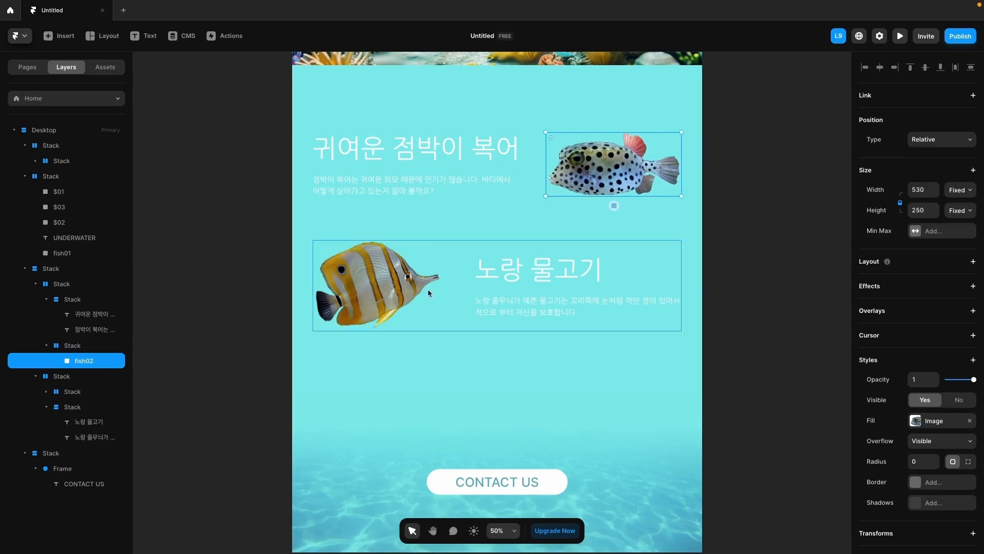
{"action": "left_click", "coordinate": [418, 322]}
{"action": "left_click_drag", "start_coordinate": [439, 333], "coordinate": [443, 336]}
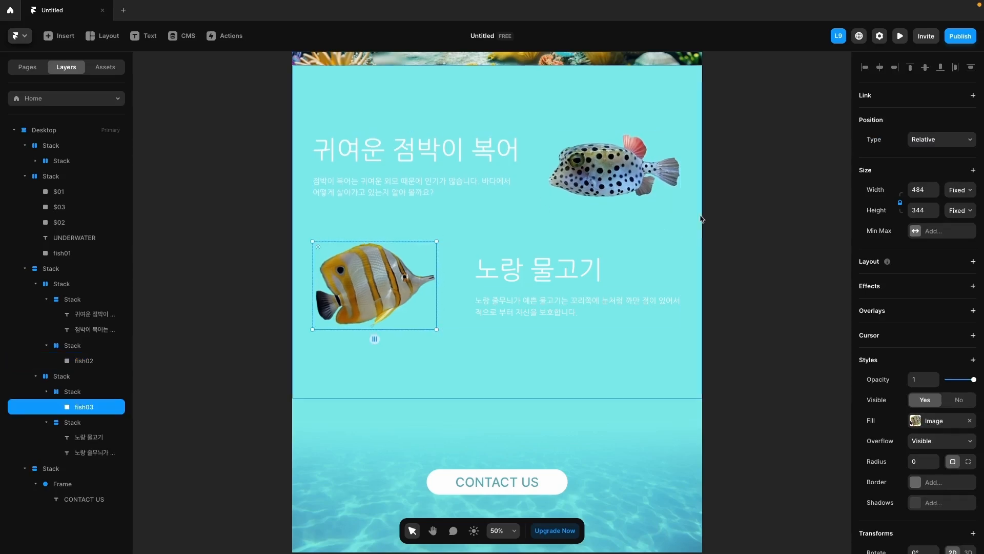
{"action": "left_click", "coordinate": [767, 281]}
Review the whole page on the canvas and in preview, checking the hero and fish rows.
{"action": "scroll", "coordinate": [769, 282], "scroll_direction": "up", "scroll_amount": 6}
{"action": "scroll", "coordinate": [768, 282], "scroll_direction": "down", "scroll_amount": 8}
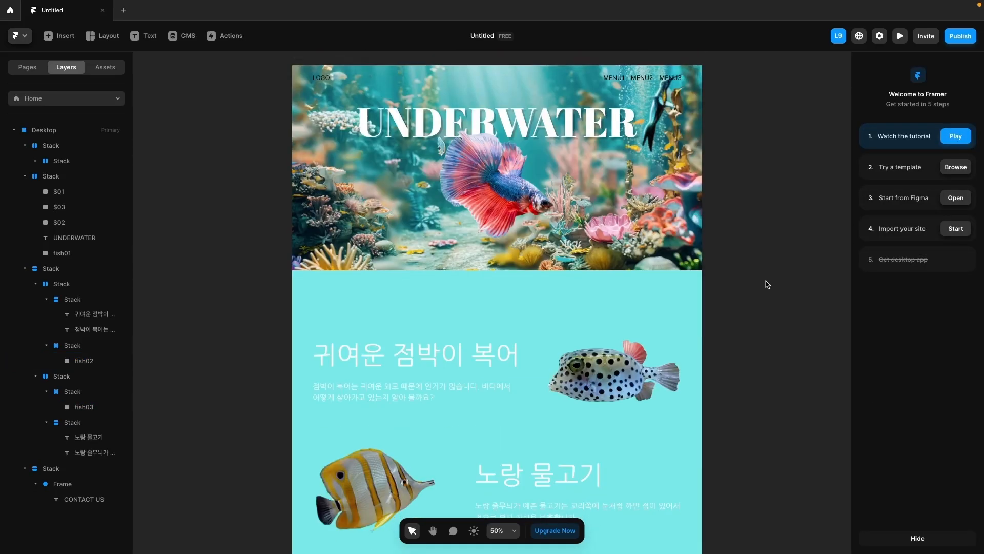
{"action": "scroll", "coordinate": [771, 285], "scroll_direction": "up", "scroll_amount": 8}
{"action": "left_click", "coordinate": [900, 36]}
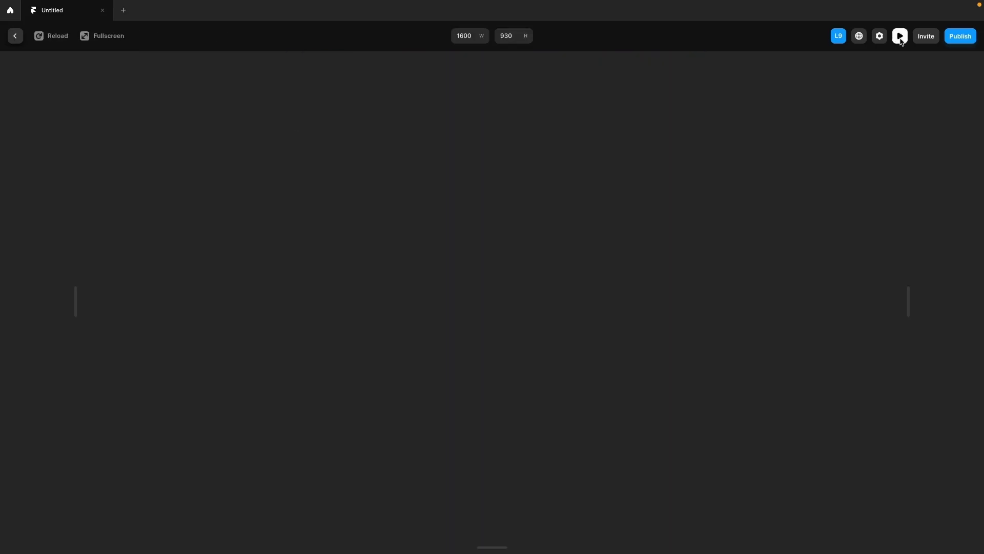
{"action": "scroll", "coordinate": [801, 197], "scroll_direction": "down", "scroll_amount": 3}
{"action": "scroll", "coordinate": [802, 200], "scroll_direction": "down", "scroll_amount": 10}
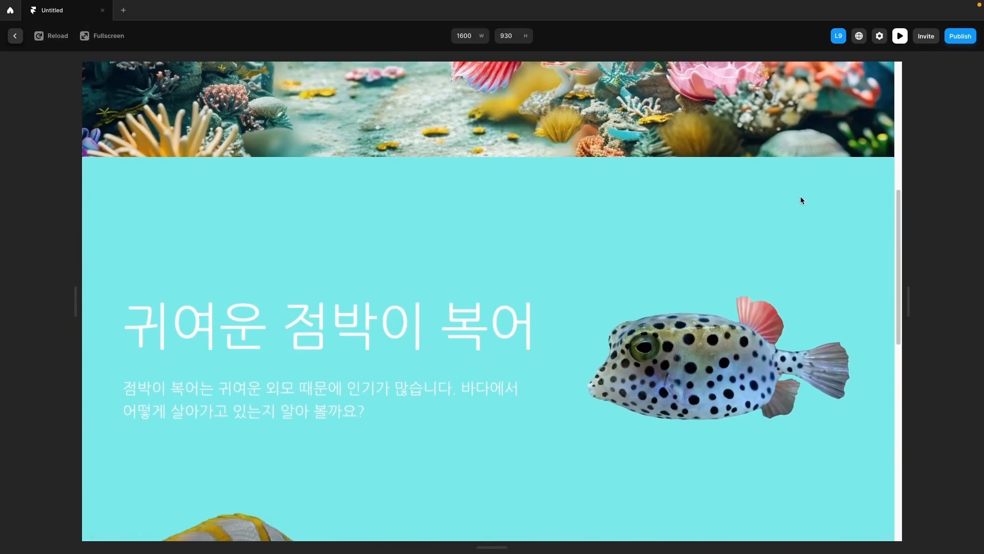
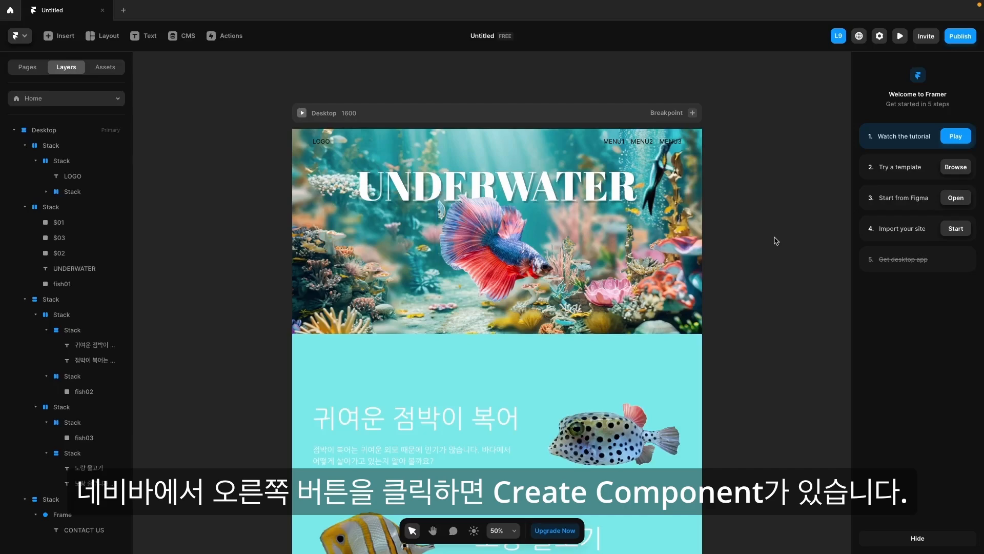
Create a component named nav_bar from the navigation bar stack.
{"action": "left_click", "coordinate": [699, 147]}
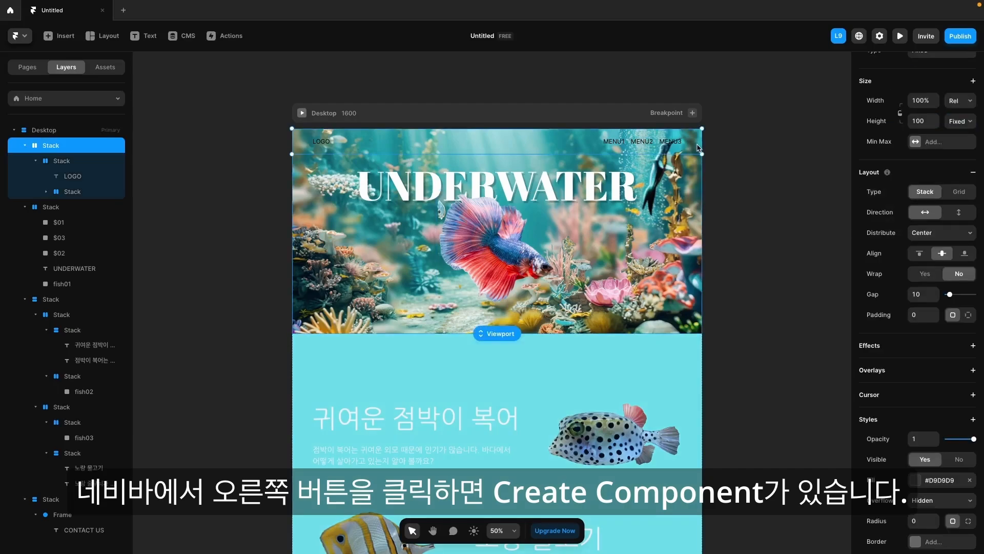
{"action": "right_click", "coordinate": [689, 148]}
{"action": "left_click", "coordinate": [709, 153]}
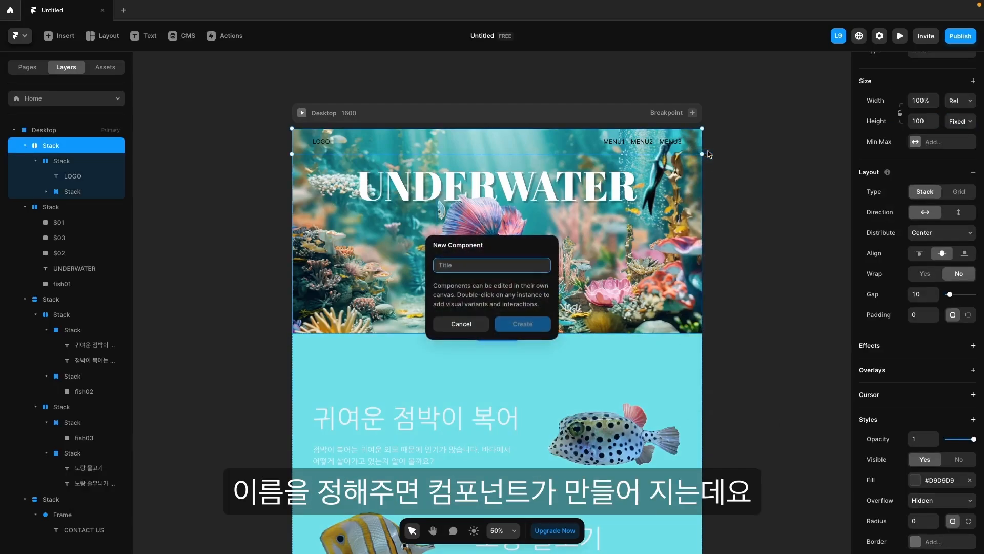
{"action": "type", "text": "nave"}
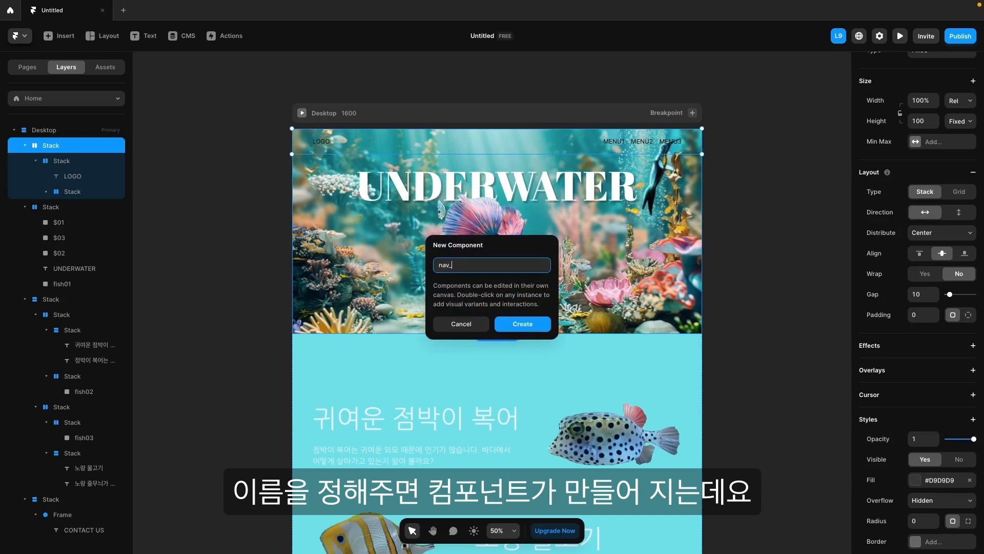
{"action": "left_click", "coordinate": [524, 324]}
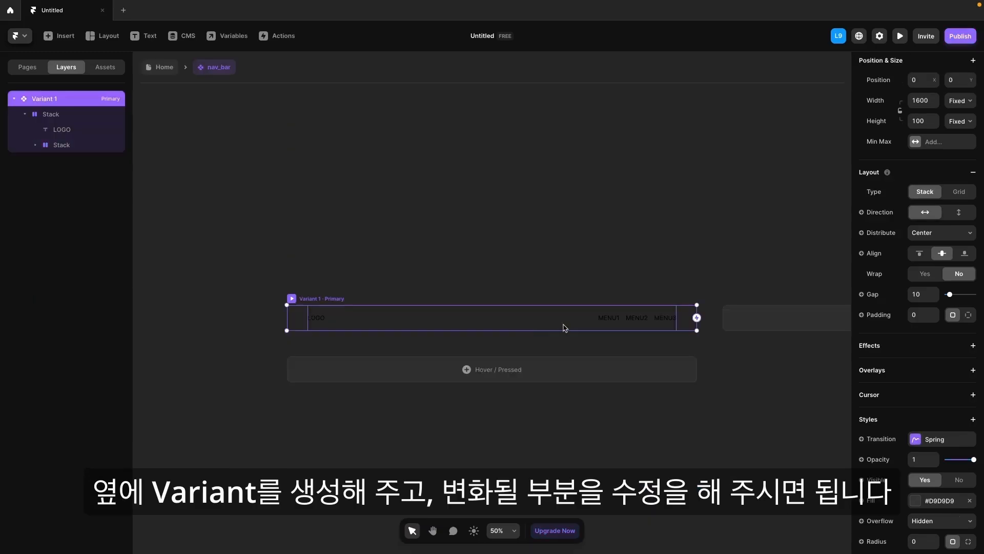
Add a second variant to the nav_bar component beside the primary one.
{"action": "key", "text": "space"}
{"action": "left_click_drag", "start_coordinate": [681, 437], "coordinate": [386, 422]}
{"action": "key", "text": "v"}
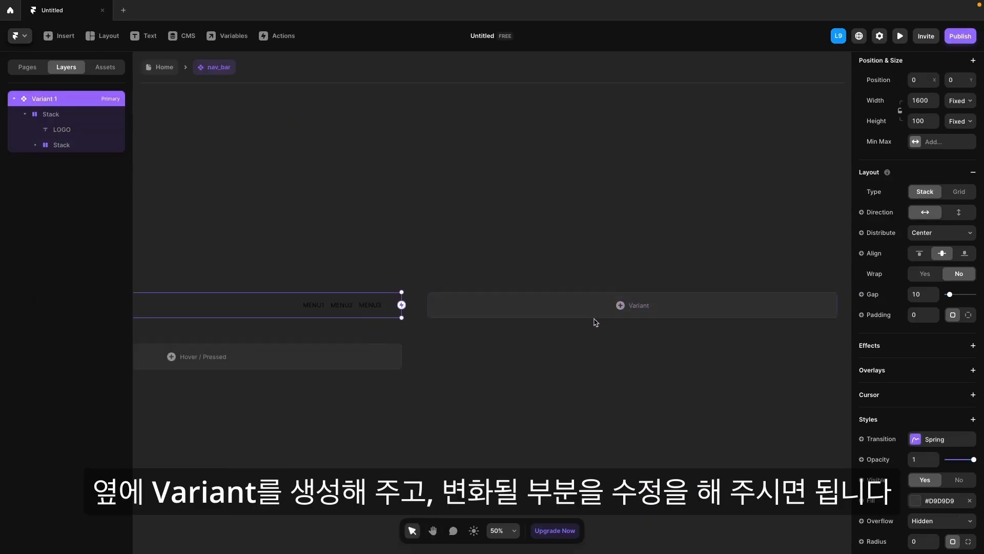
{"action": "left_click", "coordinate": [638, 309]}
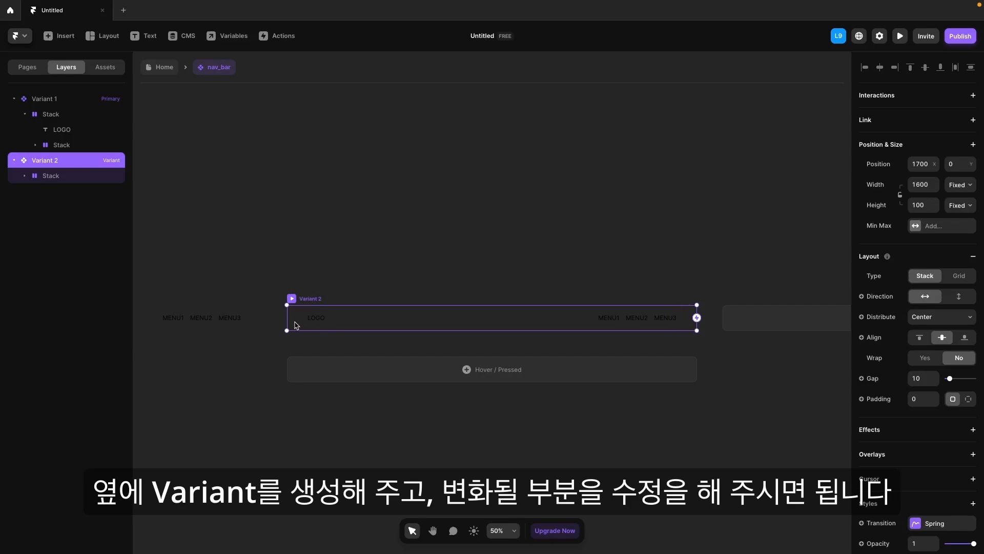
Set the fill of Variant 2 to white #FFFFFF at 25% opacity.
{"action": "scroll", "coordinate": [914, 498], "scroll_direction": "down", "scroll_amount": 3}
{"action": "left_click", "coordinate": [915, 428]}
{"action": "left_click", "coordinate": [743, 396]}
{"action": "left_click_drag", "start_coordinate": [743, 397], "coordinate": [717, 376]}
{"action": "left_click_drag", "start_coordinate": [719, 457], "coordinate": [734, 458]}
{"action": "left_click", "coordinate": [786, 473]}
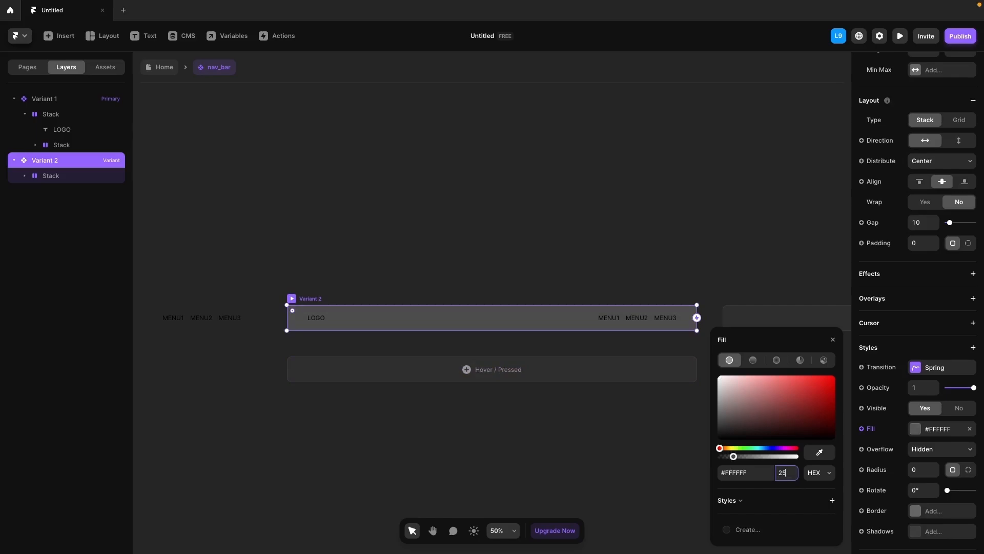
{"action": "type", "text": "25"}
{"action": "left_click", "coordinate": [419, 282]}
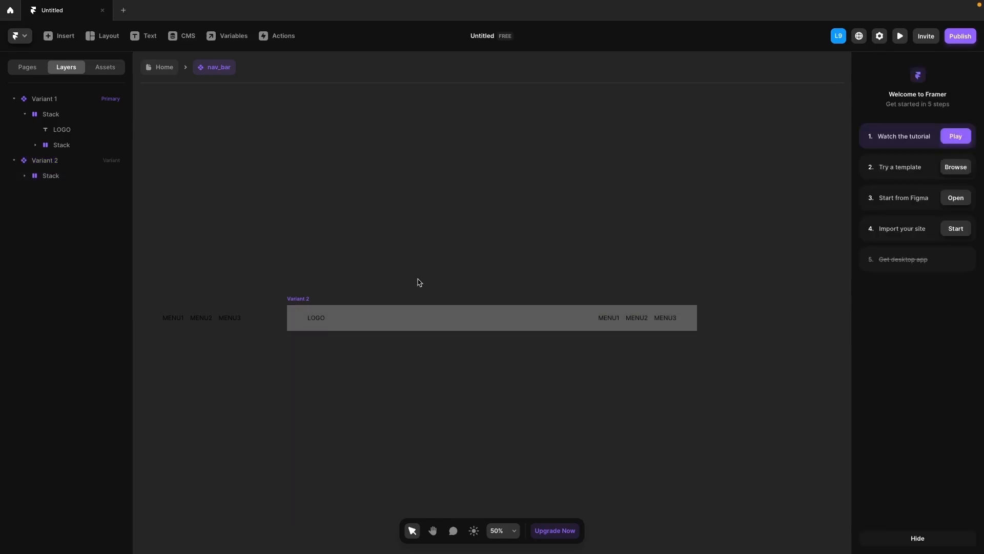
Return to the Home page and preview it, checking the navigation bar from the hero down to the fish section.
{"action": "left_click", "coordinate": [171, 71]}
{"action": "left_click", "coordinate": [459, 394]}
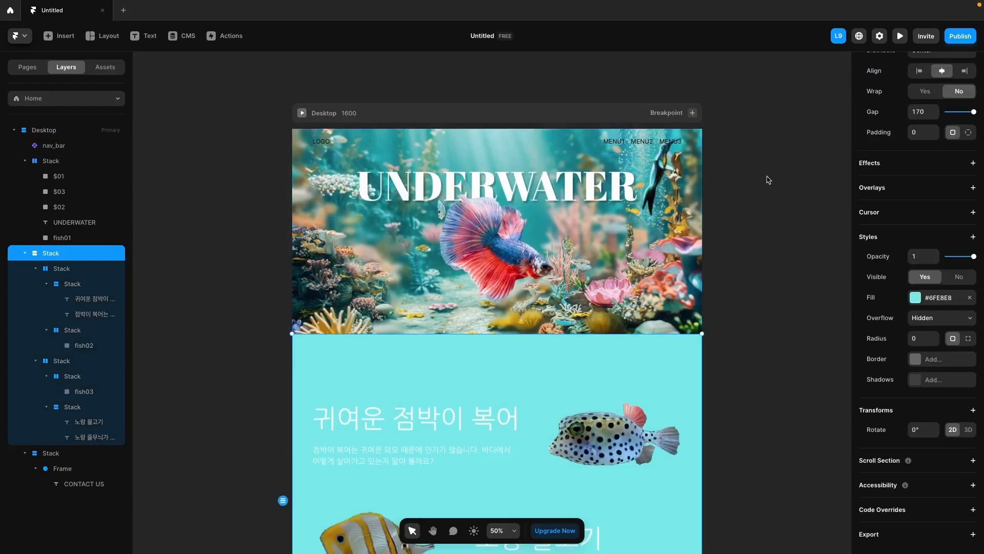
{"action": "left_click", "coordinate": [900, 36]}
{"action": "scroll", "coordinate": [786, 125], "scroll_direction": "down", "scroll_amount": 8}
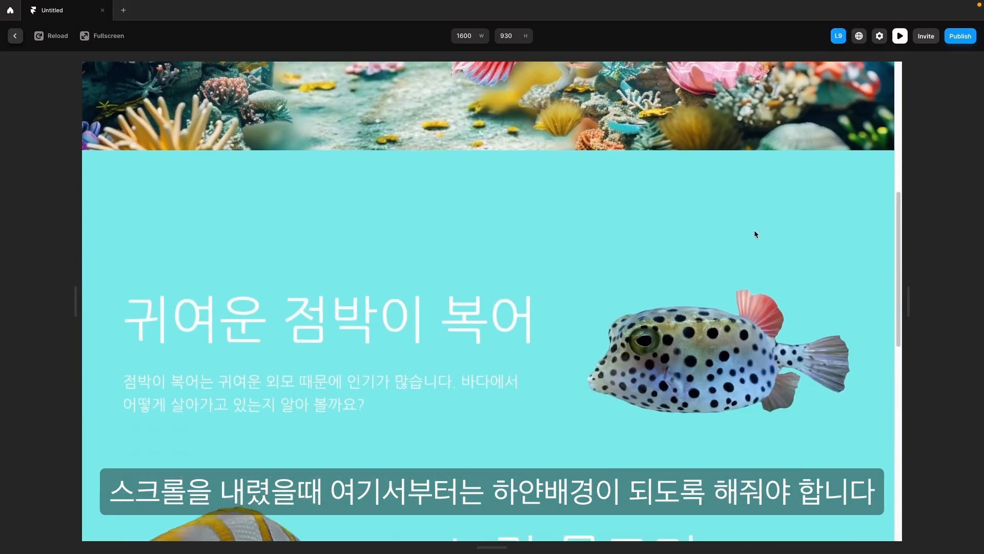
Leave the preview and give the turquoise fish section the scroll section name 2.
{"action": "scroll", "coordinate": [755, 233], "scroll_direction": "down", "scroll_amount": 3}
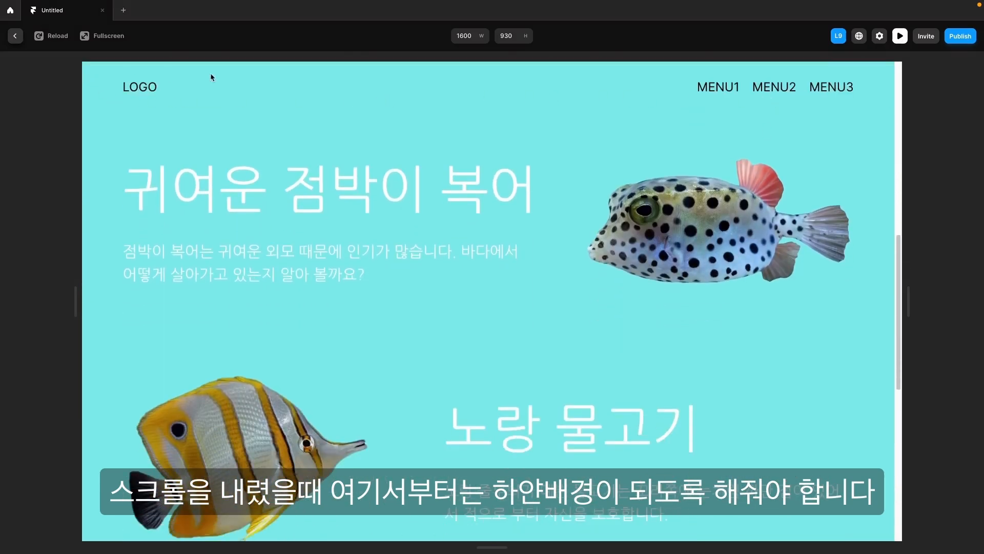
{"action": "left_click", "coordinate": [900, 36]}
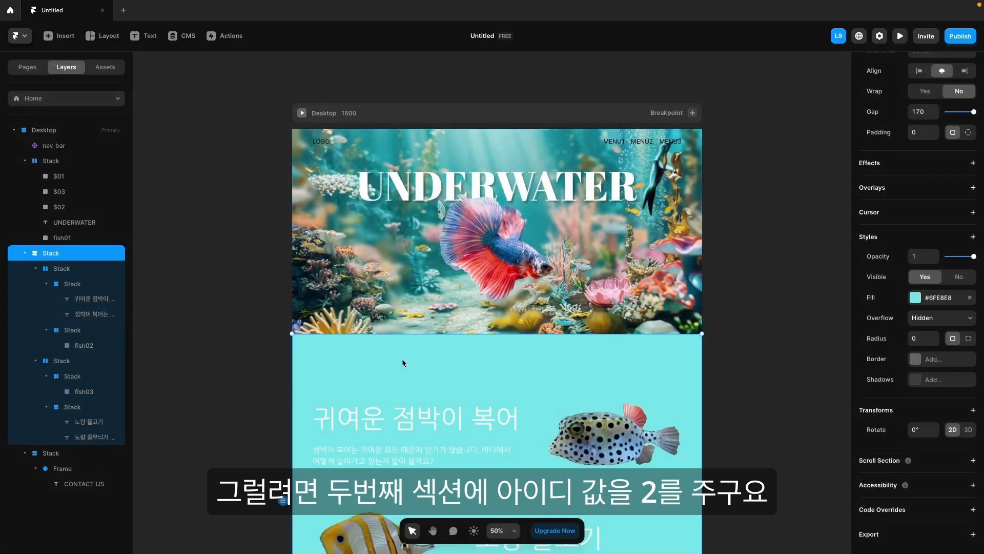
{"action": "left_click", "coordinate": [973, 460]}
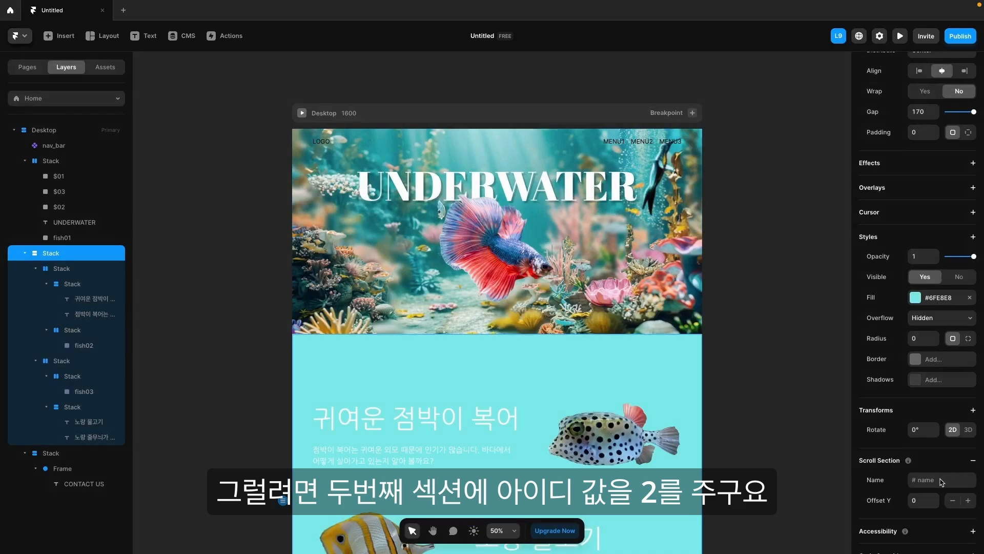
{"action": "left_click", "coordinate": [930, 481]}
{"action": "type", "text": "2"}
{"action": "left_click", "coordinate": [749, 401]}
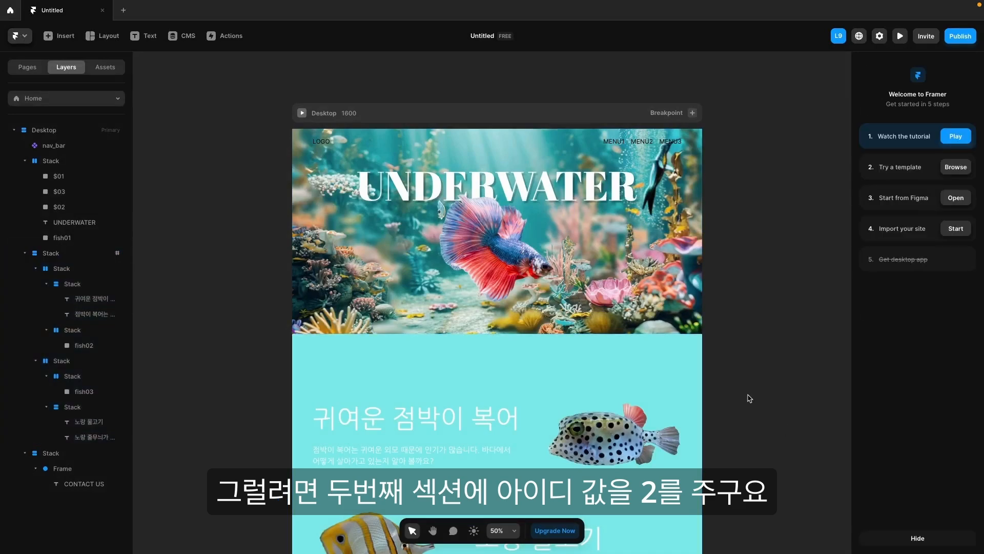
Add a Scroll Variant effect to the nav_bar instance with Section in View as its trigger.
{"action": "left_click", "coordinate": [684, 149]}
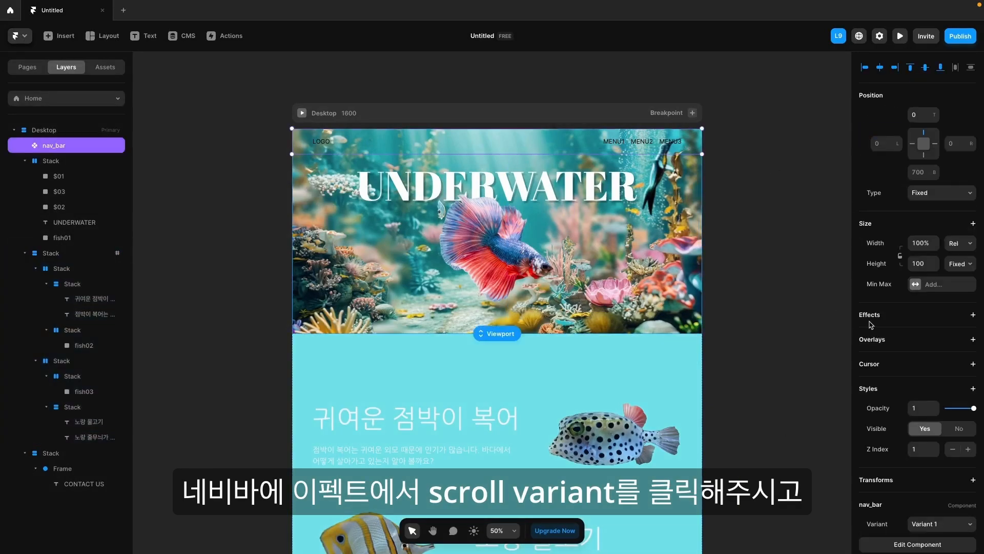
{"action": "left_click", "coordinate": [972, 314]}
{"action": "left_click", "coordinate": [949, 443]}
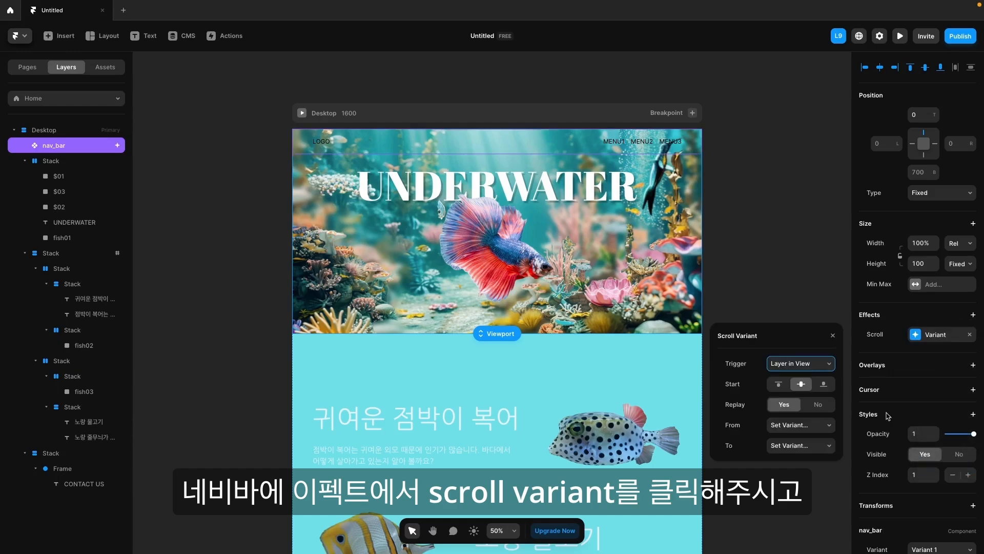
{"action": "left_click", "coordinate": [815, 364]}
{"action": "left_click", "coordinate": [815, 365]}
{"action": "left_click", "coordinate": [815, 365]}
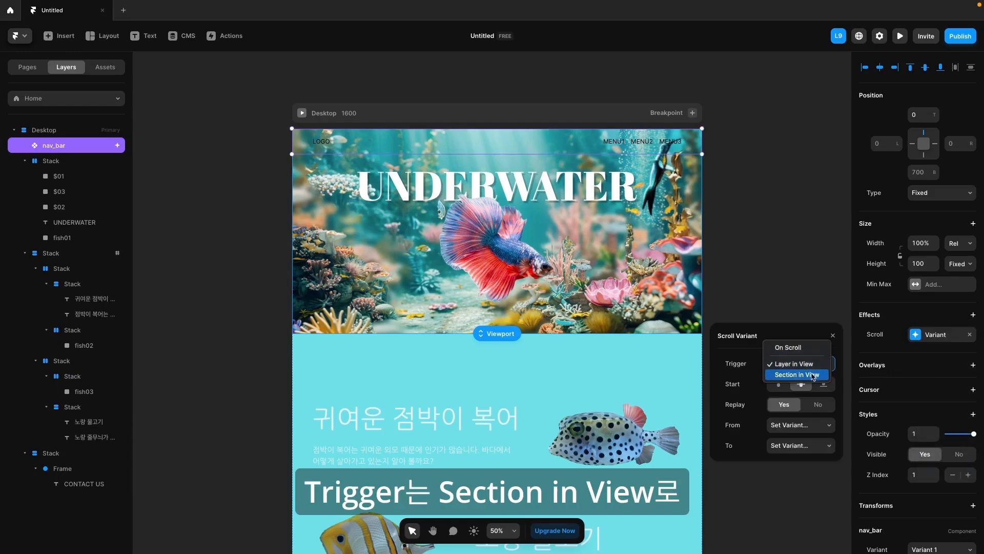
{"action": "left_click", "coordinate": [814, 375]}
Have the nav_bar's scroll effect switch to Variant 2 at section #2.
{"action": "left_click", "coordinate": [800, 426]}
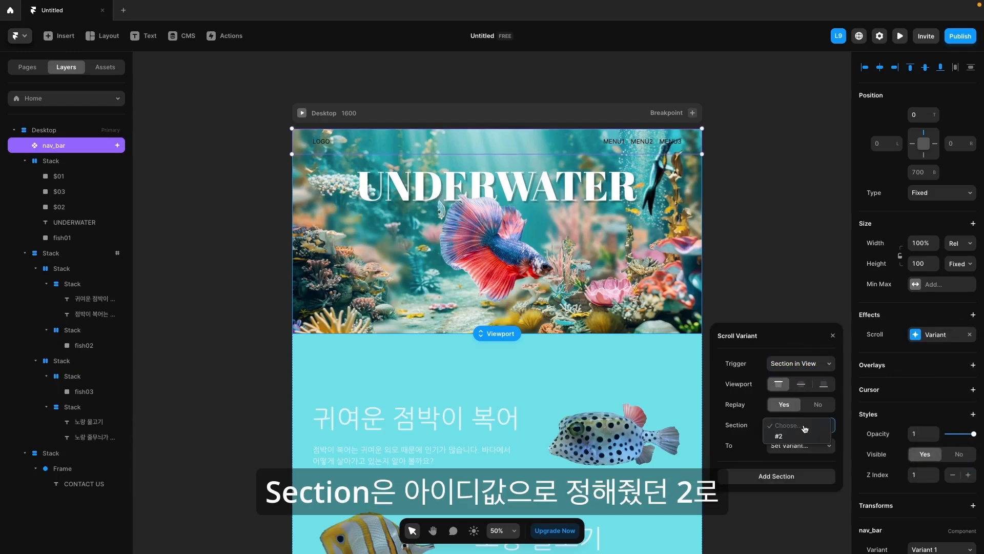
{"action": "left_click", "coordinate": [792, 437]}
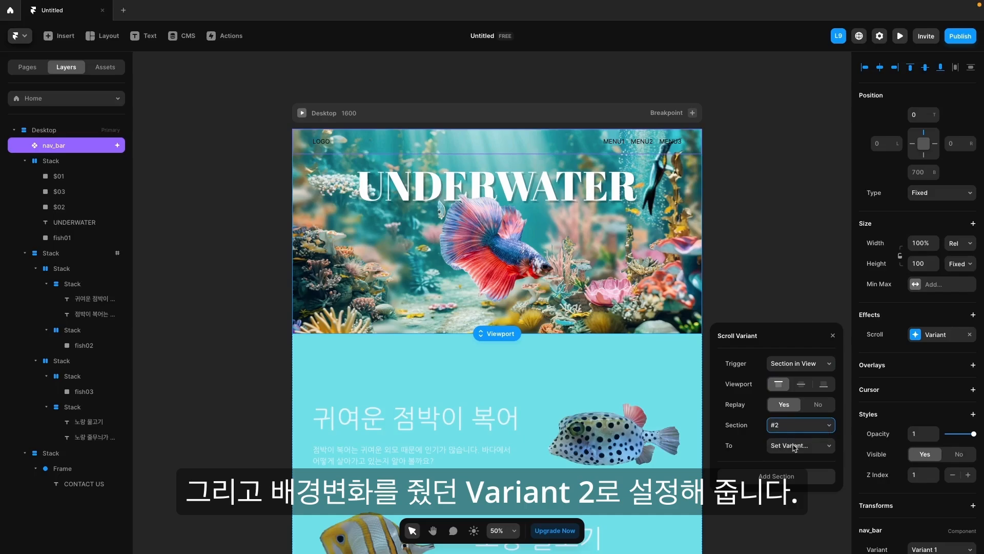
{"action": "left_click", "coordinate": [794, 446]}
{"action": "left_click", "coordinate": [800, 472]}
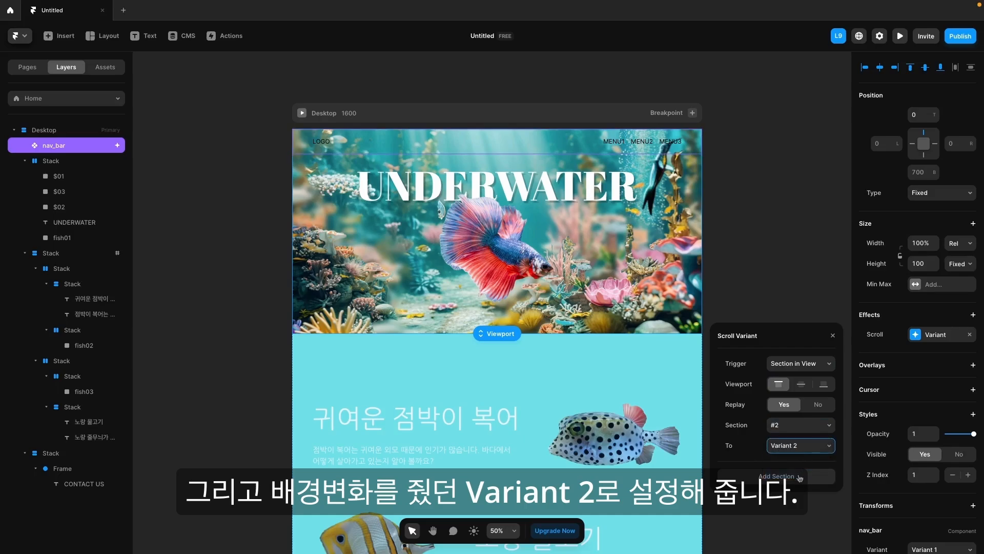
{"action": "left_click", "coordinate": [817, 290]}
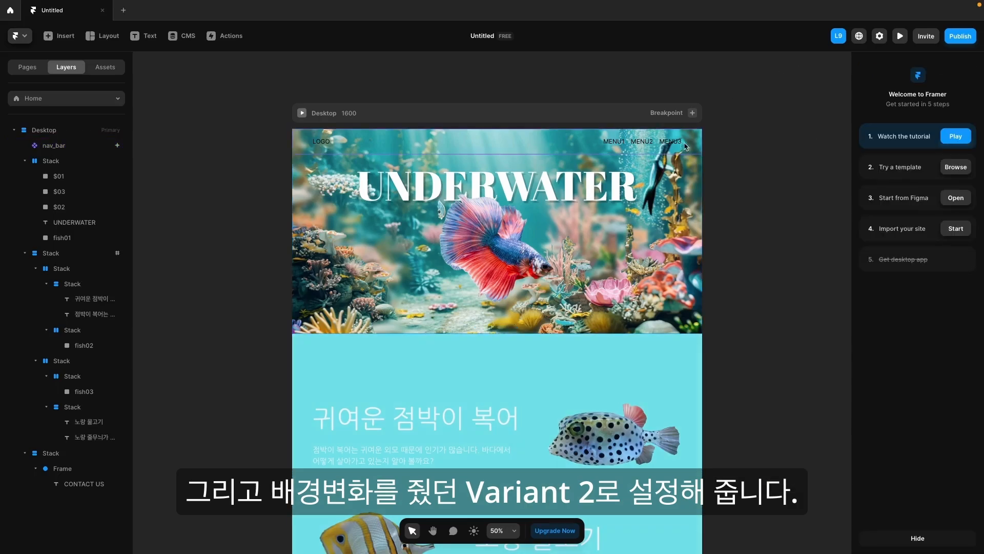
Preview the page down to the fish section to check the navigation bar's background, and return to the canvas.
{"action": "left_click", "coordinate": [900, 36]}
{"action": "scroll", "coordinate": [715, 198], "scroll_direction": "down", "scroll_amount": 8}
{"action": "scroll", "coordinate": [715, 199], "scroll_direction": "down", "scroll_amount": 2}
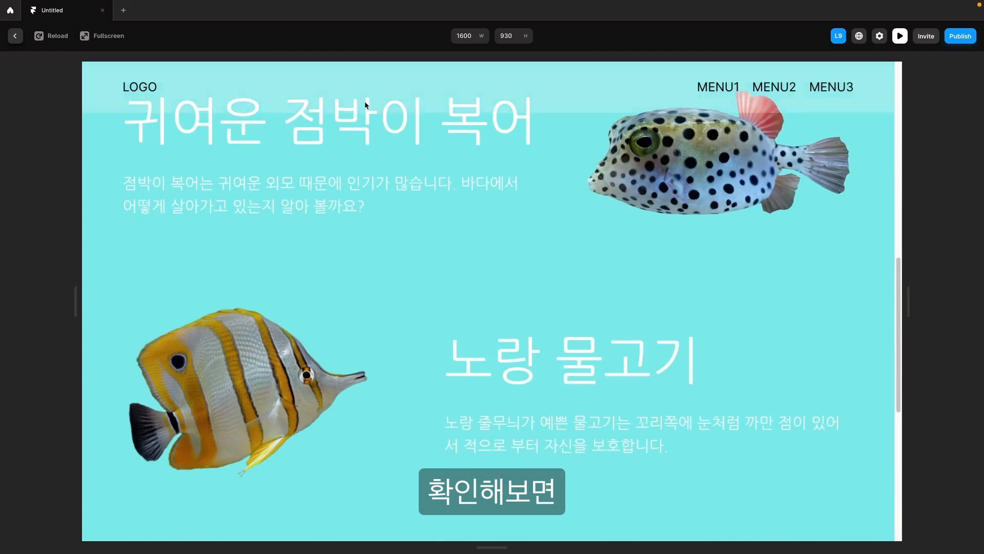
{"action": "scroll", "coordinate": [373, 97], "scroll_direction": "down", "scroll_amount": 1}
{"action": "scroll", "coordinate": [373, 96], "scroll_direction": "up", "scroll_amount": 1}
{"action": "left_click", "coordinate": [899, 39]}
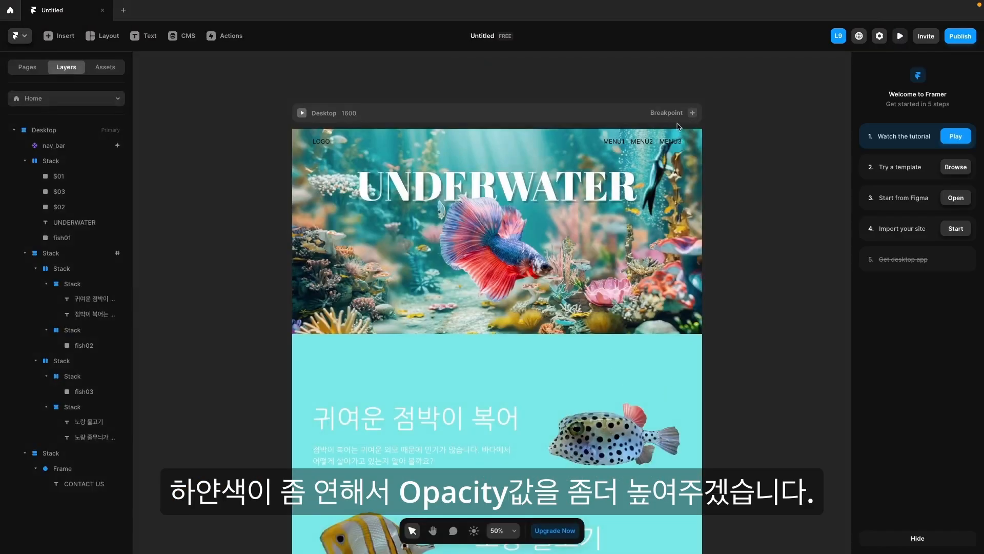
Set the white fill of Variant 2 in the nav_bar component to 50% opacity and return to the Home page.
{"action": "double_click", "coordinate": [572, 146]}
{"action": "left_click", "coordinate": [798, 327]}
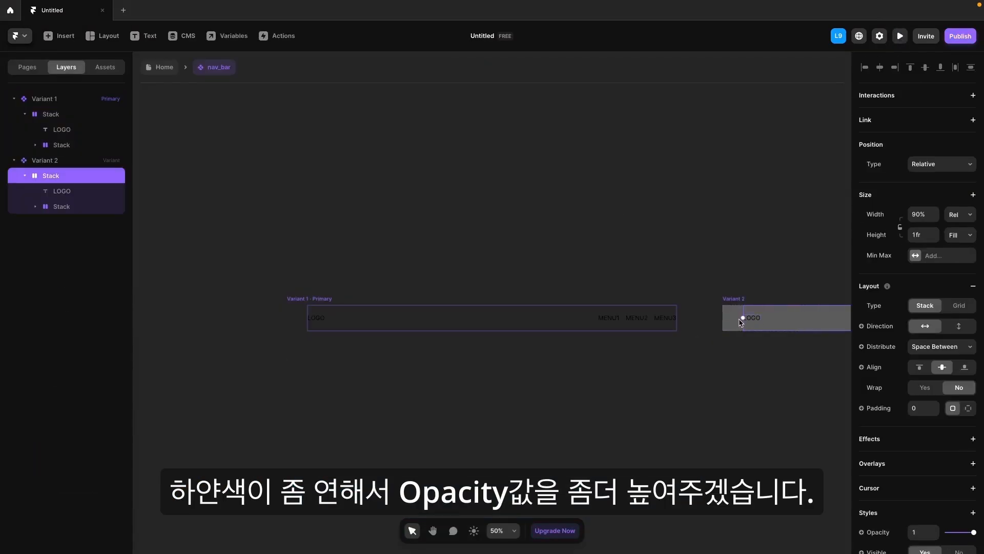
{"action": "left_click", "coordinate": [733, 301]}
{"action": "left_click", "coordinate": [915, 429]}
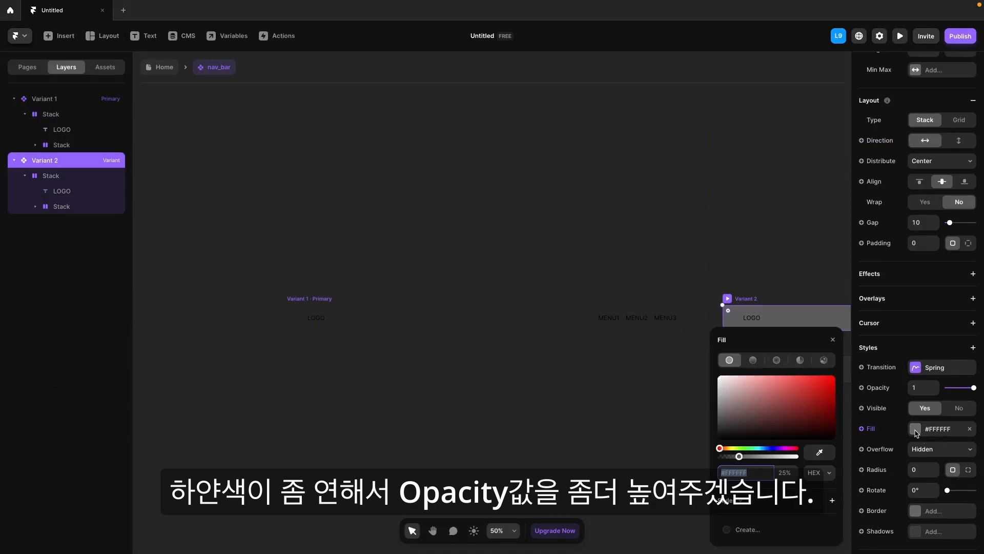
{"action": "left_click", "coordinate": [786, 472]}
{"action": "type", "text": "5"}
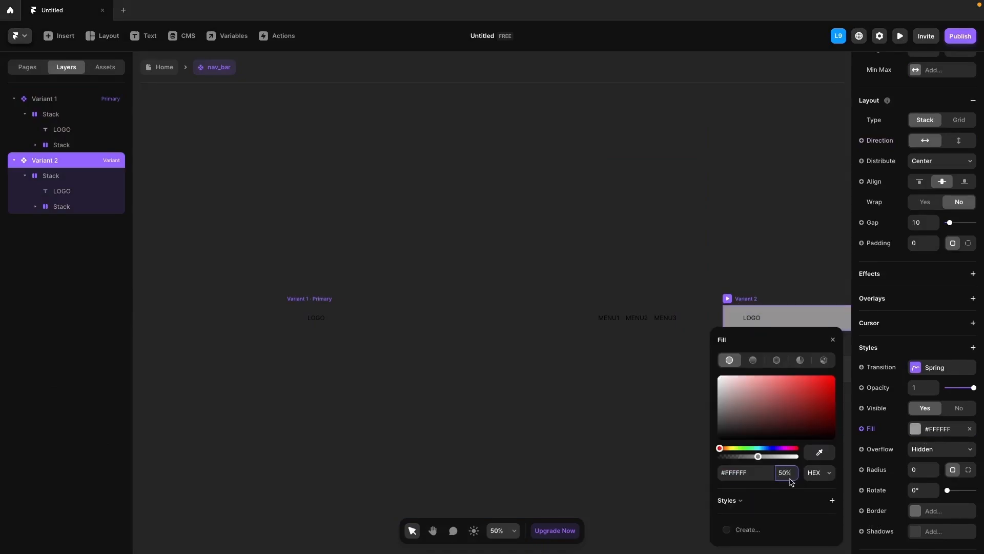
{"action": "left_click", "coordinate": [663, 372]}
{"action": "left_click", "coordinate": [178, 70]}
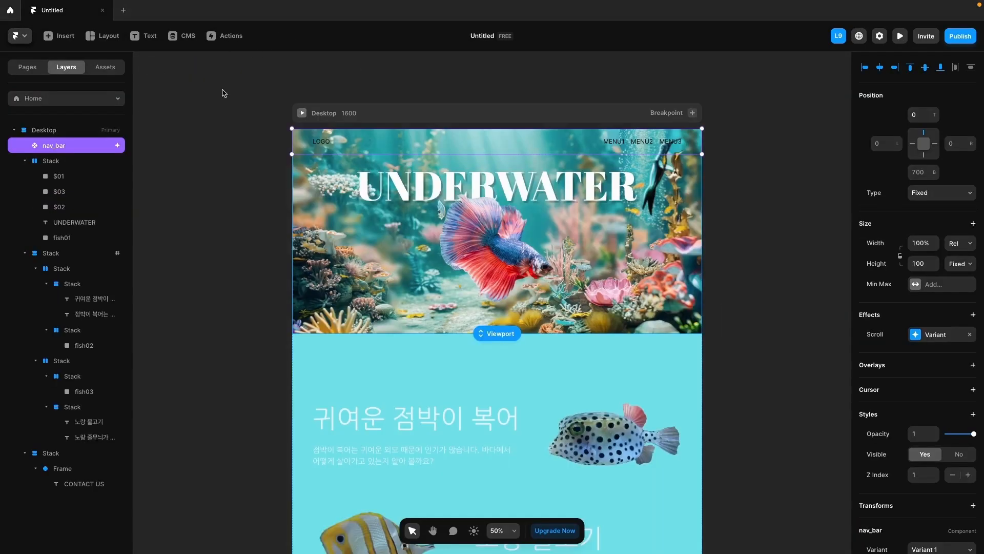
Preview the page while moving between the hero and fish sections to check the navigation bar's variant change.
{"action": "left_click", "coordinate": [900, 36]}
{"action": "scroll", "coordinate": [693, 223], "scroll_direction": "down", "scroll_amount": 8}
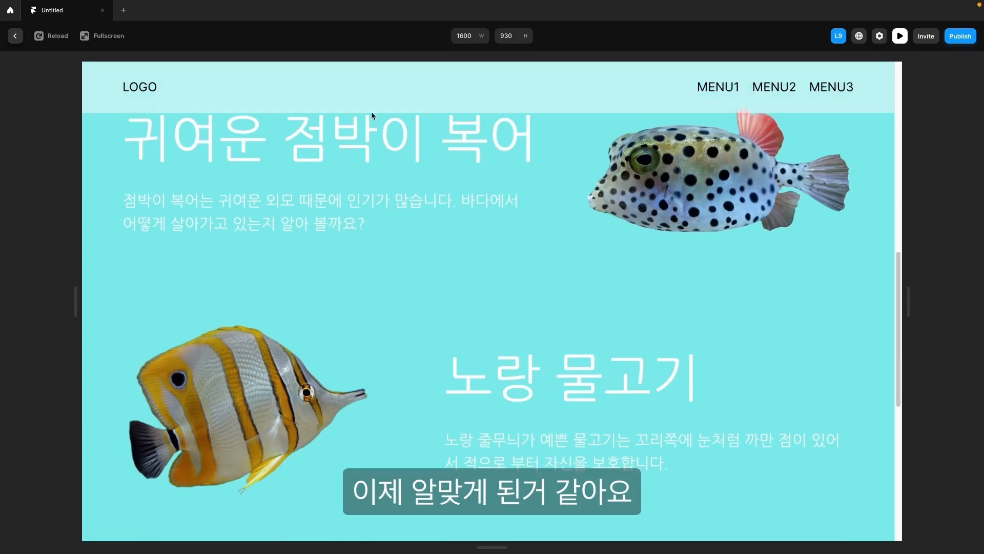
{"action": "scroll", "coordinate": [371, 111], "scroll_direction": "up", "scroll_amount": 6}
{"action": "scroll", "coordinate": [372, 112], "scroll_direction": "down", "scroll_amount": 4}
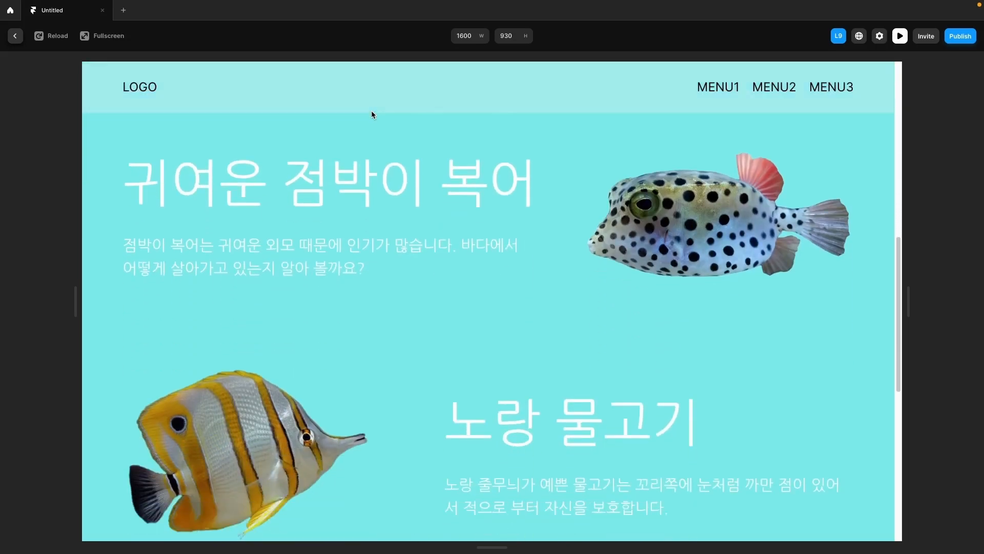
{"action": "scroll", "coordinate": [371, 111], "scroll_direction": "down", "scroll_amount": 1}
{"action": "left_click", "coordinate": [899, 36]}
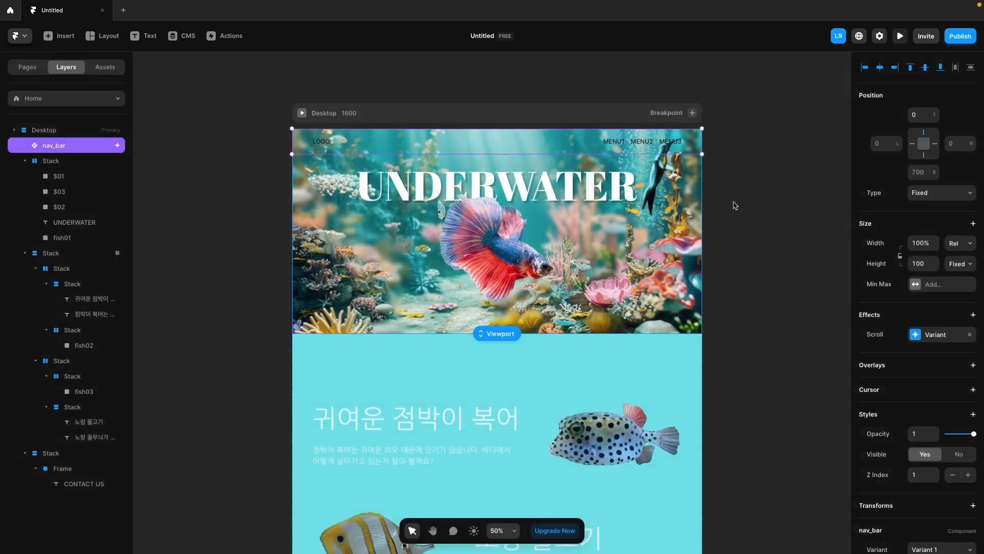
Create a component named bt from the CONTACT US button frame in the footer.
{"action": "scroll", "coordinate": [632, 367], "scroll_direction": "down", "scroll_amount": 6}
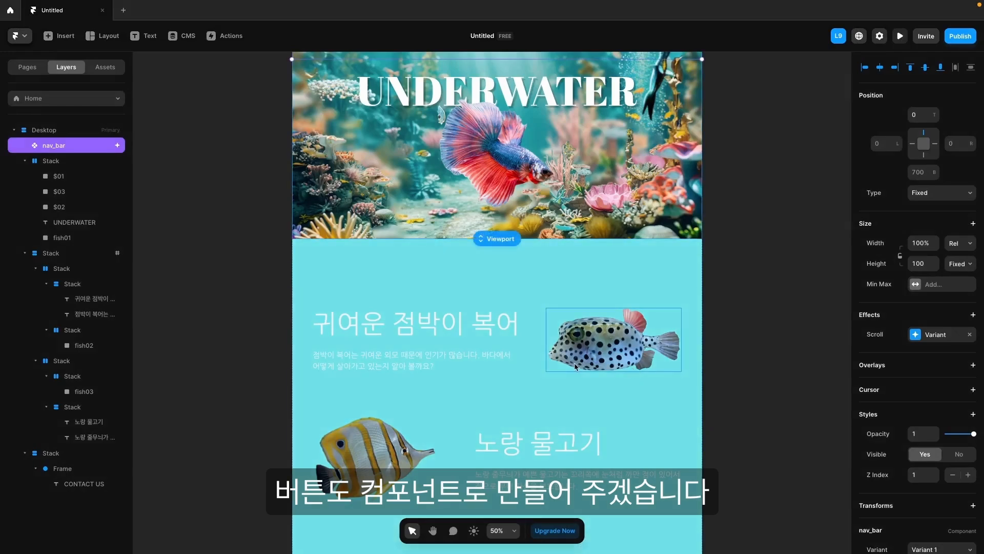
{"action": "scroll", "coordinate": [574, 364], "scroll_direction": "down", "scroll_amount": 3}
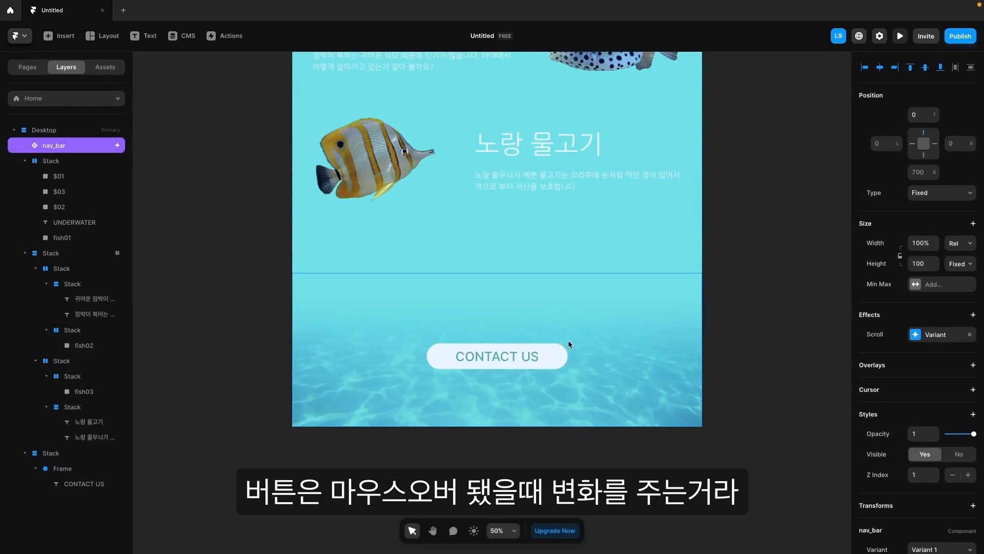
{"action": "left_click", "coordinate": [564, 363]}
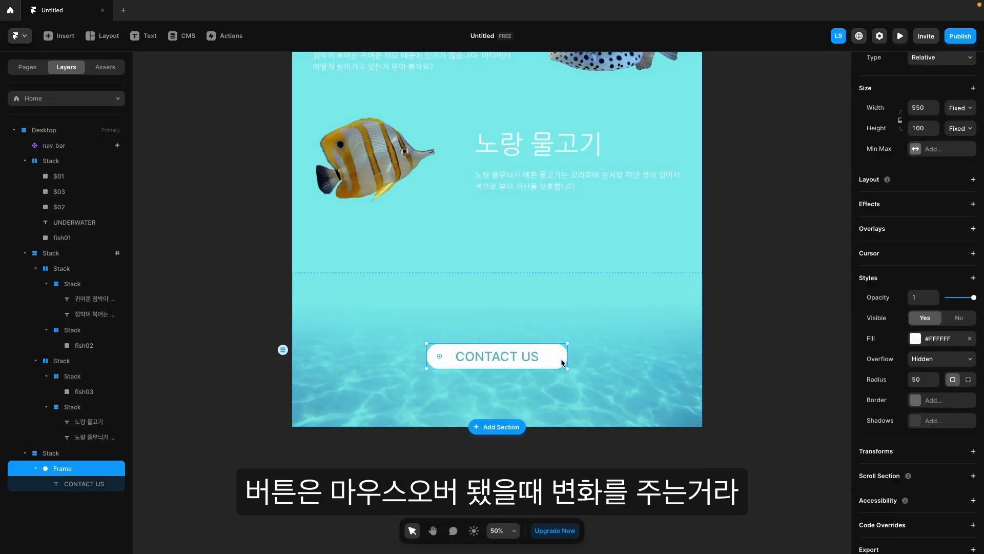
{"action": "right_click", "coordinate": [559, 362]}
{"action": "left_click", "coordinate": [589, 273]}
{"action": "type", "text": "bt"}
{"action": "left_click", "coordinate": [523, 324]}
Add a Hover variant to the bt component and set its opacity to 0.6.
{"action": "left_click", "coordinate": [498, 429]}
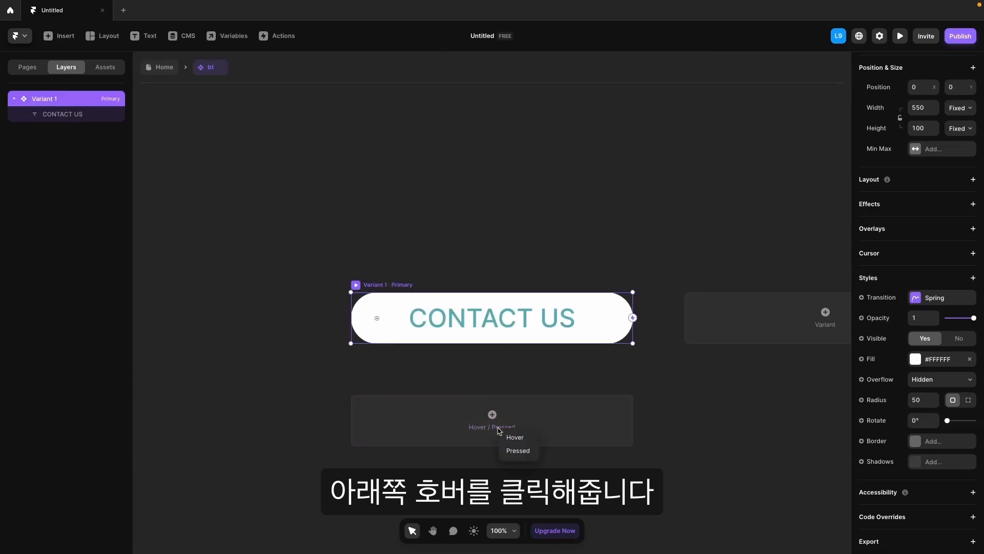
{"action": "left_click", "coordinate": [515, 437]}
{"action": "left_click", "coordinate": [927, 353]}
{"action": "type", "text": "0.8"}
{"action": "left_click", "coordinate": [935, 353]}
{"action": "left_click", "coordinate": [919, 350]}
{"action": "left_click", "coordinate": [918, 349]}
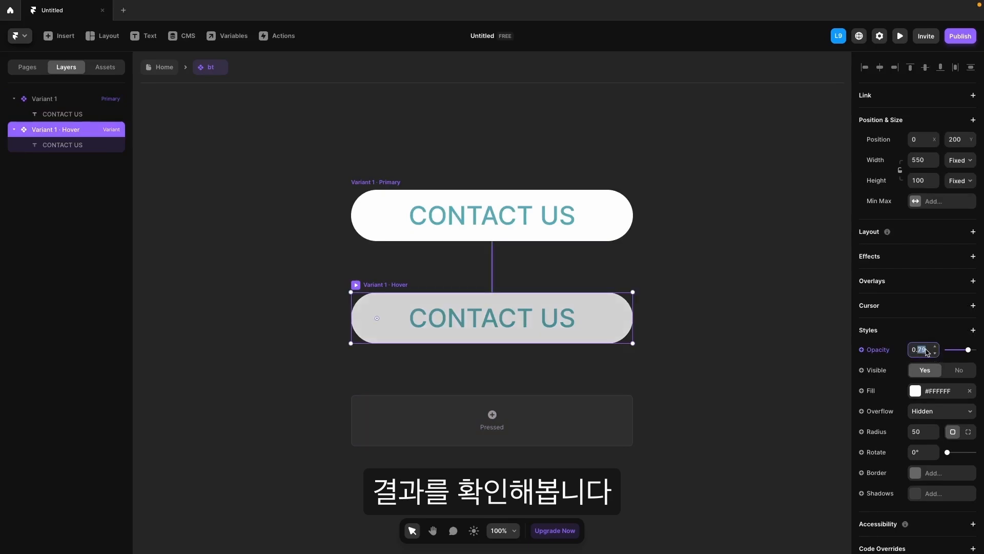
{"action": "type", "text": "7"}
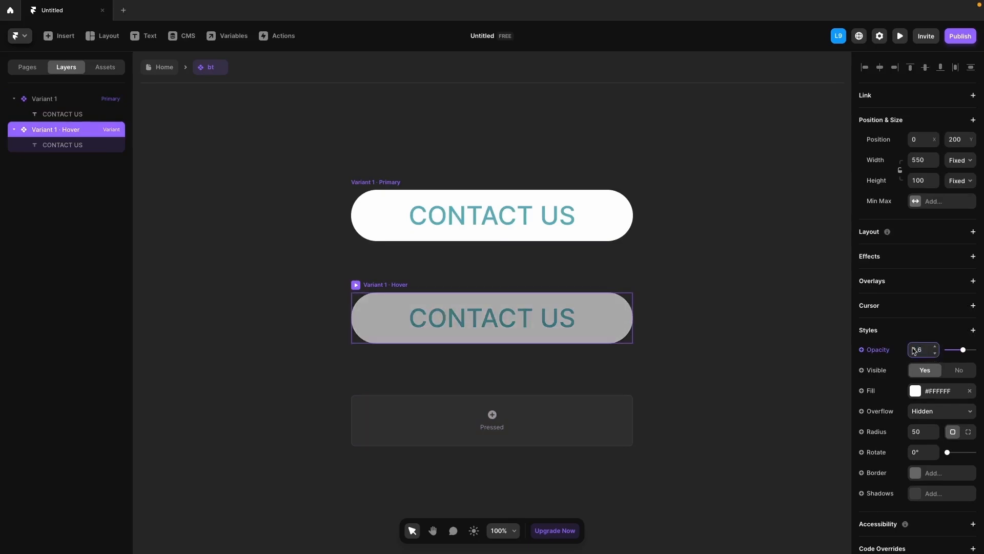
Preview the CONTACT US button's hover effect in the component and in the footer of the Home page.
{"action": "left_click", "coordinate": [900, 36]}
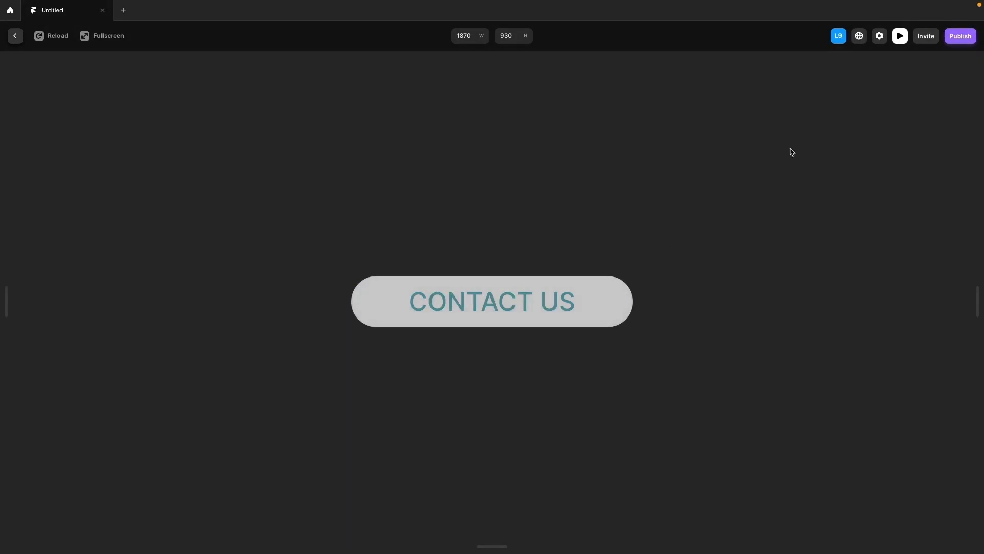
{"action": "key", "text": "Escape"}
{"action": "left_click", "coordinate": [165, 67]}
{"action": "scroll", "coordinate": [716, 185], "scroll_direction": "up", "scroll_amount": 4}
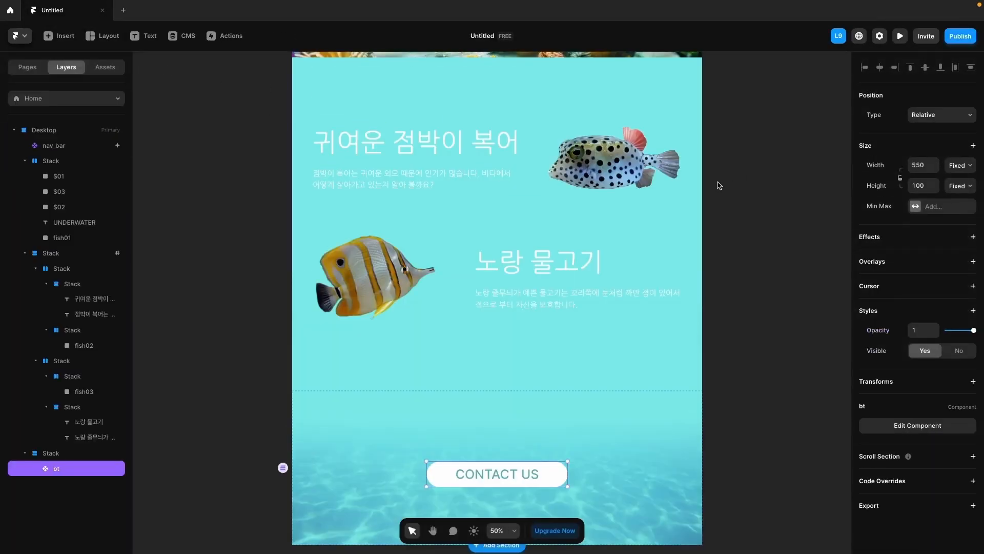
{"action": "left_click", "coordinate": [900, 36]}
{"action": "scroll", "coordinate": [645, 161], "scroll_direction": "down", "scroll_amount": 15}
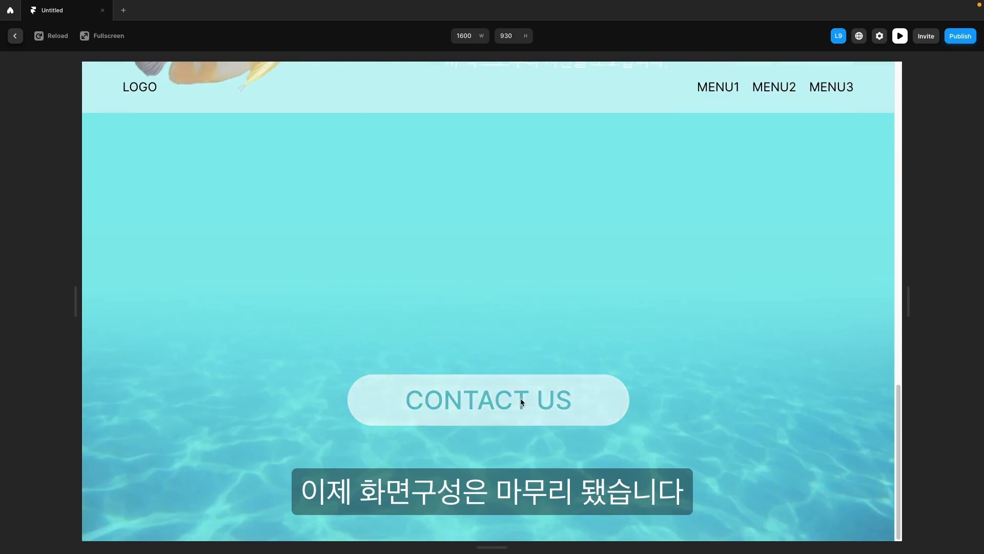
{"action": "left_click", "coordinate": [900, 36]}
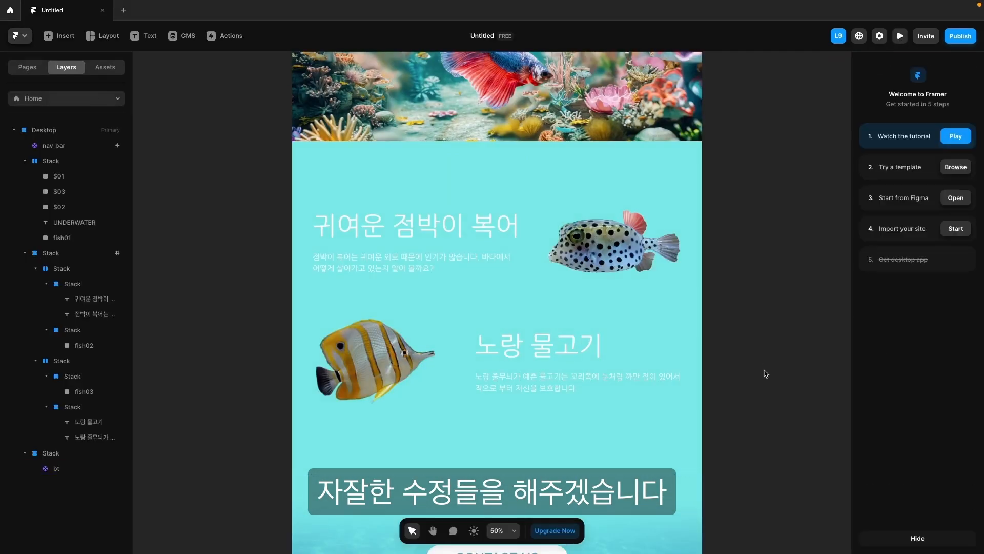
Try a height of 1200 on the turquoise fish section and settle on the Fit height option.
{"action": "scroll", "coordinate": [608, 352], "scroll_direction": "down", "scroll_amount": 3}
{"action": "left_click", "coordinate": [651, 315]}
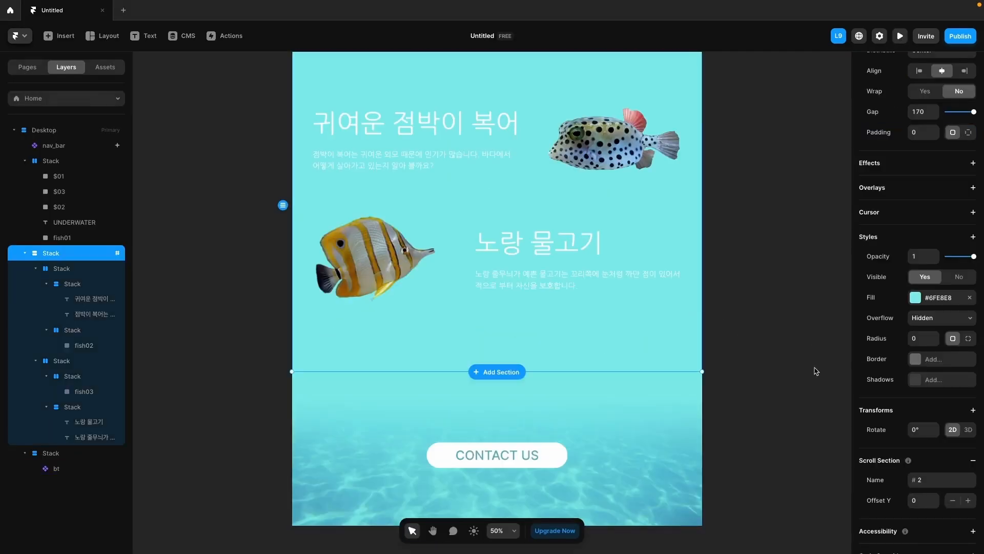
{"action": "scroll", "coordinate": [893, 341], "scroll_direction": "up", "scroll_amount": 5}
{"action": "scroll", "coordinate": [652, 335], "scroll_direction": "up", "scroll_amount": 1}
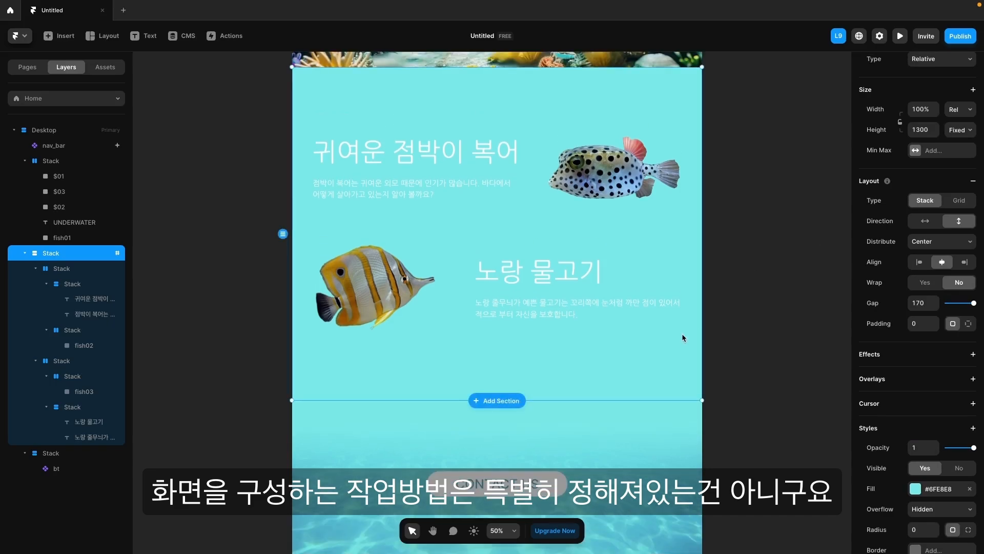
{"action": "left_click", "coordinate": [919, 132]}
{"action": "key", "text": "Return"}
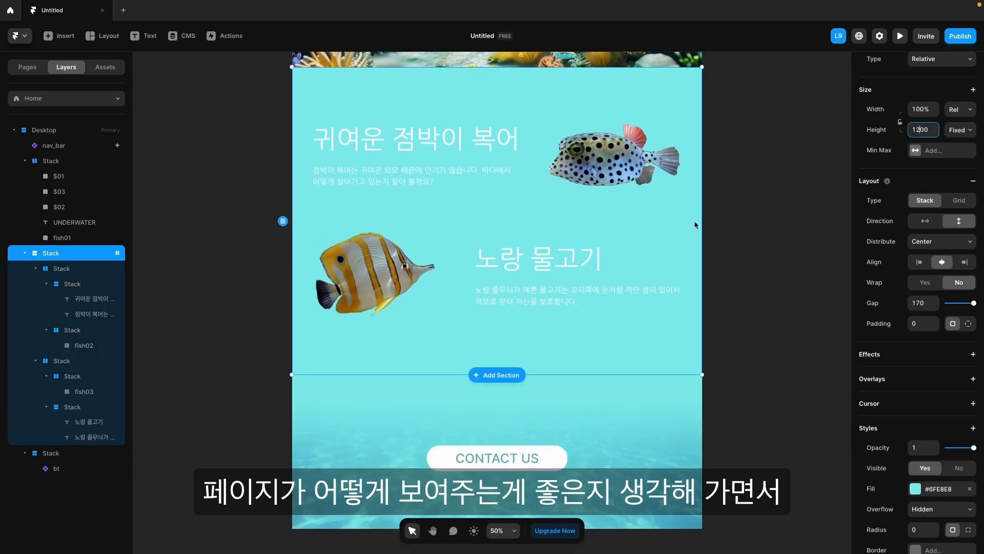
{"action": "left_click", "coordinate": [958, 131]}
{"action": "left_click", "coordinate": [956, 151]}
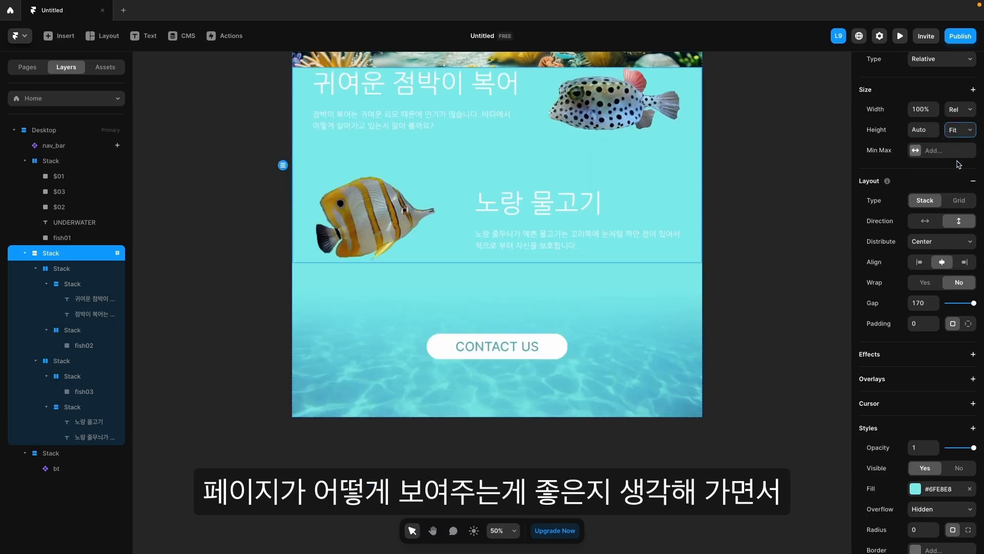
Give the turquoise fish section individual padding of 200 on the top side and 100 on the bottom side.
{"action": "left_click", "coordinate": [968, 323]}
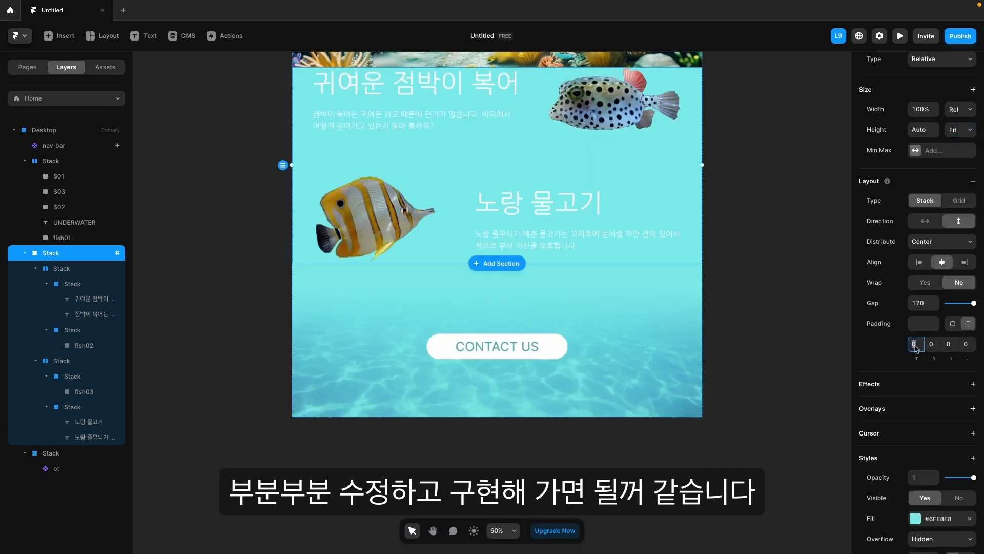
{"action": "type", "text": "200"}
{"action": "key", "text": "Return"}
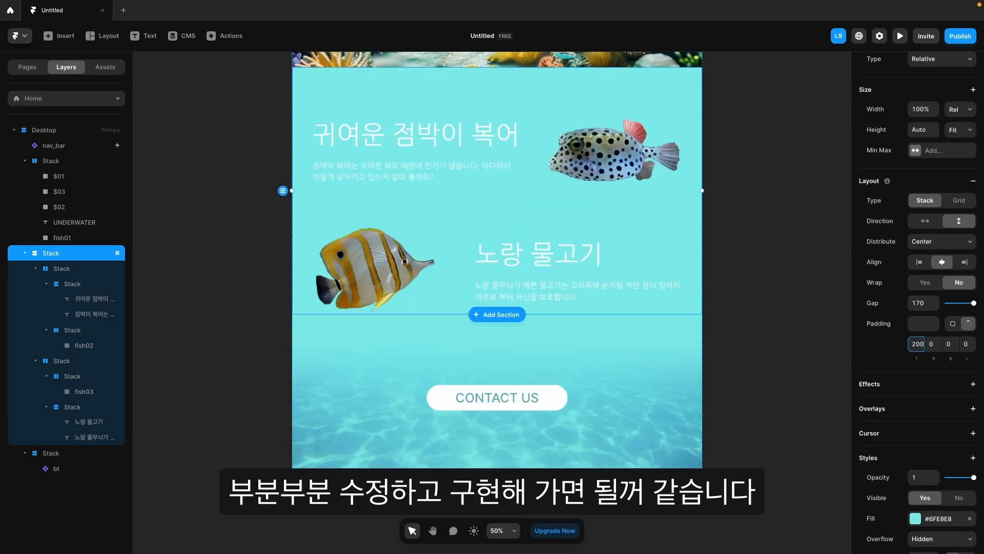
{"action": "left_click", "coordinate": [948, 346]}
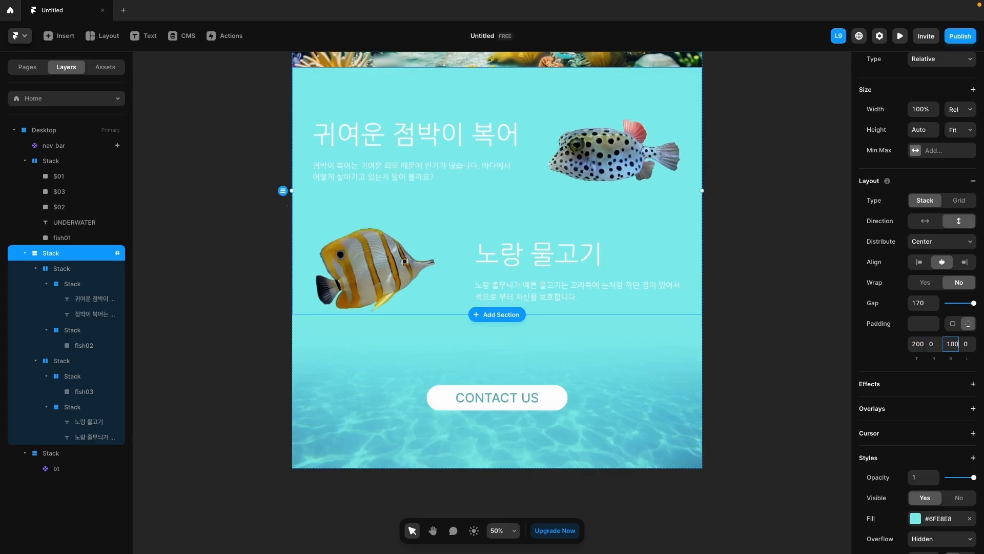
{"action": "type", "text": "100"}
{"action": "key", "text": "Return"}
{"action": "left_click", "coordinate": [793, 334]}
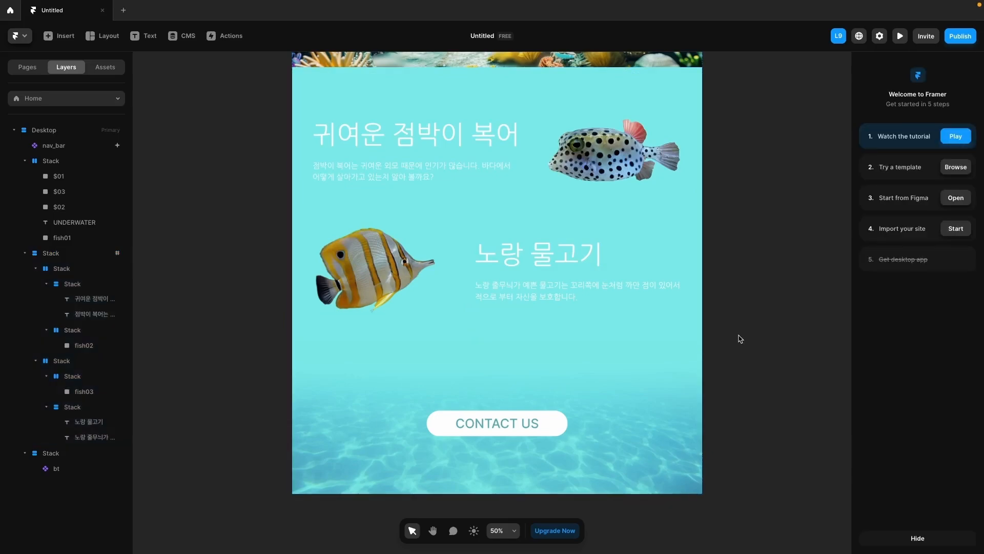
Preview the page down to the footer and check the section spacing and the CONTACT US hover effect.
{"action": "left_click", "coordinate": [900, 37]}
{"action": "scroll", "coordinate": [731, 252], "scroll_direction": "down", "scroll_amount": 10}
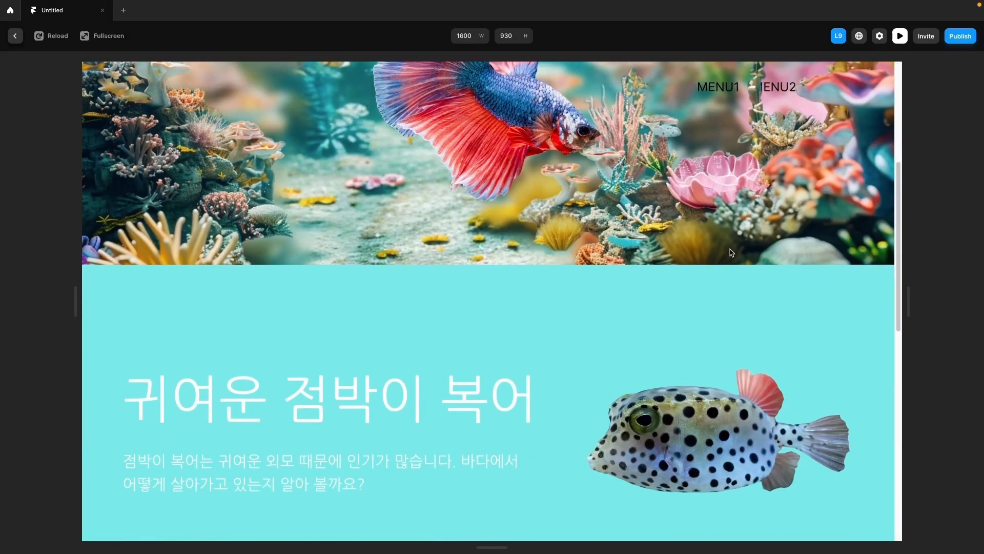
{"action": "scroll", "coordinate": [731, 253], "scroll_direction": "down", "scroll_amount": 5}
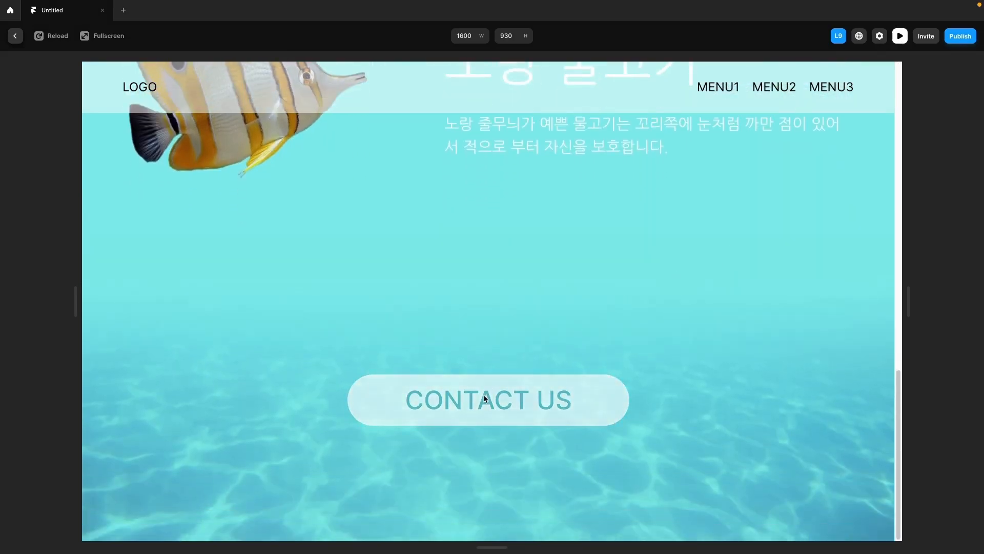
{"action": "left_click", "coordinate": [900, 36]}
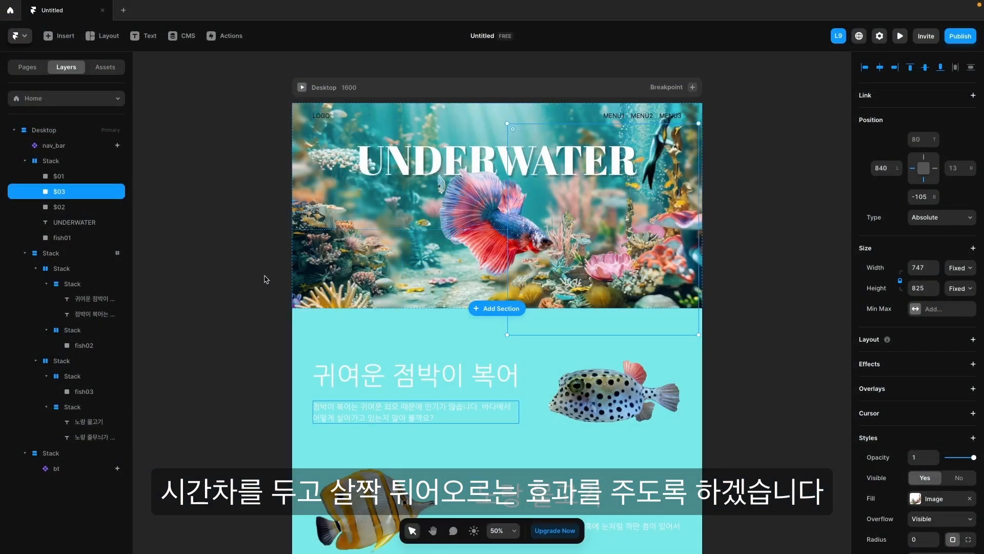
Add an Appear effect to the $02 coral image with the Slide In Bottom preset.
{"action": "left_click", "coordinate": [613, 260]}
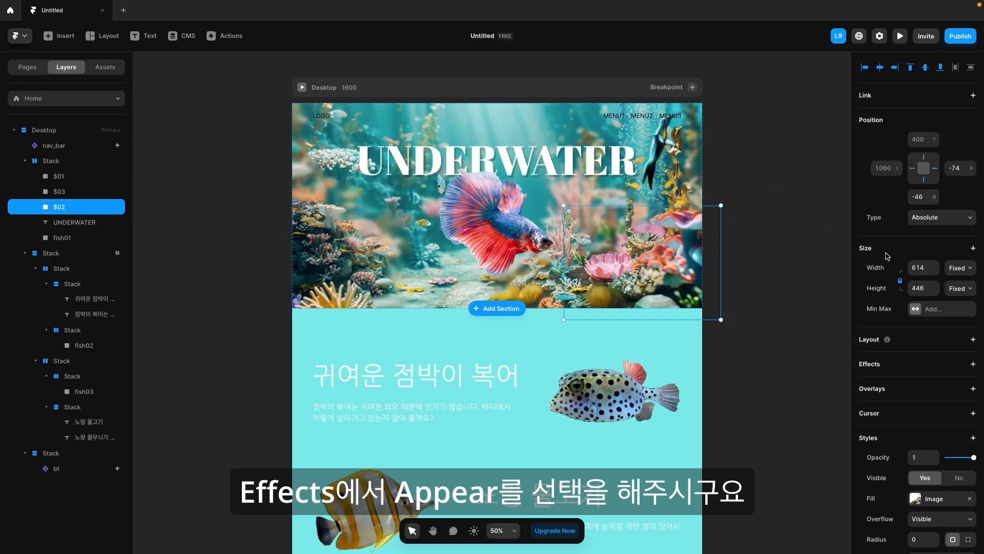
{"action": "scroll", "coordinate": [902, 325], "scroll_direction": "down", "scroll_amount": 1}
{"action": "left_click", "coordinate": [919, 341]}
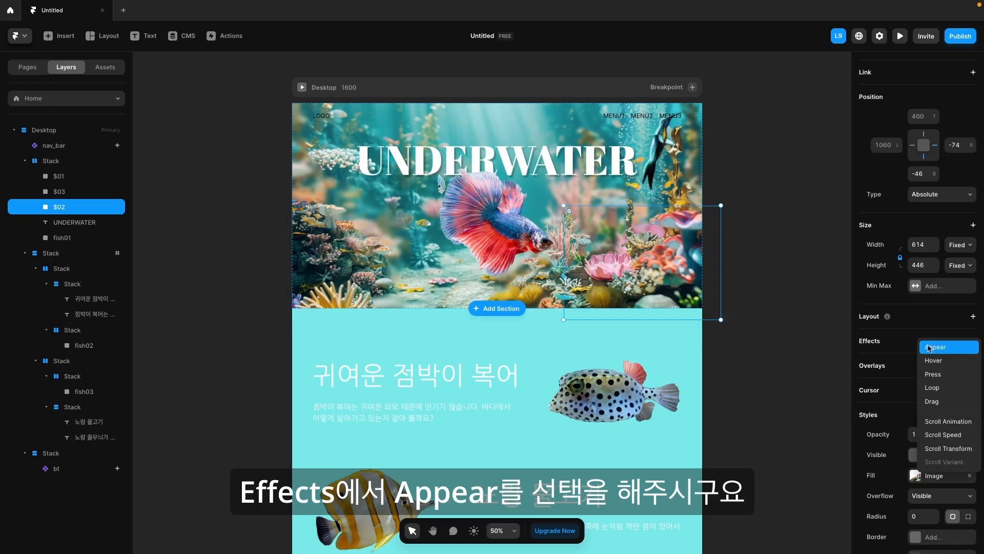
{"action": "left_click", "coordinate": [934, 347]}
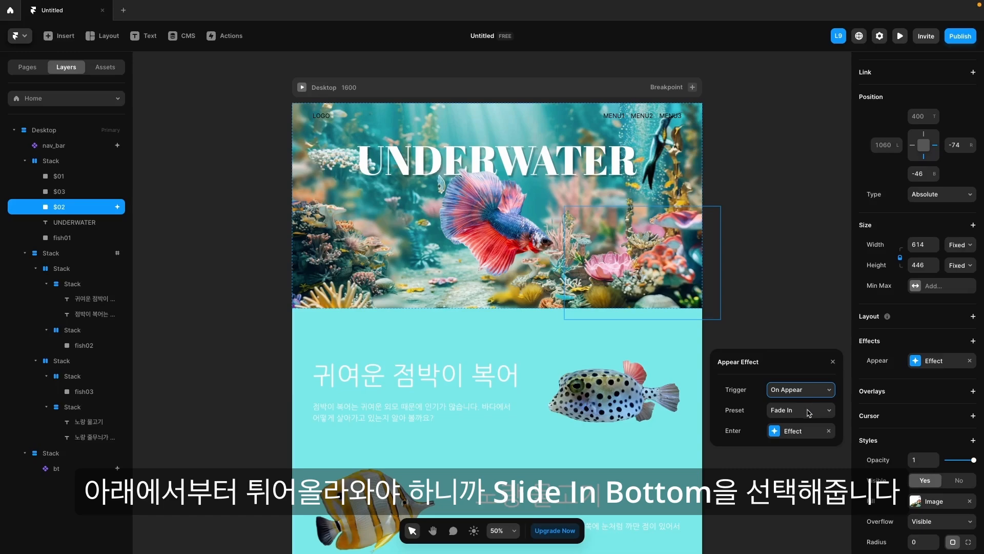
{"action": "left_click", "coordinate": [808, 412]}
{"action": "left_click", "coordinate": [788, 500]}
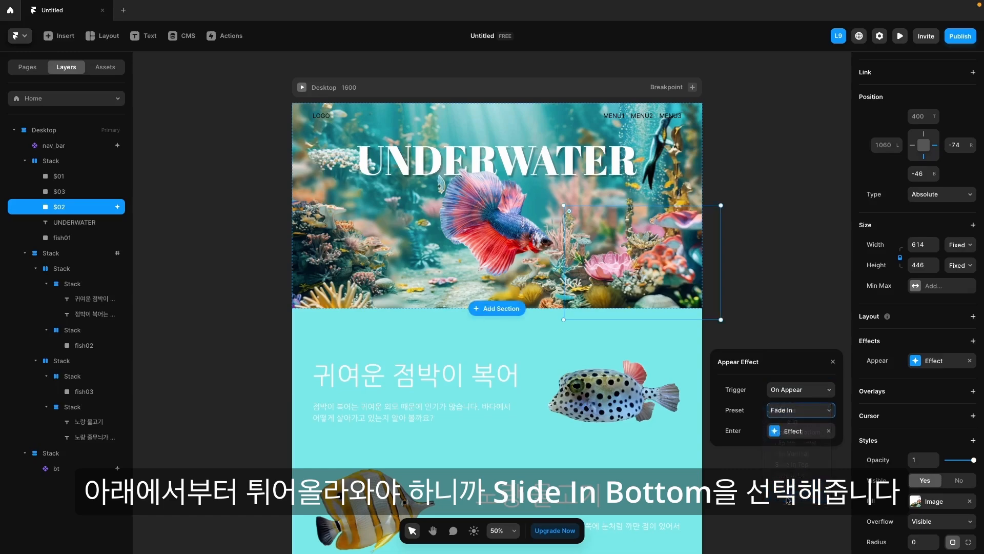
Set the damping of the $02 Appear effect's Spring transition to 20 and play its motion preview.
{"action": "left_click", "coordinate": [815, 432]}
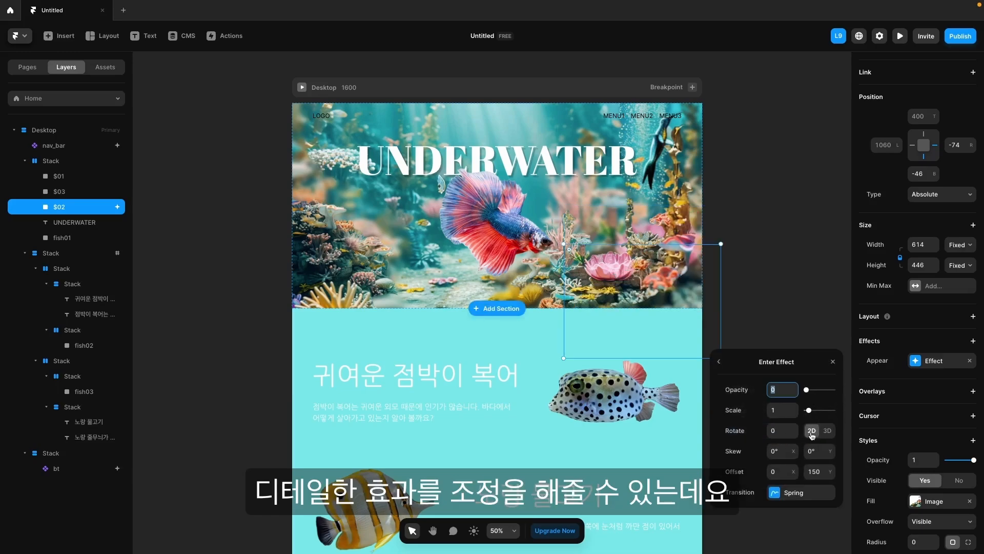
{"action": "left_click", "coordinate": [805, 491]}
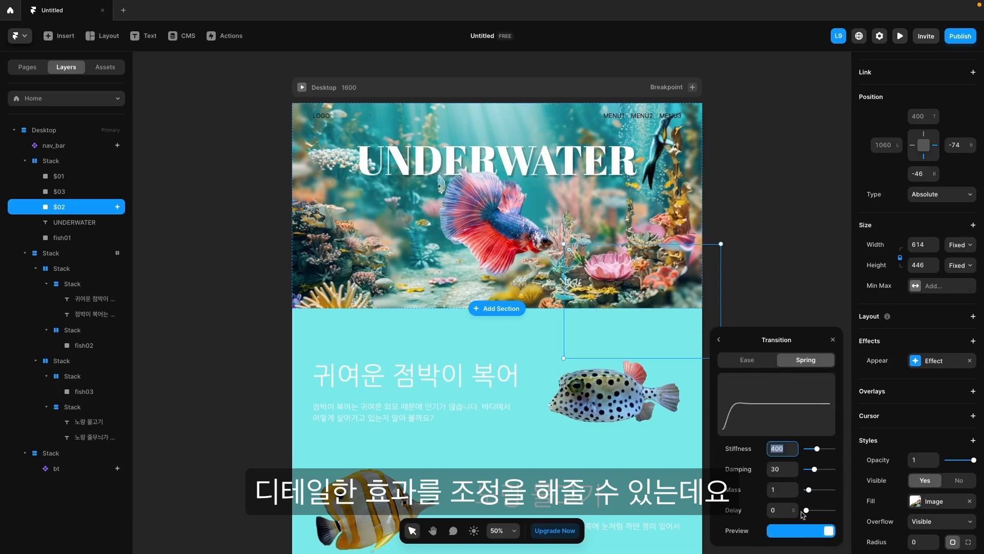
{"action": "left_click", "coordinate": [800, 528]}
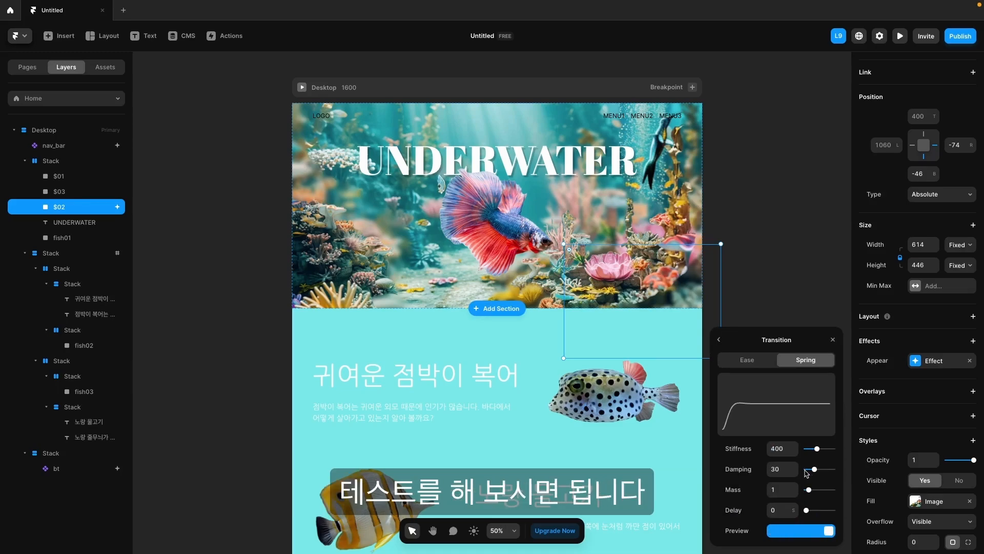
{"action": "left_click_drag", "start_coordinate": [812, 469], "coordinate": [811, 469]}
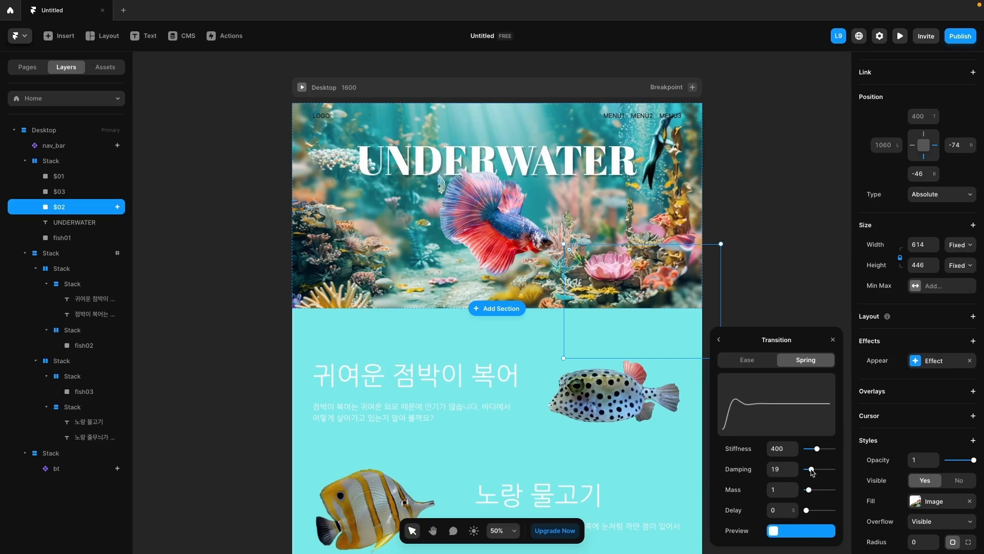
{"action": "left_click", "coordinate": [785, 472]}
{"action": "type", "text": "20"}
{"action": "left_click", "coordinate": [793, 533]}
{"action": "left_click", "coordinate": [793, 533]}
Copy the Appear effect from $02 and paste it onto the $01 coral image.
{"action": "right_click", "coordinate": [938, 365]}
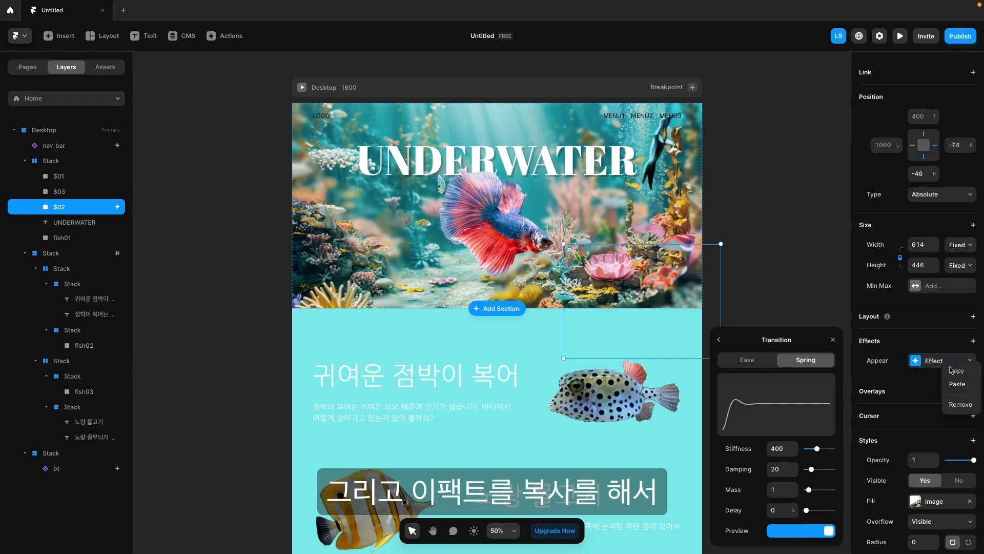
{"action": "left_click", "coordinate": [960, 370]}
{"action": "left_click", "coordinate": [367, 261]}
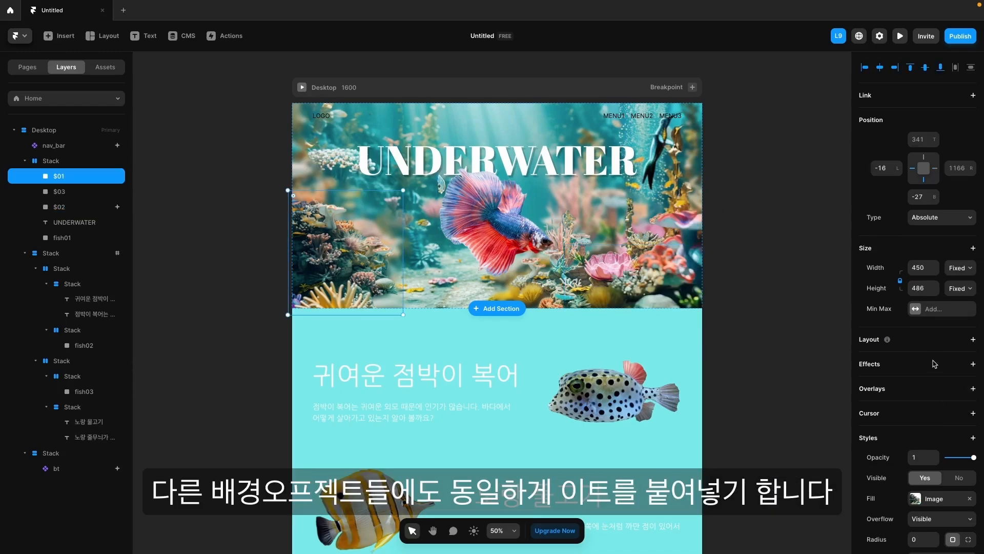
{"action": "right_click", "coordinate": [934, 373]}
{"action": "left_click", "coordinate": [937, 379]}
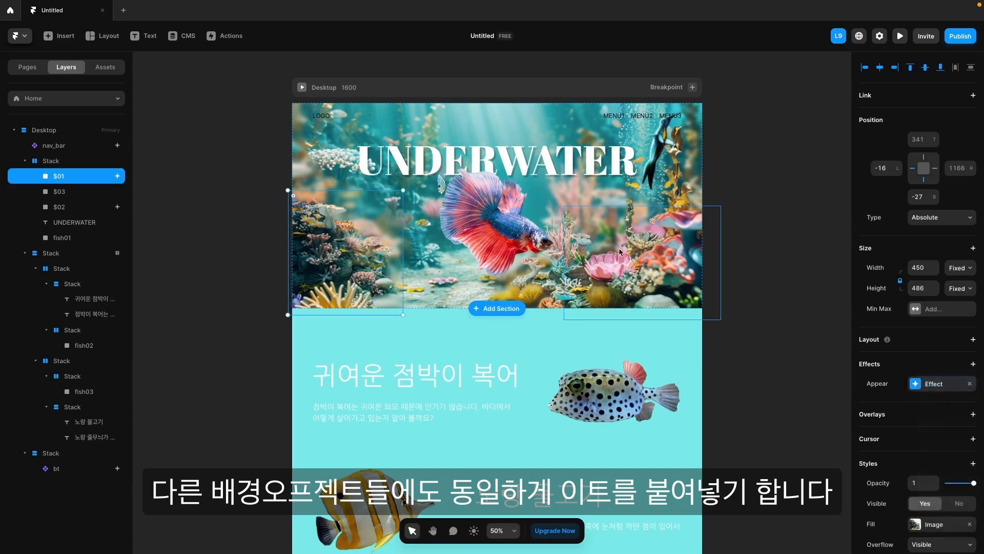
Paste the copied Appear effect onto the $03 image and the UNDERWATER title.
{"action": "left_click", "coordinate": [675, 159]}
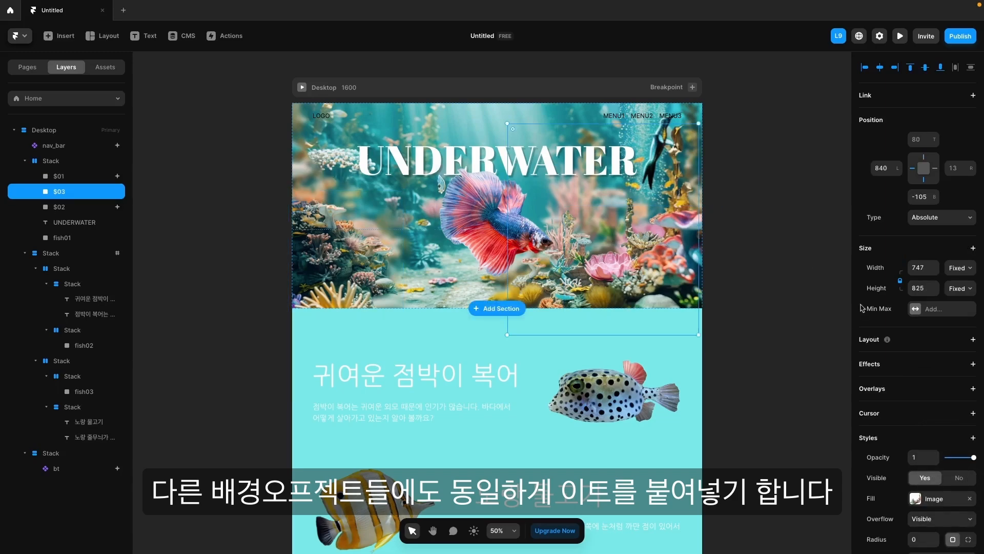
{"action": "right_click", "coordinate": [907, 368]}
{"action": "left_click", "coordinate": [918, 376]}
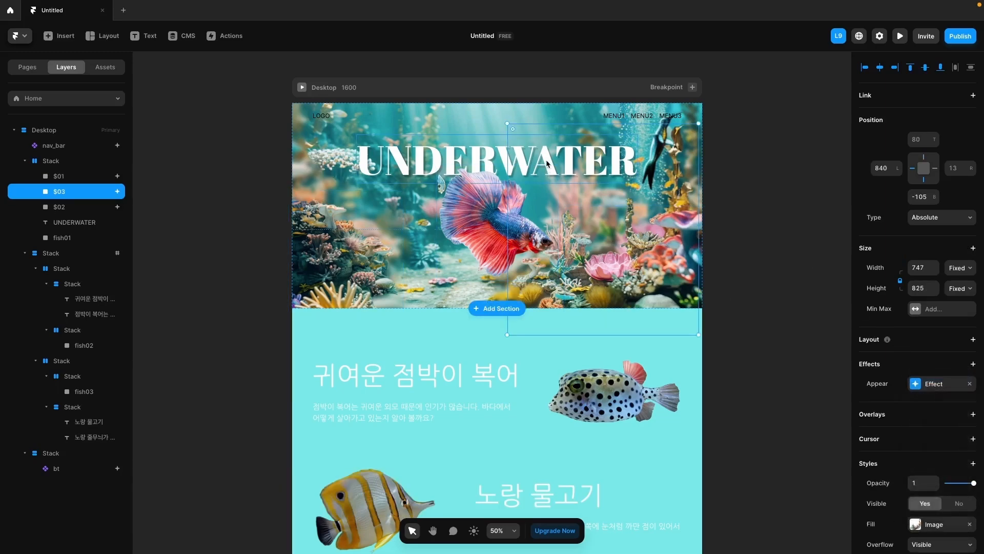
{"action": "left_click", "coordinate": [546, 165]}
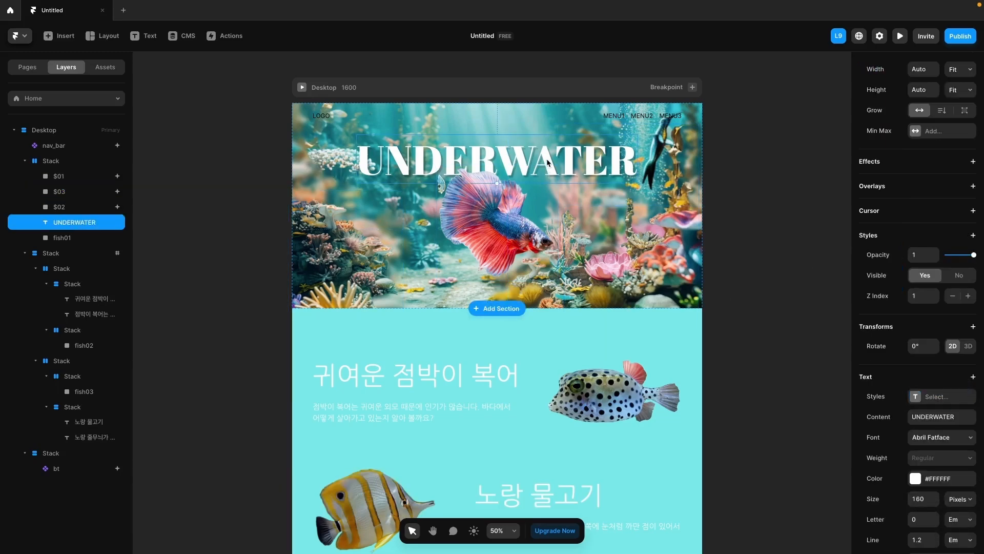
{"action": "right_click", "coordinate": [932, 164]}
{"action": "left_click", "coordinate": [941, 172]}
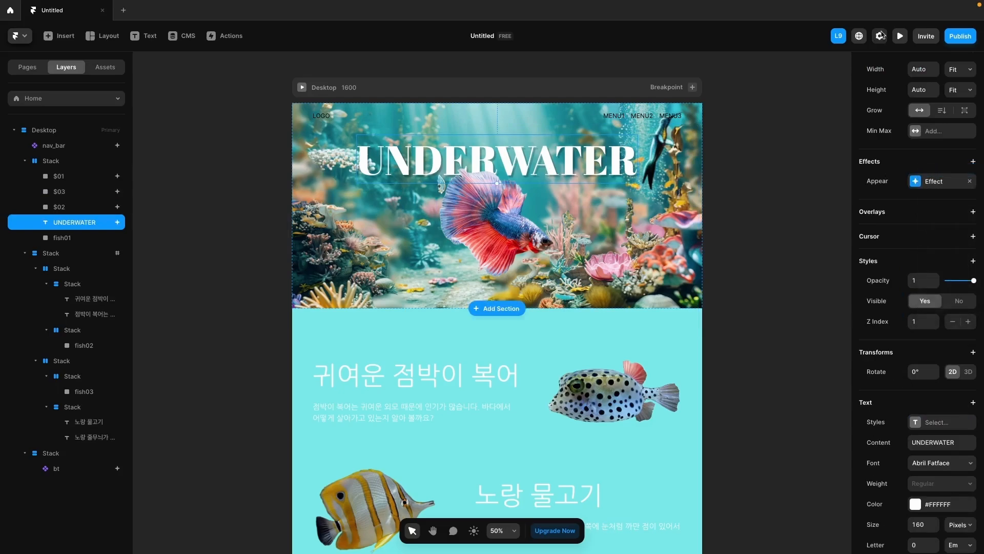
Preview the page and reload it to check the slide-in motion of the hero layers.
{"action": "left_click", "coordinate": [900, 36]}
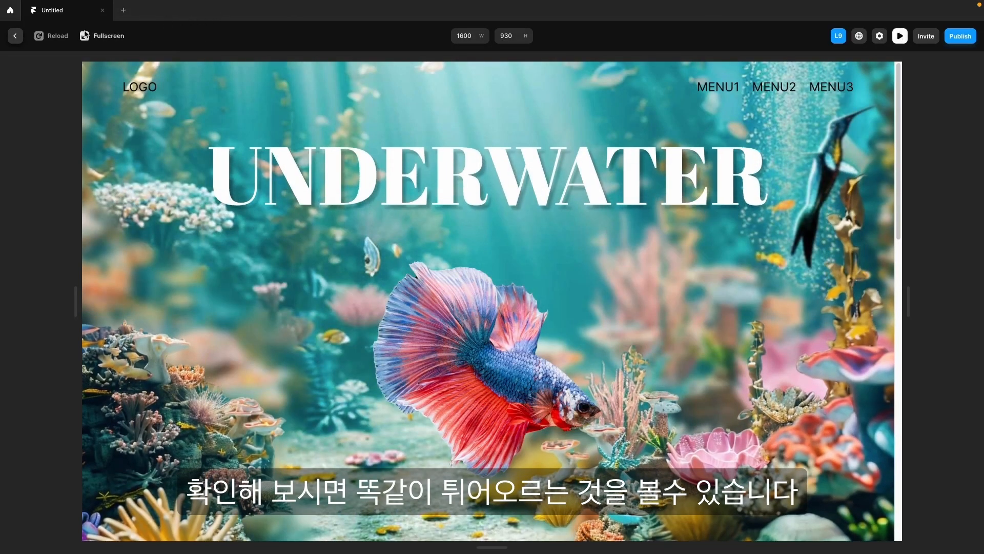
{"action": "left_click", "coordinate": [61, 36]}
{"action": "left_click", "coordinate": [899, 37]}
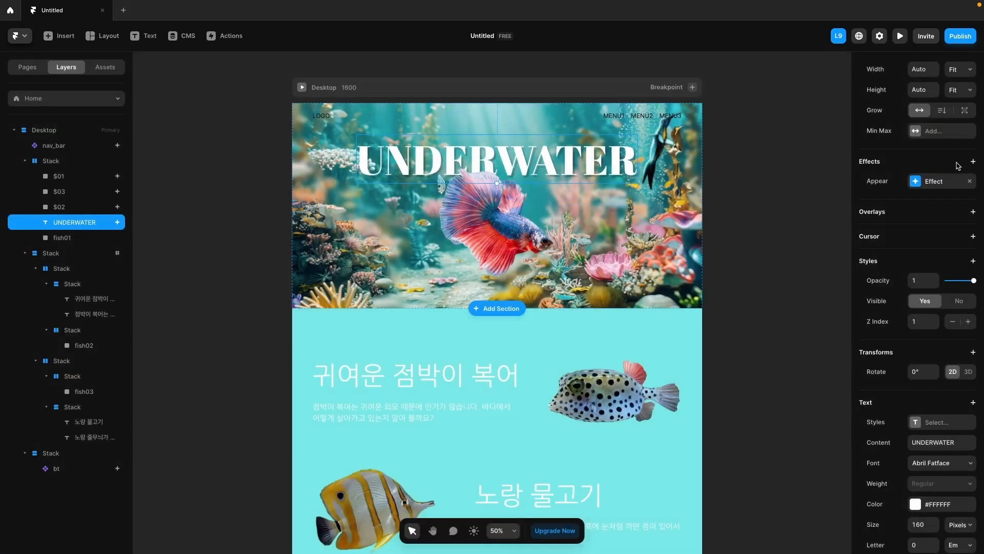
Set the Spring transition delay of the UNDERWATER title's Appear effect to 0.4 s.
{"action": "left_click", "coordinate": [945, 184]}
{"action": "left_click", "coordinate": [819, 250]}
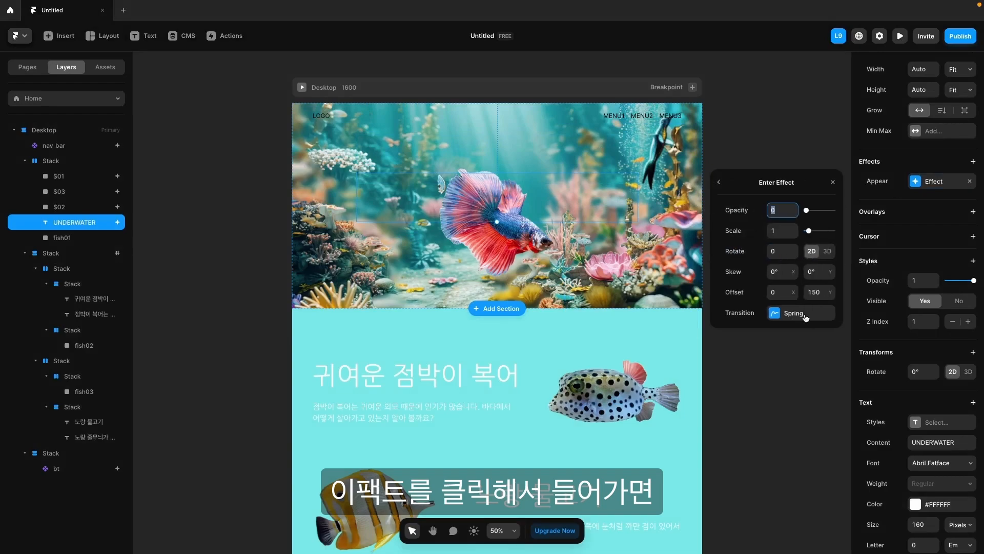
{"action": "left_click", "coordinate": [808, 317]}
{"action": "left_click", "coordinate": [789, 373]}
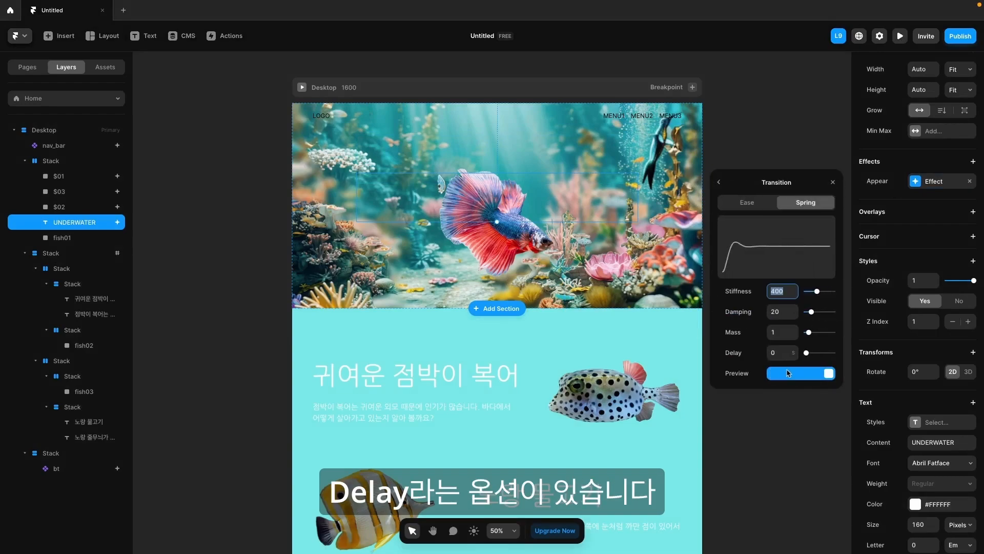
{"action": "left_click", "coordinate": [794, 350]}
{"action": "left_click", "coordinate": [794, 351]}
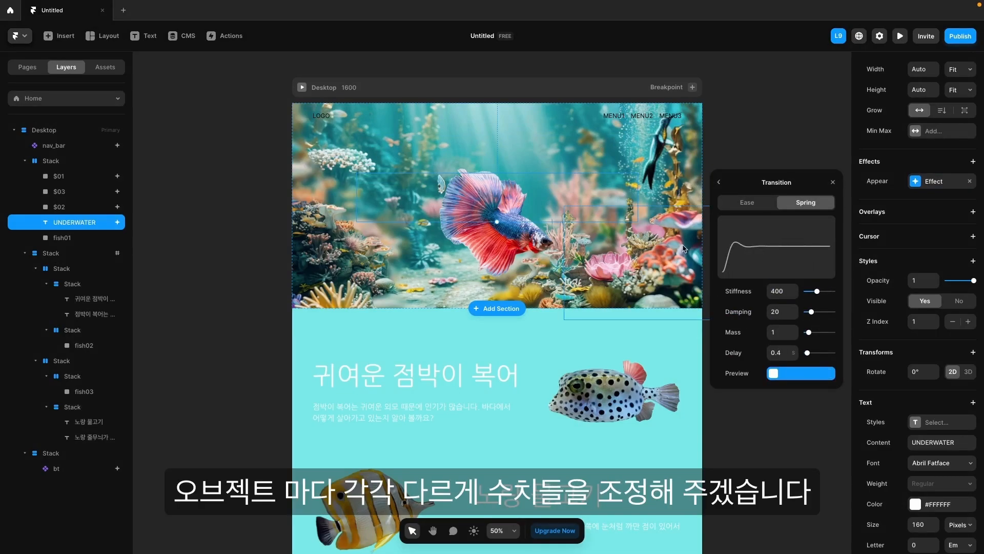
Set the Appear transition delay to 0.2 s for the $03 image and 0.1 s for the $01 image.
{"action": "left_click", "coordinate": [680, 193]}
{"action": "left_click", "coordinate": [794, 350]}
{"action": "left_click", "coordinate": [794, 350]}
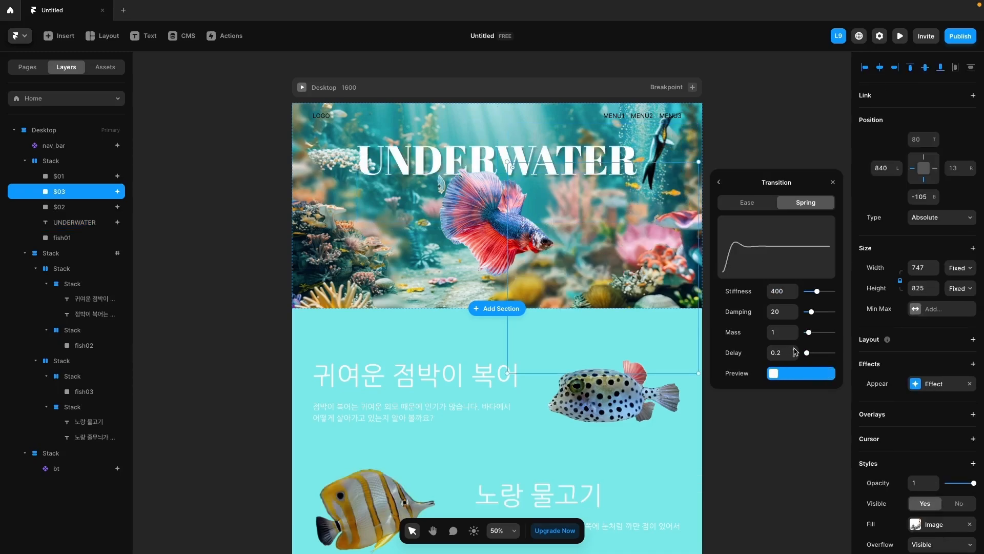
{"action": "left_click", "coordinate": [347, 246]}
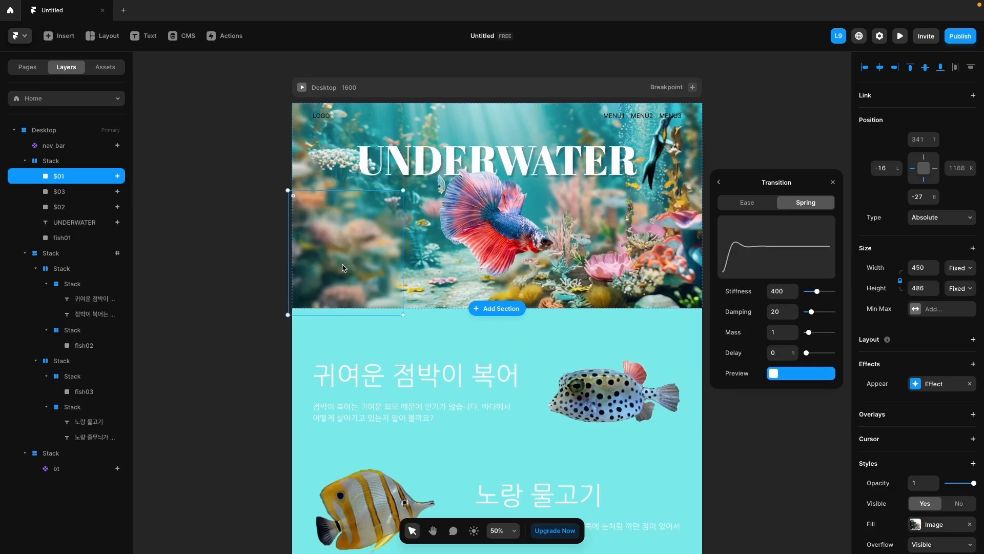
{"action": "left_click", "coordinate": [794, 350]}
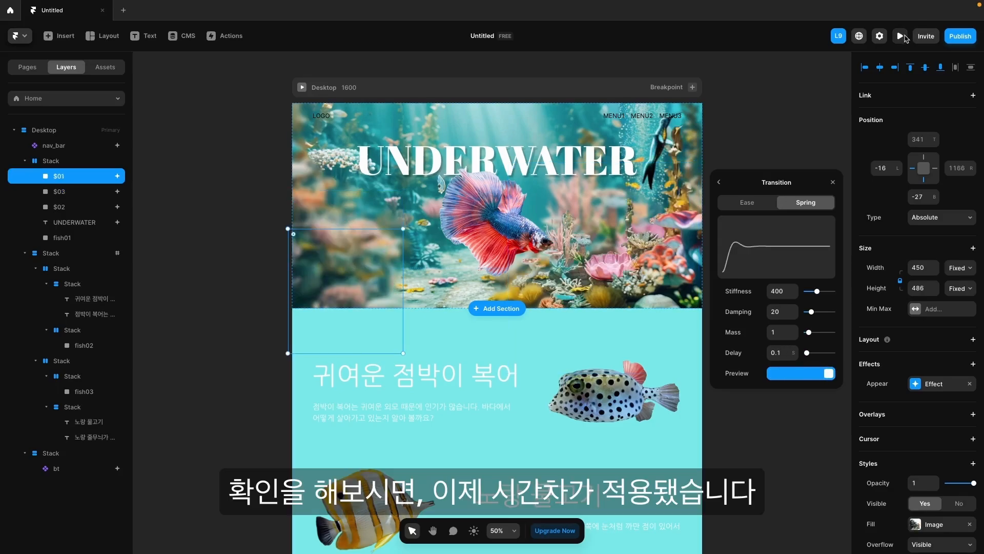
Replay the page preview to check the staggered timing of the hero layers' entrance.
{"action": "left_click", "coordinate": [900, 36]}
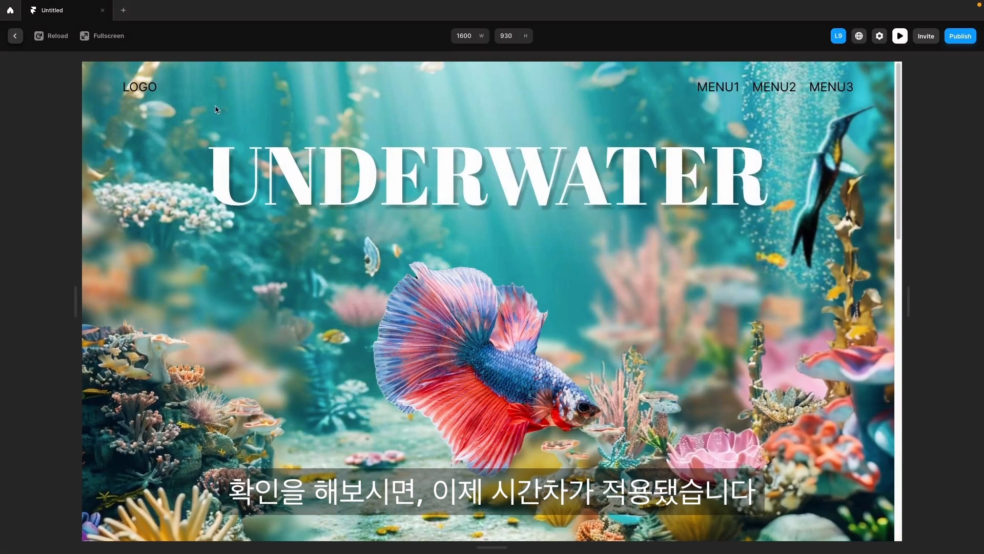
{"action": "left_click", "coordinate": [51, 36]}
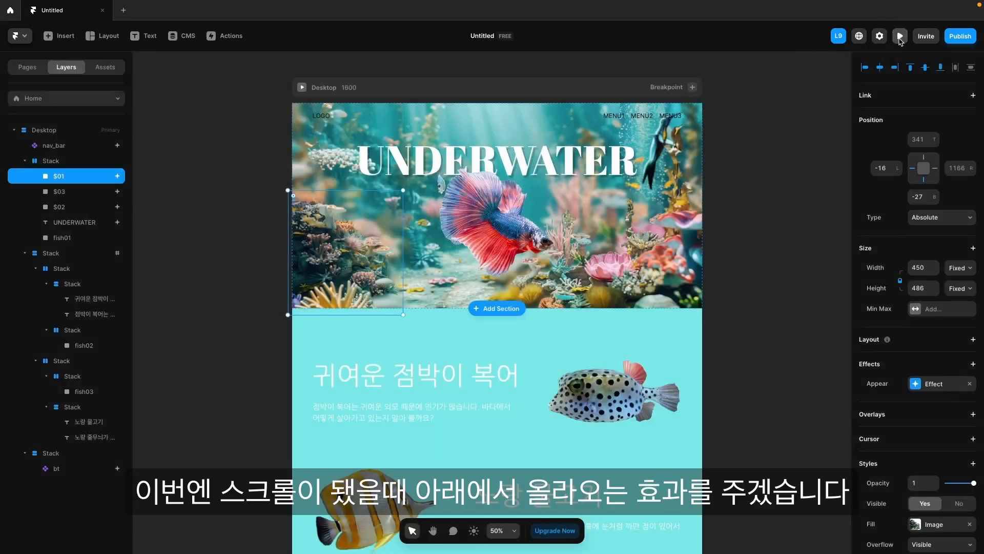
{"action": "left_click", "coordinate": [900, 36]}
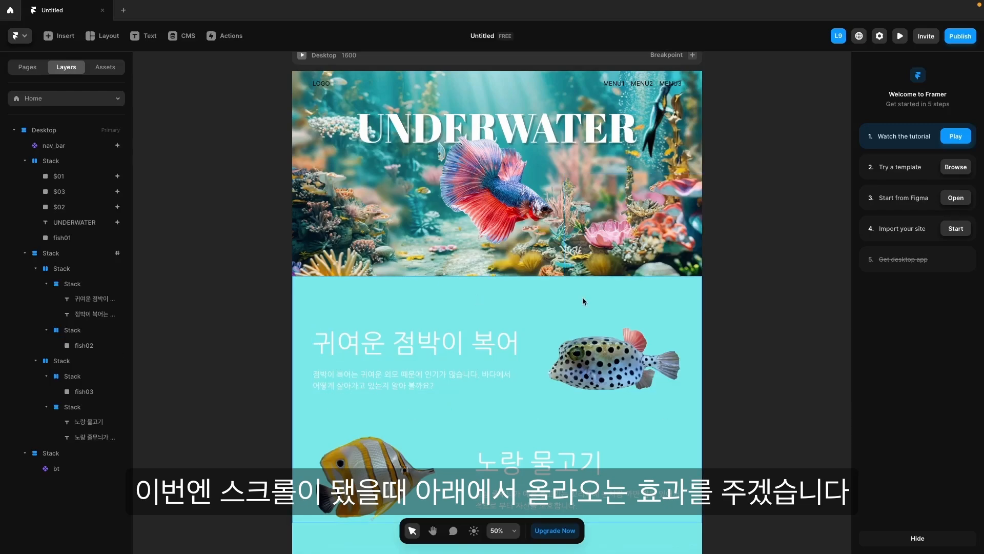
Select the stack that wraps the fish02 image.
{"action": "left_click", "coordinate": [640, 371]}
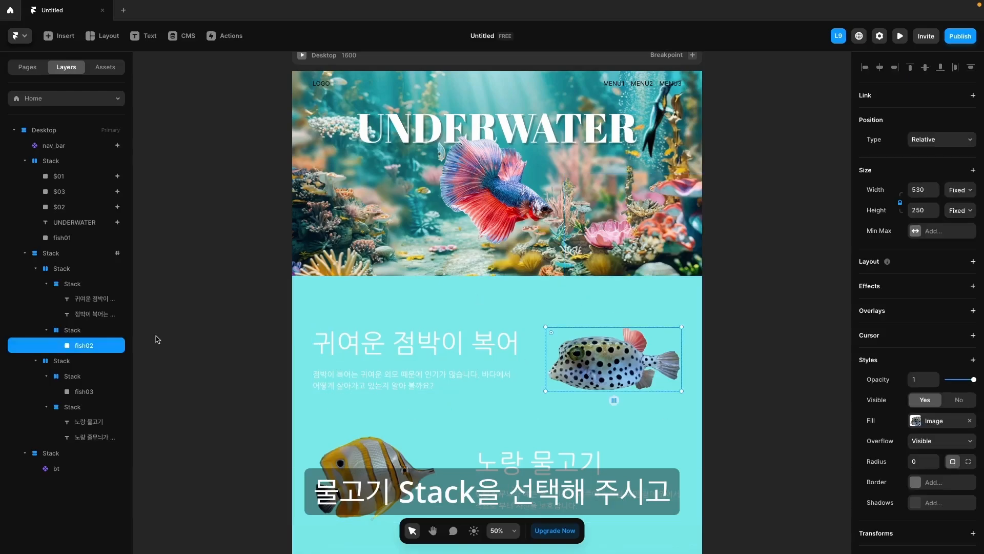
{"action": "left_click", "coordinate": [109, 332]}
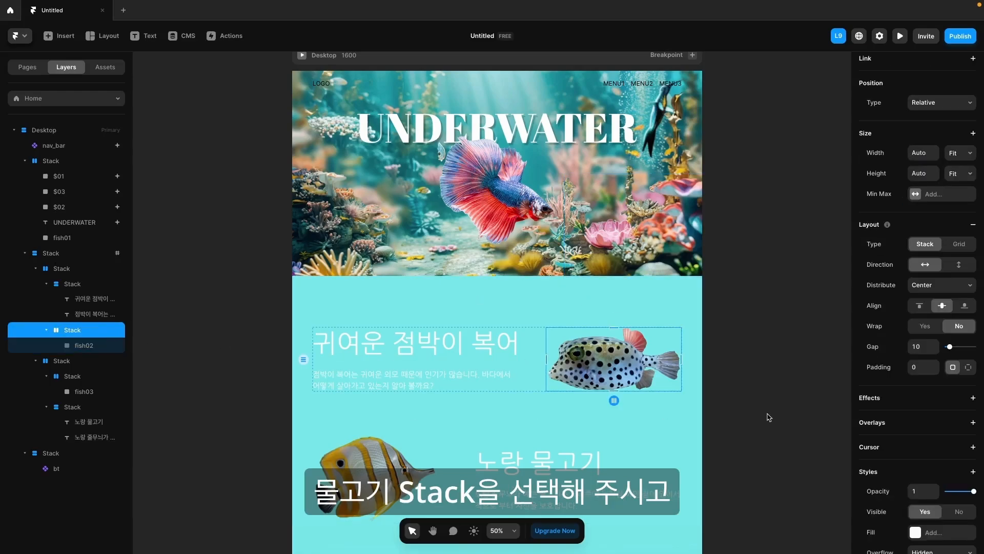
{"action": "left_click", "coordinate": [940, 401]}
{"action": "left_click", "coordinate": [940, 412]}
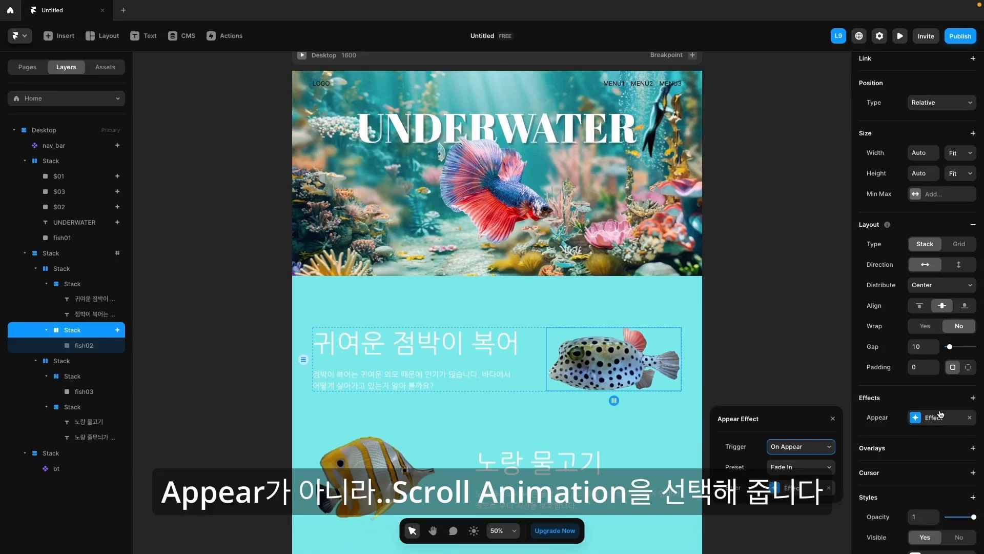
{"action": "left_click", "coordinate": [949, 419]}
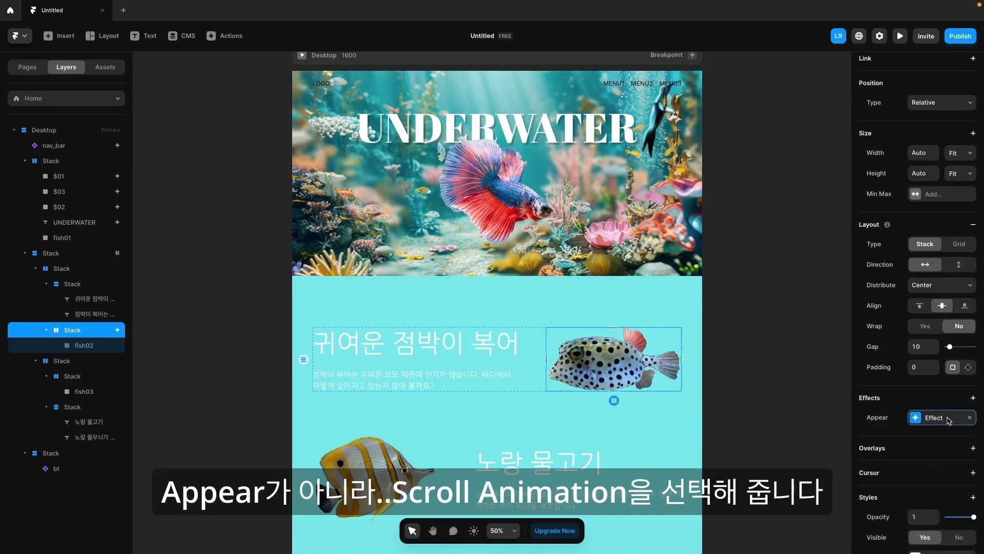
{"action": "left_click", "coordinate": [969, 419]}
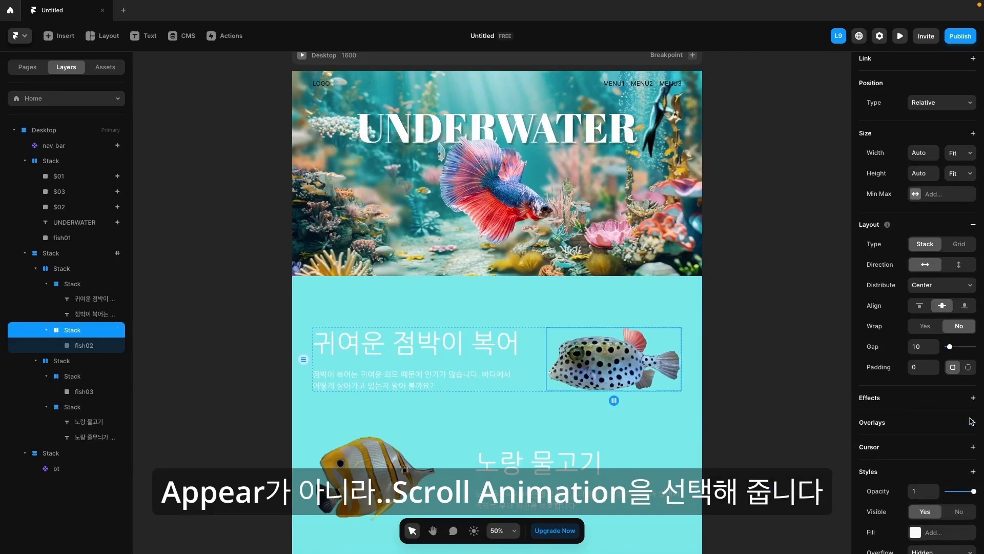
Add a Scroll Animation to the fish02 stack with trigger Layer in View, start at the layer's top, Replay off and preset Slide In Bottom.
{"action": "left_click", "coordinate": [946, 399]}
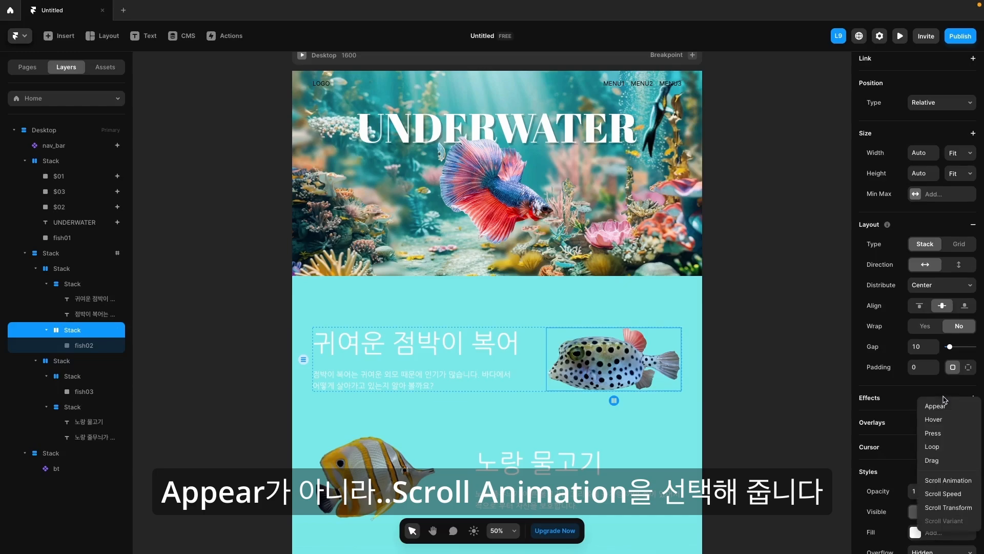
{"action": "left_click", "coordinate": [948, 481]}
{"action": "left_click", "coordinate": [781, 448]}
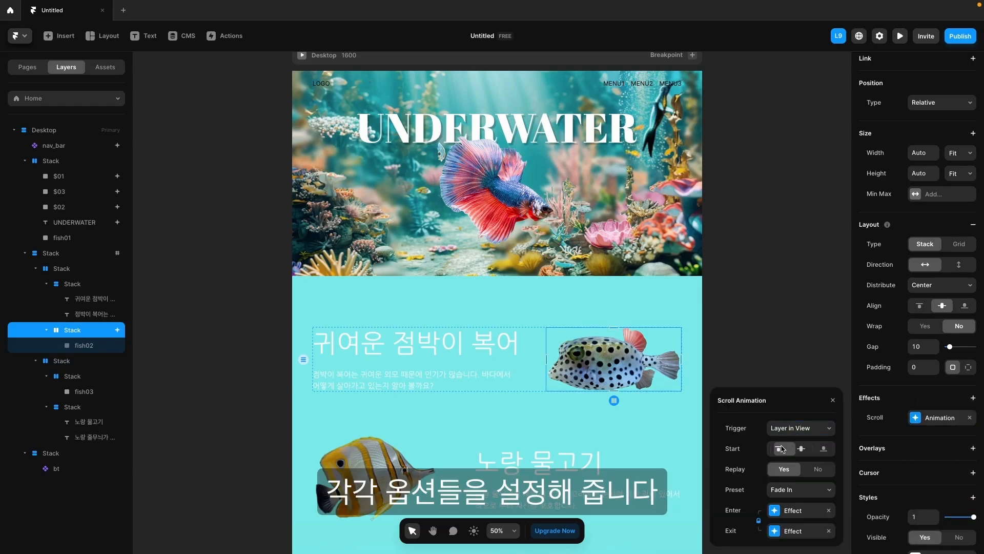
{"action": "left_click", "coordinate": [820, 469]}
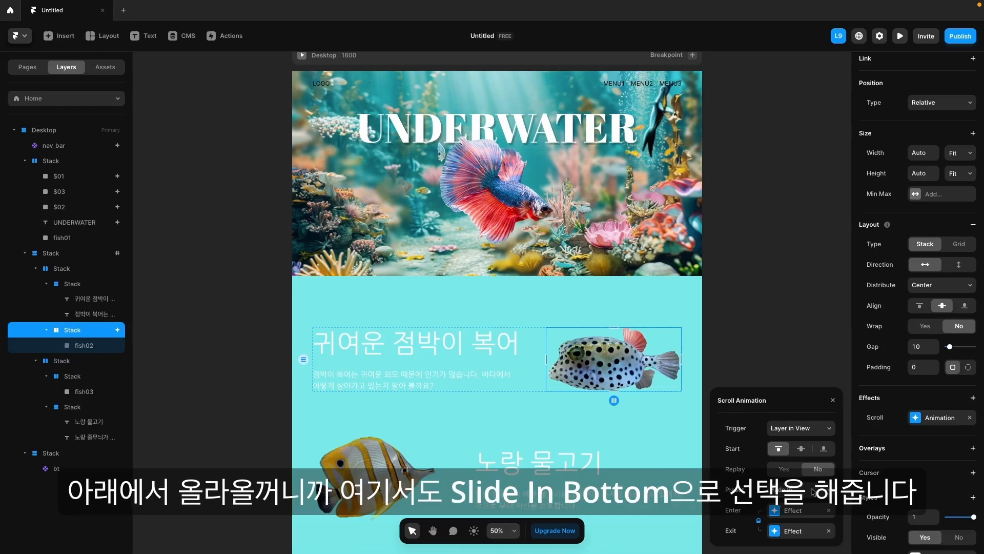
{"action": "left_click", "coordinate": [818, 493]}
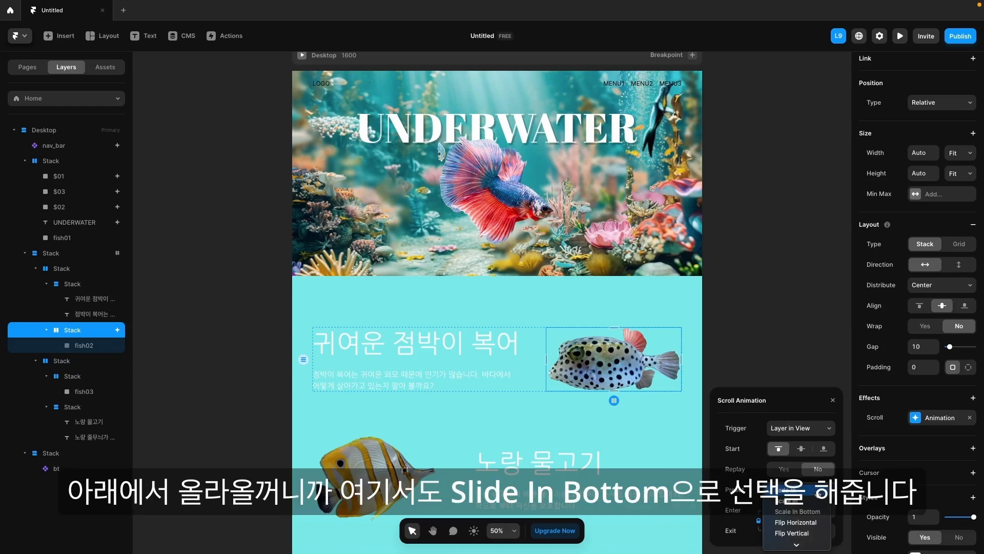
{"action": "left_click", "coordinate": [798, 543]}
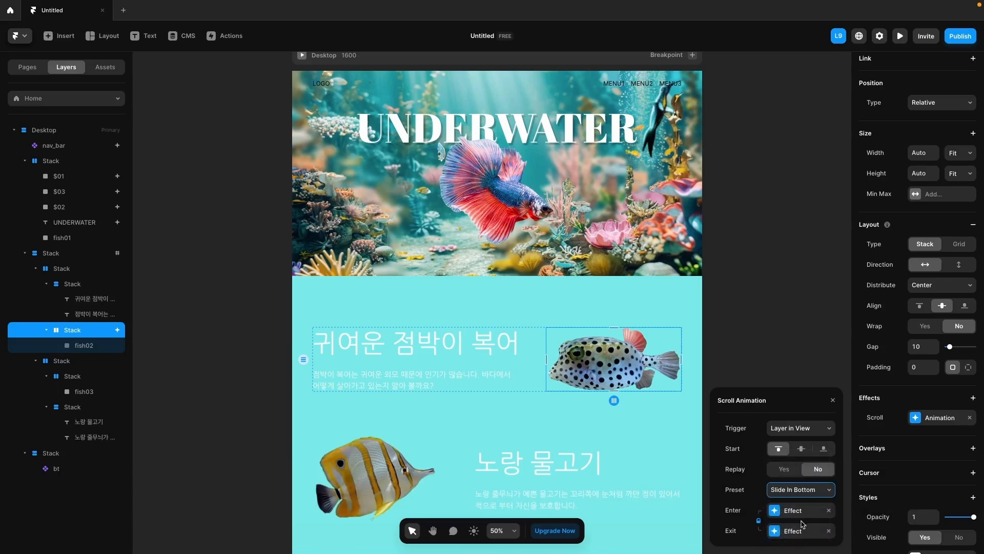
Set the scroll animation's Spring transition to stiffness 500 and damping 20.
{"action": "left_click", "coordinate": [794, 510]}
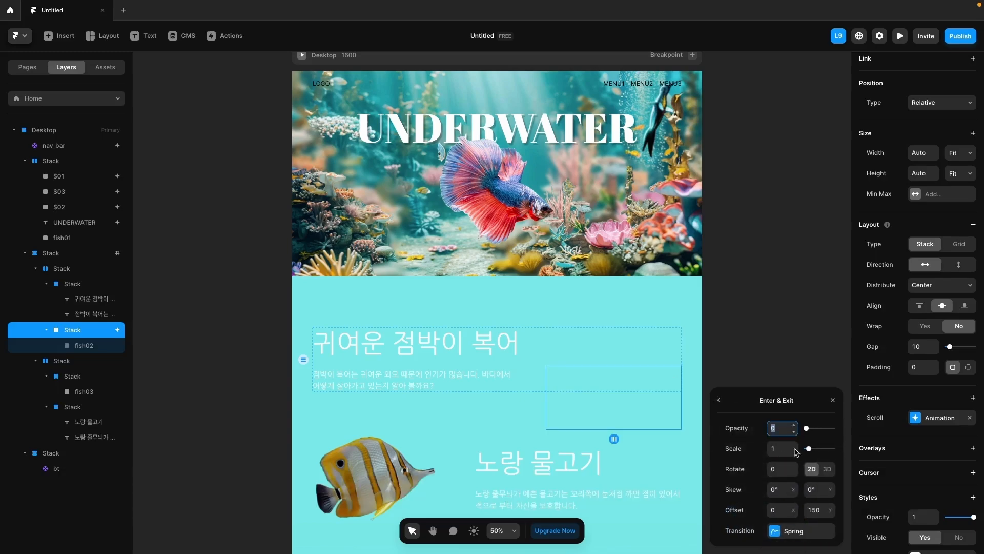
{"action": "left_click", "coordinate": [791, 531]}
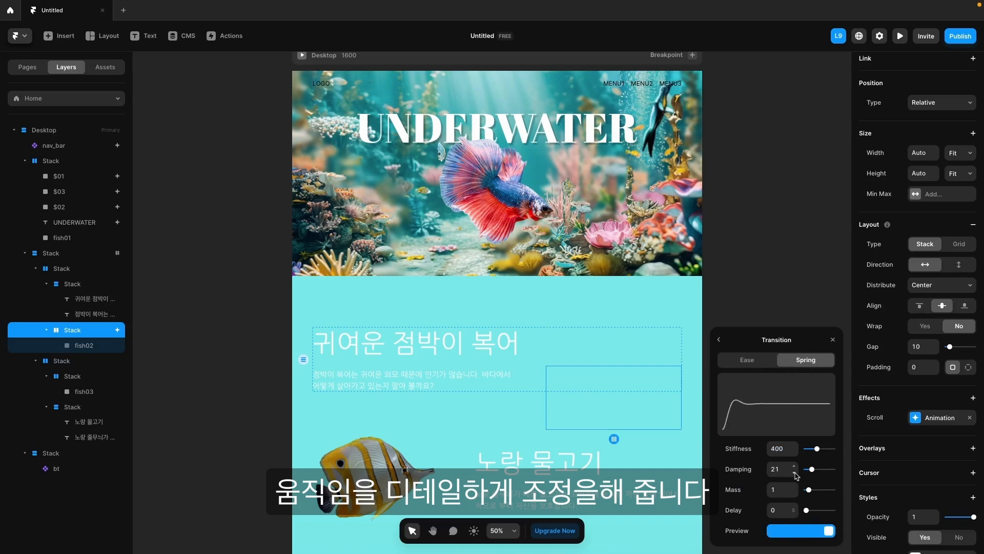
{"action": "left_click", "coordinate": [790, 450]}
{"action": "type", "text": "5"}
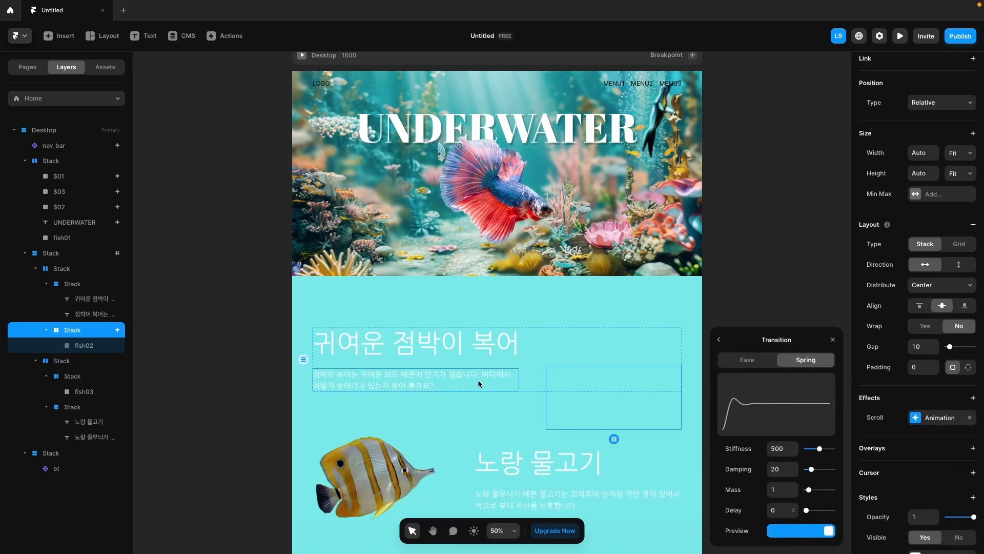
Copy the fish02 stack's Scroll Animation effect onto both fish text stacks and the fish03 stack.
{"action": "left_click", "coordinate": [515, 374]}
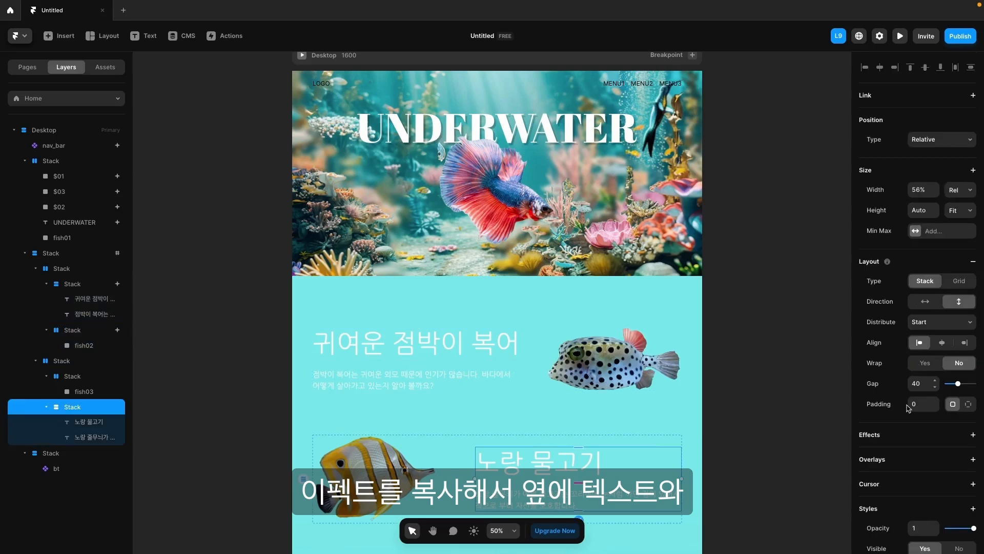
{"action": "right_click", "coordinate": [913, 401]}
{"action": "left_click", "coordinate": [929, 406]}
{"action": "left_click", "coordinate": [436, 491]}
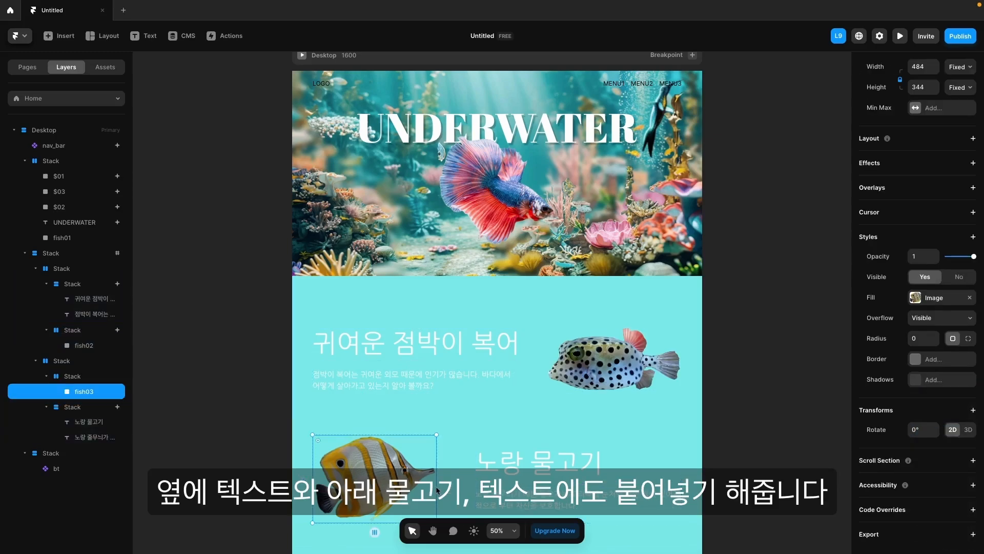
{"action": "left_click", "coordinate": [92, 378]}
{"action": "left_click", "coordinate": [916, 434]}
{"action": "left_click", "coordinate": [926, 406]}
Paste the same Scroll Animation effect onto the bt CONTACT US button.
{"action": "scroll", "coordinate": [635, 426], "scroll_direction": "down", "scroll_amount": 3}
{"action": "left_click", "coordinate": [567, 470]}
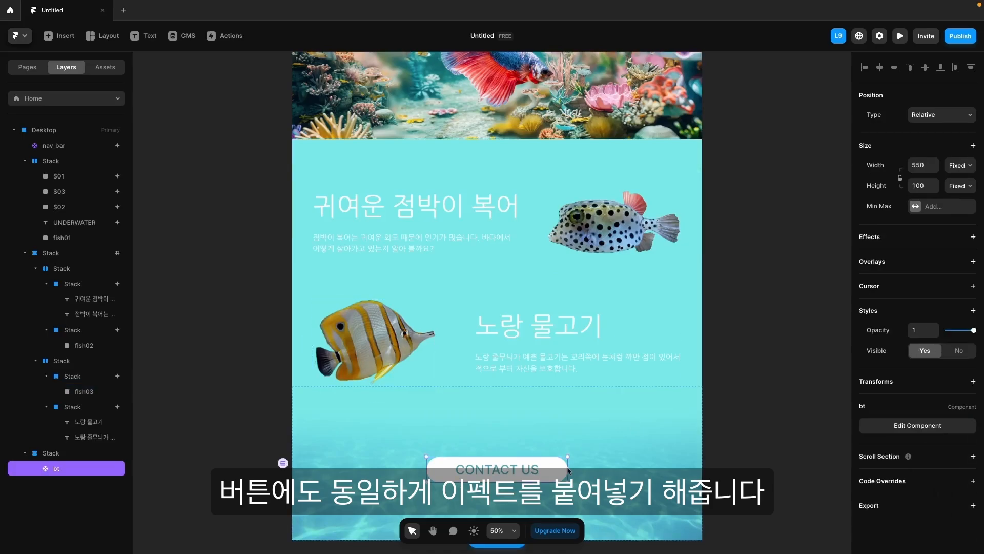
{"action": "right_click", "coordinate": [918, 236]}
{"action": "left_click", "coordinate": [923, 245]}
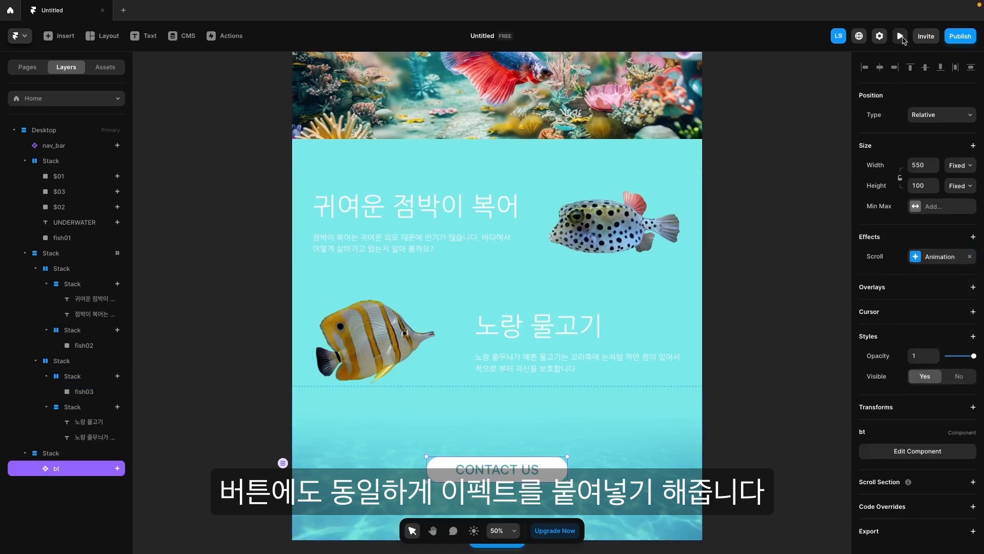
Preview the page and scroll through it to check the slide-in animations of the fish sections and button.
{"action": "left_click", "coordinate": [900, 36]}
{"action": "scroll", "coordinate": [699, 291], "scroll_direction": "down", "scroll_amount": 10}
{"action": "scroll", "coordinate": [699, 291], "scroll_direction": "up", "scroll_amount": 7}
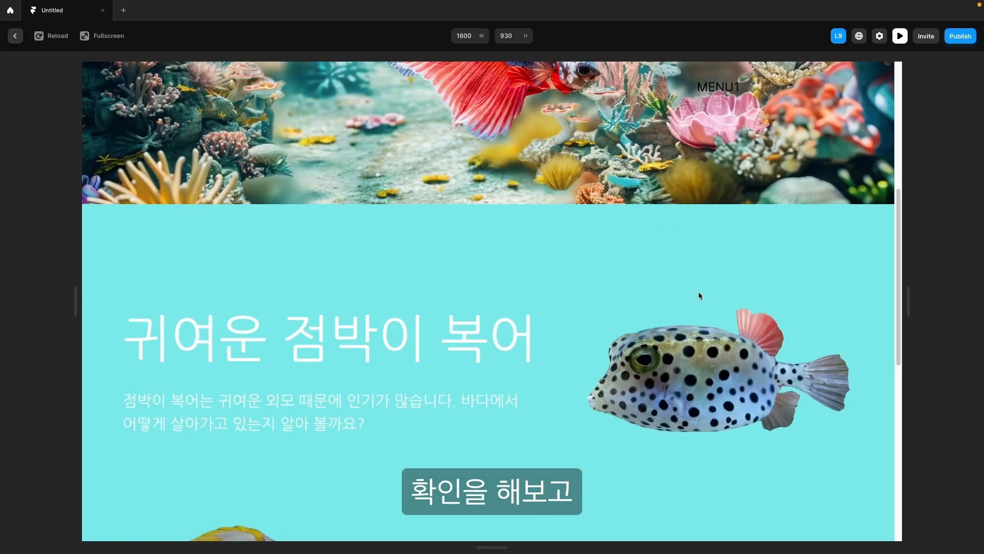
{"action": "left_click", "coordinate": [42, 35]}
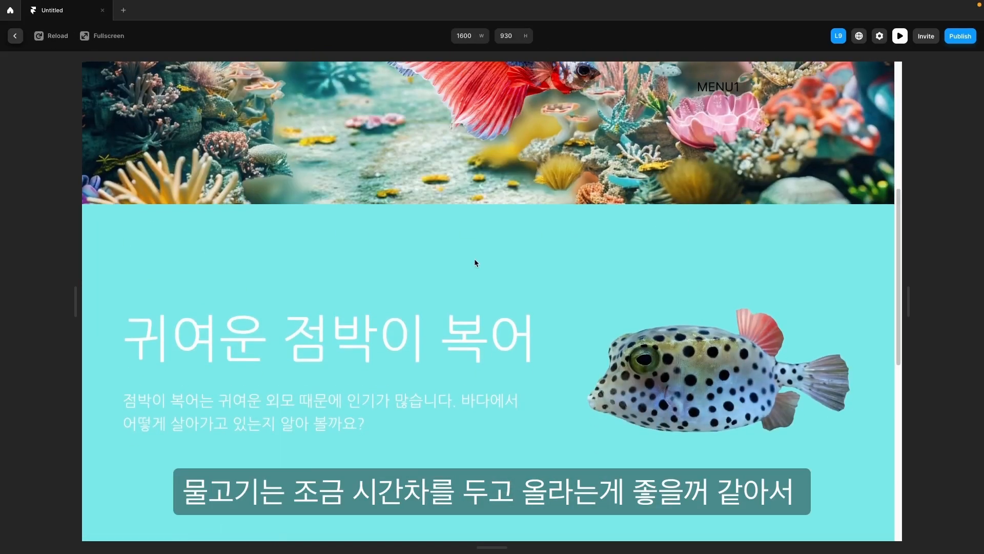
{"action": "left_click", "coordinate": [900, 36]}
Set the transition delay of the fish02 stack's scroll animation to 0.2 s.
{"action": "left_click", "coordinate": [625, 246]}
{"action": "left_click", "coordinate": [95, 331]}
{"action": "left_click", "coordinate": [938, 417]}
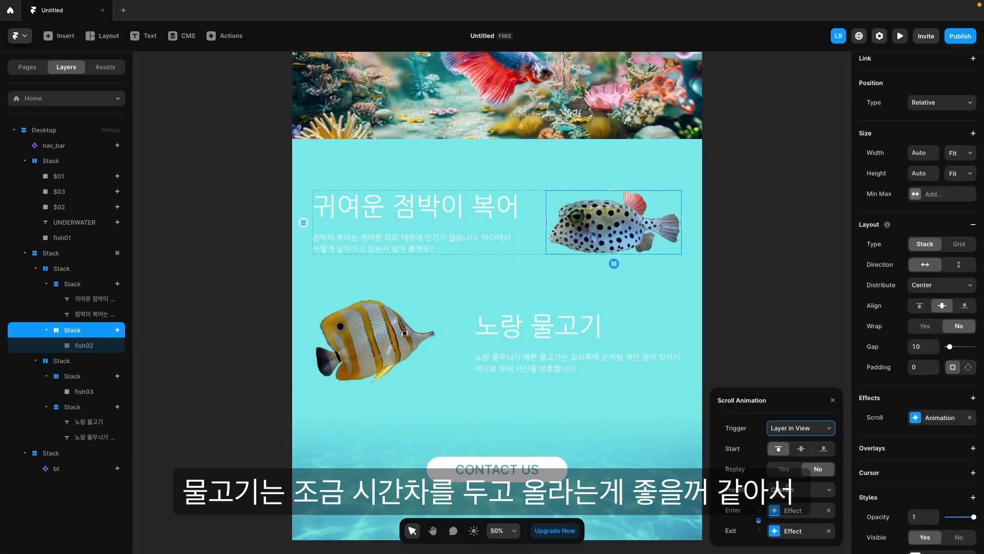
{"action": "left_click", "coordinate": [792, 511]}
{"action": "left_click", "coordinate": [796, 532]}
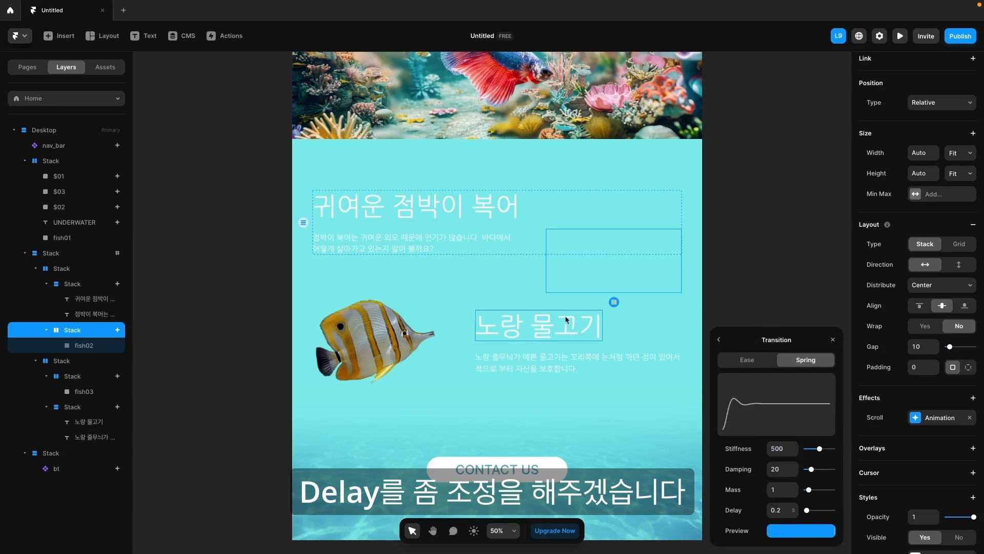
Set the transition delay of the fish03 stack's scroll animation to 0.1 s.
{"action": "left_click", "coordinate": [426, 336]}
{"action": "left_click", "coordinate": [102, 378]}
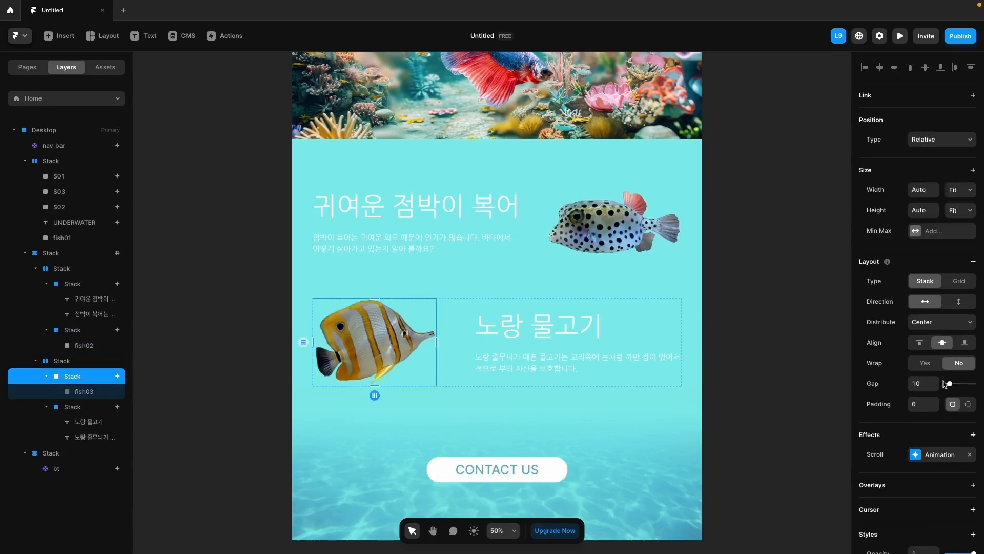
{"action": "left_click", "coordinate": [941, 460]}
{"action": "left_click", "coordinate": [788, 513]}
{"action": "left_click", "coordinate": [793, 532]}
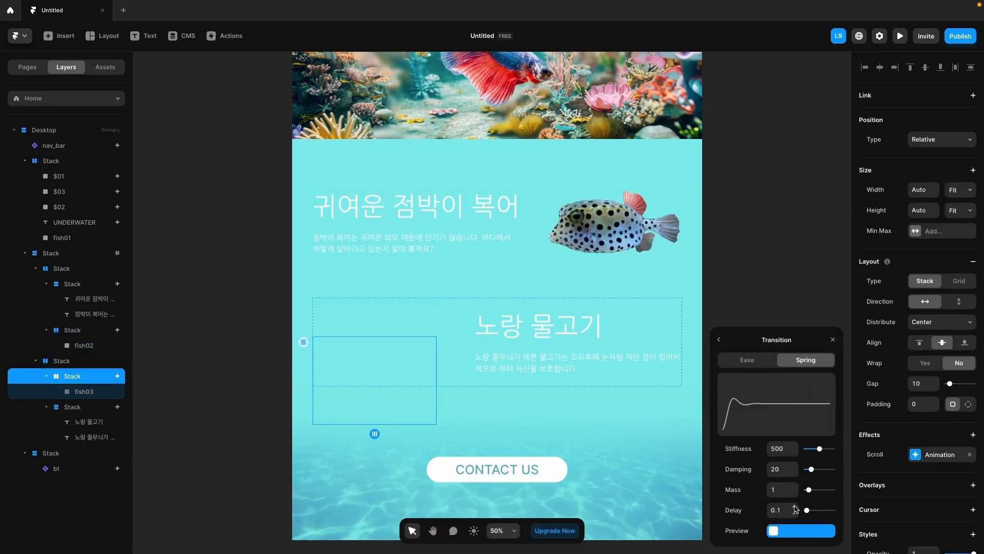
{"action": "left_click", "coordinate": [818, 222]}
Preview and reload the page, scrolling through it to check the delayed entrance of the fish images, texts and contact button.
{"action": "left_click", "coordinate": [900, 36]}
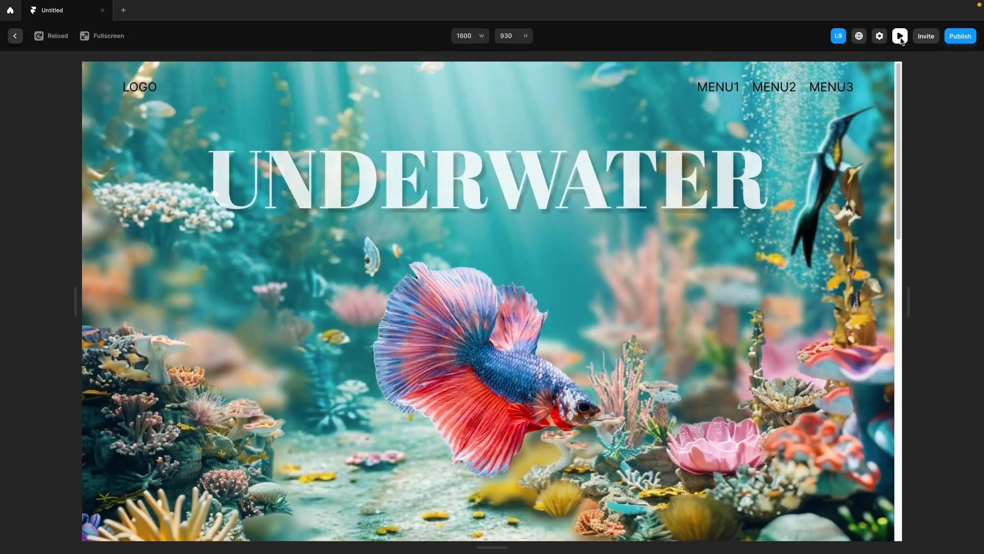
{"action": "scroll", "coordinate": [640, 229], "scroll_direction": "down", "scroll_amount": 8}
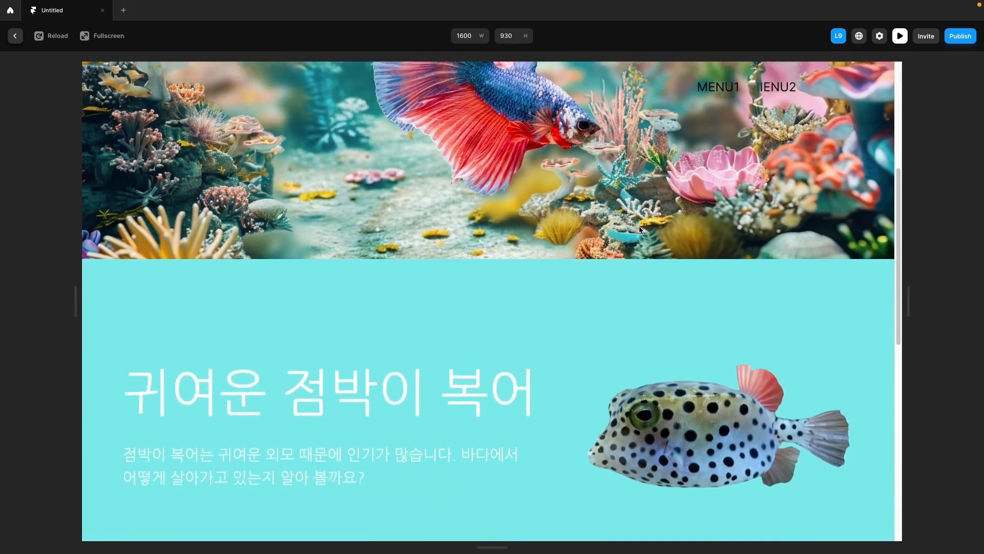
{"action": "scroll", "coordinate": [639, 230], "scroll_direction": "down", "scroll_amount": 8}
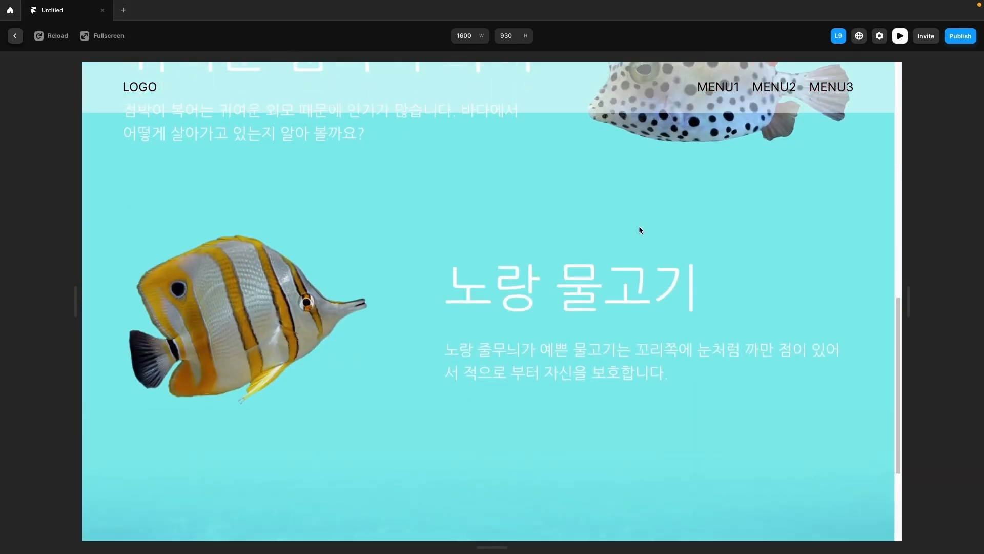
{"action": "scroll", "coordinate": [640, 229], "scroll_direction": "down", "scroll_amount": 2}
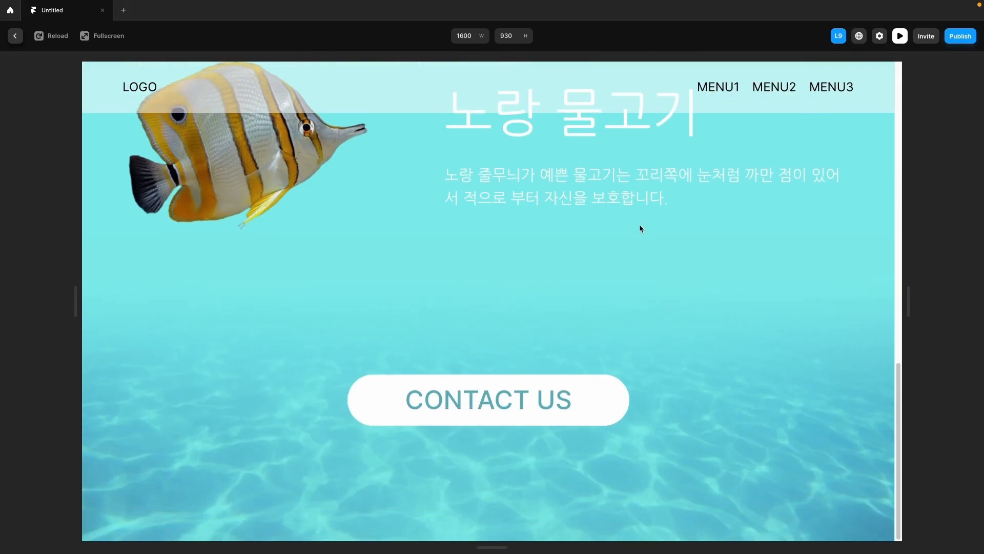
{"action": "scroll", "coordinate": [640, 229], "scroll_direction": "up", "scroll_amount": 8}
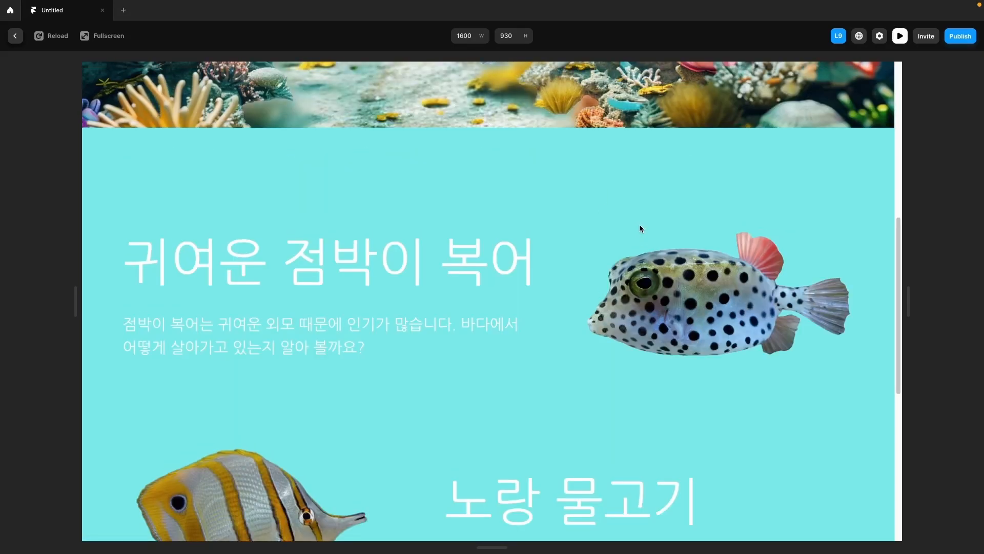
{"action": "scroll", "coordinate": [640, 229], "scroll_direction": "up", "scroll_amount": 5}
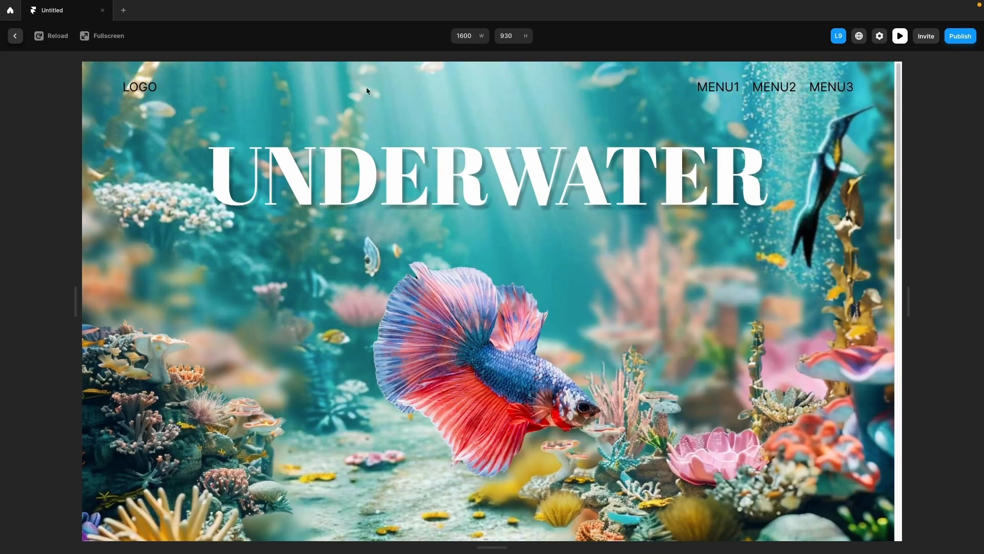
{"action": "left_click", "coordinate": [58, 37]}
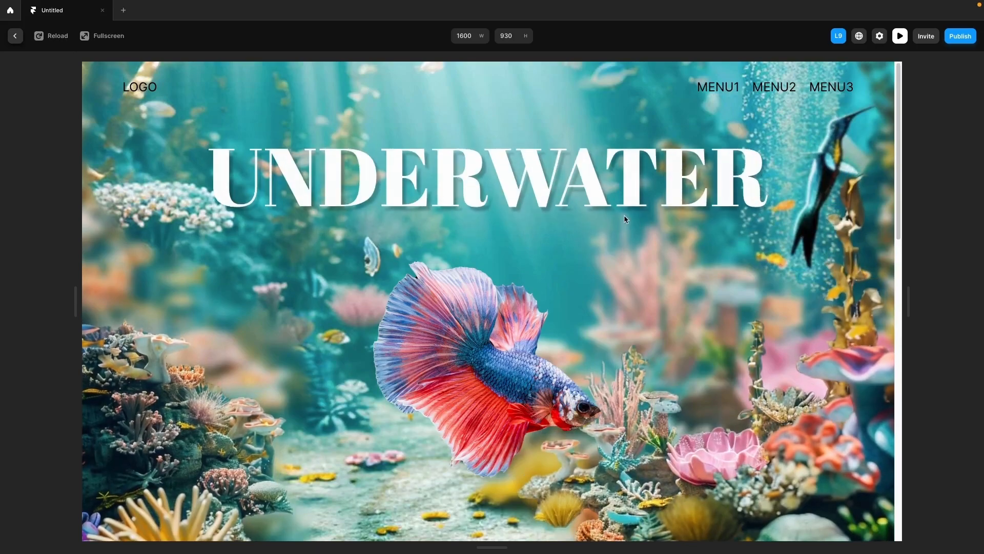
{"action": "scroll", "coordinate": [623, 214], "scroll_direction": "down", "scroll_amount": 5}
{"action": "scroll", "coordinate": [625, 220], "scroll_direction": "down", "scroll_amount": 5}
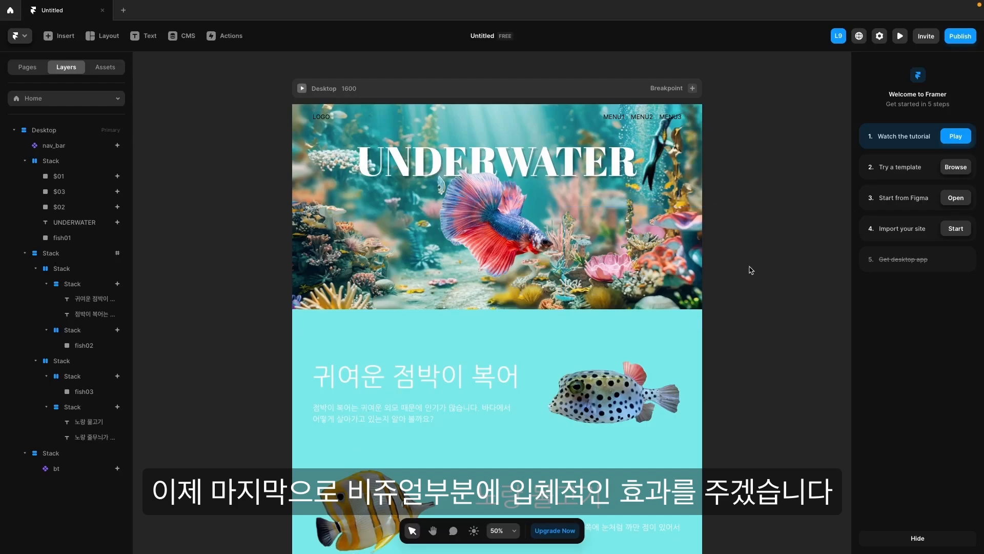
Add a Scroll Speed effect to the $02 coral image in the hero and set its speed to 60%.
{"action": "left_click", "coordinate": [676, 275]}
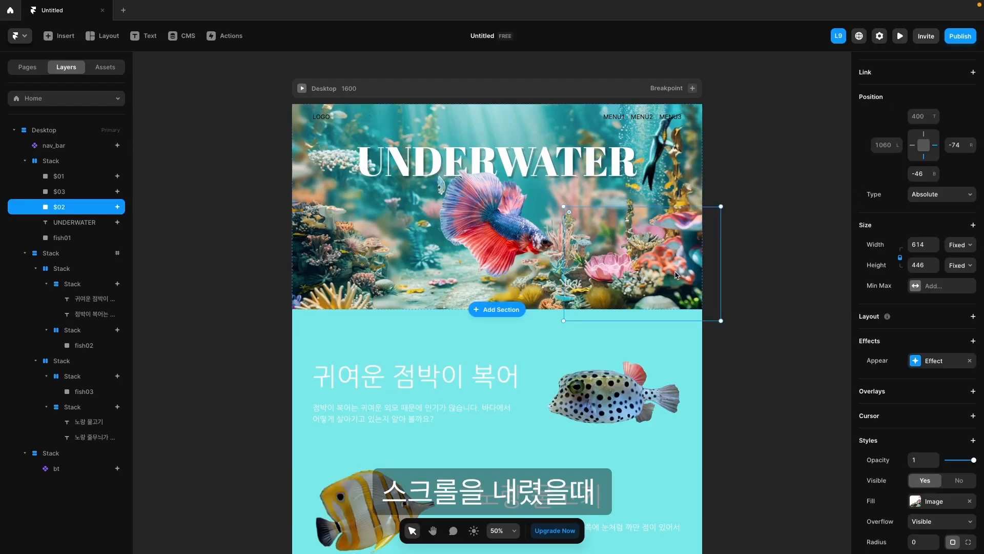
{"action": "left_click", "coordinate": [973, 341]}
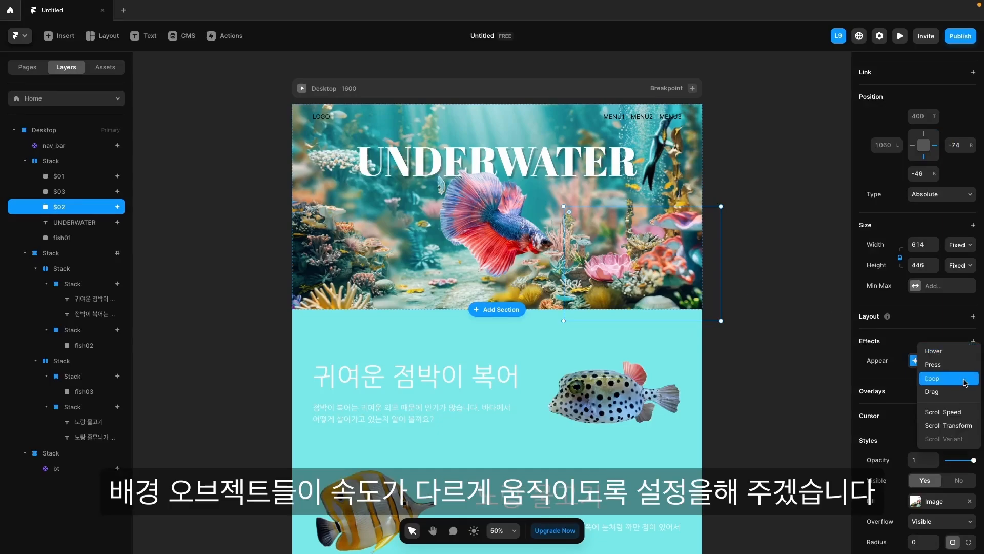
{"action": "left_click", "coordinate": [966, 411]}
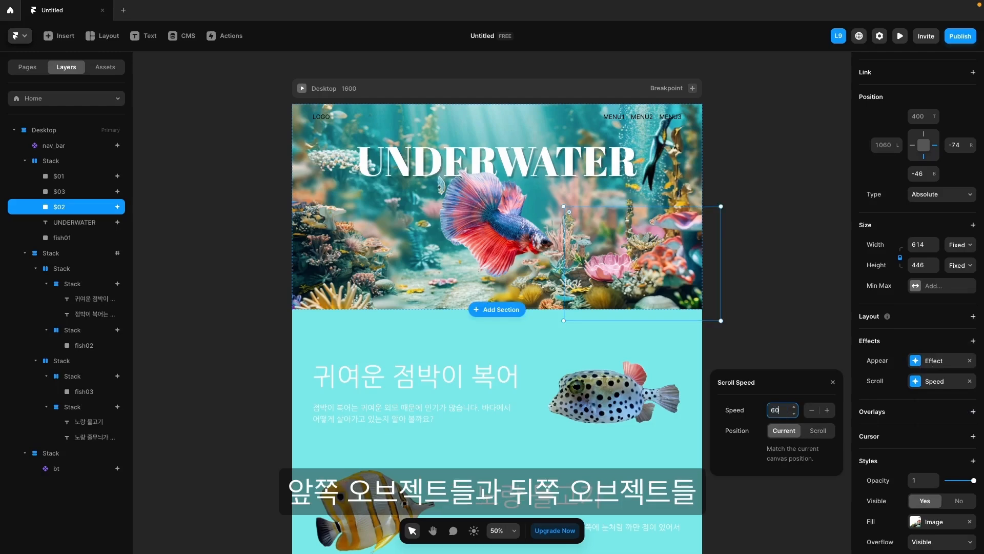
{"action": "key", "text": "Return"}
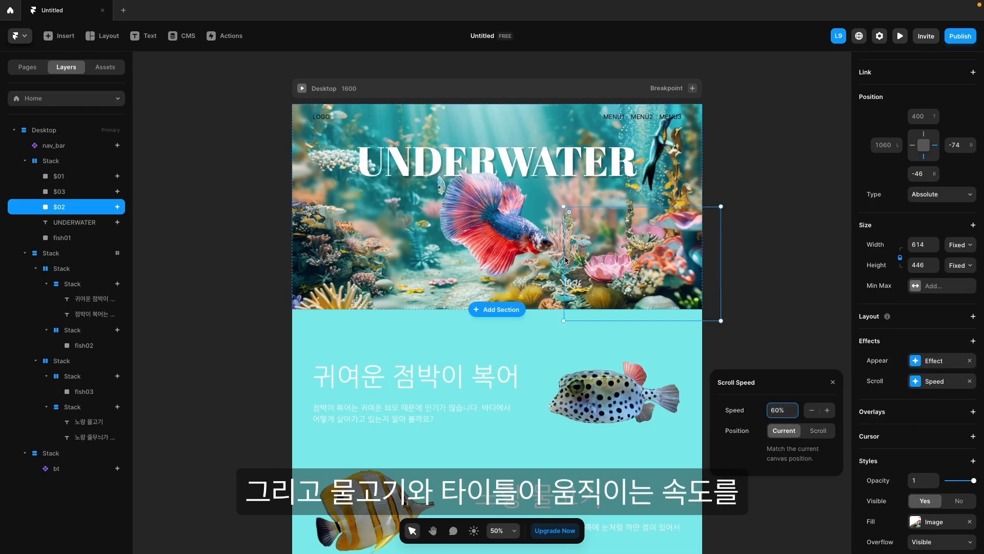
Add a Scroll Speed effect to both the $01 and $03 coral images in the hero section.
{"action": "left_click", "coordinate": [348, 282]}
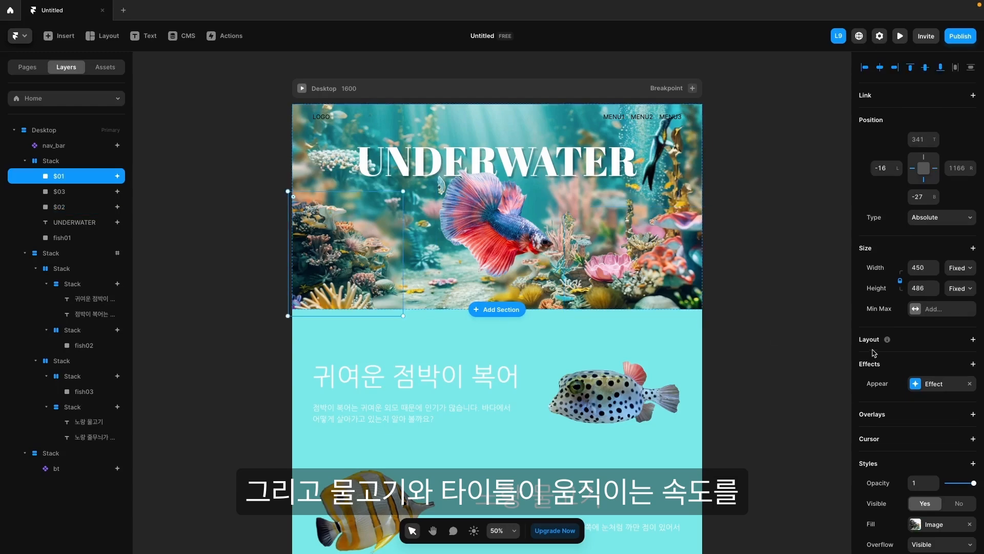
{"action": "left_click", "coordinate": [973, 365]}
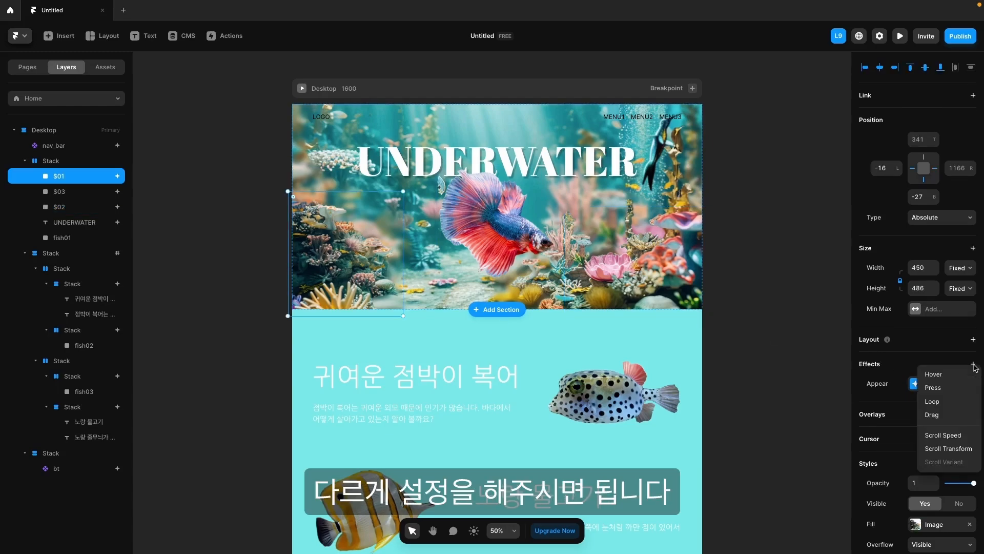
{"action": "left_click", "coordinate": [948, 435]}
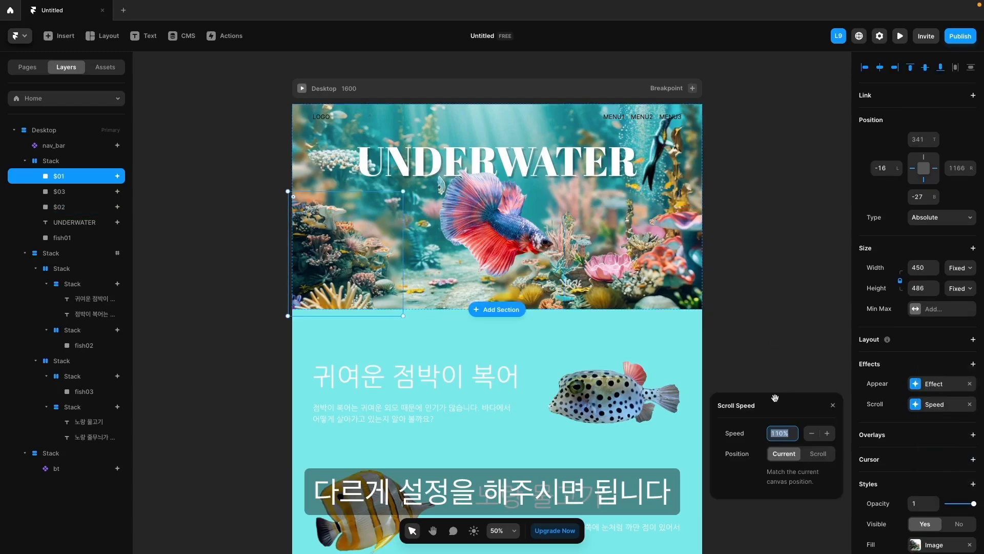
{"action": "left_click", "coordinate": [664, 295]}
{"action": "left_click", "coordinate": [973, 363]}
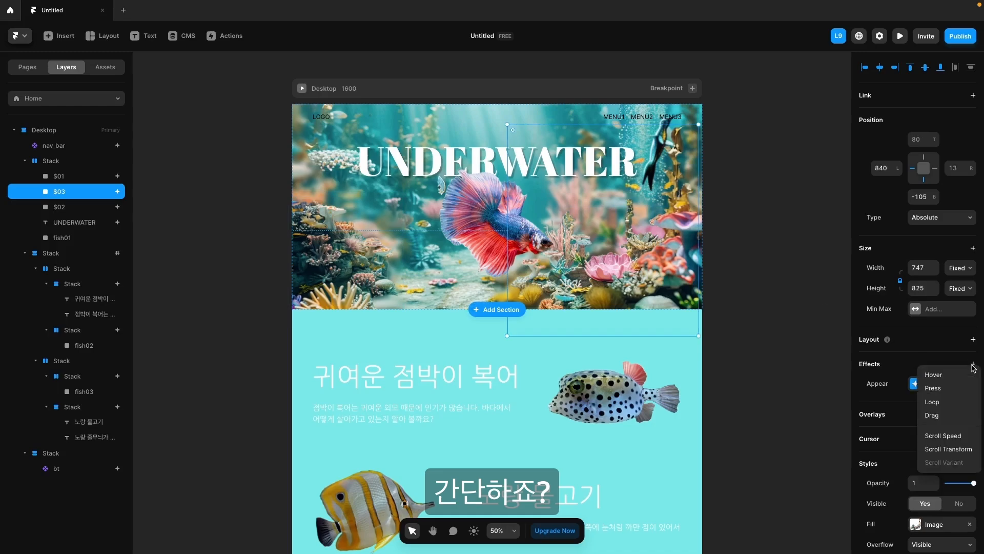
{"action": "left_click", "coordinate": [952, 436]}
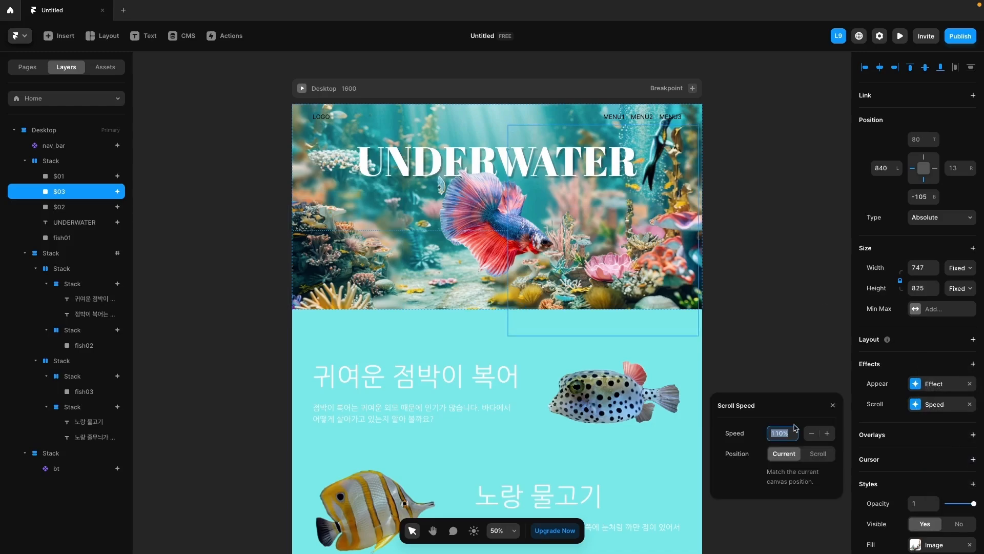
Add a Scroll Speed effect of 40% to the UNDERWATER title and set the $02 coral image's scroll speed to 70%.
{"action": "left_click", "coordinate": [408, 164]}
{"action": "left_click", "coordinate": [972, 161]}
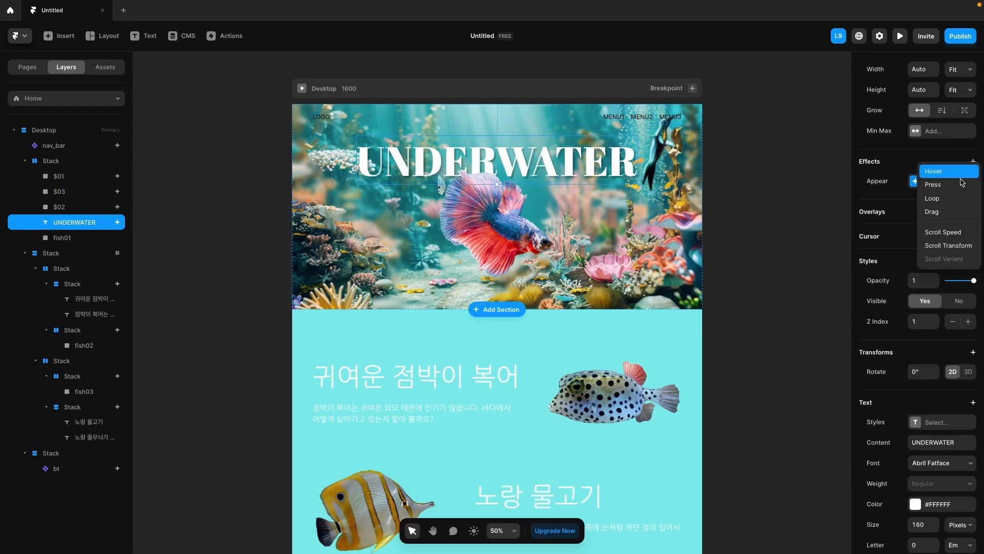
{"action": "left_click", "coordinate": [951, 233]}
{"action": "type", "text": "40"}
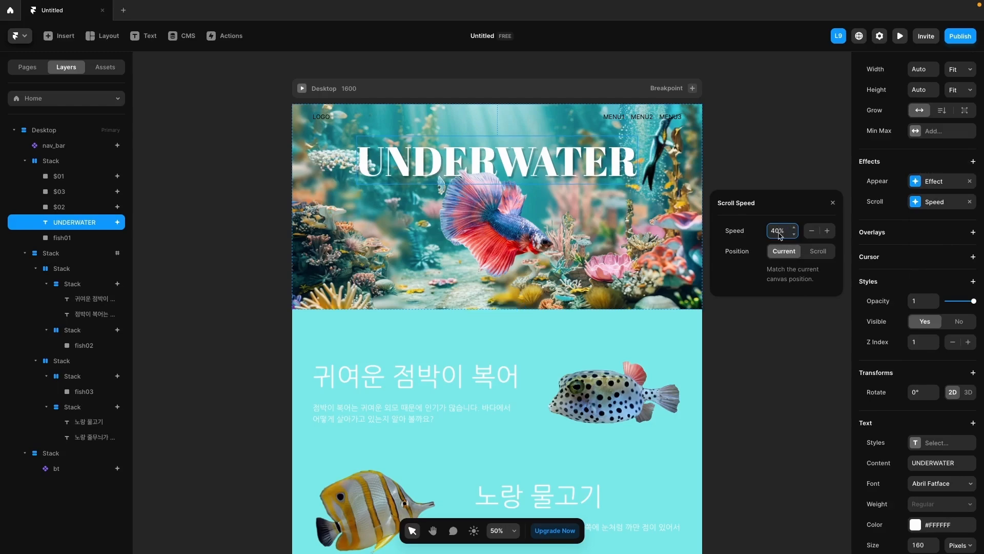
{"action": "left_click", "coordinate": [654, 280]}
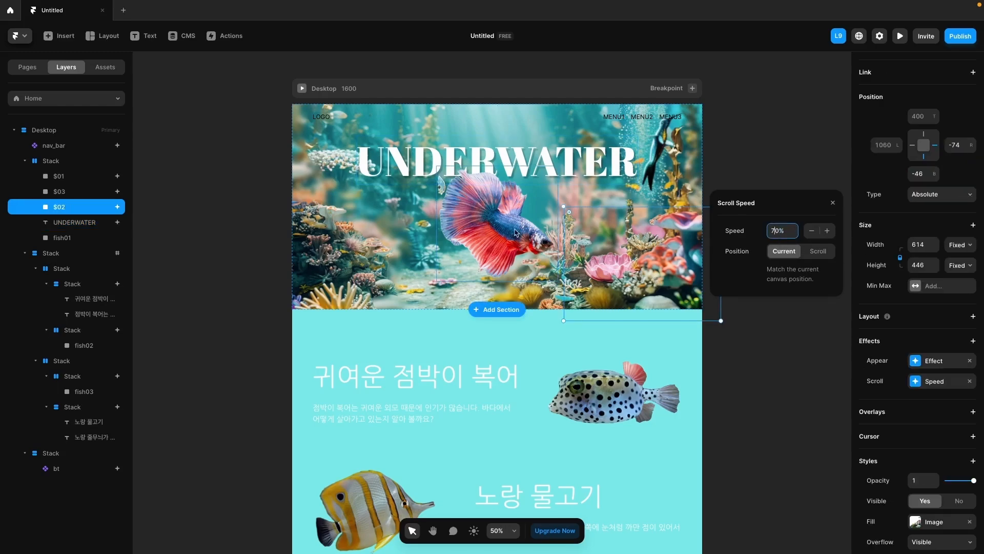
Add a Scroll Speed effect to the fish01 image in the hero and set its speed to 200%.
{"action": "left_click", "coordinate": [490, 233]}
{"action": "left_click", "coordinate": [973, 363]}
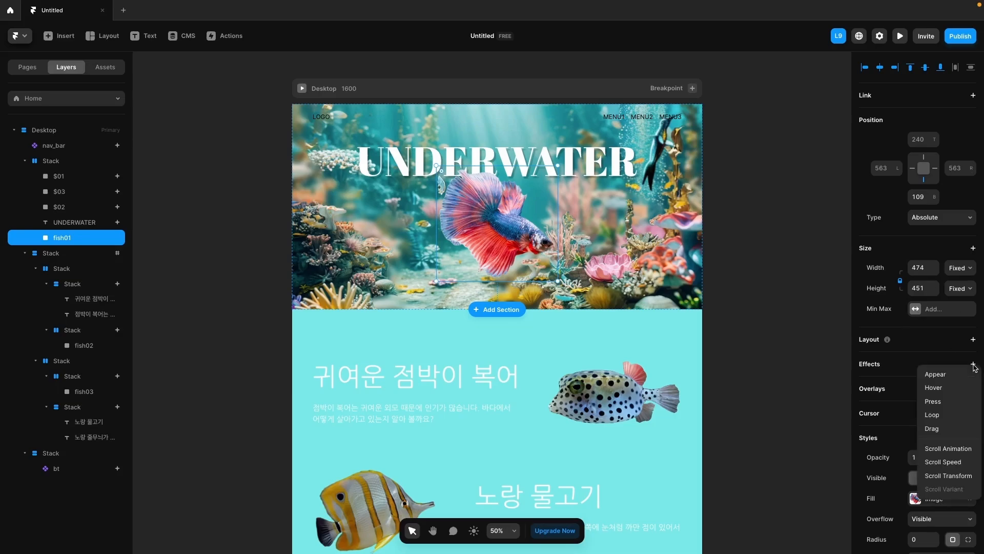
{"action": "left_click", "coordinate": [948, 474]}
{"action": "type", "text": "200"}
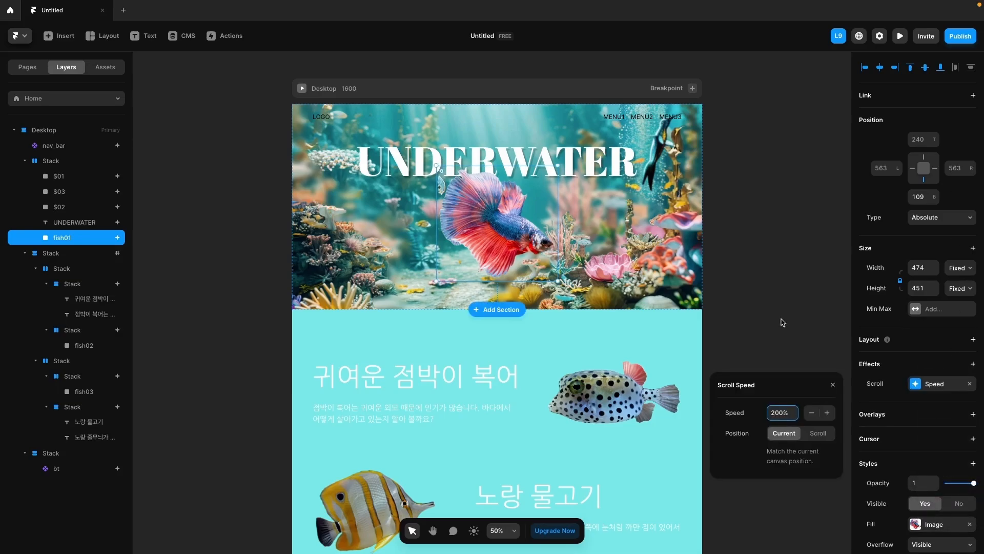
{"action": "left_click", "coordinate": [780, 323]}
Preview the page and scroll down to the contact button and back up to check the layered scroll speeds and other effects.
{"action": "left_click", "coordinate": [900, 37]}
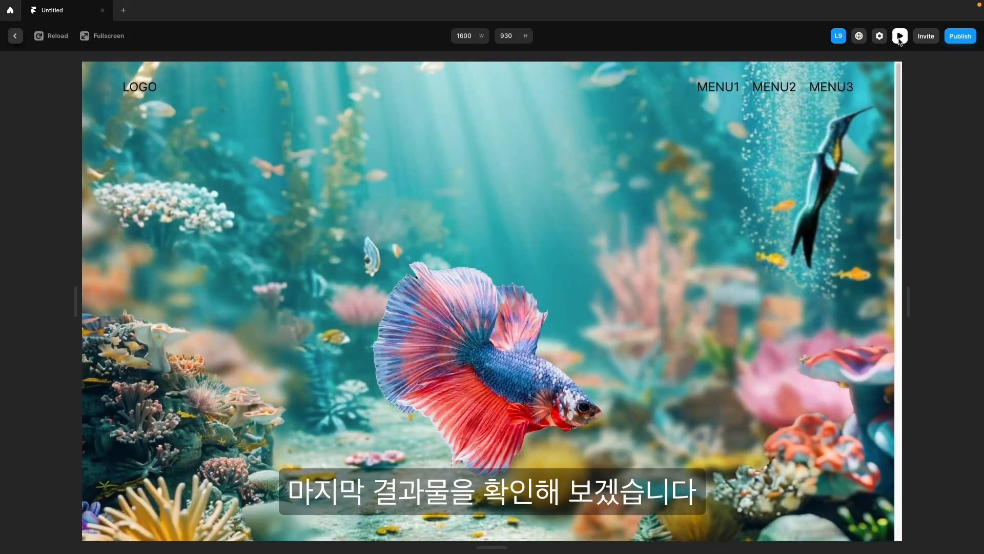
{"action": "scroll", "coordinate": [729, 297], "scroll_direction": "down", "scroll_amount": 2}
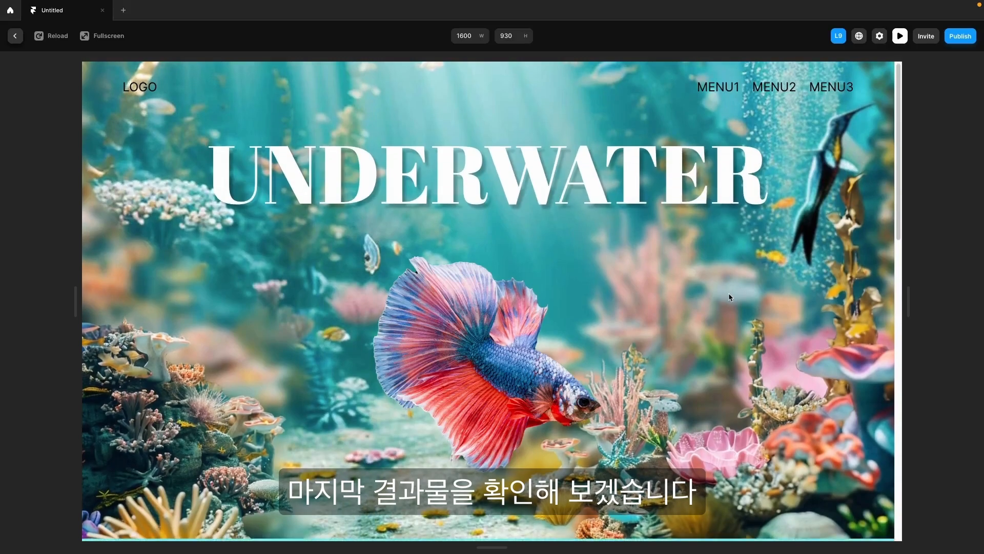
{"action": "scroll", "coordinate": [730, 295], "scroll_direction": "down", "scroll_amount": 3}
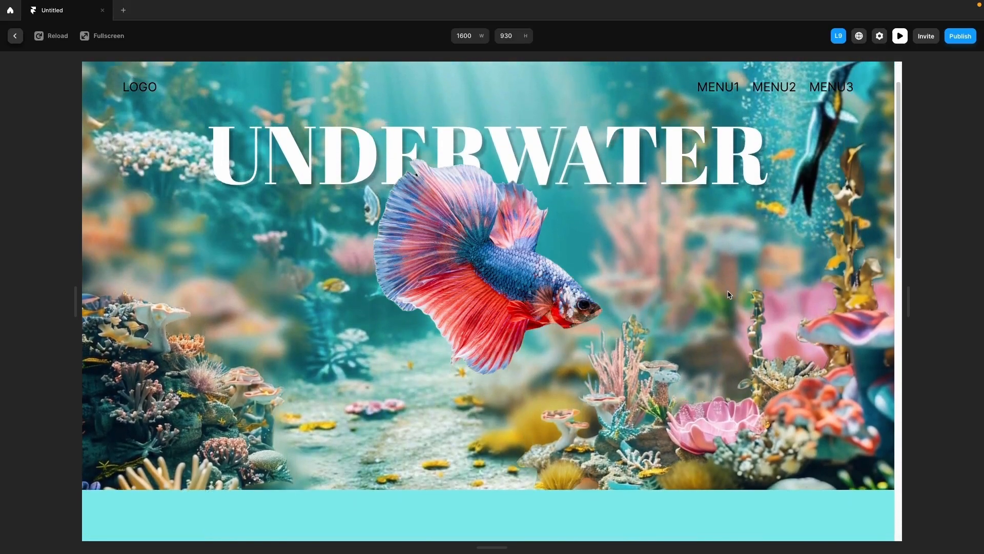
{"action": "scroll", "coordinate": [730, 293], "scroll_direction": "down", "scroll_amount": 5}
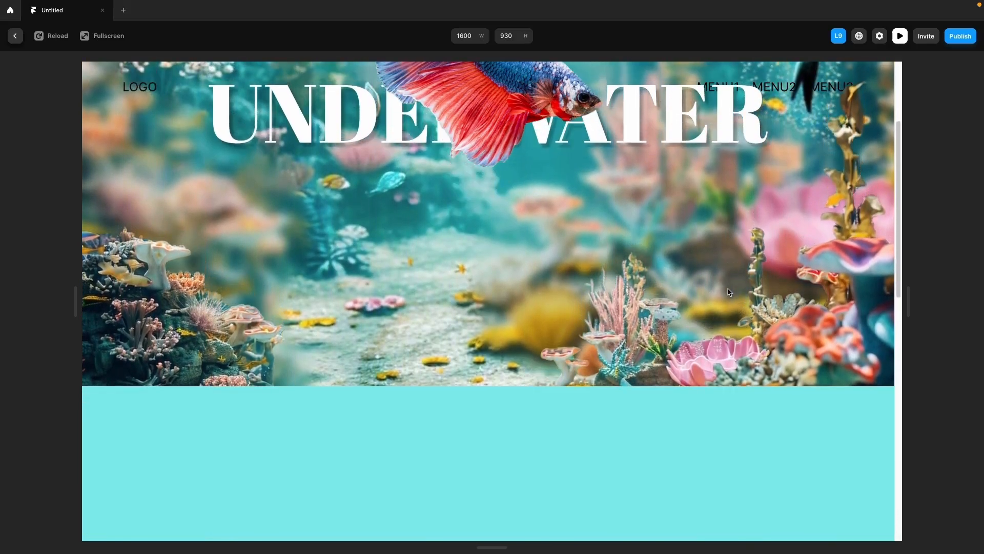
{"action": "scroll", "coordinate": [729, 292], "scroll_direction": "down", "scroll_amount": 6}
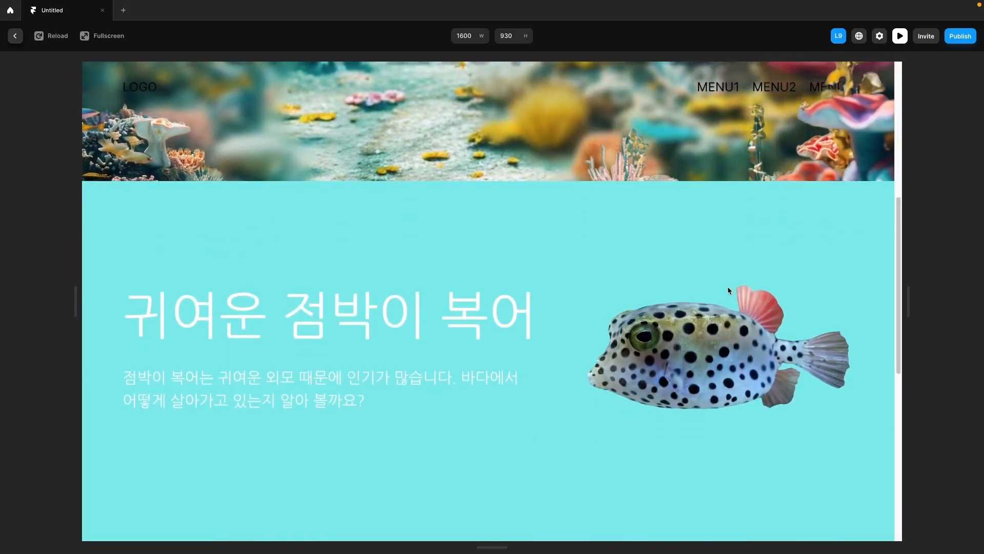
{"action": "scroll", "coordinate": [729, 287], "scroll_direction": "down", "scroll_amount": 4}
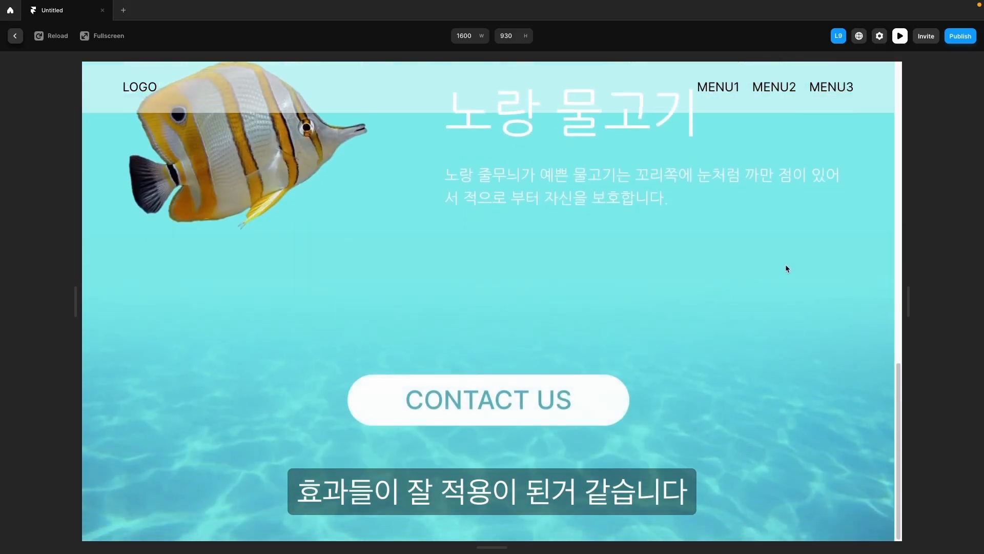
{"action": "scroll", "coordinate": [786, 264], "scroll_direction": "up", "scroll_amount": 8}
{"action": "scroll", "coordinate": [786, 263], "scroll_direction": "up", "scroll_amount": 6}
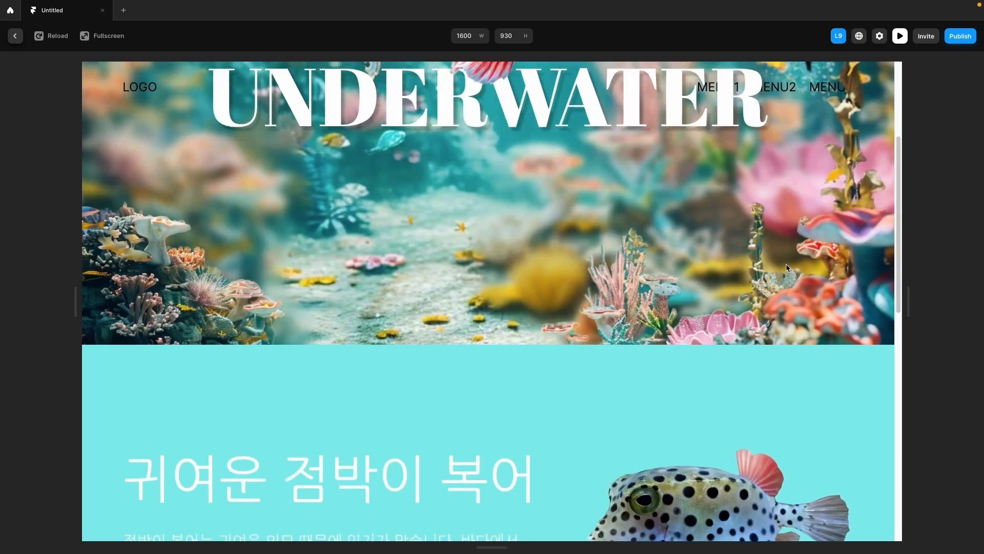